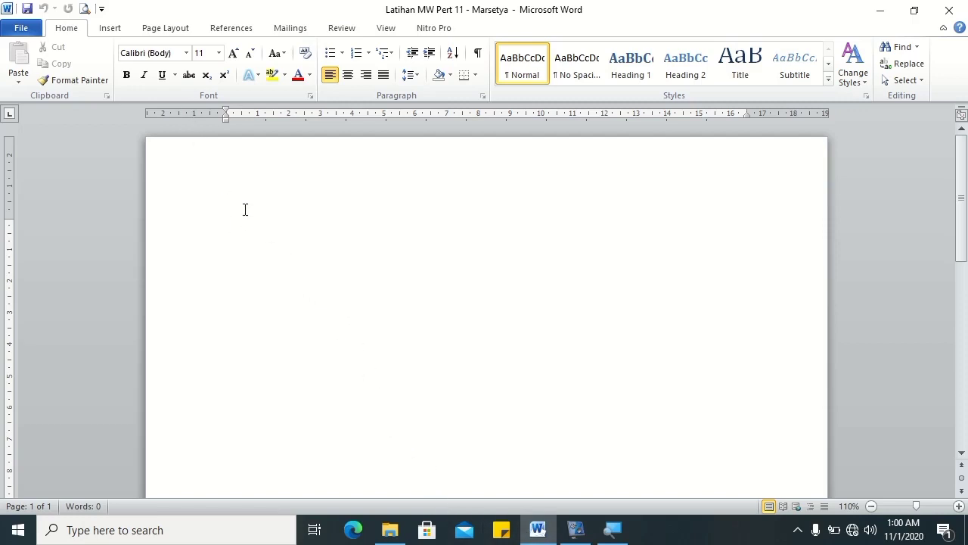
- Start inserting a table, then back out without inserting anything
{"action": "left_click", "coordinate": [112, 28]}
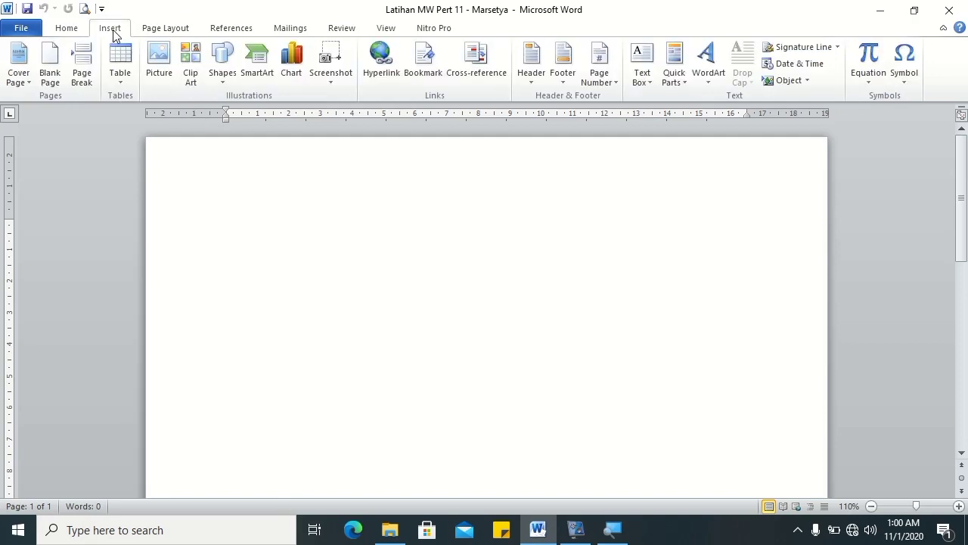
{"action": "left_click", "coordinate": [119, 77]}
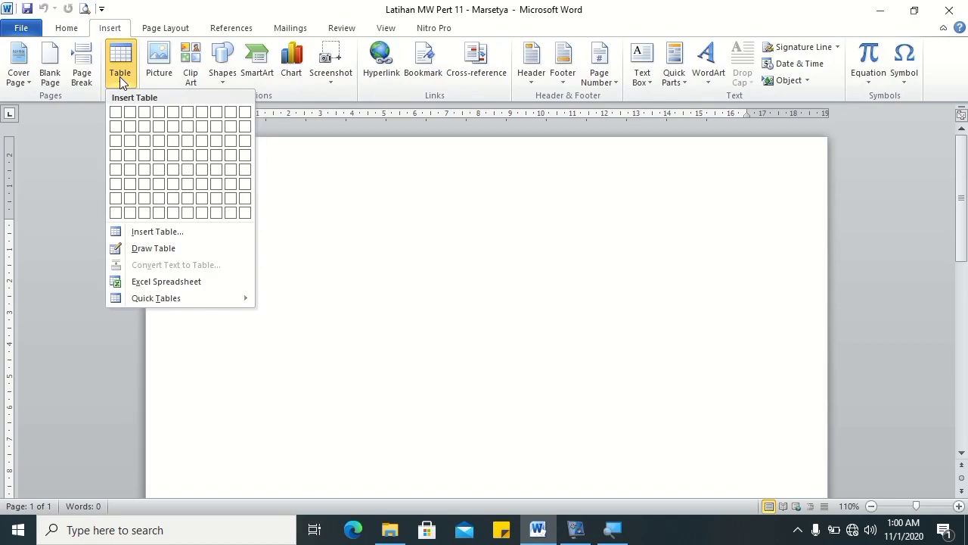
{"action": "left_click", "coordinate": [230, 125]}
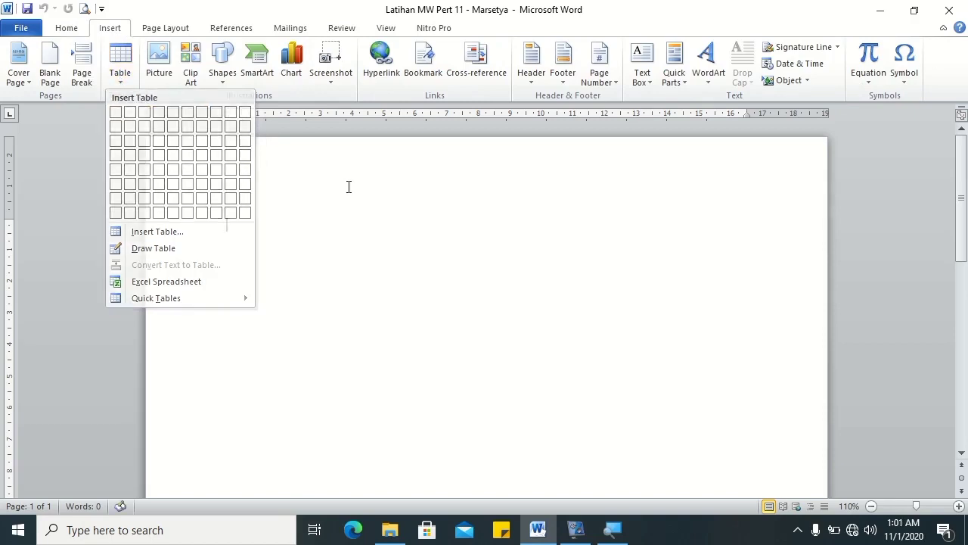
{"action": "left_click", "coordinate": [349, 187]}
{"action": "key", "text": "Return"}
{"action": "key", "text": "BackSpace"}
- Insert a plain 4-column, 5-row table, then undo it
{"action": "left_click", "coordinate": [120, 72]}
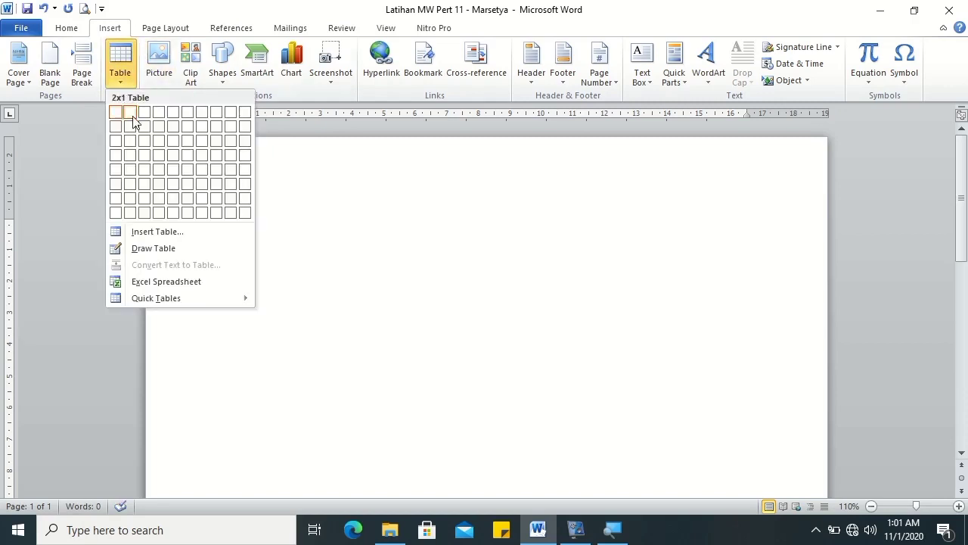
{"action": "left_click", "coordinate": [171, 233]}
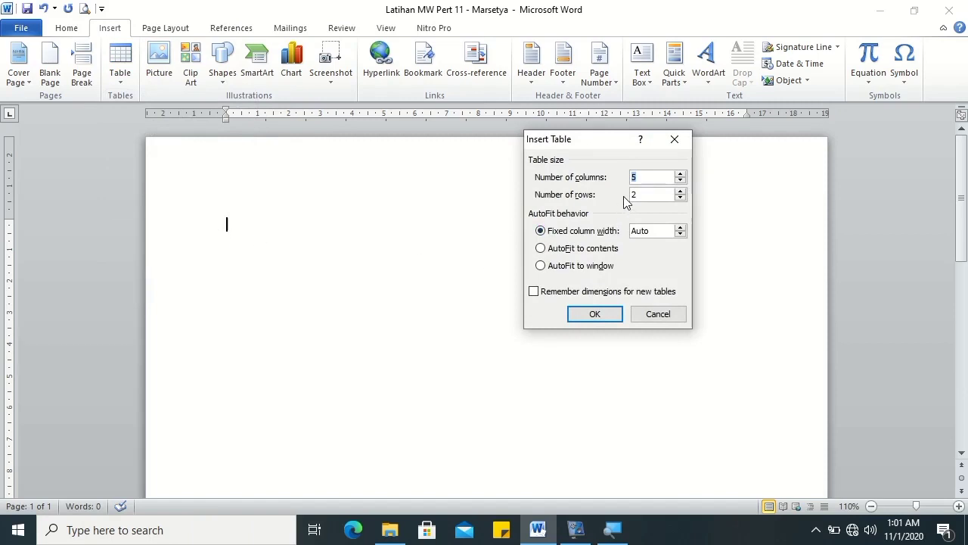
{"action": "type", "text": "4"}
{"action": "type", "text": "5"}
{"action": "left_click", "coordinate": [605, 315]}
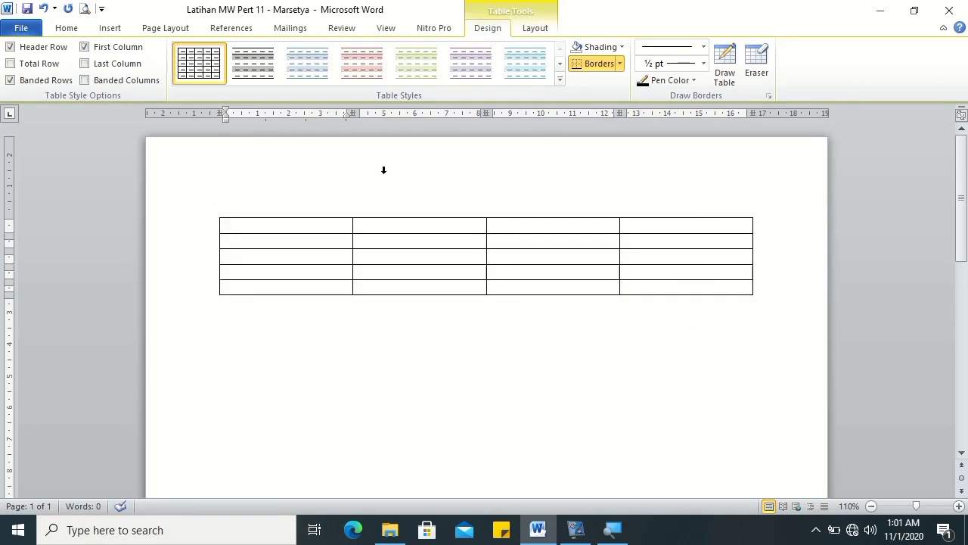
{"action": "key", "text": "ctrl+z"}
- Insert a 4-column, 5-row table with AutoFit to contents
{"action": "left_click", "coordinate": [123, 28]}
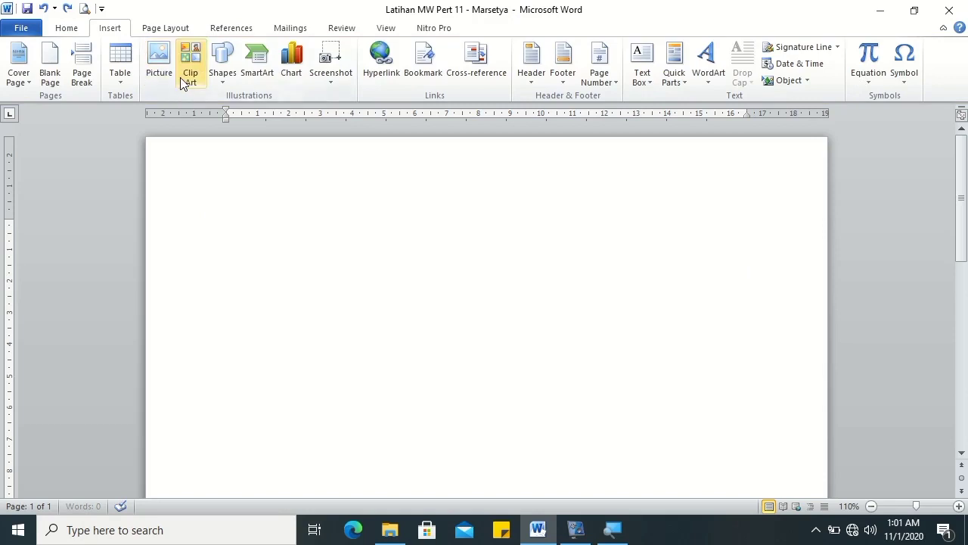
{"action": "left_click", "coordinate": [122, 72]}
{"action": "left_click", "coordinate": [157, 231]}
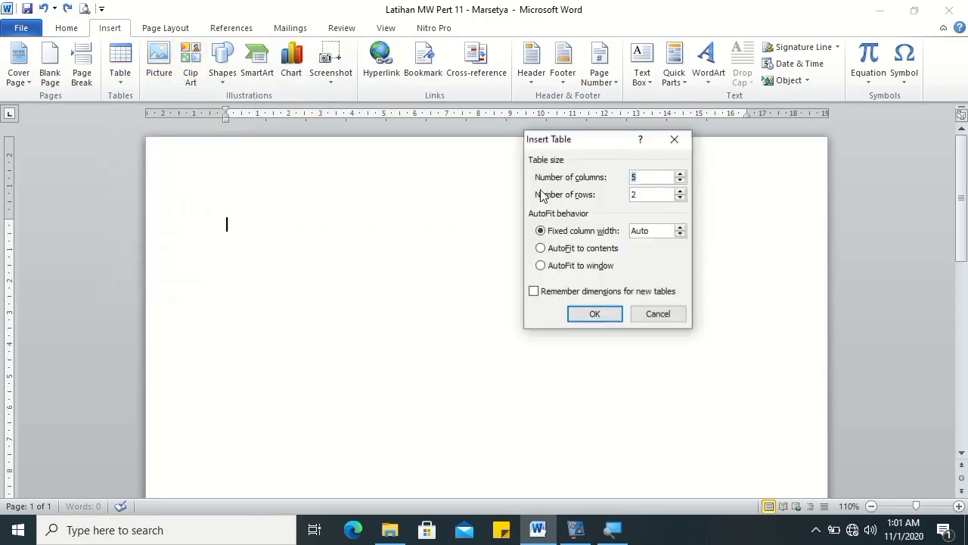
{"action": "type", "text": "4"}
{"action": "key", "text": "Tab"}
{"action": "type", "text": "5"}
{"action": "left_click", "coordinate": [588, 250]}
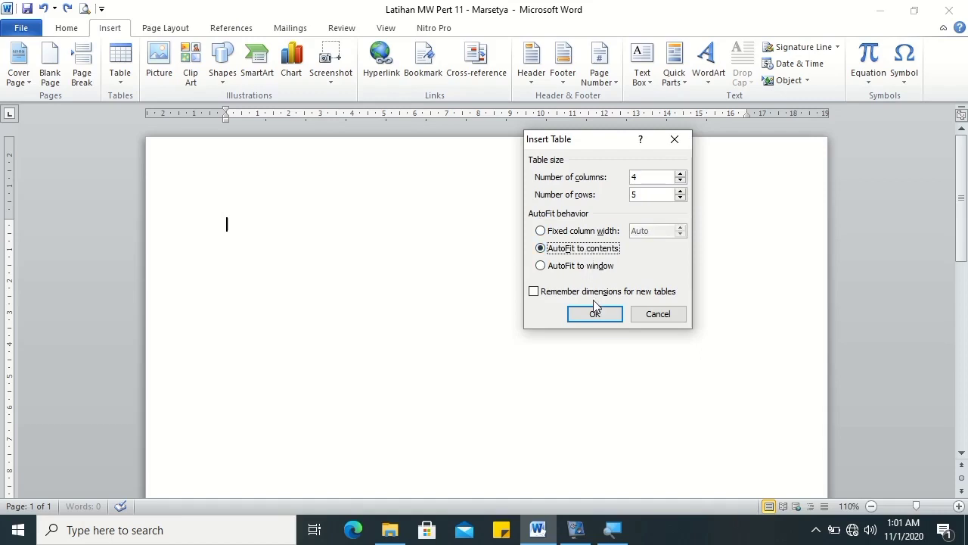
{"action": "left_click", "coordinate": [595, 313]}
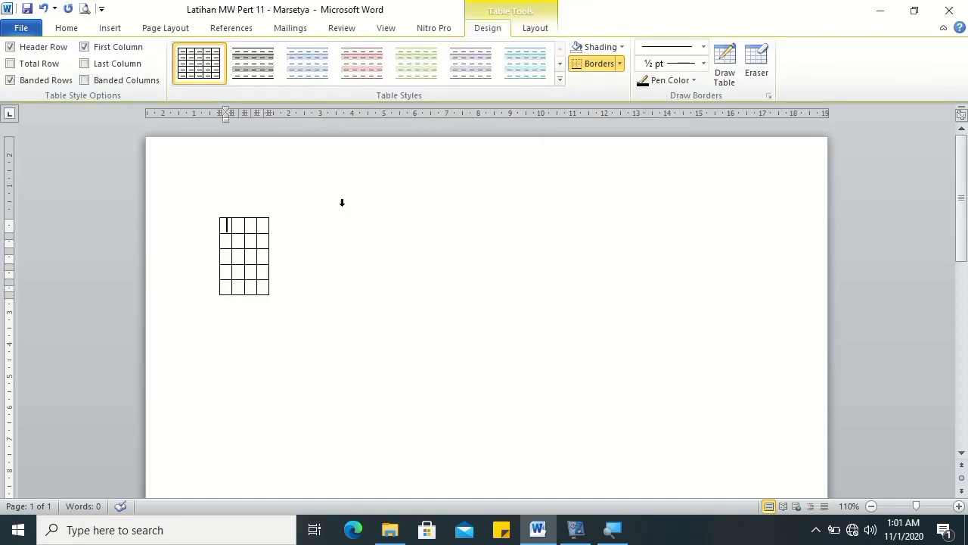
- Centre the whole table on the page and place the caret in the first cell
{"action": "left_click", "coordinate": [215, 211]}
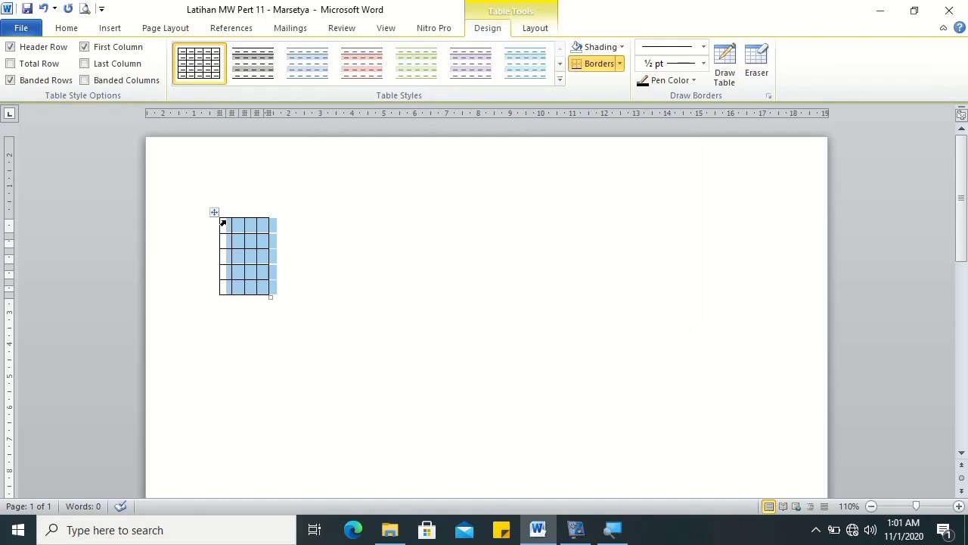
{"action": "mouse_move", "coordinate": [244, 256]}
{"action": "key", "text": "ctrl+e"}
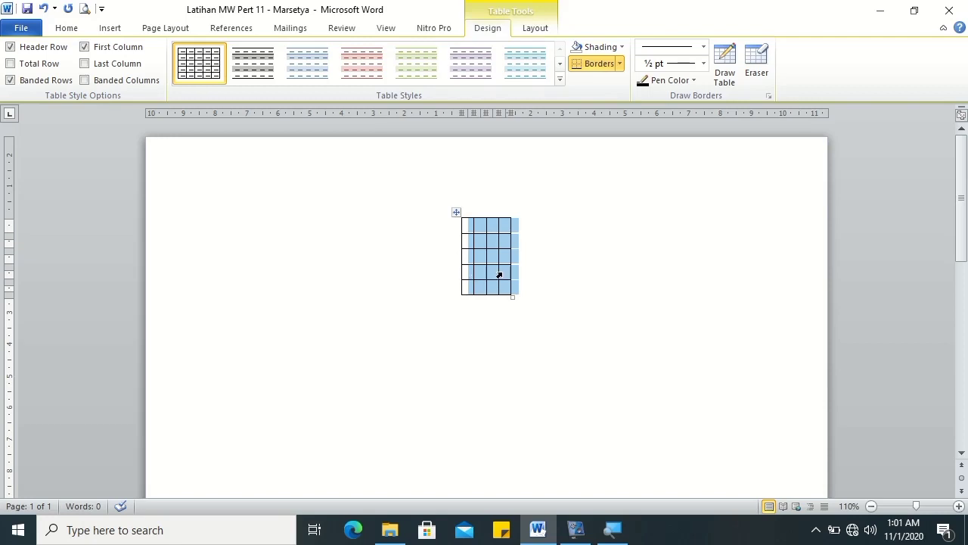
{"action": "left_click", "coordinate": [470, 226]}
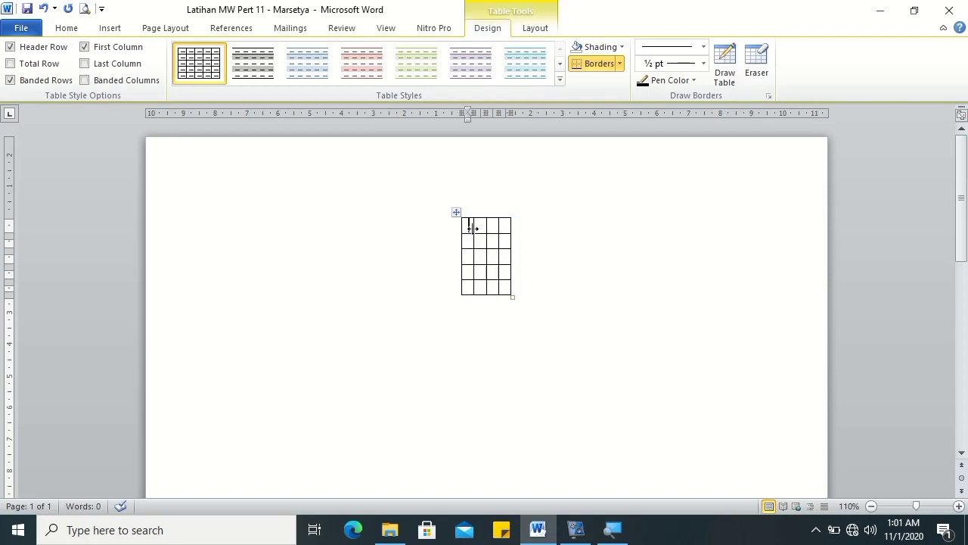
- Type the header row: Bulan, Kemeja, Celana, Kaos
{"action": "type", "text": "Bulan "}
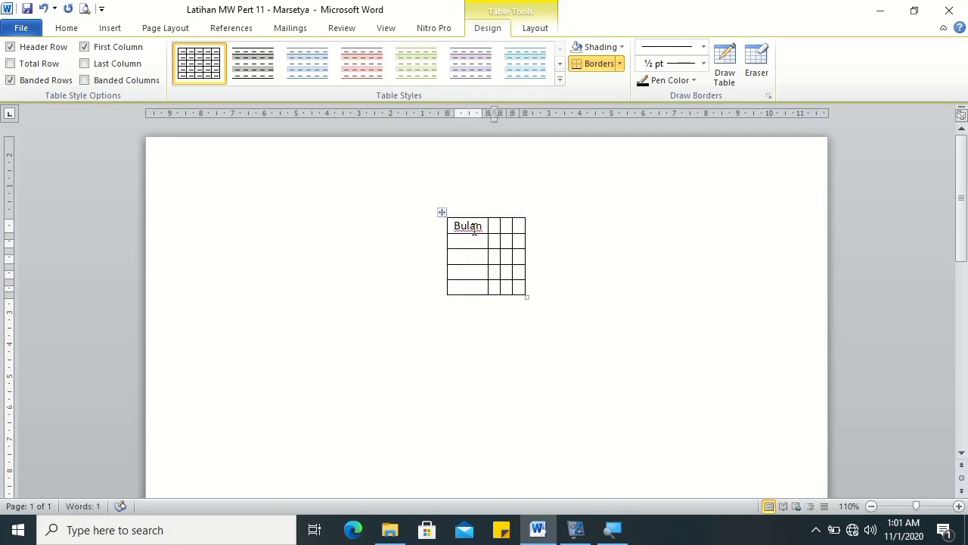
{"action": "type", "text": "Kemeja"}
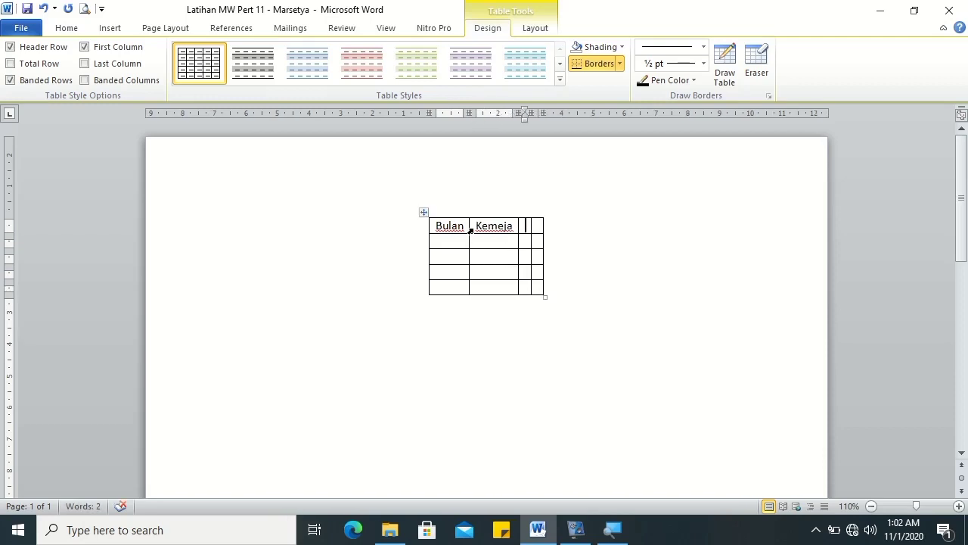
{"action": "key", "text": "Tab"}
{"action": "type", "text": "C"}
{"action": "type", "text": "elana"}
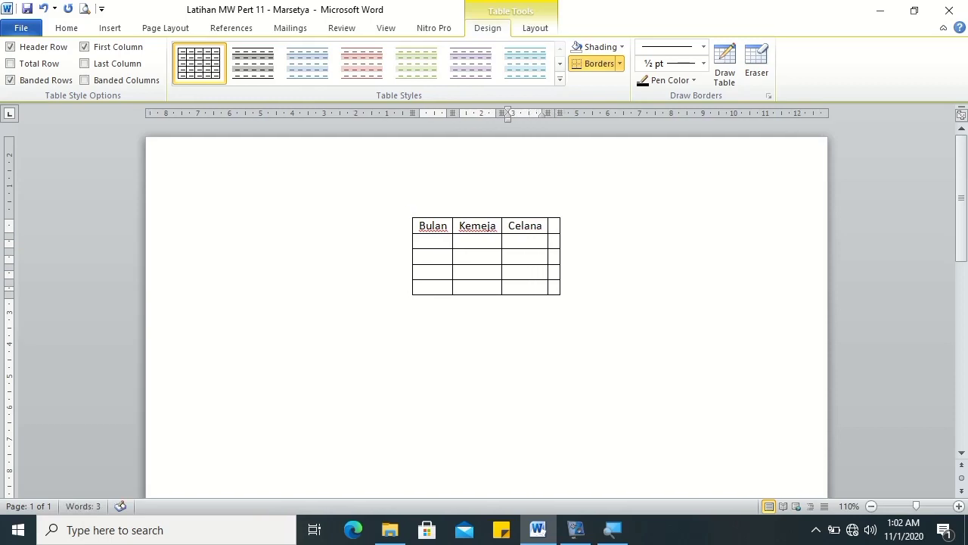
{"action": "key", "text": "Tab"}
{"action": "type", "text": "Kaos"}
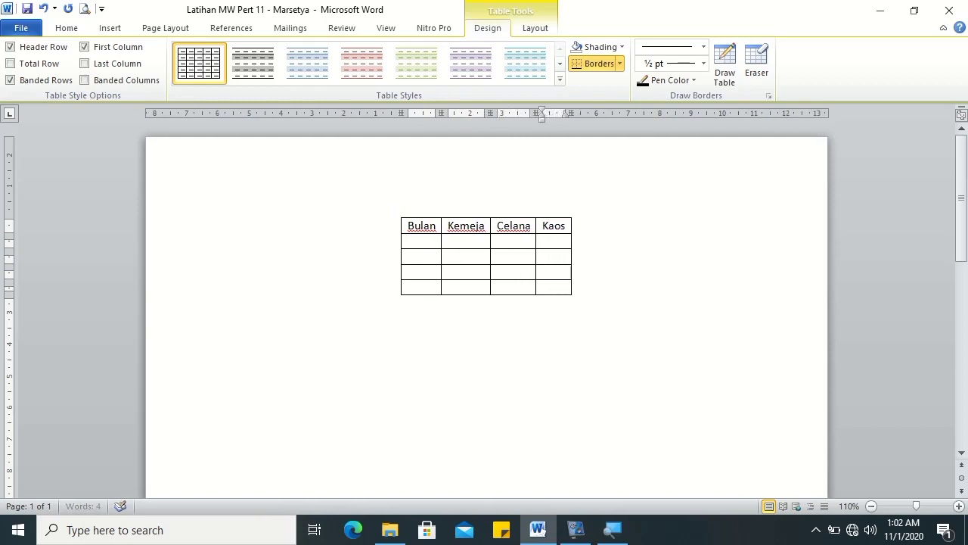
{"action": "key", "text": "Tab"}
- Fill the Januari row with 300, 250, 400 and start the next row with Februari
{"action": "type", "text": "Januari "}
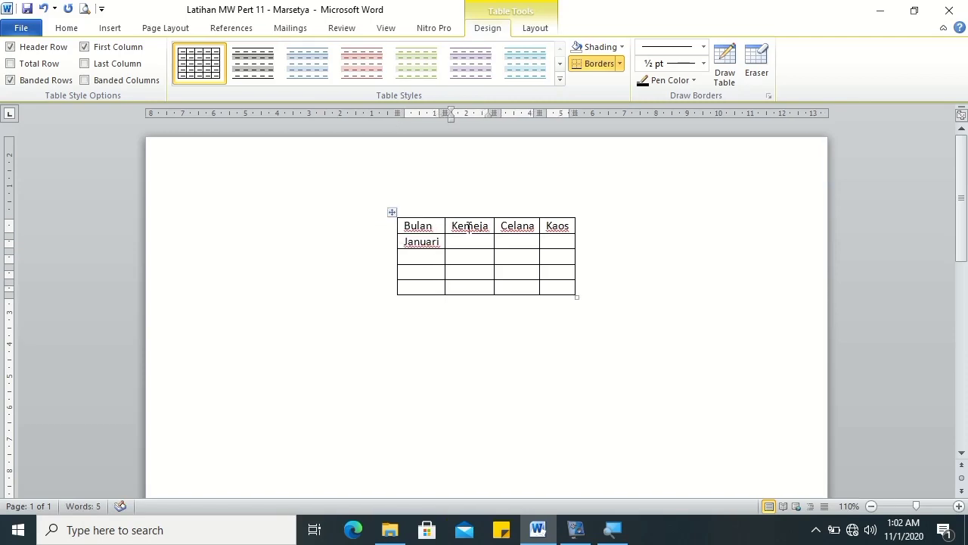
{"action": "type", "text": "300"}
{"action": "key", "text": "Tab"}
{"action": "type", "text": "250"}
{"action": "key", "text": "Tab"}
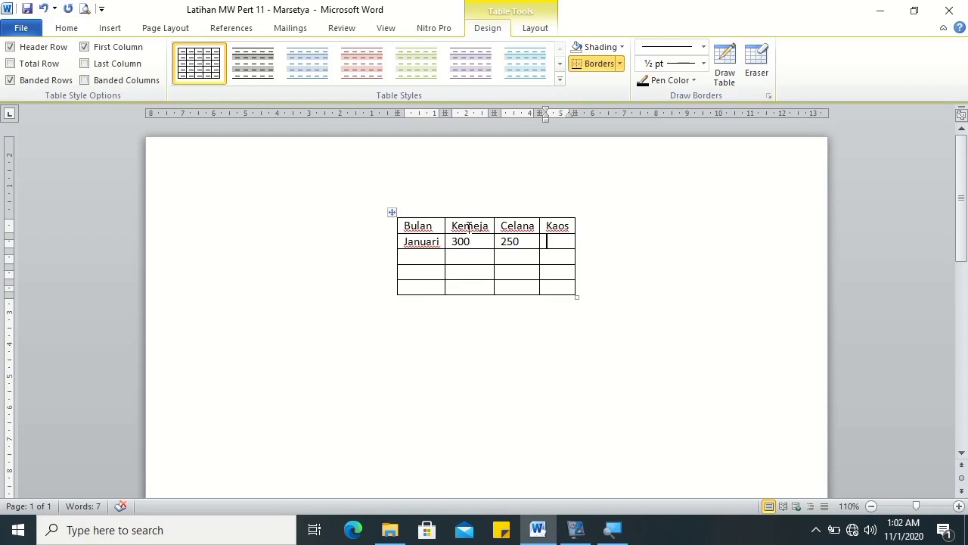
{"action": "type", "text": "400"}
{"action": "key", "text": "Tab"}
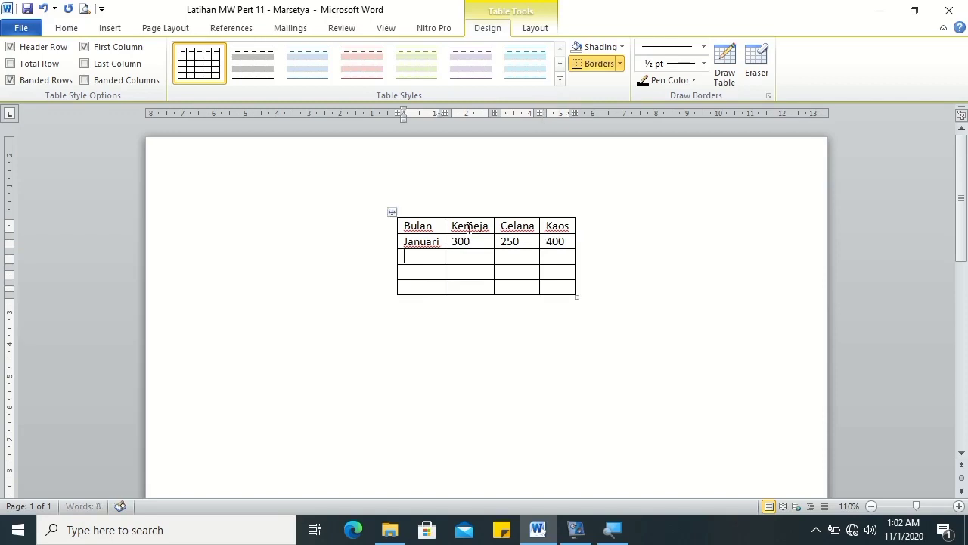
{"action": "type", "text": "Februari"}
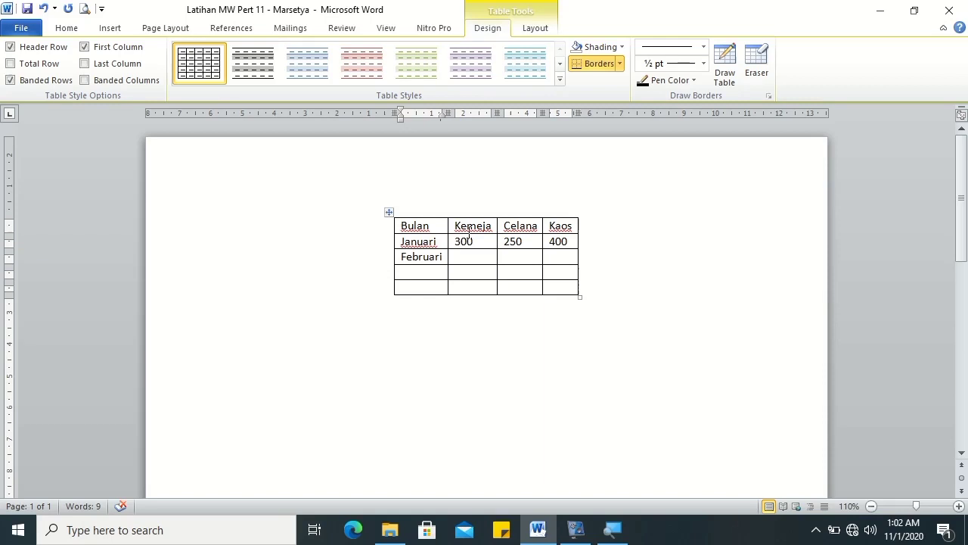
- Zoom in and fill the Februari row with 250, 300, 425
{"action": "left_click", "coordinate": [959, 506]}
{"action": "left_click", "coordinate": [959, 506]}
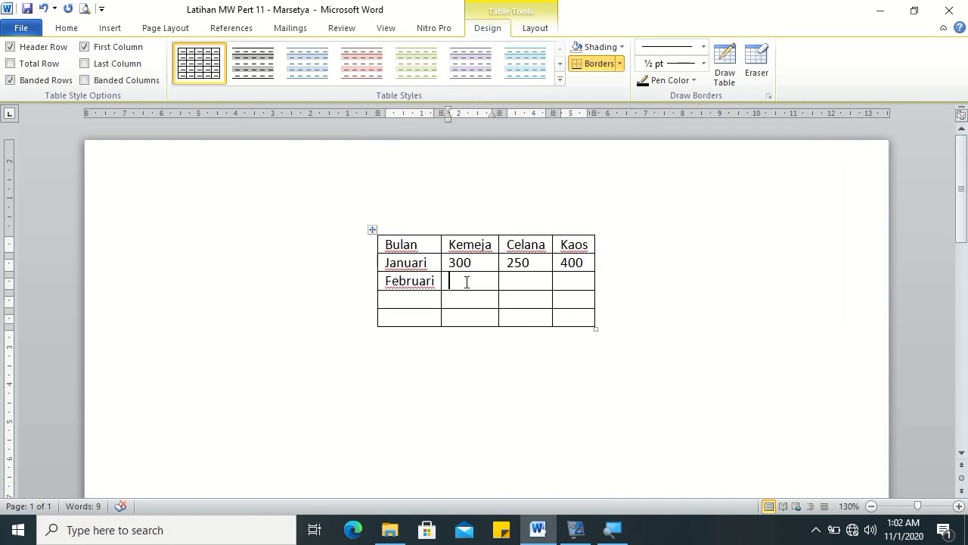
{"action": "type", "text": "250"}
{"action": "key", "text": "Tab"}
{"action": "type", "text": "300"}
{"action": "key", "text": "Tab"}
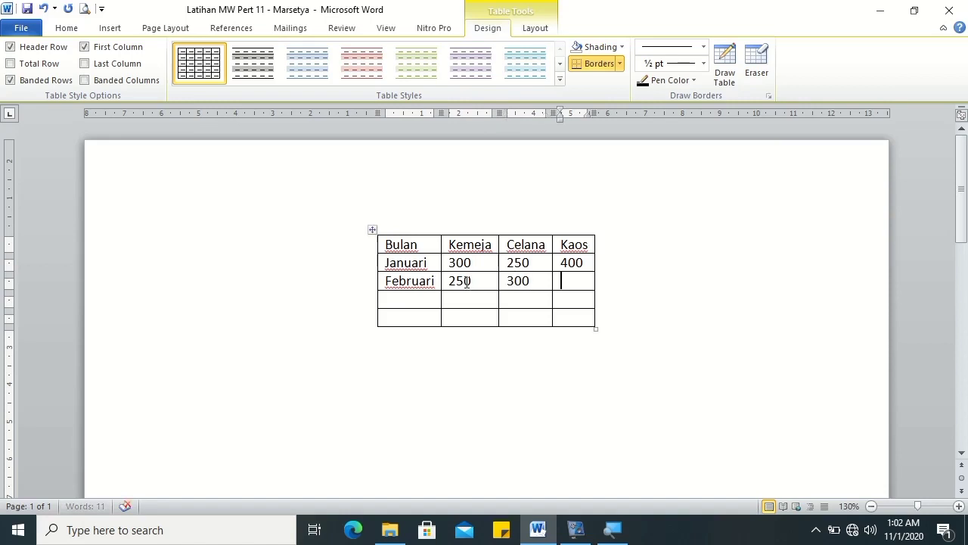
{"action": "type", "text": "5"}
{"action": "key", "text": "BackSpace"}
{"action": "type", "text": "425"}
- Add the Maret row with 325, 325, 420
{"action": "key", "text": "Tab"}
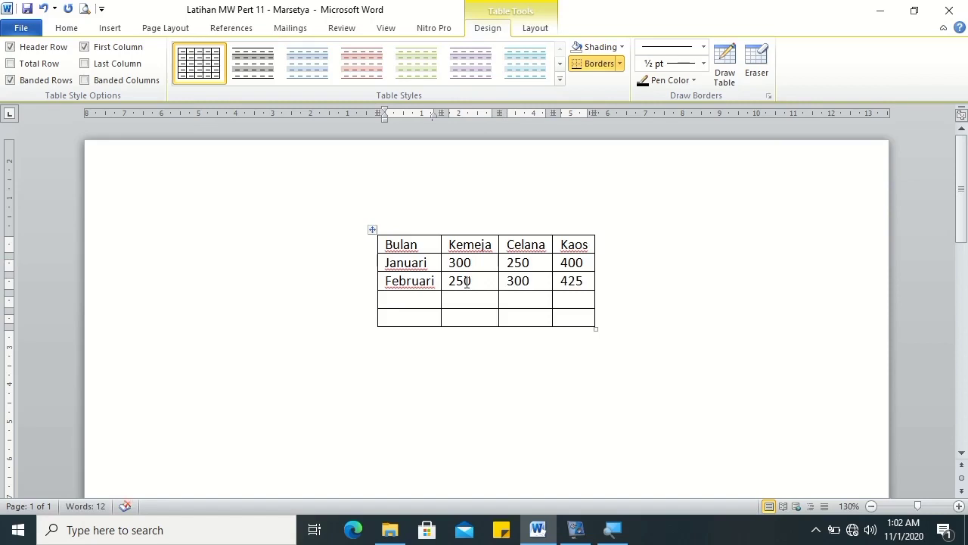
{"action": "type", "text": "Maret"}
{"action": "key", "text": "Tab"}
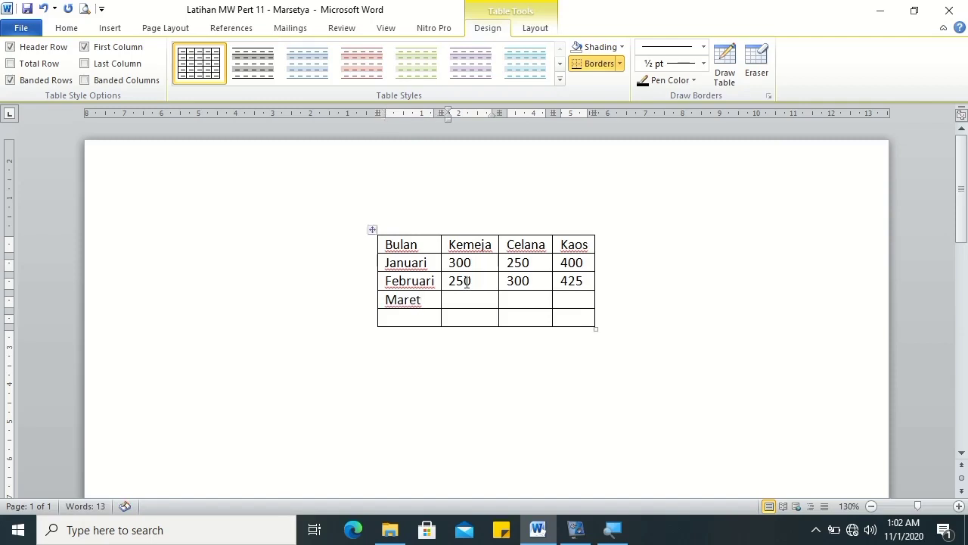
{"action": "type", "text": "325"}
{"action": "key", "text": "Tab"}
{"action": "type", "text": "325"}
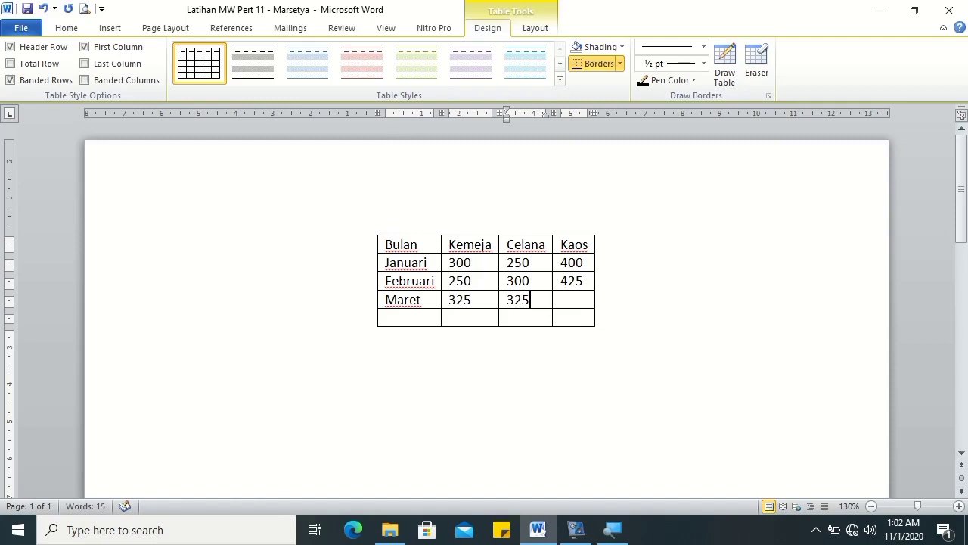
{"action": "key", "text": "Tab"}
{"action": "type", "text": "420"}
- Add the April row with 400, 375, 430
{"action": "key", "text": "Tab"}
{"action": "type", "text": "Apri"}
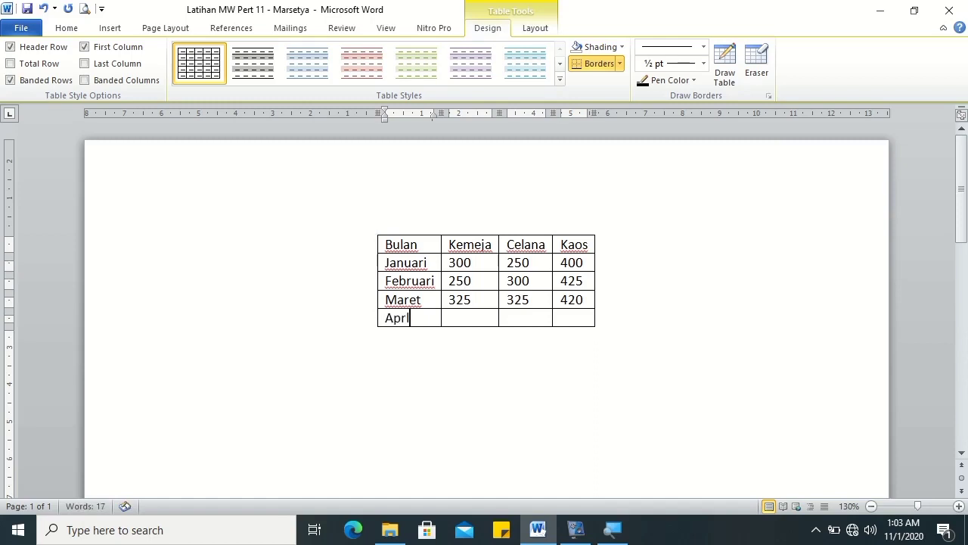
{"action": "type", "text": "lil"}
{"action": "key", "text": "Tab"}
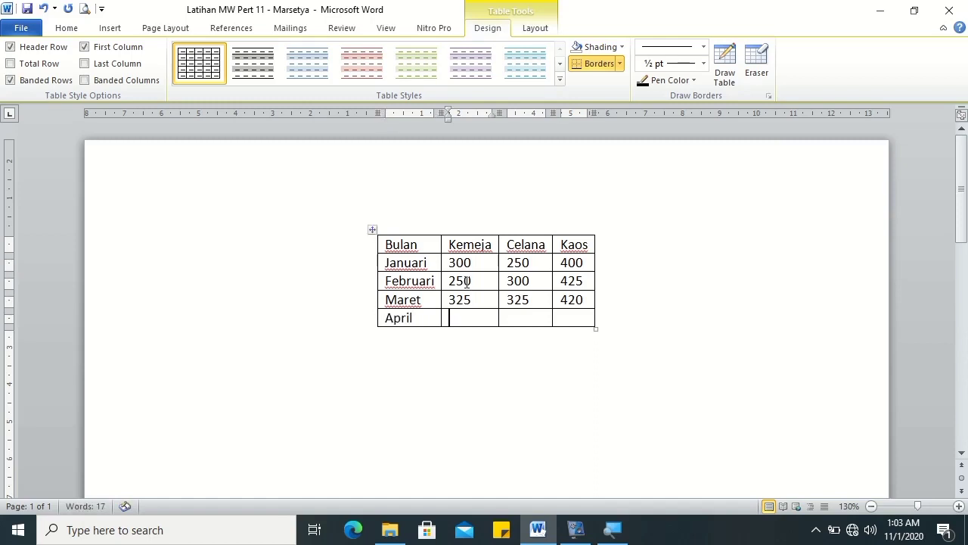
{"action": "type", "text": "400"}
{"action": "key", "text": "Tab"}
{"action": "type", "text": "375"}
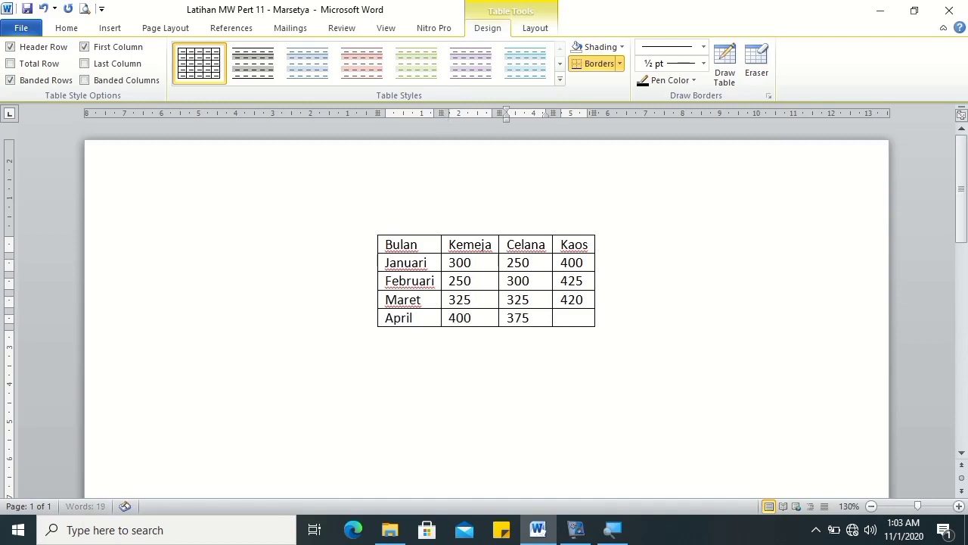
{"action": "key", "text": "Tab"}
{"action": "type", "text": "430"}
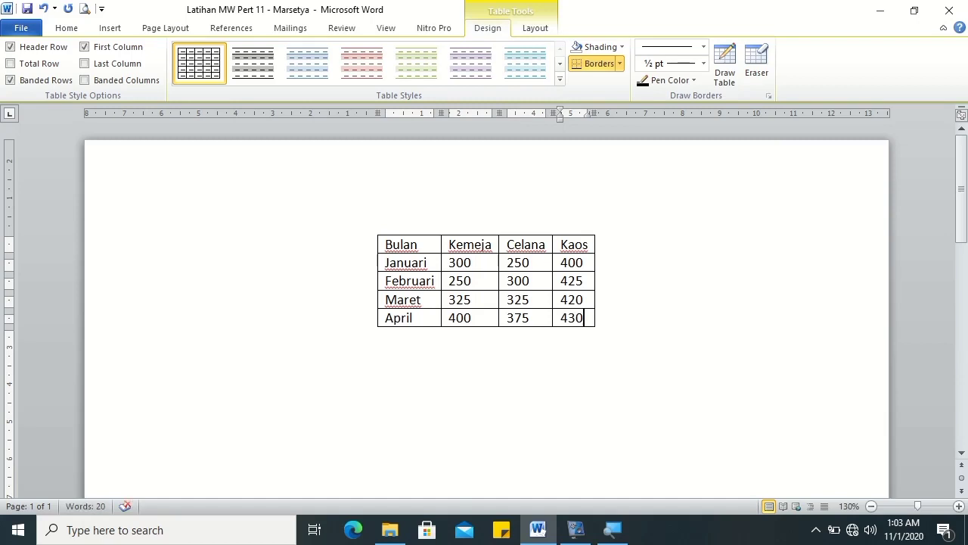
- Make the header row bold and centred
{"action": "left_click", "coordinate": [427, 262]}
{"action": "left_click_drag", "start_coordinate": [385, 244], "coordinate": [576, 254]}
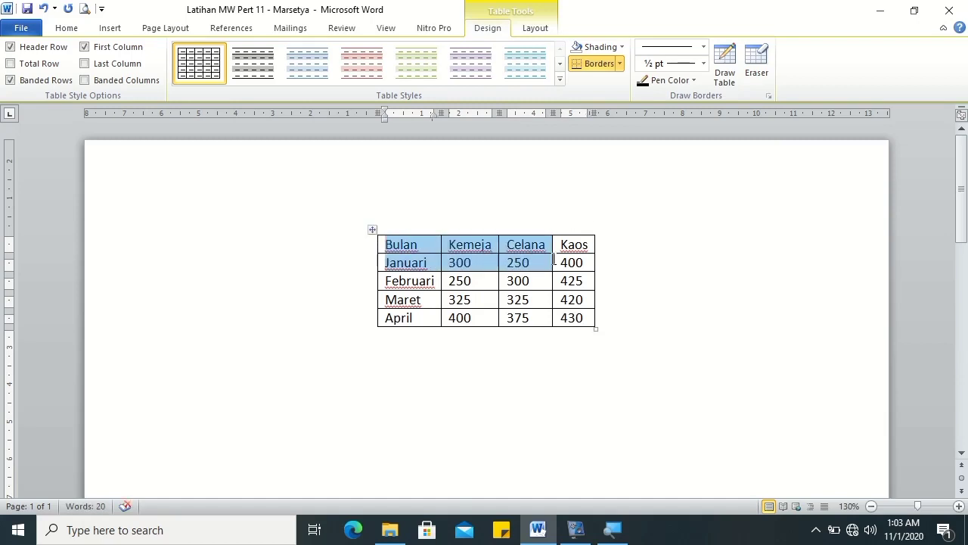
{"action": "key", "text": "ctrl+b"}
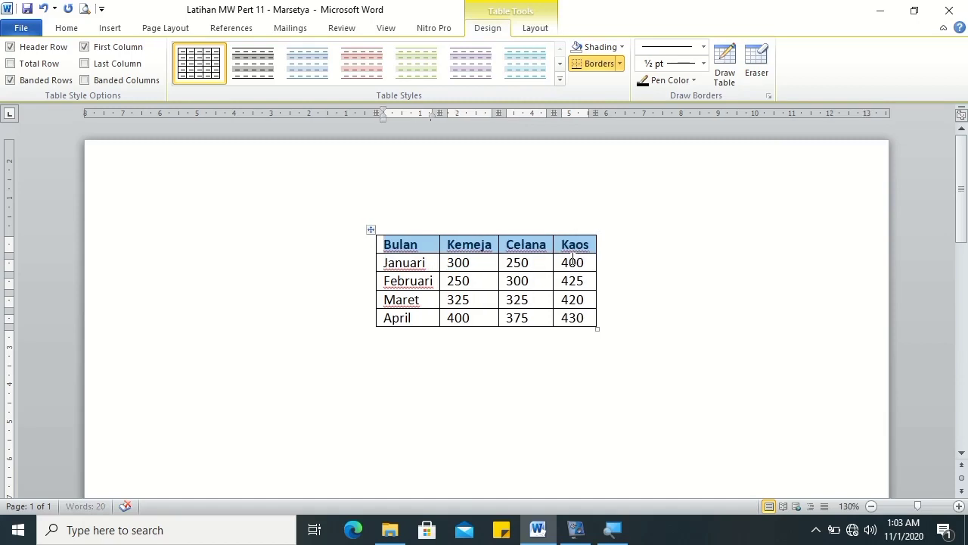
{"action": "key", "text": "ctrl+e"}
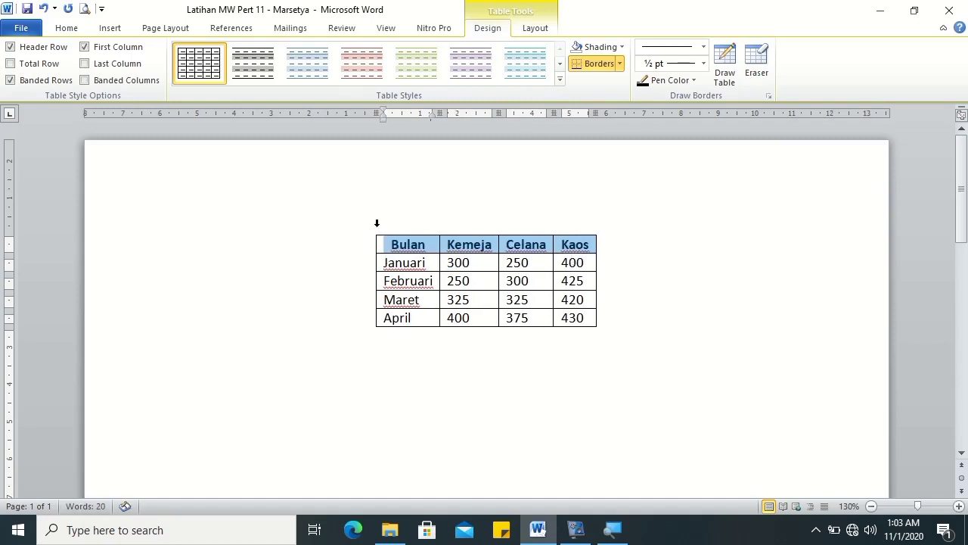
- Centre the numbers in all data cells below the header
{"action": "left_click_drag", "start_coordinate": [448, 261], "coordinate": [588, 319]}
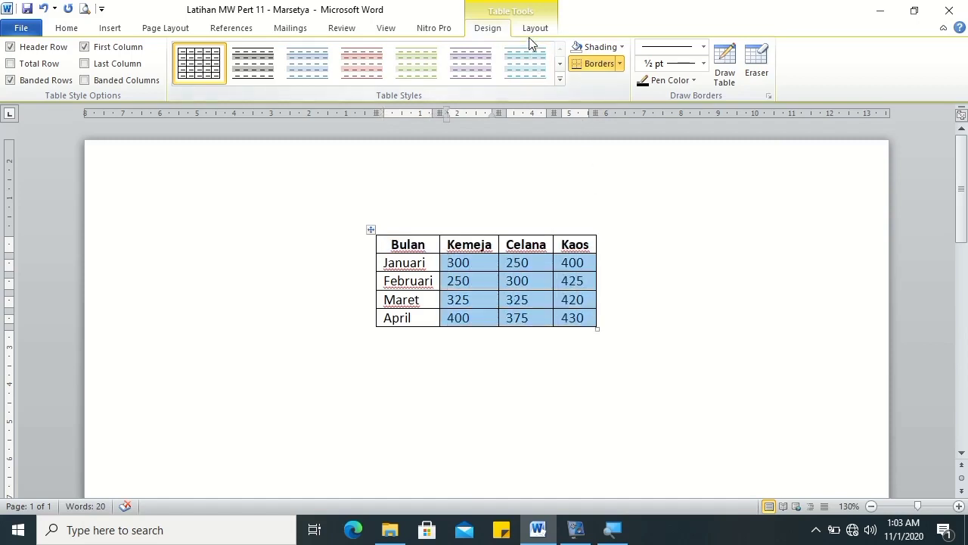
{"action": "left_click", "coordinate": [535, 28]}
{"action": "left_click", "coordinate": [673, 64]}
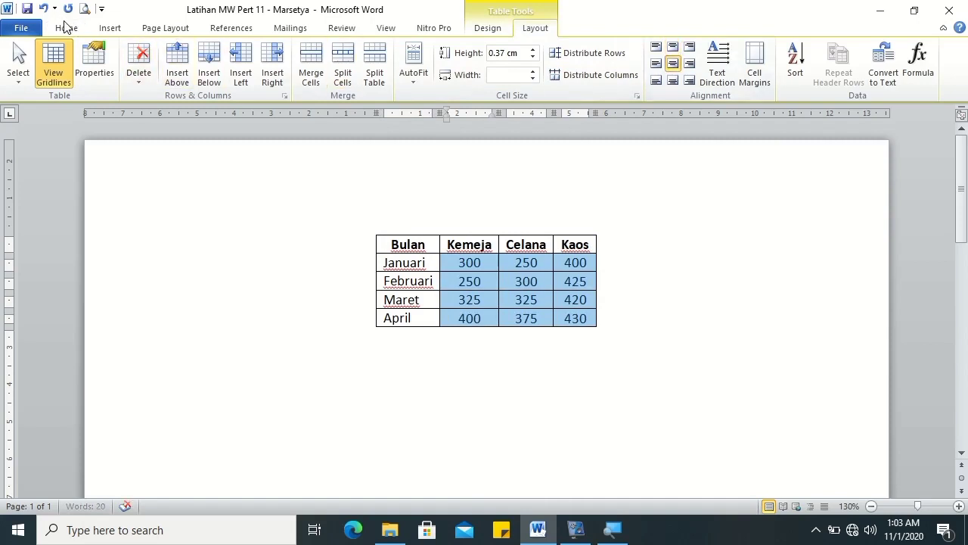
{"action": "key", "text": "super+Left"}
{"action": "left_click", "coordinate": [462, 11]}
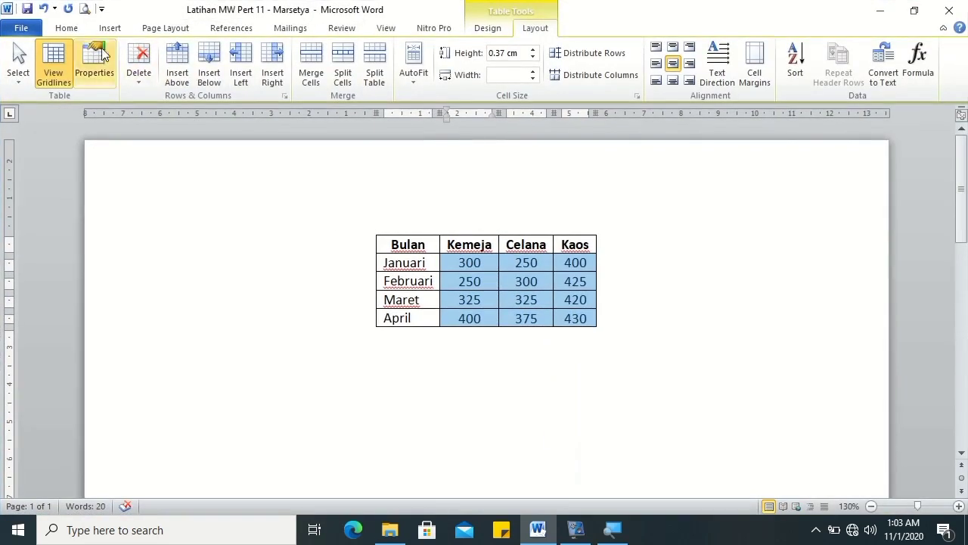
- Set the whole table's font to Times New Roman, size 12
{"action": "left_click", "coordinate": [67, 28]}
{"action": "left_click", "coordinate": [432, 298]}
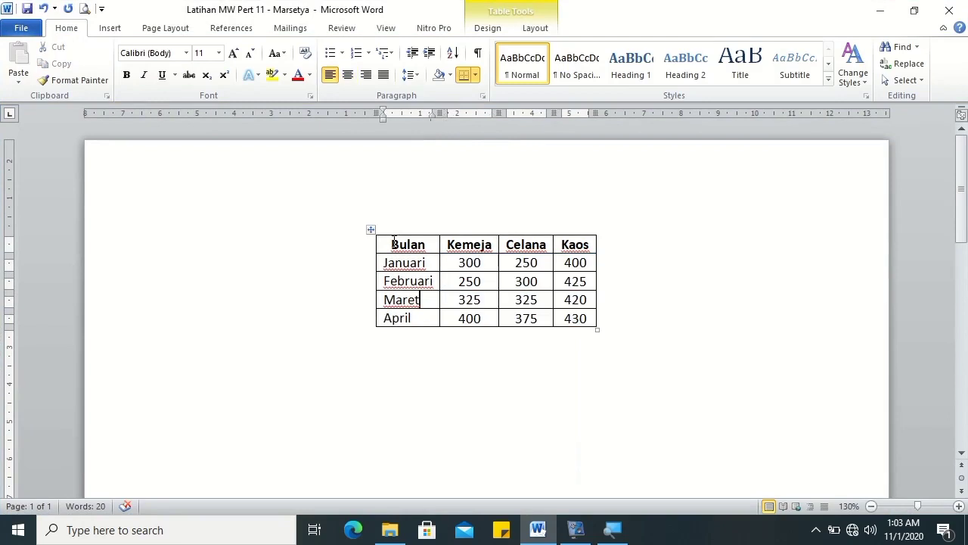
{"action": "left_click", "coordinate": [371, 229]}
{"action": "left_click", "coordinate": [170, 53]}
{"action": "type", "text": "t"}
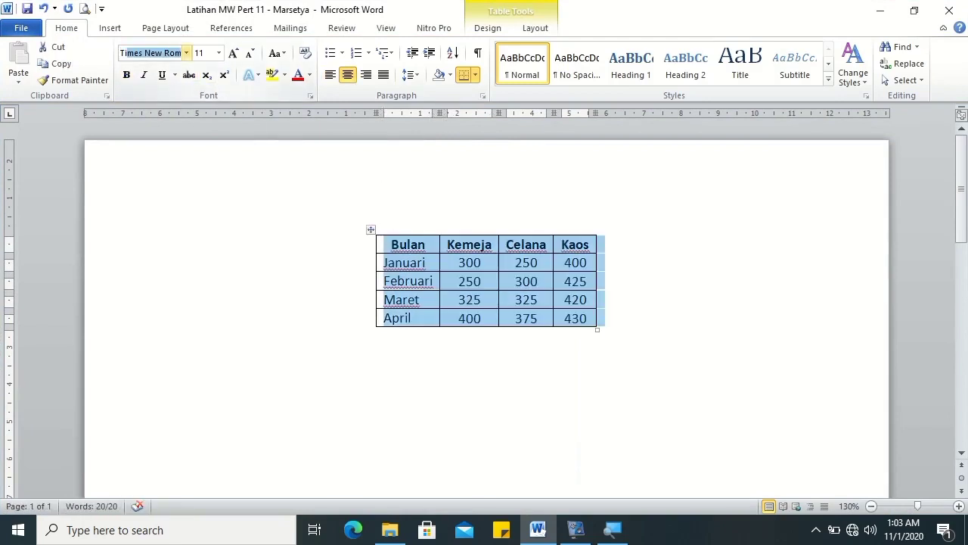
{"action": "key", "text": "Return"}
{"action": "left_click", "coordinate": [201, 53]}
{"action": "type", "text": "1"}
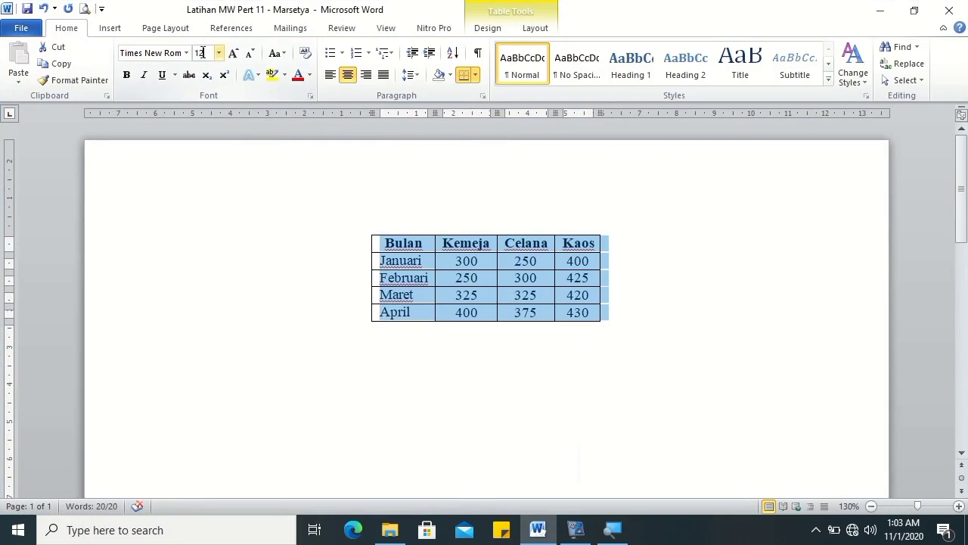
{"action": "key", "text": "Return"}
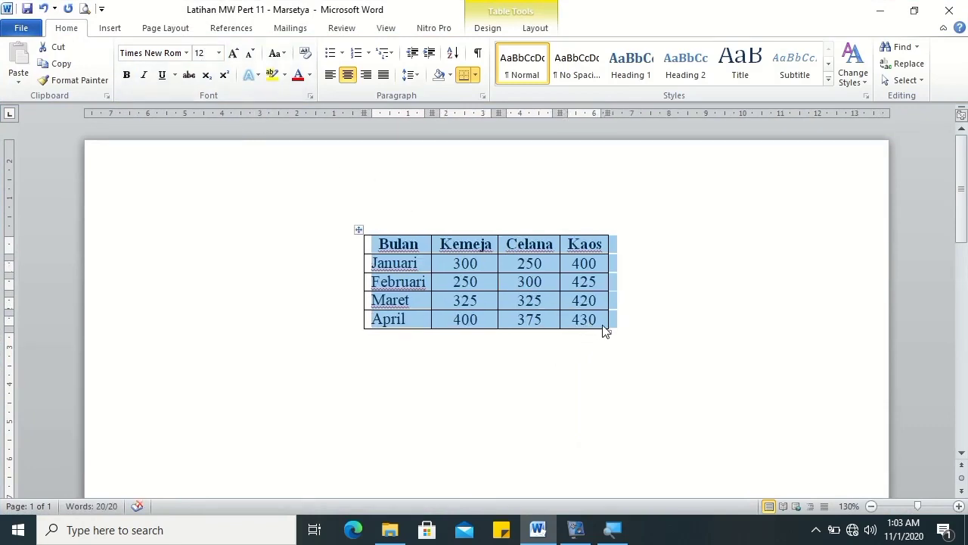
{"action": "left_click", "coordinate": [605, 331]}
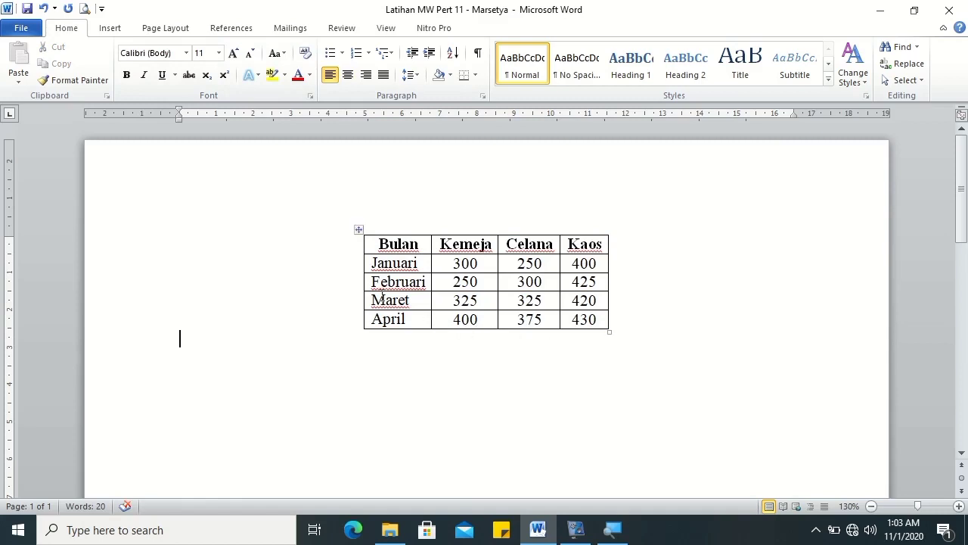
- Insert a 3-D Clustered Column chart below the table
{"action": "left_click", "coordinate": [106, 30]}
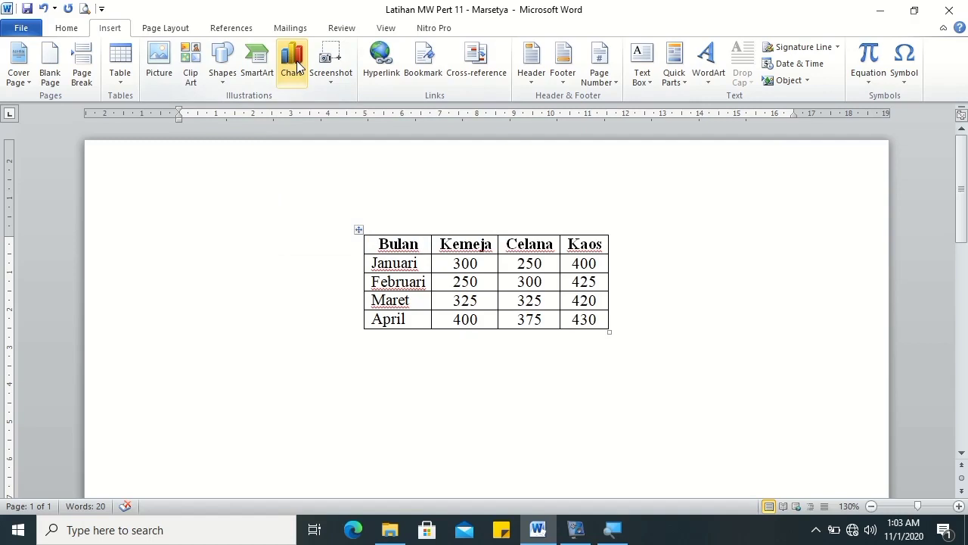
{"action": "left_click", "coordinate": [296, 66]}
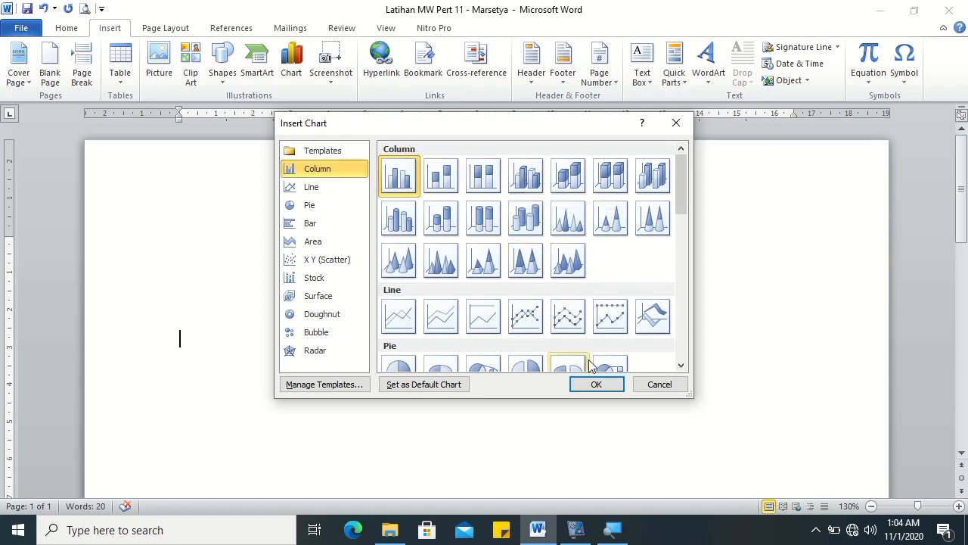
{"action": "left_click", "coordinate": [519, 183]}
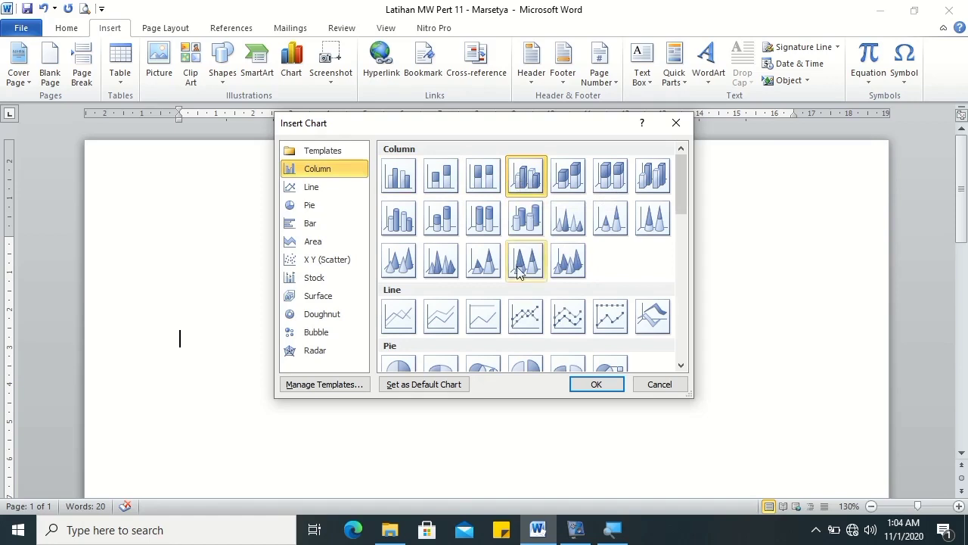
{"action": "left_click", "coordinate": [597, 384]}
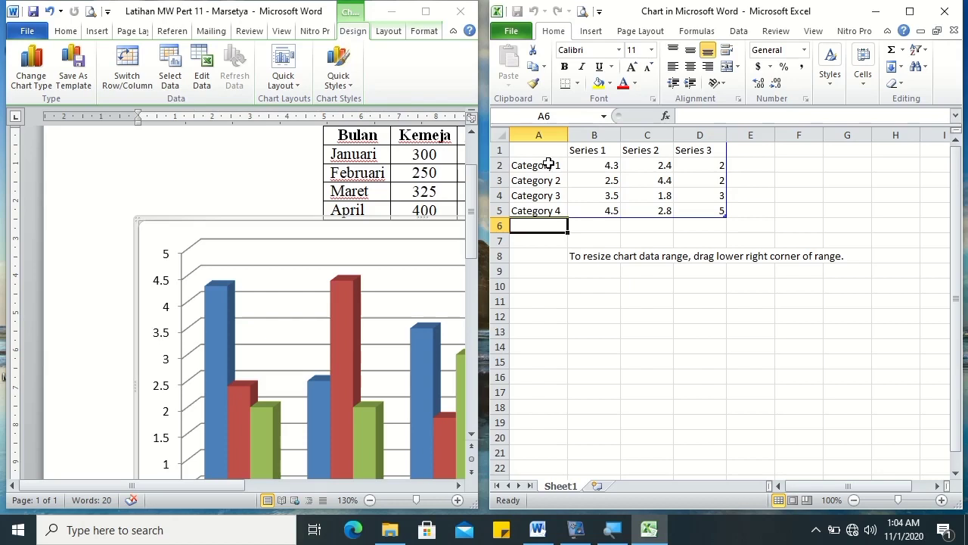
- Zoom the Excel sheet in and rename the series headers B1:D1 to Kemeja, Celana, Kaos
{"action": "left_click", "coordinate": [942, 500]}
{"action": "left_click", "coordinate": [942, 500]}
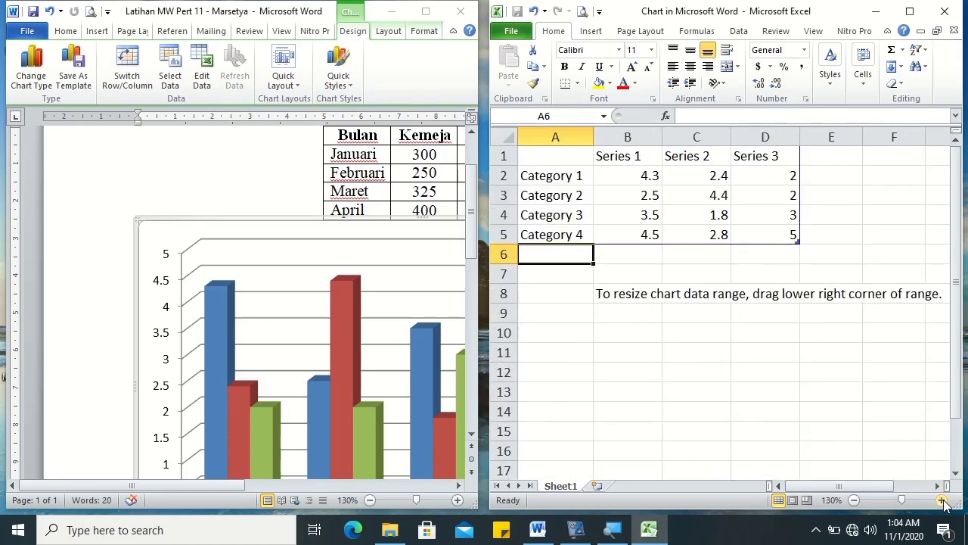
{"action": "left_click", "coordinate": [942, 500]}
{"action": "left_click", "coordinate": [942, 500]}
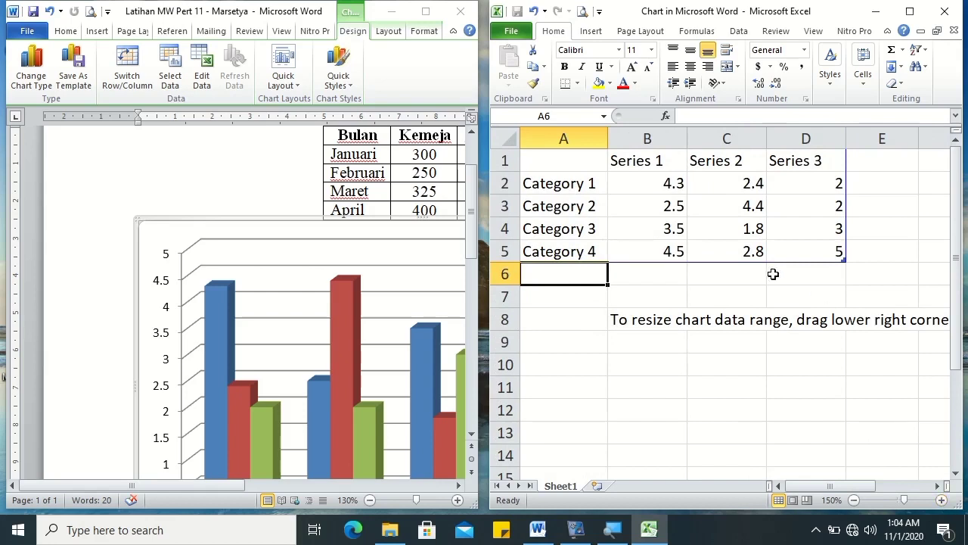
{"action": "left_click", "coordinate": [632, 168]}
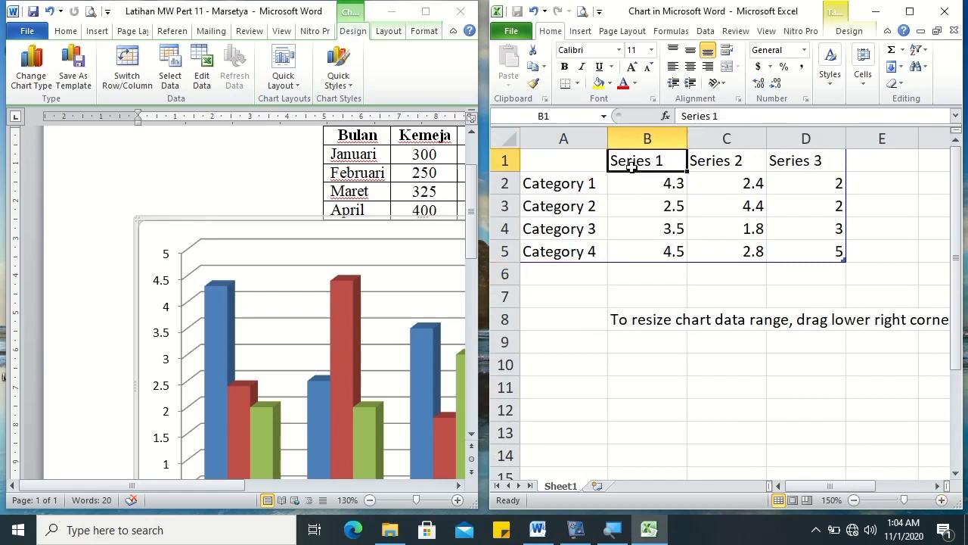
{"action": "type", "text": "Kemeja"}
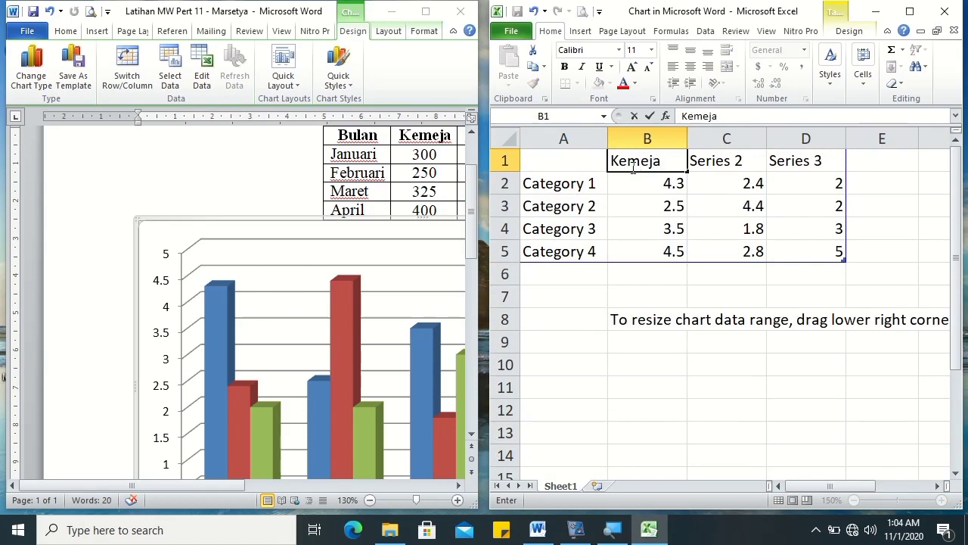
{"action": "key", "text": "Tab"}
{"action": "type", "text": "Celana"}
{"action": "key", "text": "Tab"}
{"action": "type", "text": "Kaos"}
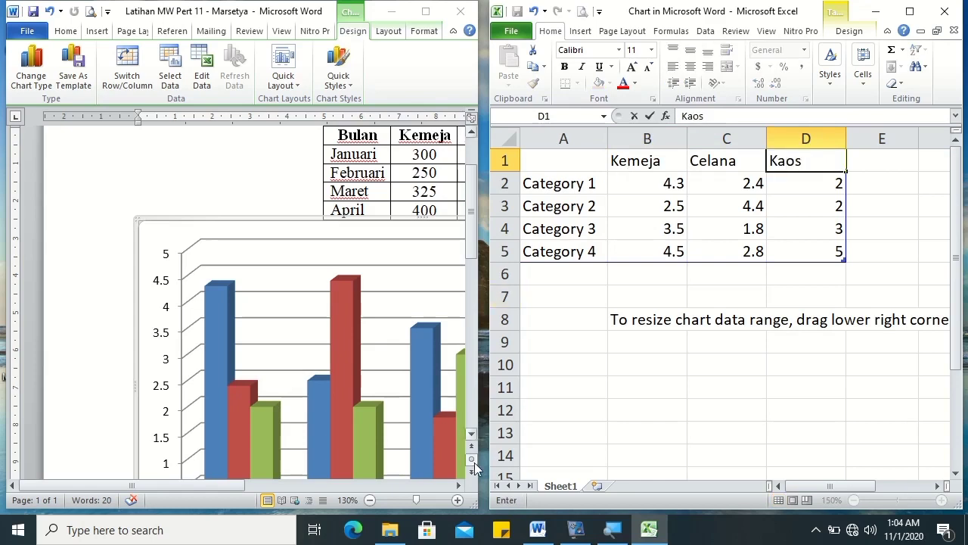
{"action": "left_click", "coordinate": [459, 487]}
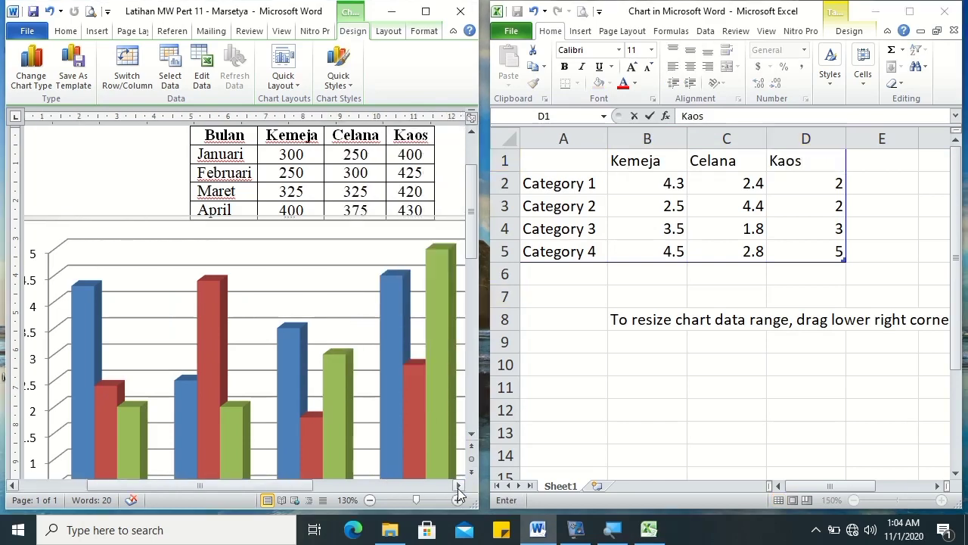
- Type Januari in A2 and copy it down through A5
{"action": "left_click", "coordinate": [577, 184]}
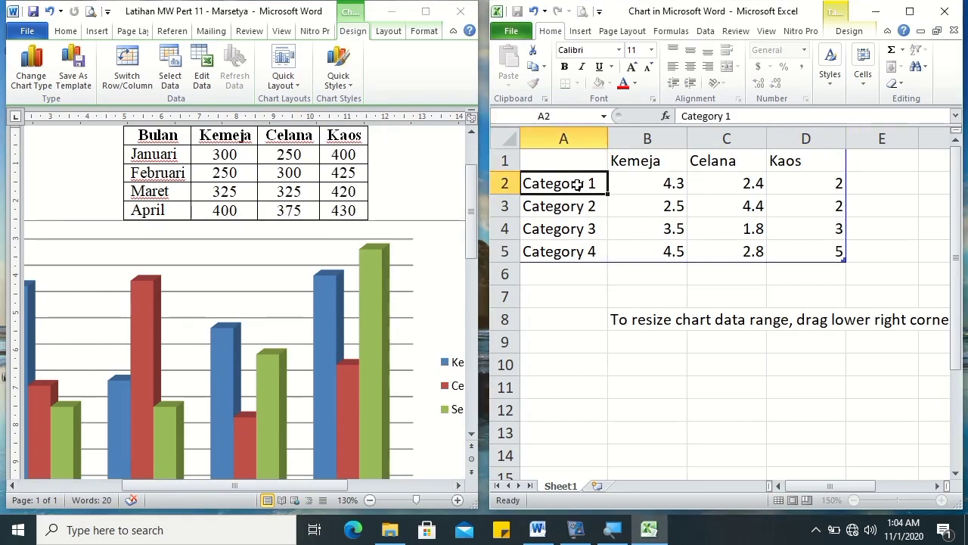
{"action": "type", "text": "Januari"}
{"action": "key", "text": "Return"}
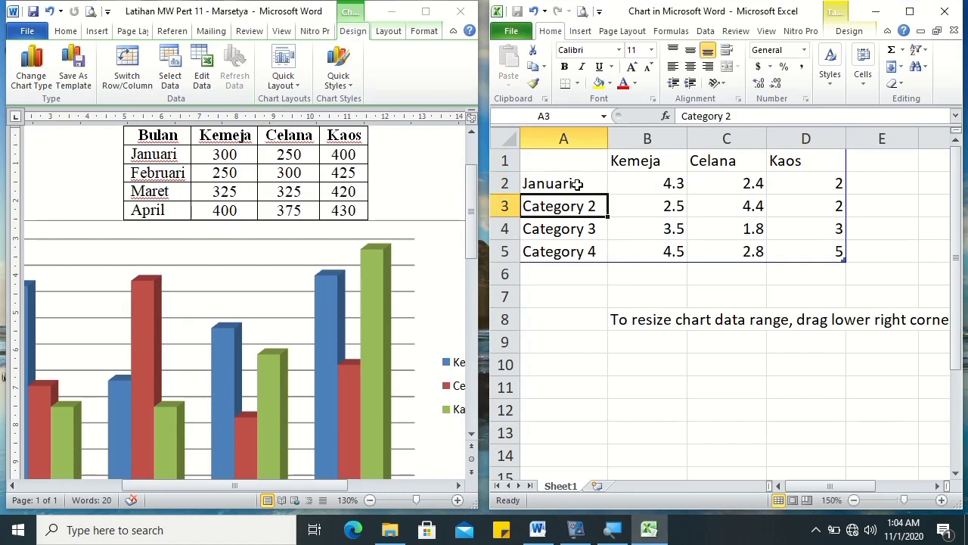
{"action": "left_click", "coordinate": [577, 184]}
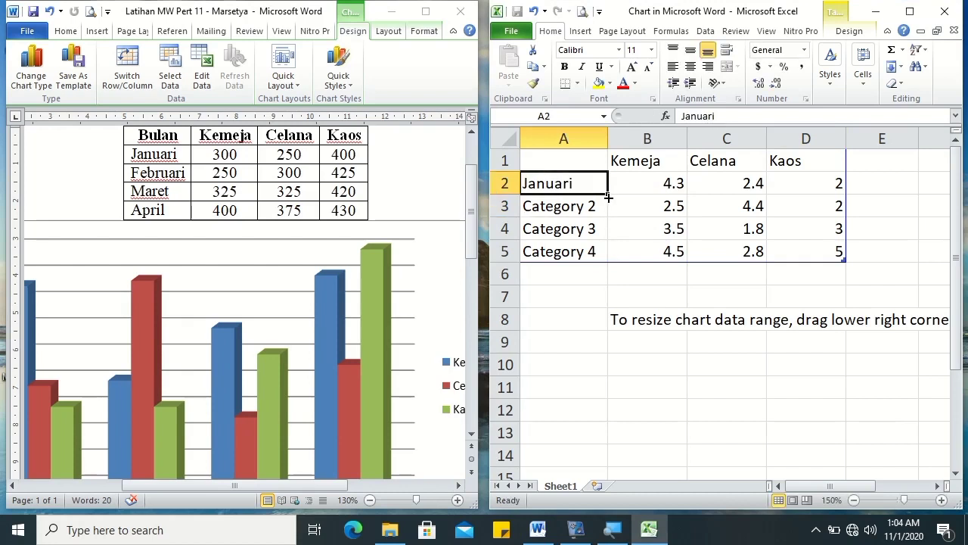
{"action": "left_click_drag", "start_coordinate": [607, 195], "coordinate": [609, 251]}
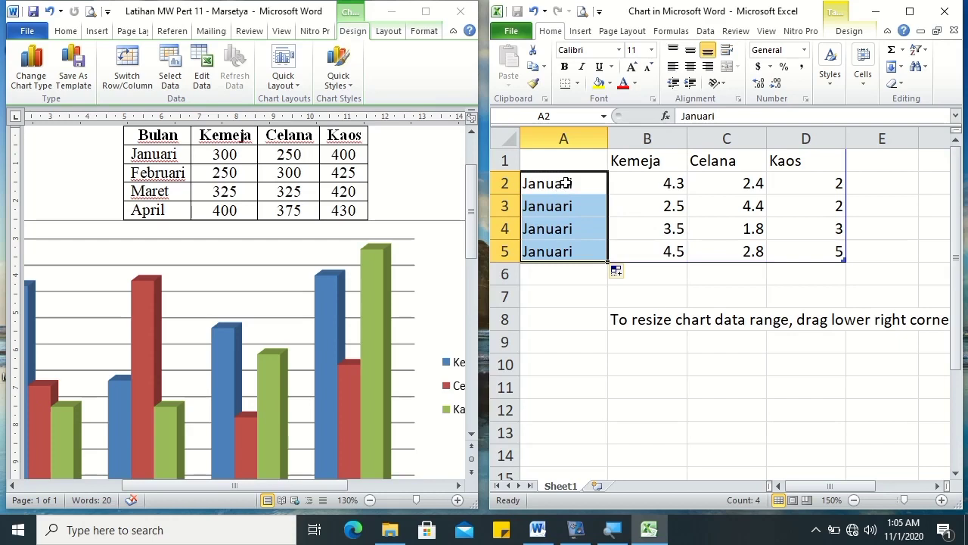
- Correct A2 to January and fill A3:A5 with February, March, April
{"action": "left_click", "coordinate": [581, 182]}
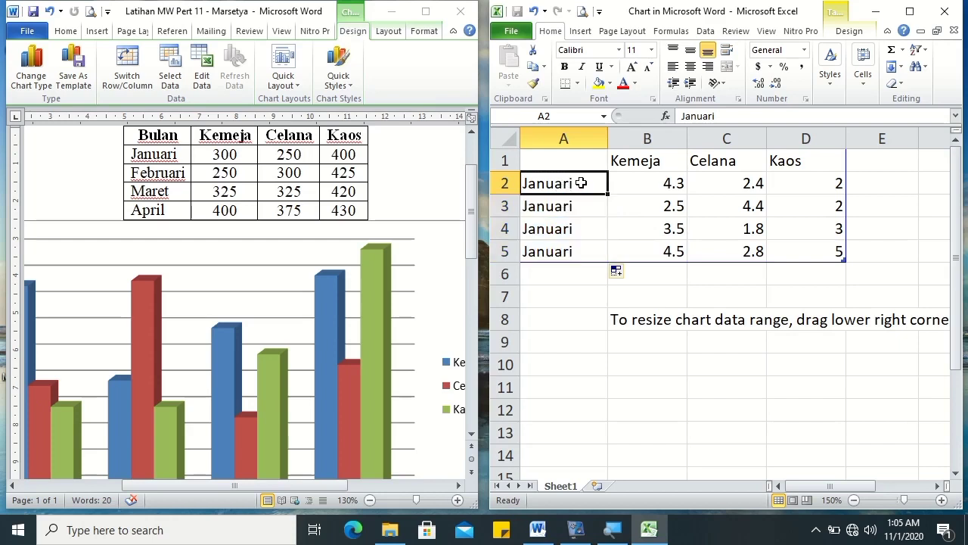
{"action": "double_click", "coordinate": [580, 183]}
{"action": "key", "text": "BackSpace"}
{"action": "type", "text": "y"}
{"action": "key", "text": "Return"}
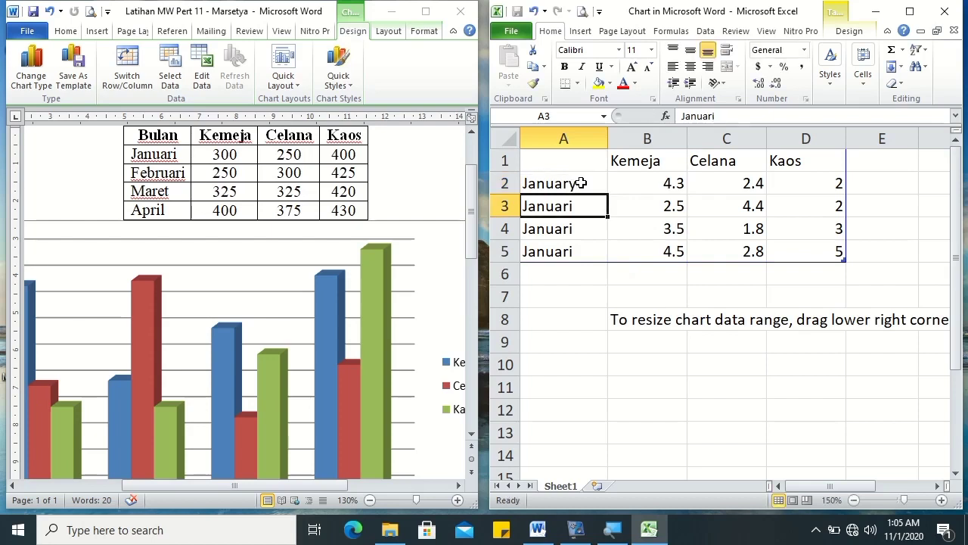
{"action": "left_click", "coordinate": [581, 183]}
{"action": "left_click_drag", "start_coordinate": [607, 194], "coordinate": [611, 257]}
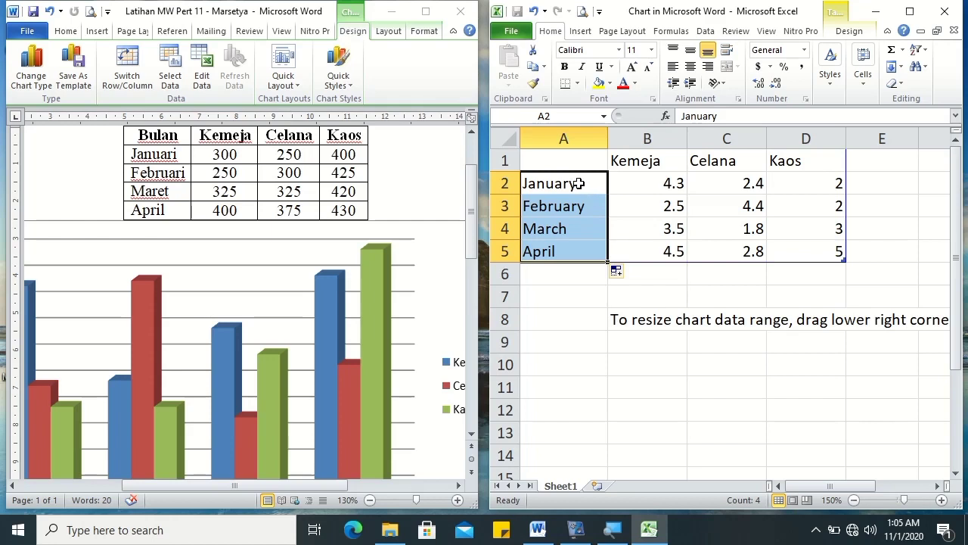
- Enter January's figures 300, 250, 400 in the chart data
{"action": "left_click", "coordinate": [680, 186]}
{"action": "type", "text": "300"}
{"action": "key", "text": "Tab"}
{"action": "type", "text": "250"}
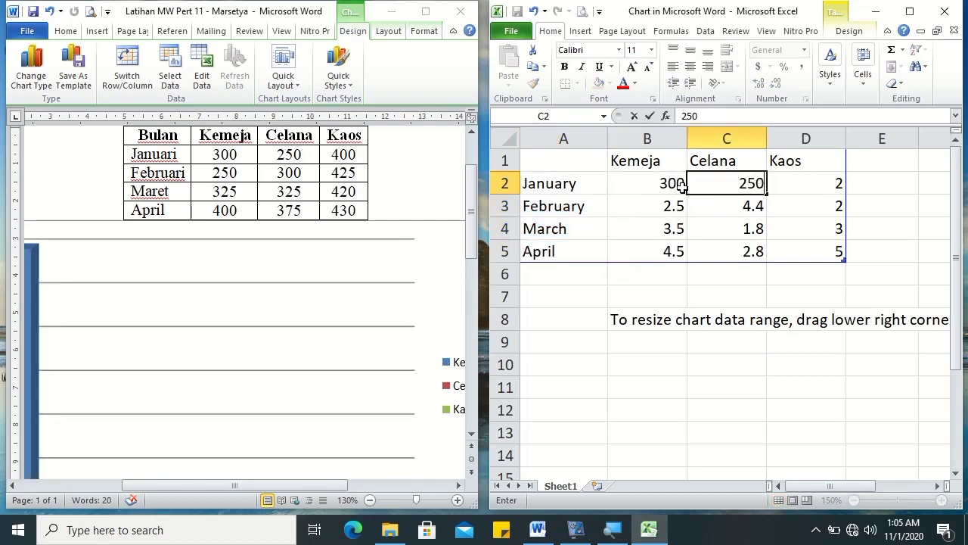
{"action": "key", "text": "Tab"}
{"action": "key", "text": "BackSpace"}
{"action": "type", "text": "400"}
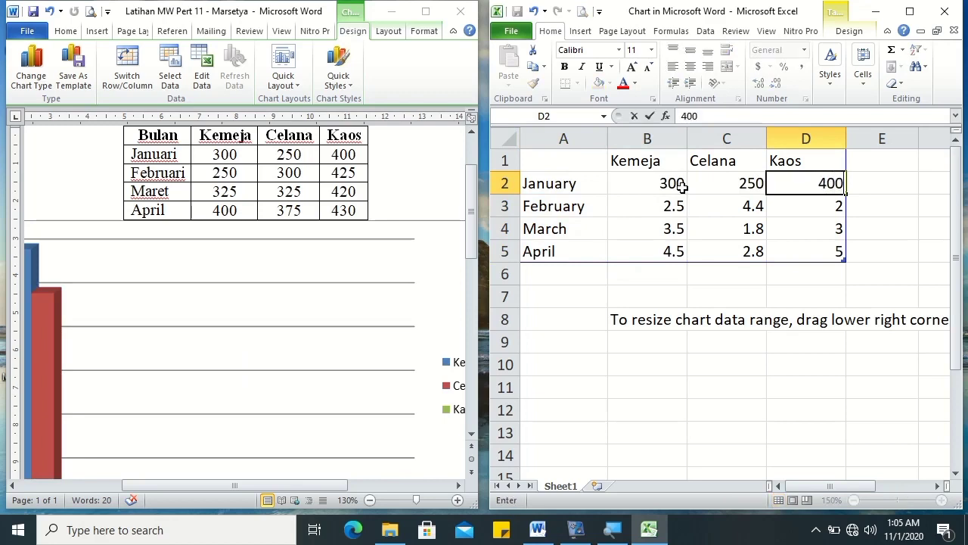
{"action": "key", "text": "Return"}
- Enter February's figures 250, 300, 425
{"action": "key", "text": "Right"}
{"action": "type", "text": "250"}
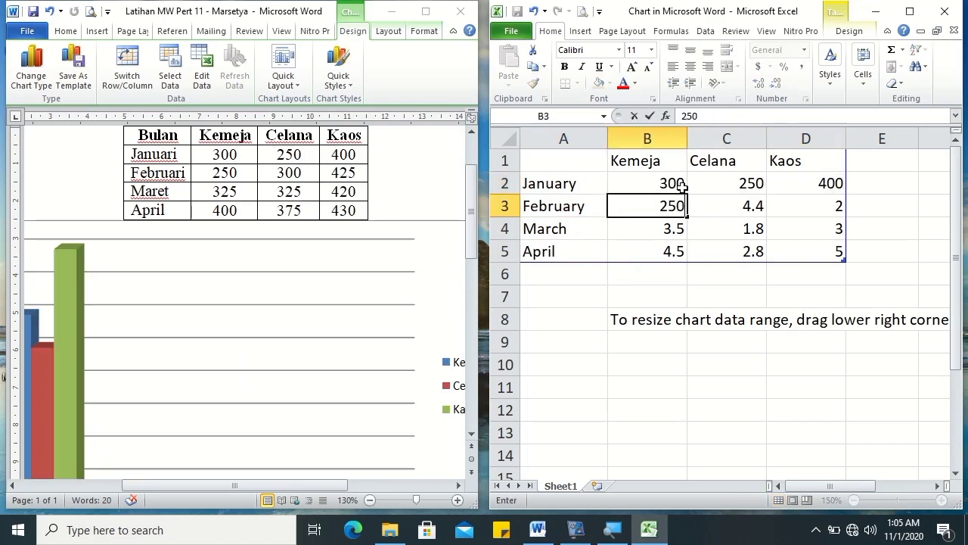
{"action": "key", "text": "Tab"}
{"action": "type", "text": "300"}
{"action": "key", "text": "Tab"}
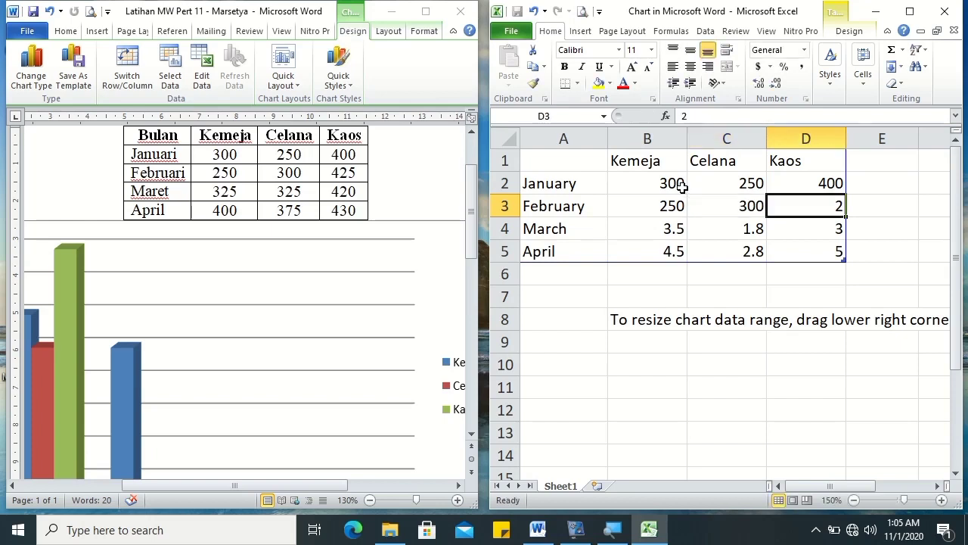
{"action": "type", "text": "425"}
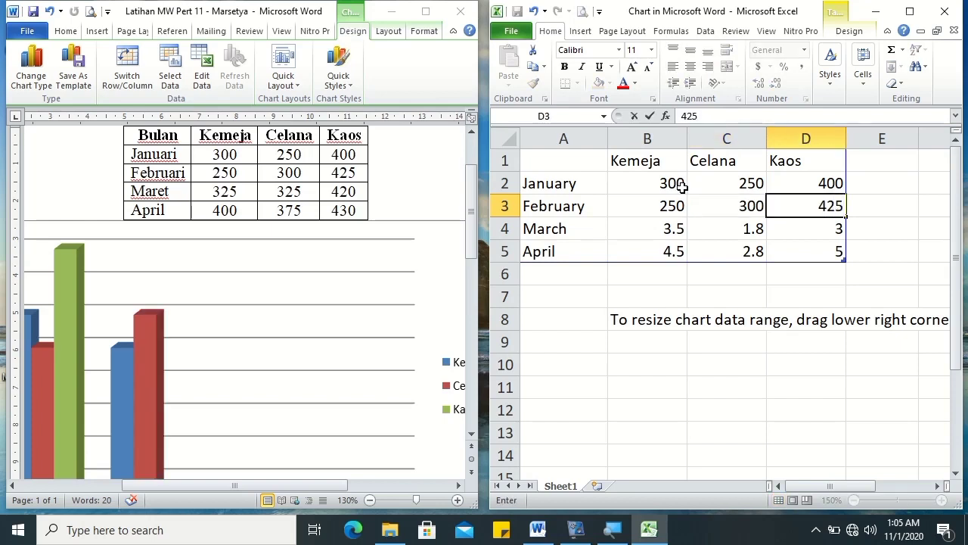
{"action": "key", "text": "Return"}
- Enter March's figures 325, 325, 420
{"action": "key", "text": "Tab"}
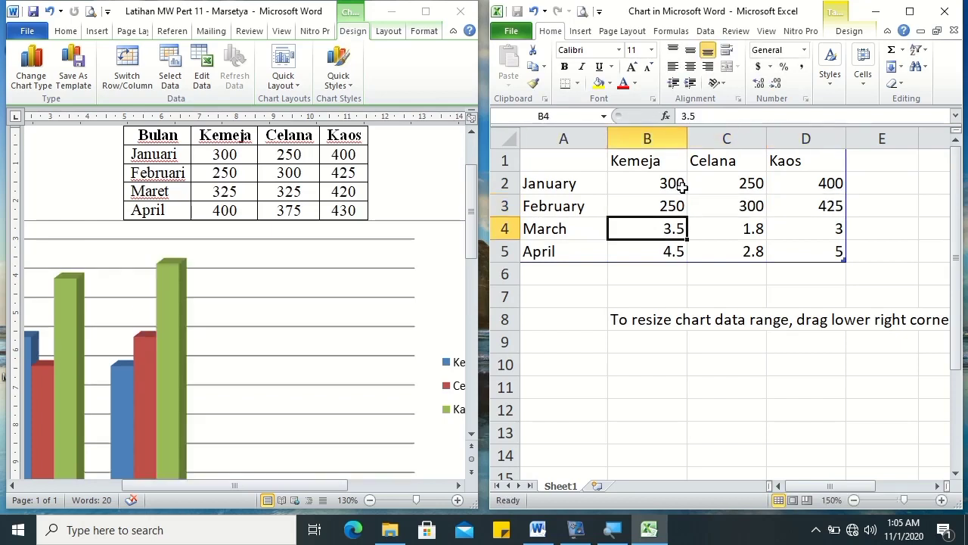
{"action": "type", "text": "325"}
{"action": "key", "text": "Tab"}
{"action": "type", "text": "325"}
{"action": "key", "text": "Tab"}
{"action": "type", "text": "420"}
{"action": "key", "text": "Return"}
- Enter April's figures 400, 375, 430
{"action": "key", "text": "Tab"}
{"action": "type", "text": "400"}
{"action": "key", "text": "Tab"}
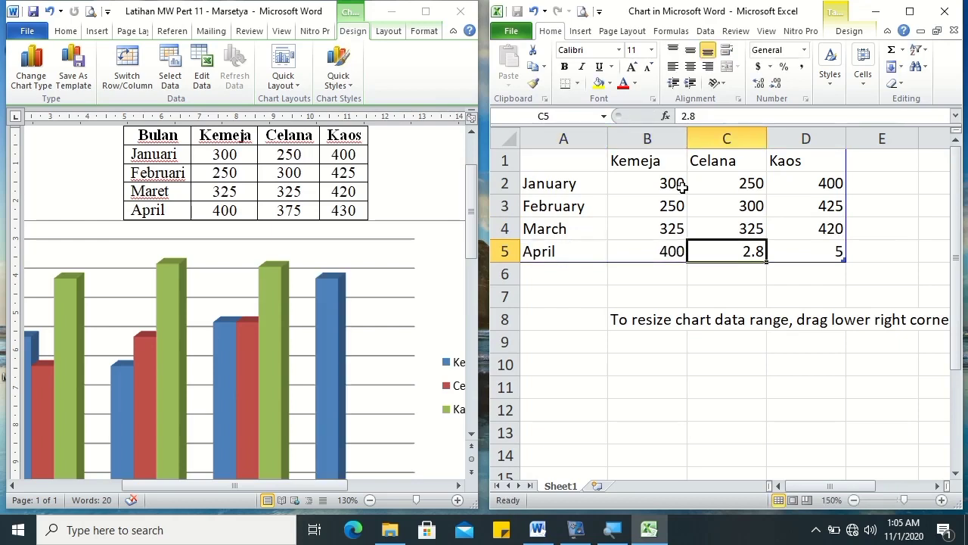
{"action": "type", "text": "375"}
{"action": "key", "text": "Tab"}
{"action": "type", "text": "430"}
{"action": "key", "text": "Return"}
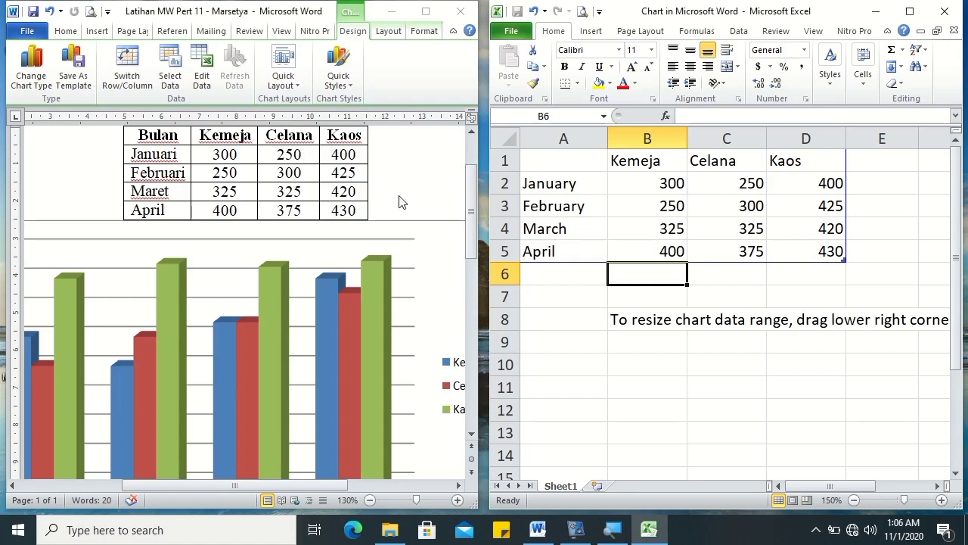
- Close the chart data window and briefly open, then dismiss, the Format Chart Area options
{"action": "left_click", "coordinate": [942, 15]}
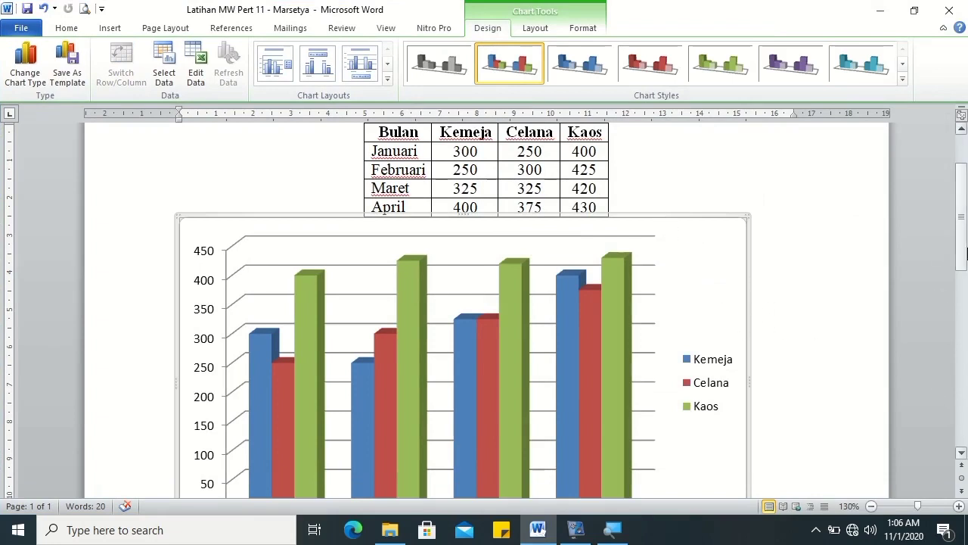
{"action": "left_click_drag", "start_coordinate": [965, 253], "coordinate": [950, 255]}
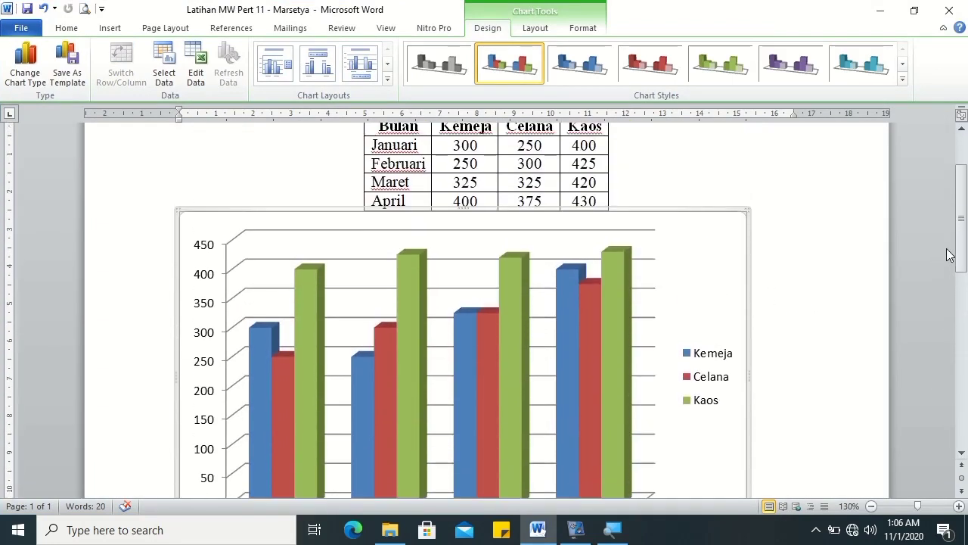
{"action": "double_click", "coordinate": [724, 260]}
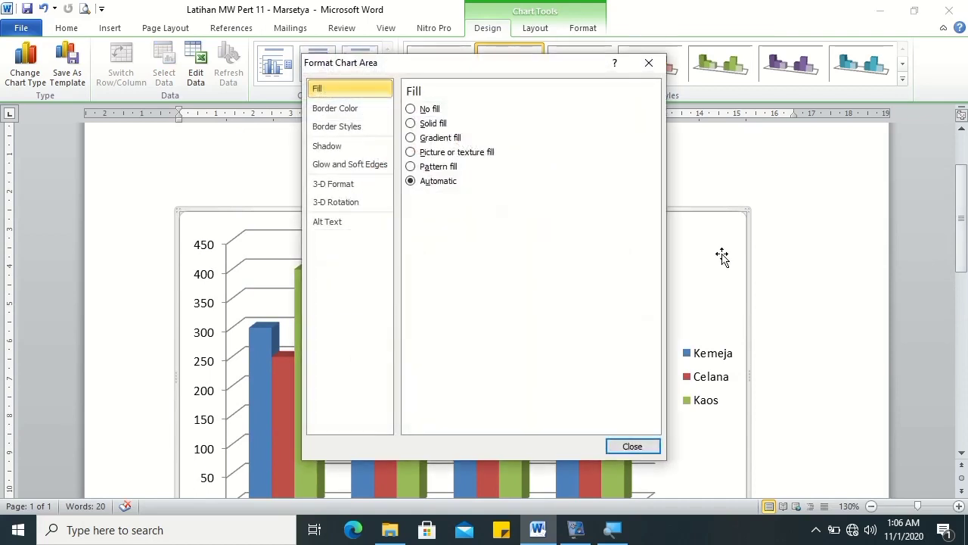
{"action": "left_click", "coordinate": [649, 63]}
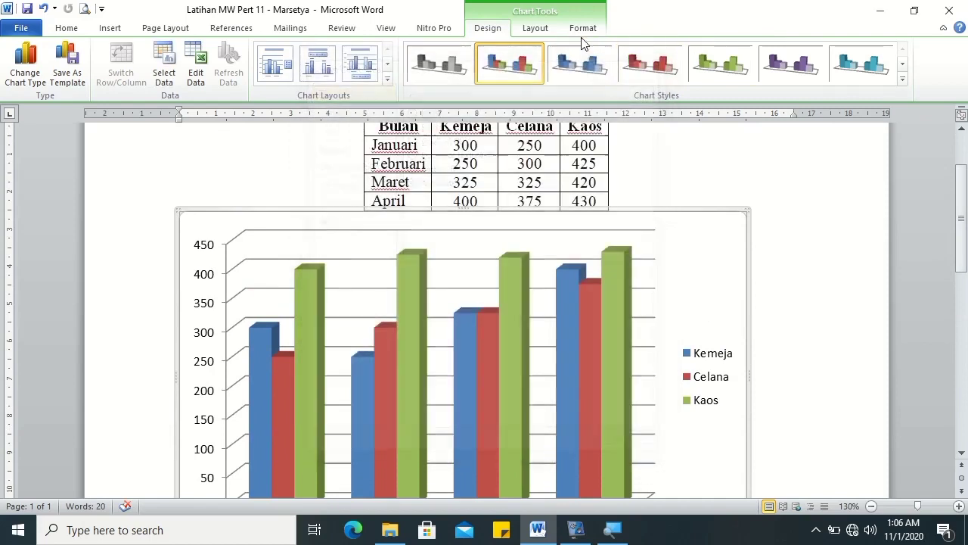
- Try a 7 cm chart height on the Format tab, then undo it back to 8.89 cm
{"action": "left_click", "coordinate": [572, 30]}
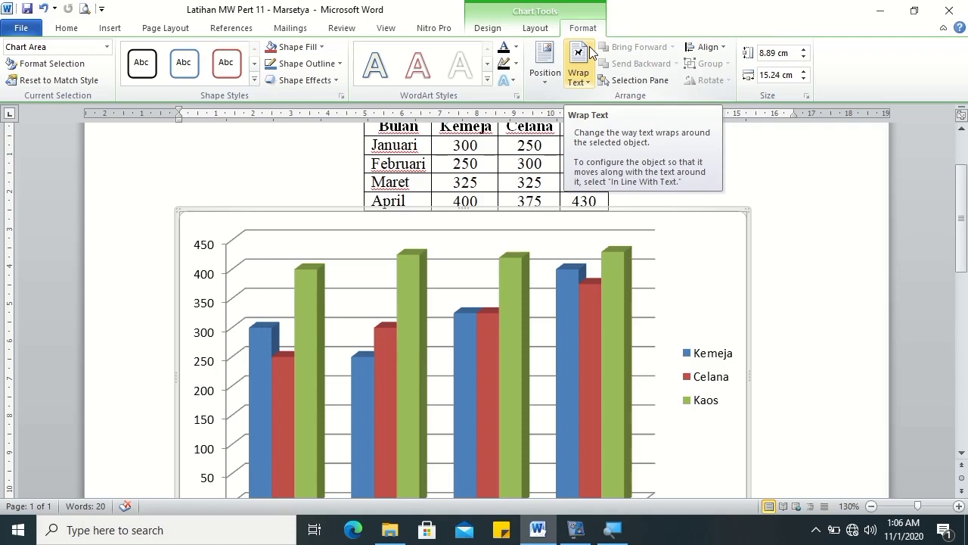
{"action": "left_click", "coordinate": [772, 54]}
{"action": "type", "text": "7"}
{"action": "key", "text": "Return"}
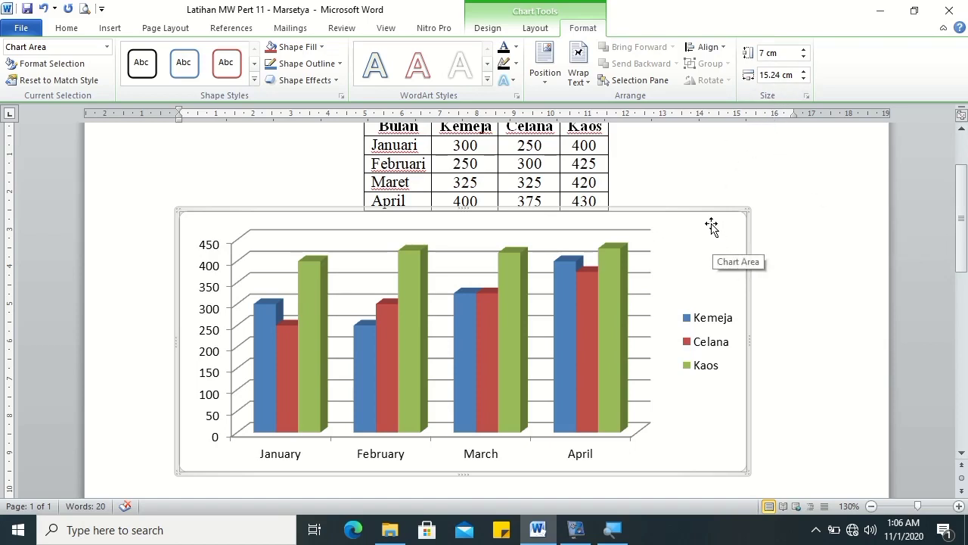
{"action": "key", "text": "ctrl+z"}
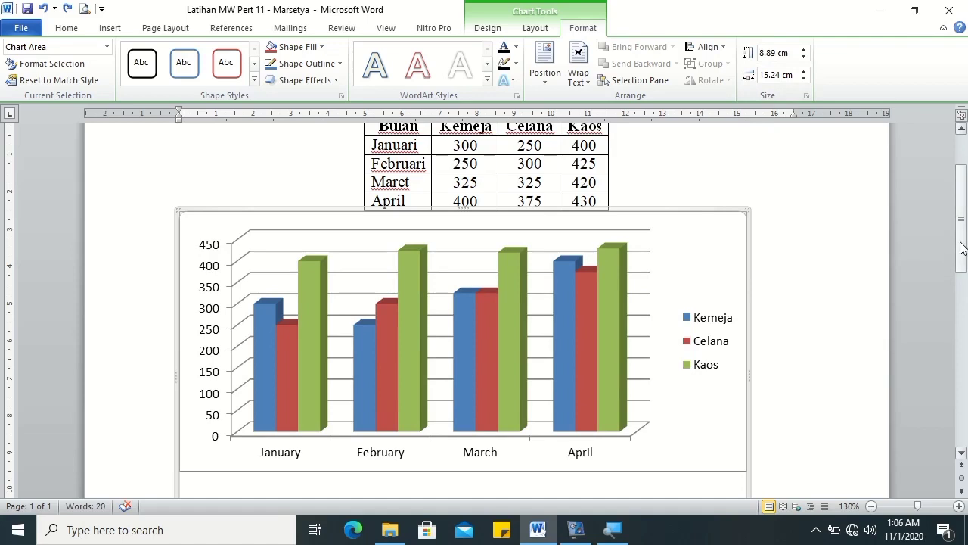
- Shrink the chart from its corner to 6.52 × 13.94 cm, then enlarge it to 6.81 × 14.24 cm
{"action": "scroll", "coordinate": [960, 248], "scroll_direction": "down", "scroll_amount": 2}
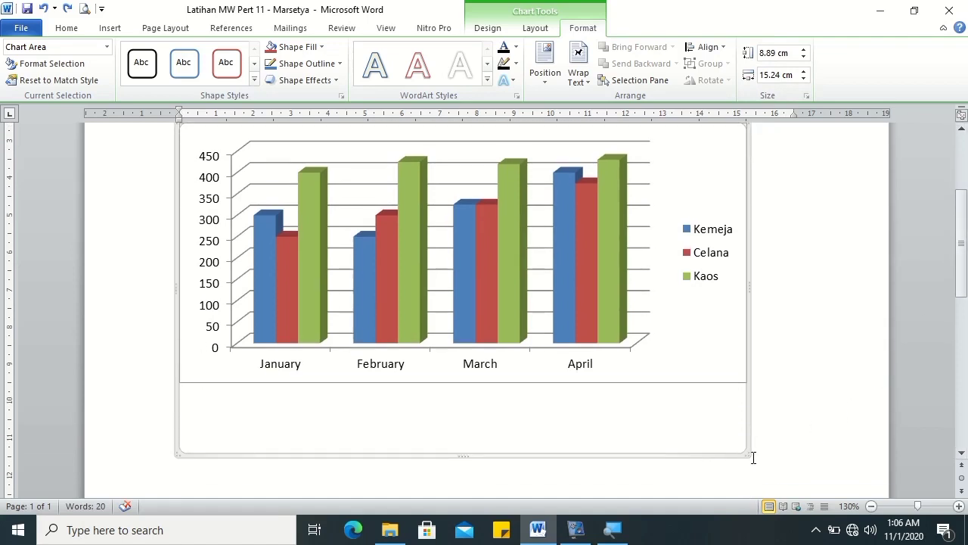
{"action": "left_click_drag", "start_coordinate": [746, 451], "coordinate": [727, 418]}
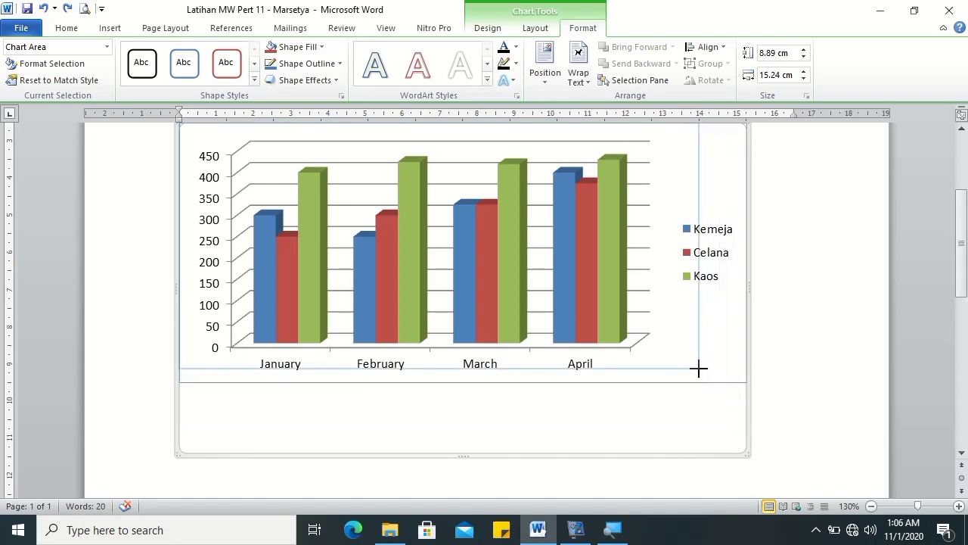
{"action": "left_click_drag", "start_coordinate": [708, 381], "coordinate": [700, 366]}
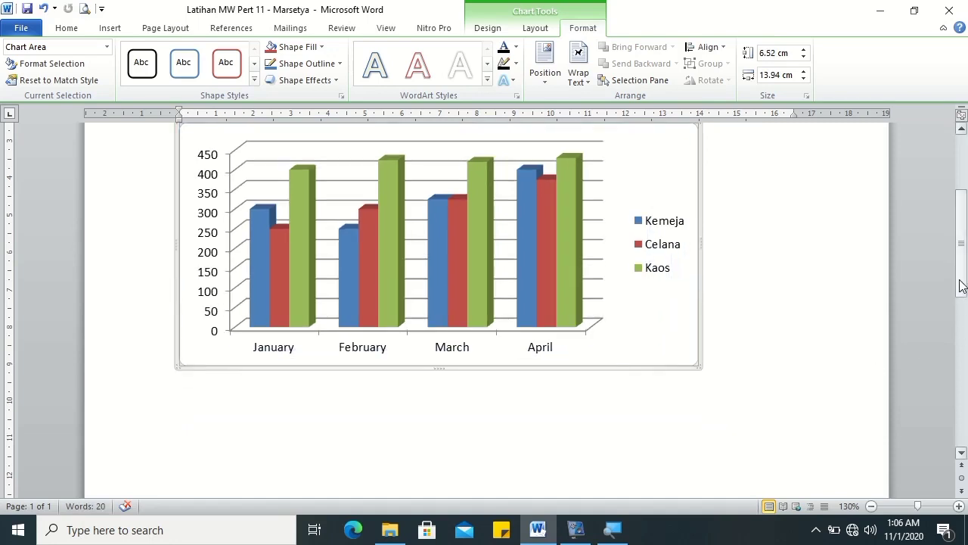
{"action": "scroll", "coordinate": [962, 303], "scroll_direction": "up", "scroll_amount": 1}
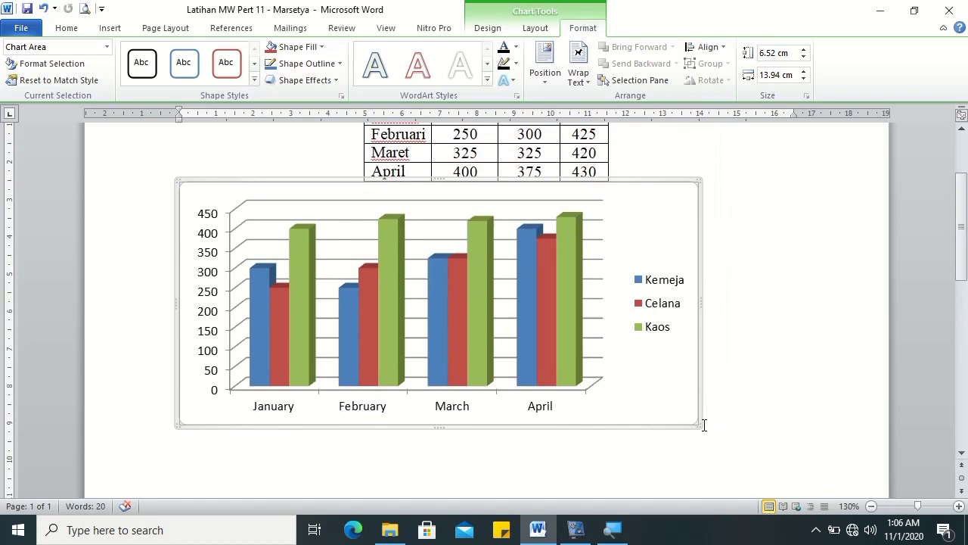
{"action": "left_click_drag", "start_coordinate": [699, 426], "coordinate": [709, 436]}
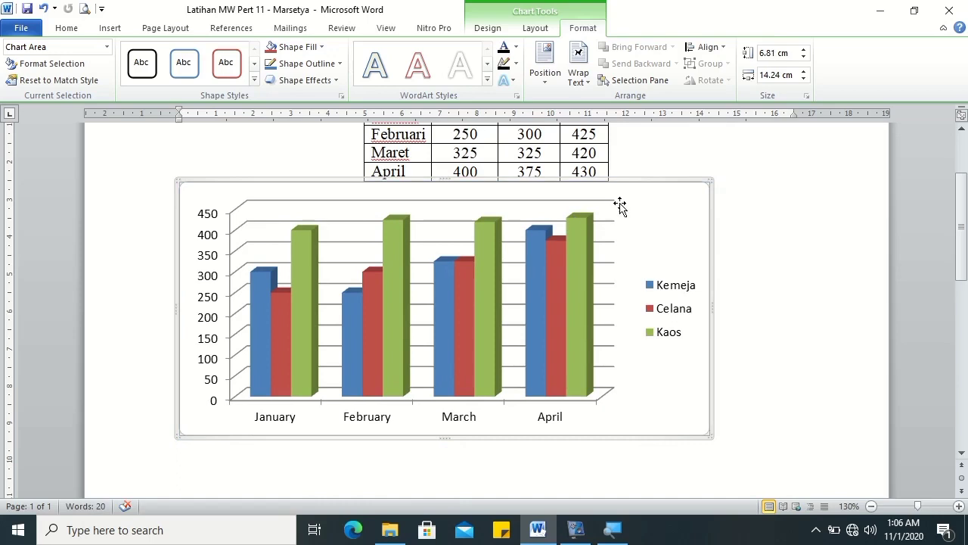
{"action": "left_click_drag", "start_coordinate": [620, 195], "coordinate": [615, 229]}
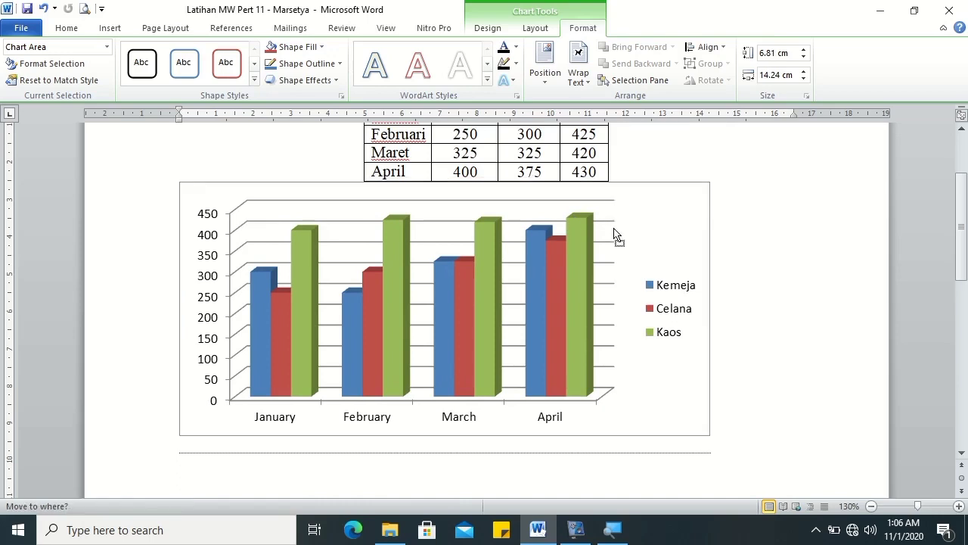
{"action": "left_click_drag", "start_coordinate": [694, 193], "coordinate": [694, 220]}
- Insert a blank line before the chart after undoing an accidental extra table row, then select the chart
{"action": "left_click", "coordinate": [656, 171]}
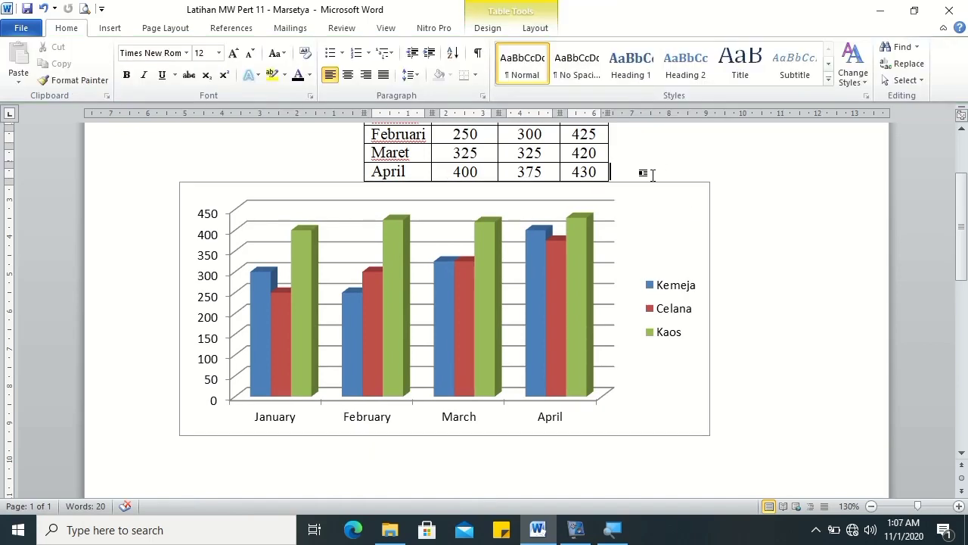
{"action": "key", "text": "Tab"}
{"action": "key", "text": "ctrl+z"}
{"action": "left_click", "coordinate": [179, 425]}
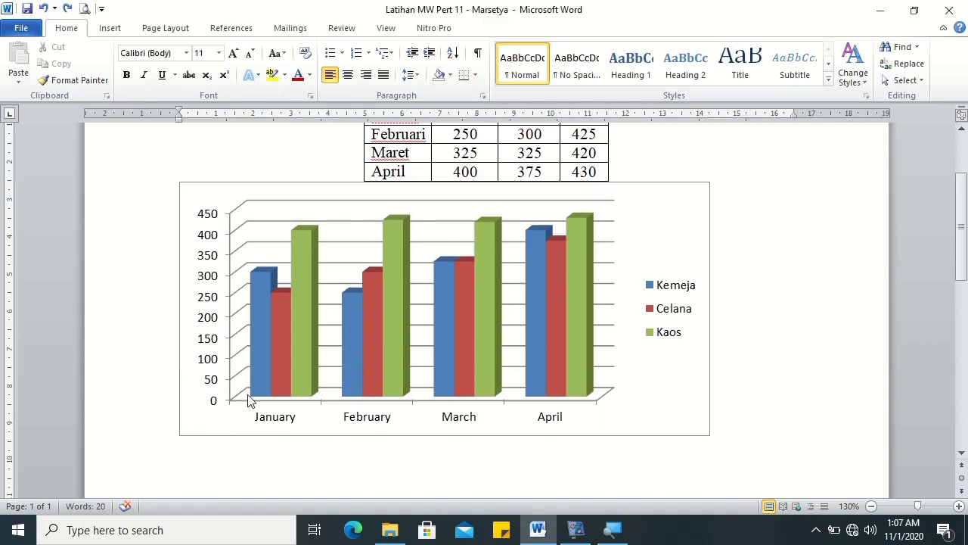
{"action": "key", "text": "Return"}
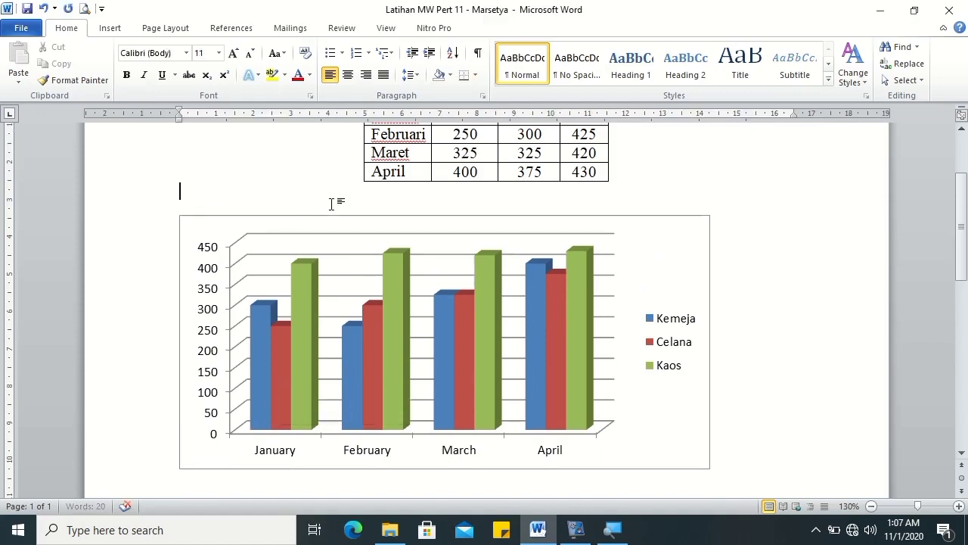
{"action": "scroll", "coordinate": [897, 328], "scroll_direction": "down", "scroll_amount": 1}
{"action": "scroll", "coordinate": [897, 328], "scroll_direction": "up", "scroll_amount": 1}
{"action": "left_click", "coordinate": [675, 270]}
- Apply chart Layout 9 to add a Chart Title and both axis title placeholders
{"action": "left_click", "coordinate": [528, 28]}
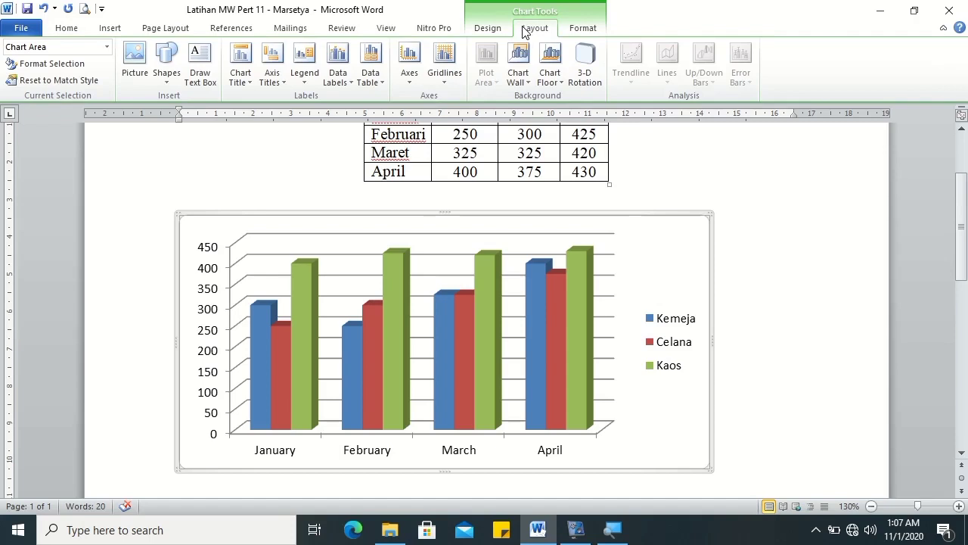
{"action": "left_click", "coordinate": [487, 30]}
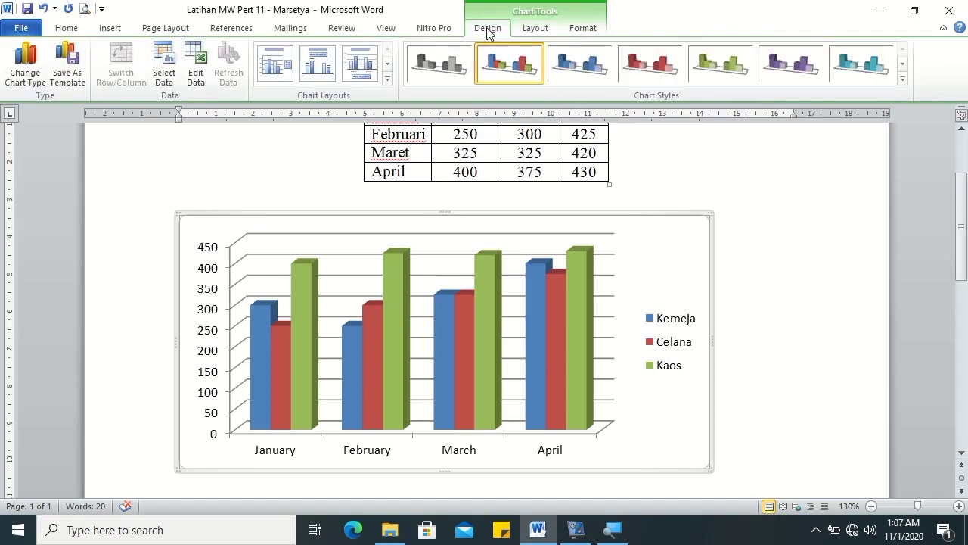
{"action": "left_click", "coordinate": [387, 80]}
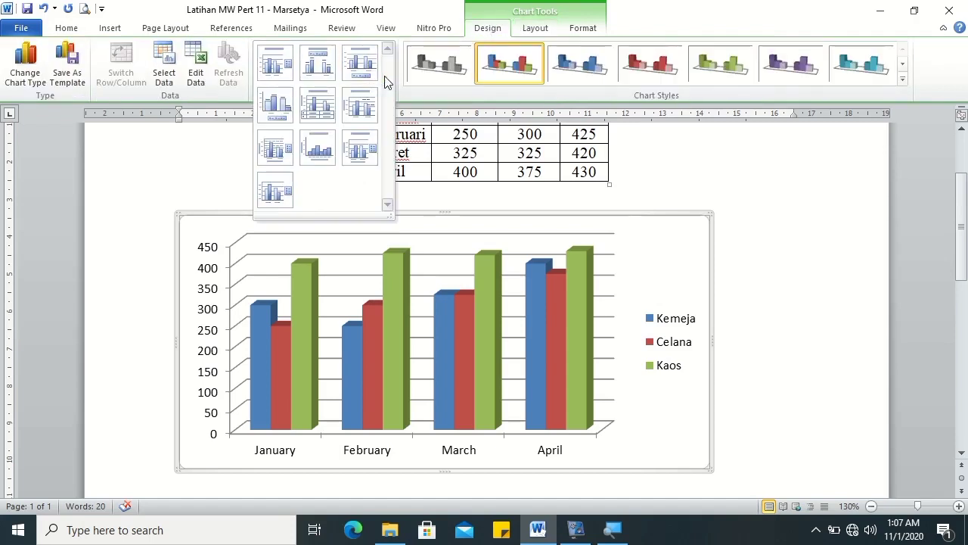
{"action": "left_click", "coordinate": [366, 155]}
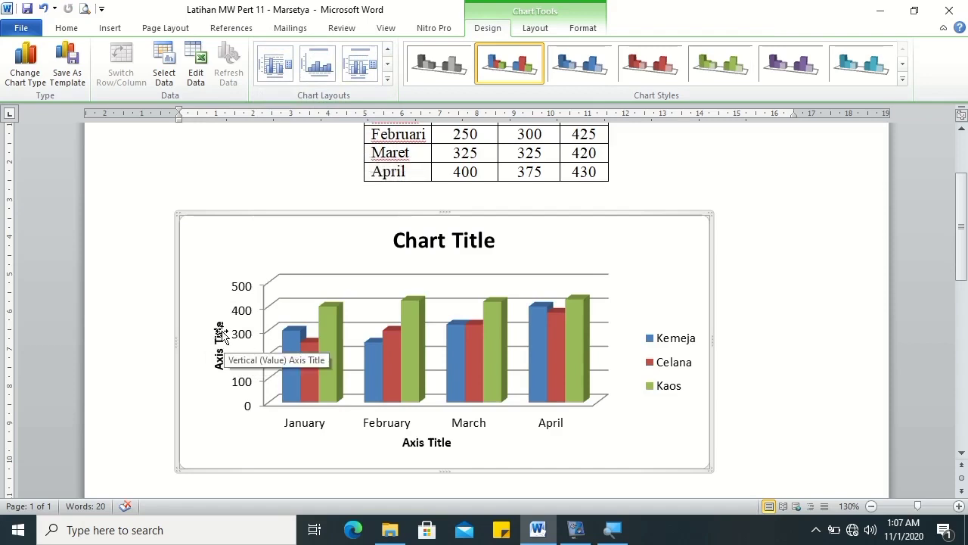
- Replace the vertical axis title placeholder with 'Jumlah'
{"action": "left_click", "coordinate": [218, 331]}
{"action": "left_click", "coordinate": [213, 325]}
{"action": "key", "text": "BackSpace"}
{"action": "key", "text": "BackSpace"}
{"action": "key", "text": "BackSpace"}
{"action": "key", "text": "BackSpace"}
{"action": "key", "text": "BackSpace"}
{"action": "key", "text": "BackSpace"}
{"action": "key", "text": "BackSpace"}
{"action": "key", "text": "BackSpace"}
{"action": "key", "text": "BackSpace"}
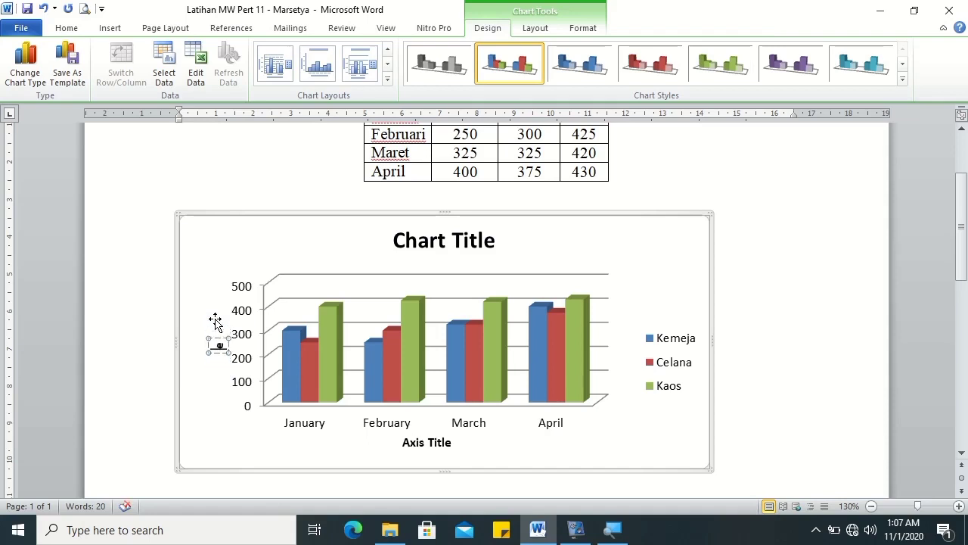
{"action": "type", "text": "Jumlah"}
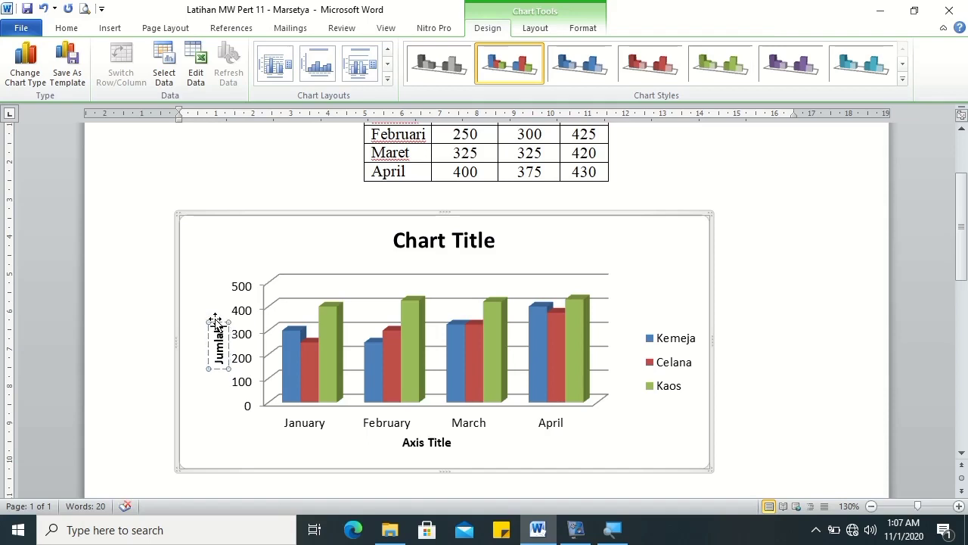
- Title the horizontal axis 'Nama Bulan' and the chart 'Data Penjualan'
{"action": "left_click", "coordinate": [414, 444]}
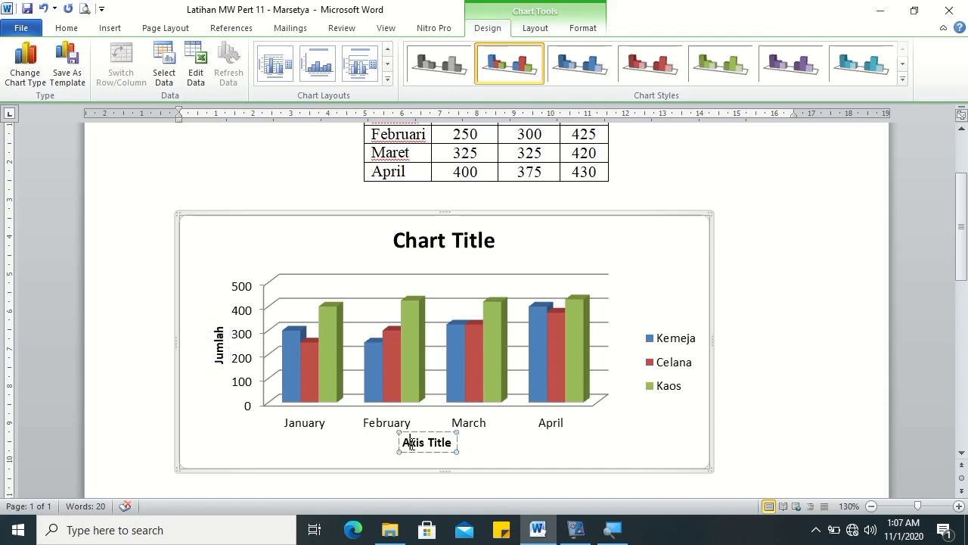
{"action": "triple_click", "coordinate": [412, 445]}
{"action": "type", "text": "Nama Bulan"}
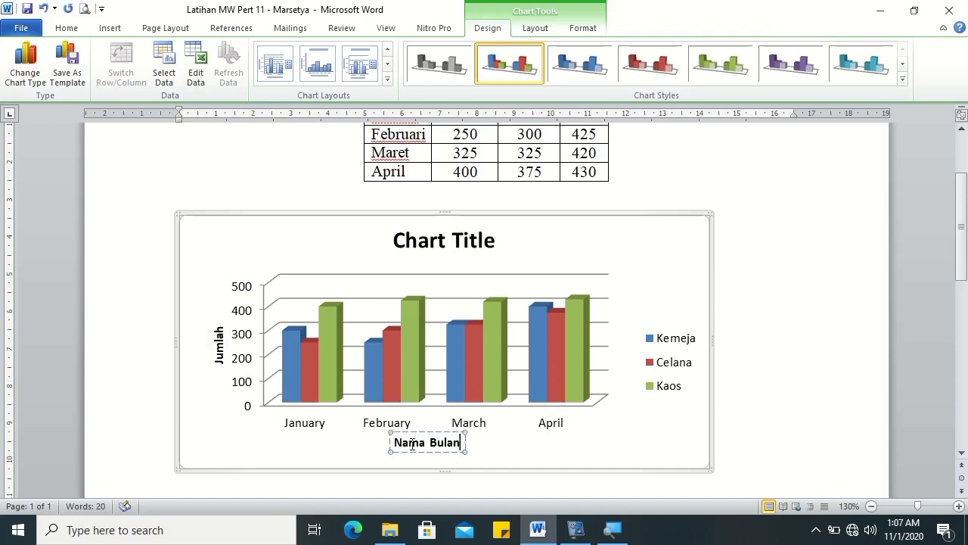
{"action": "left_click", "coordinate": [443, 239]}
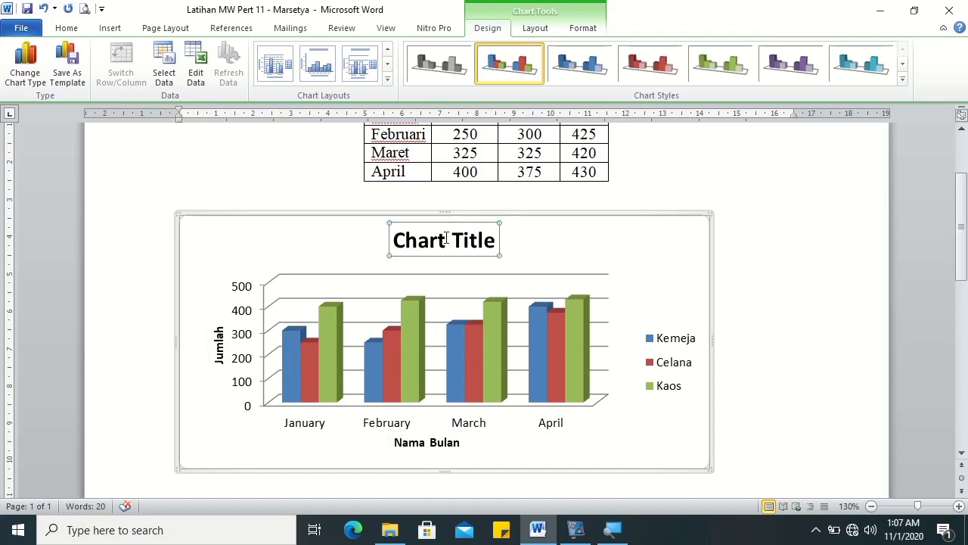
{"action": "triple_click", "coordinate": [436, 239]}
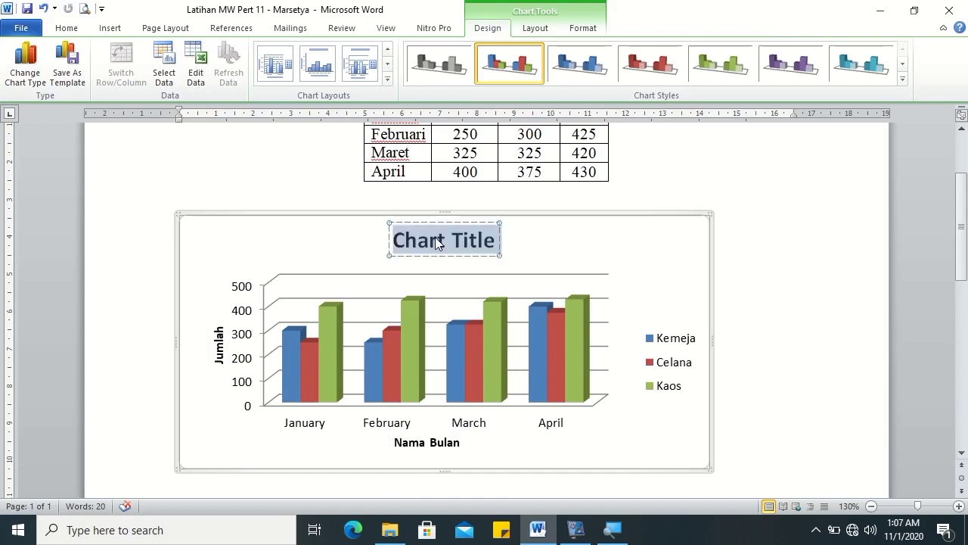
{"action": "type", "text": "Data Penjualan"}
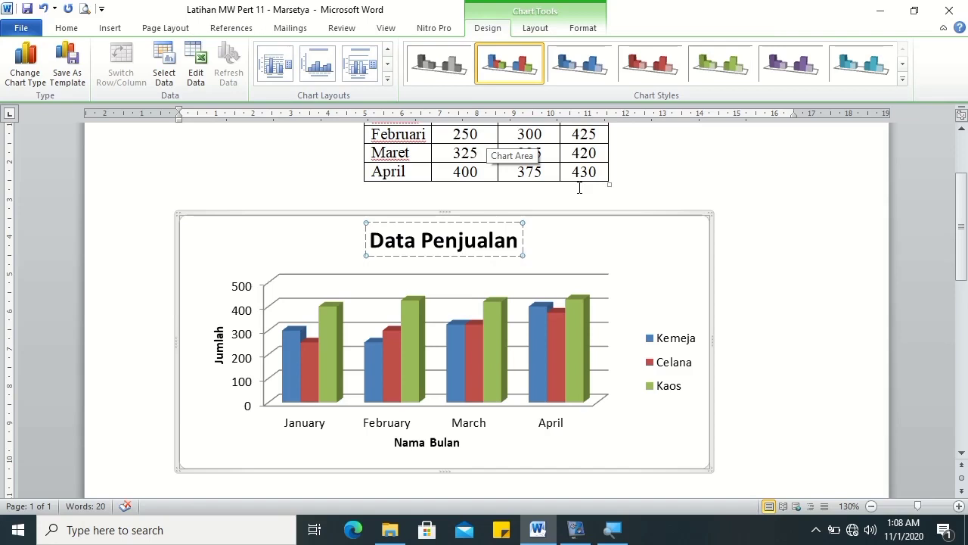
- Add a Mei row below April with values 275, 300 and 400
{"action": "left_click", "coordinate": [614, 172]}
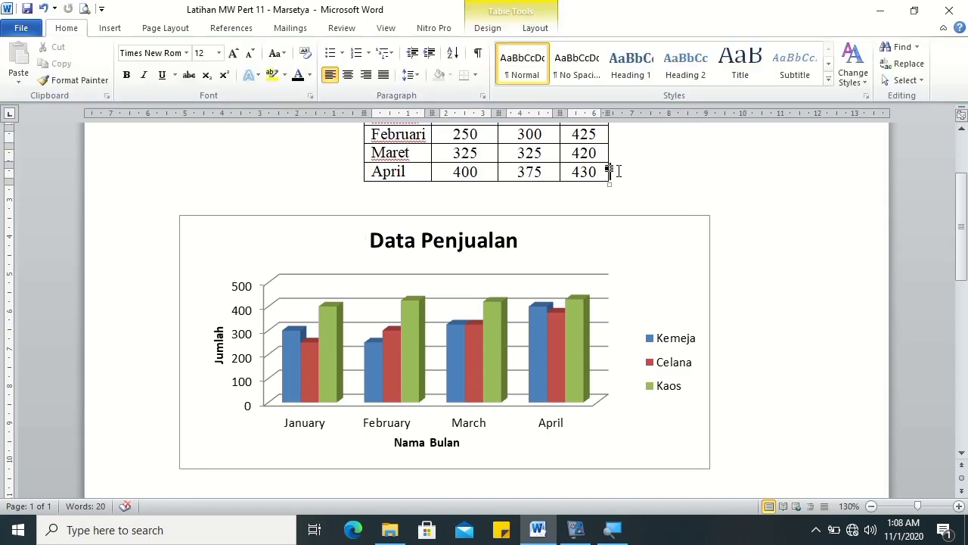
{"action": "key", "text": "Return"}
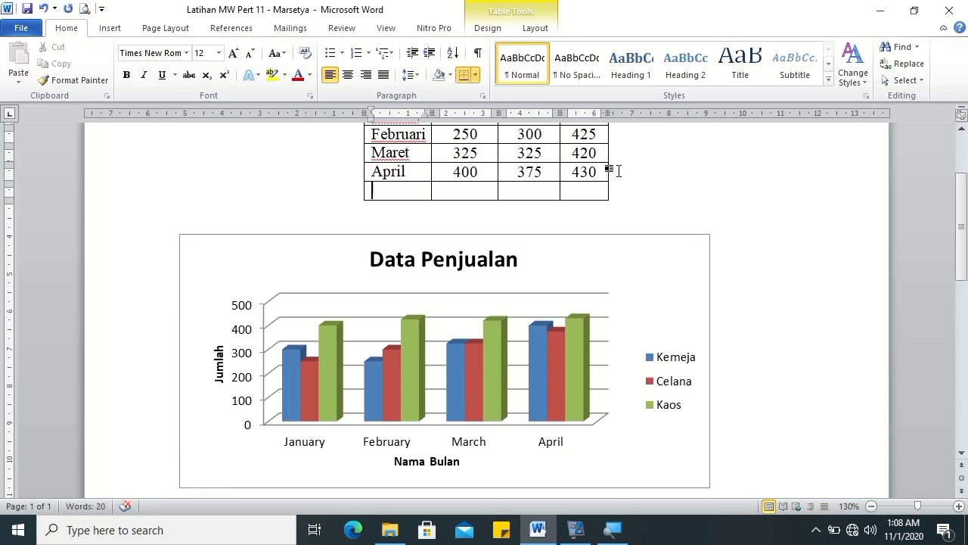
{"action": "type", "text": "Mei"}
{"action": "key", "text": "Tab"}
{"action": "type", "text": "275"}
{"action": "key", "text": "Tab"}
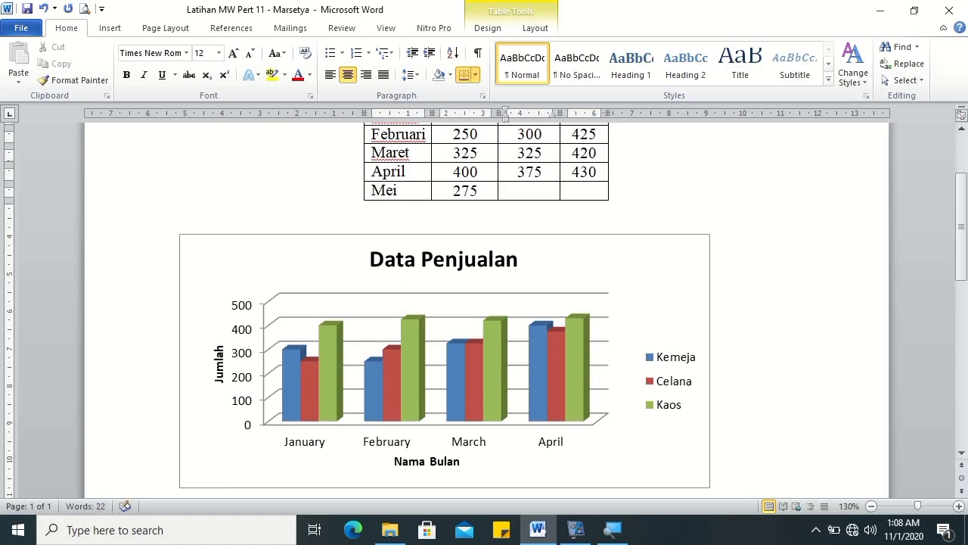
{"action": "type", "text": "300"}
{"action": "key", "text": "Tab"}
{"action": "type", "text": "400"}
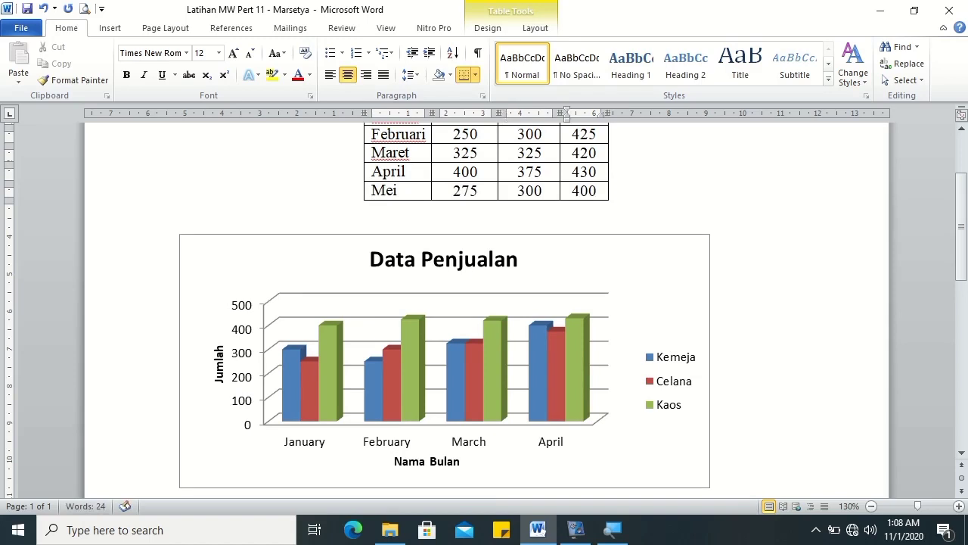
- Add a Juni row below Mei with values 258, 315 and 375
{"action": "key", "text": "Tab"}
{"action": "type", "text": "Juni"}
{"action": "key", "text": "Tab"}
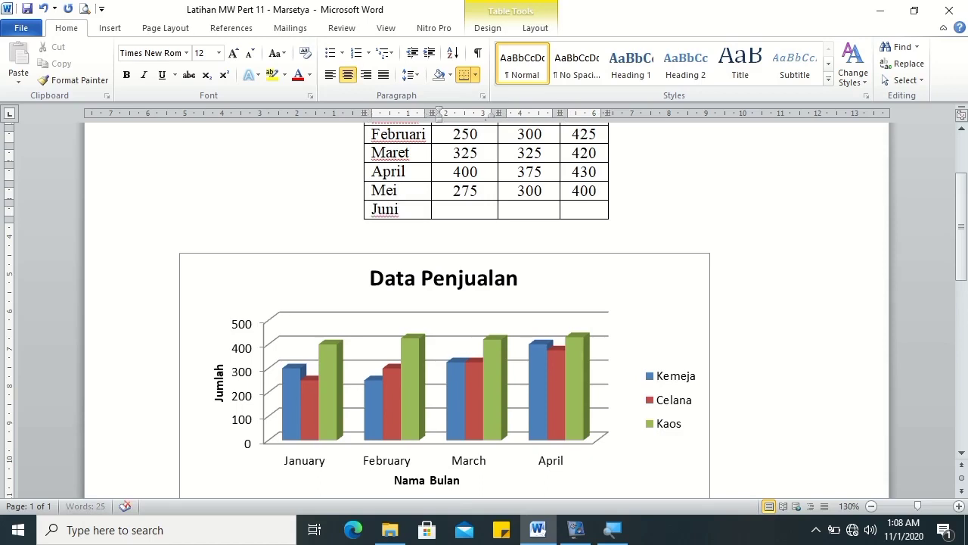
{"action": "type", "text": "258"}
{"action": "key", "text": "Tab"}
{"action": "type", "text": "3"}
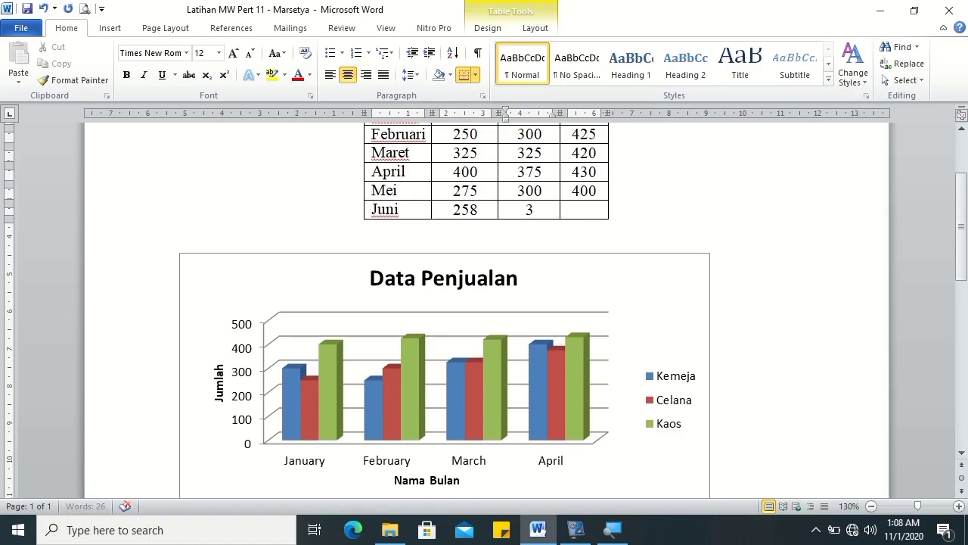
{"action": "type", "text": "15"}
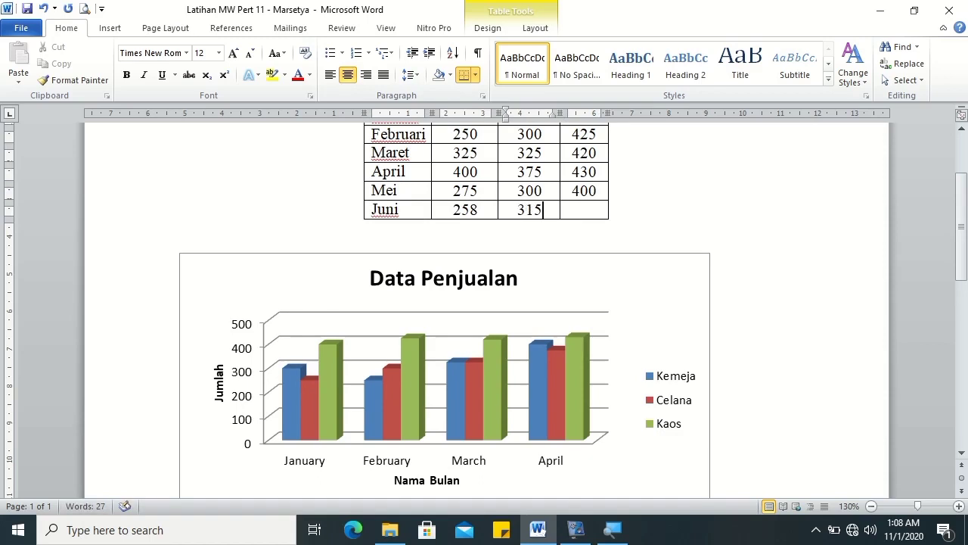
{"action": "key", "text": "Tab"}
{"action": "type", "text": "375"}
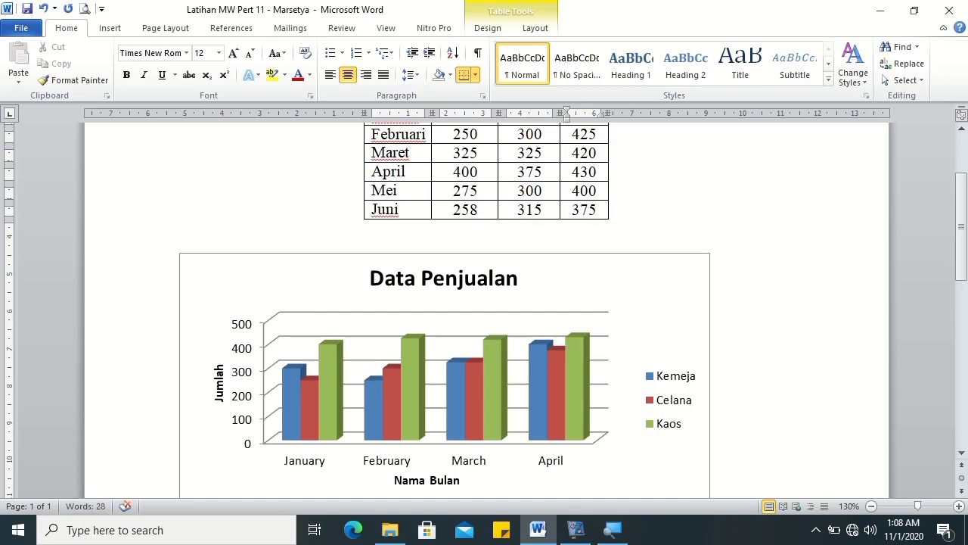
- Reopen the sales chart's data sheet in Excel using Edit Data and select cell A6
{"action": "left_click", "coordinate": [618, 278]}
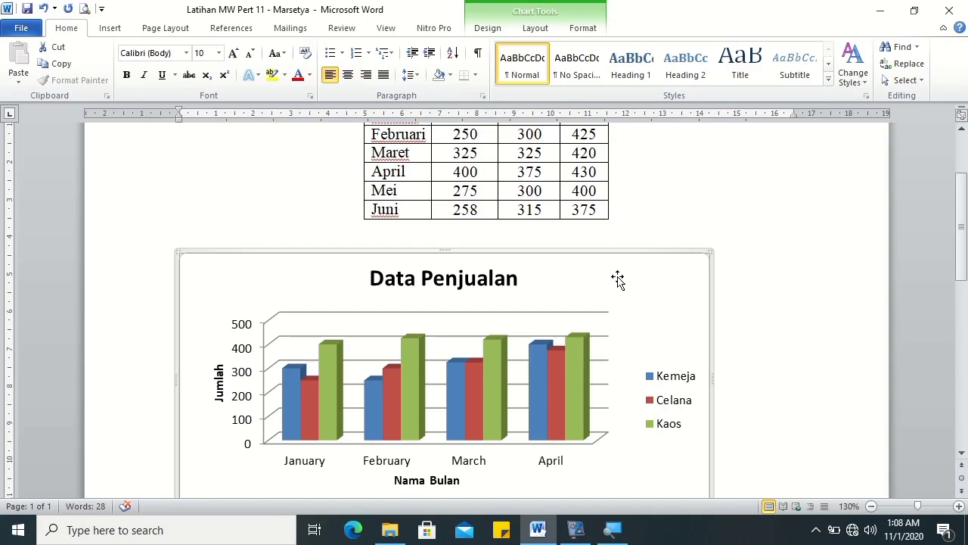
{"action": "right_click", "coordinate": [618, 279]}
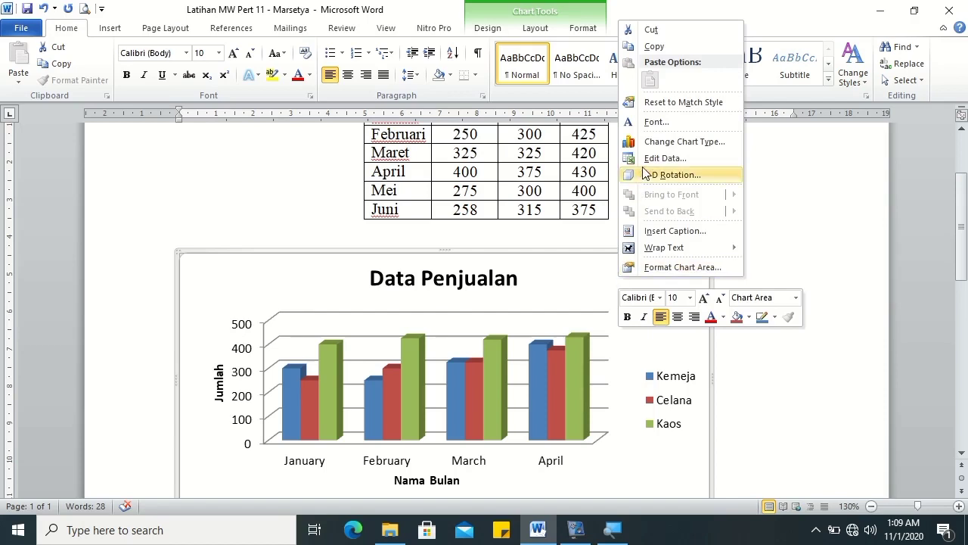
{"action": "left_click", "coordinate": [572, 259]}
{"action": "left_click", "coordinate": [488, 29]}
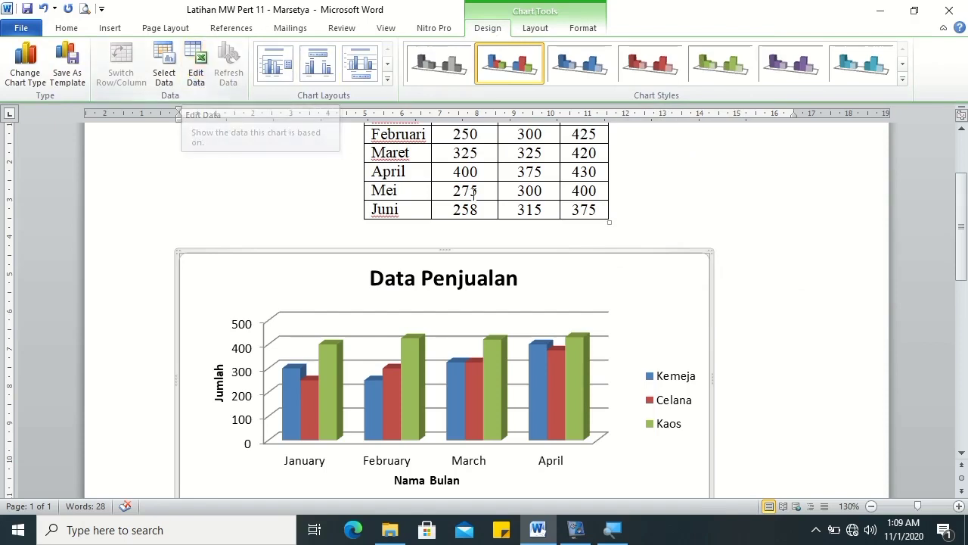
{"action": "right_click", "coordinate": [589, 294]}
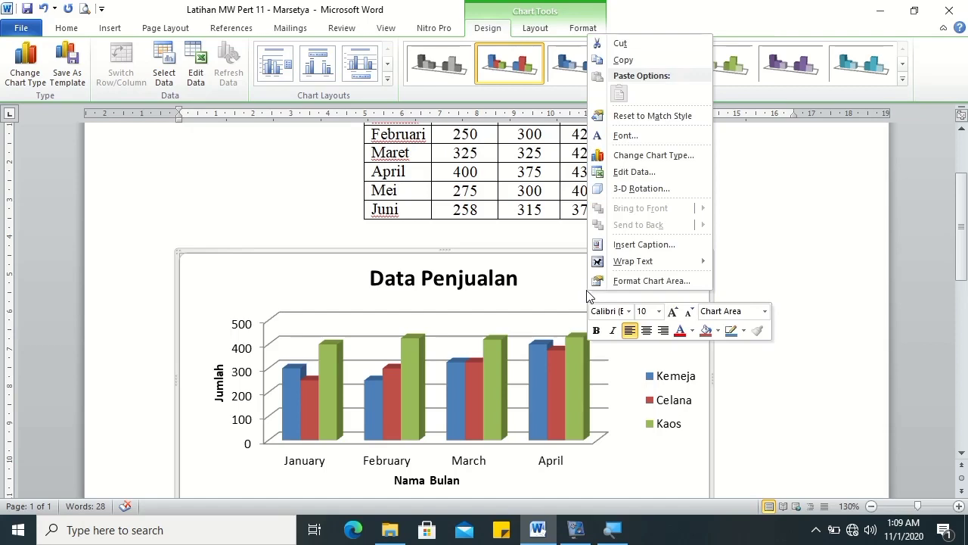
{"action": "left_click", "coordinate": [636, 185]}
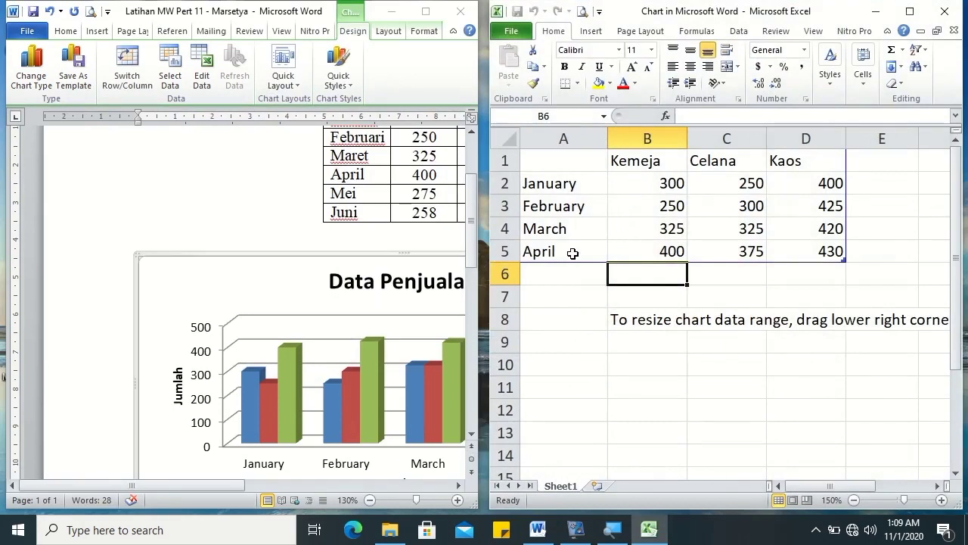
{"action": "left_click", "coordinate": [539, 270]}
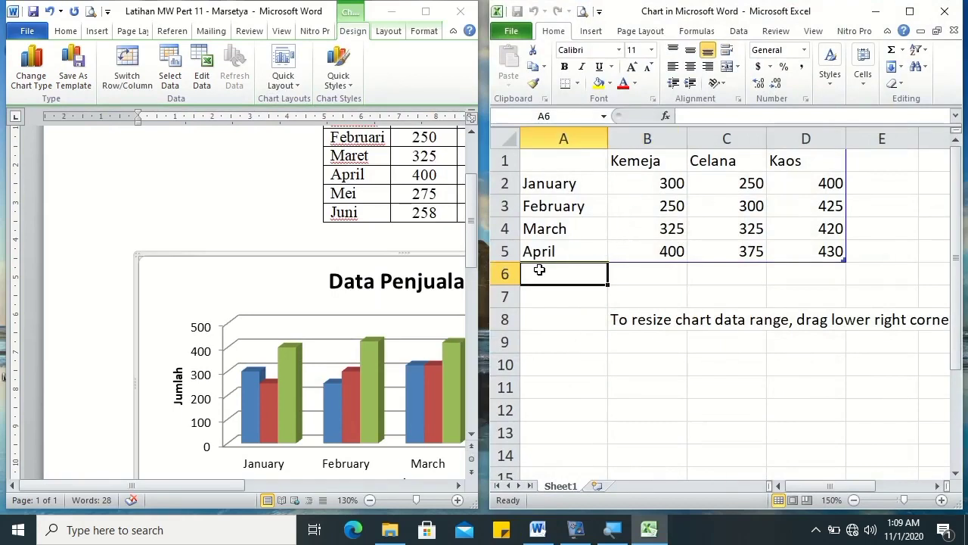
- Fill May and June below April in column A using April's fill handle
{"action": "left_click", "coordinate": [458, 485]}
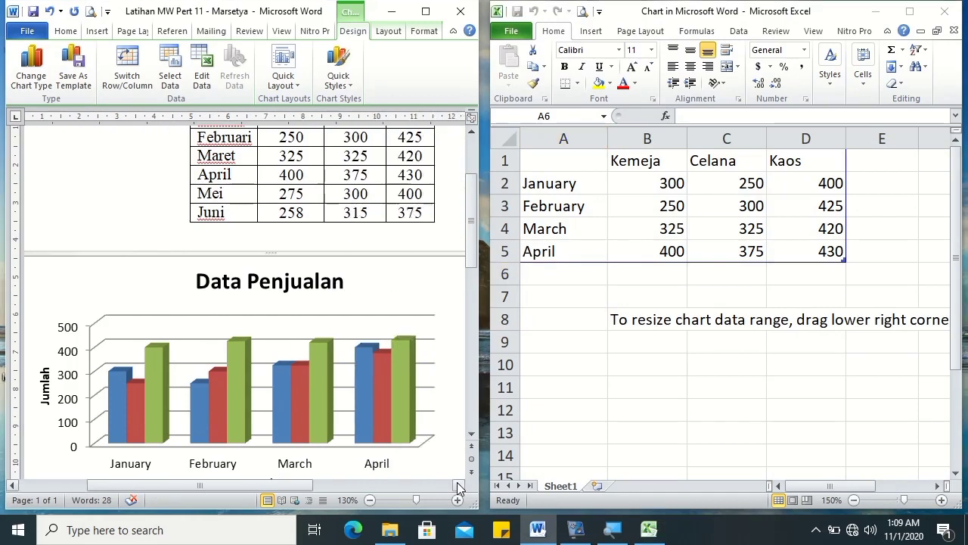
{"action": "left_click", "coordinate": [458, 485]}
{"action": "left_click", "coordinate": [581, 270]}
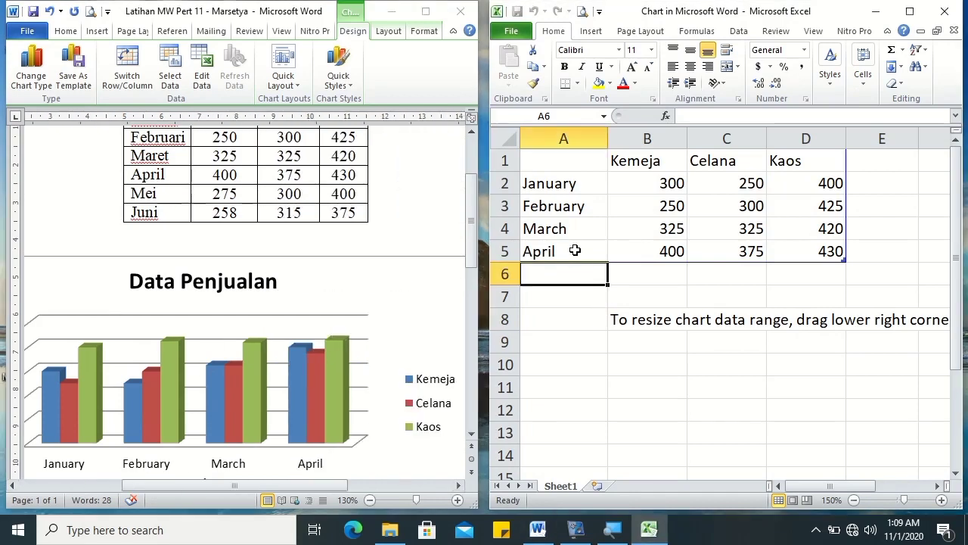
{"action": "left_click", "coordinate": [575, 250]}
{"action": "left_click_drag", "start_coordinate": [607, 262], "coordinate": [608, 299]}
- Enter May's values 275, 300 and 400 in cells B6 to D6
{"action": "left_click", "coordinate": [639, 278]}
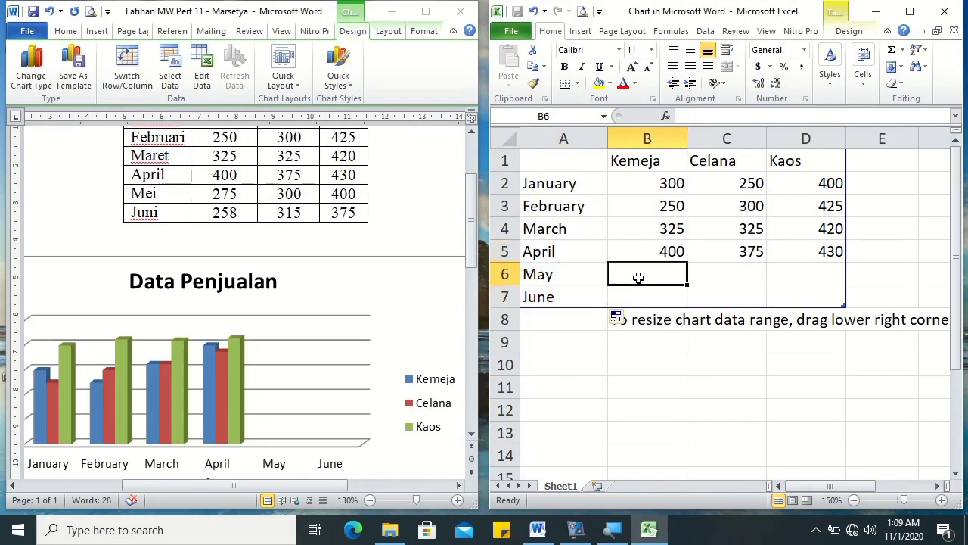
{"action": "type", "text": "27"}
{"action": "key", "text": "BackSpace"}
{"action": "type", "text": "75"}
{"action": "key", "text": "Tab"}
{"action": "type", "text": "300"}
{"action": "key", "text": "Tab"}
{"action": "type", "text": "400"}
- Enter June's values 258, 315 and 375 in cells B7 to D7
{"action": "key", "text": "Return"}
{"action": "key", "text": "Tab"}
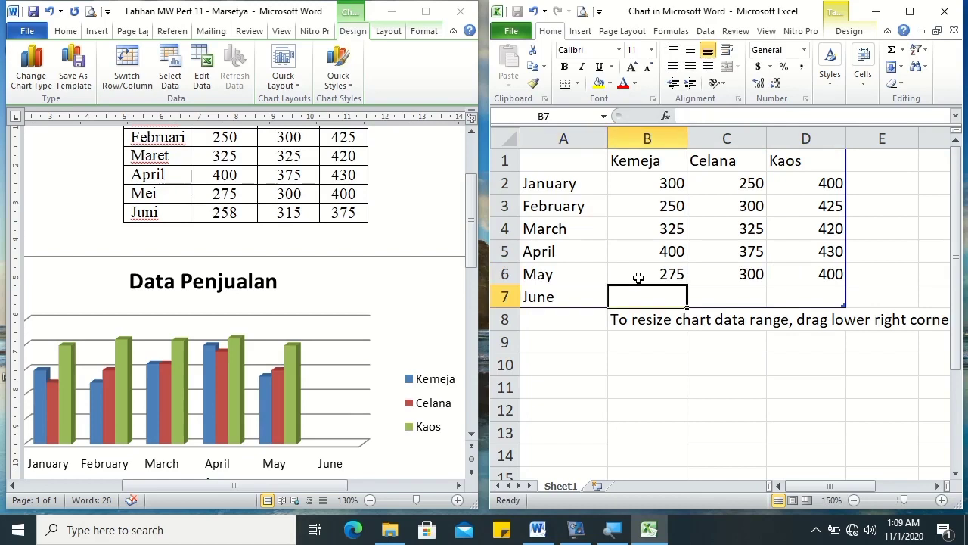
{"action": "type", "text": "258"}
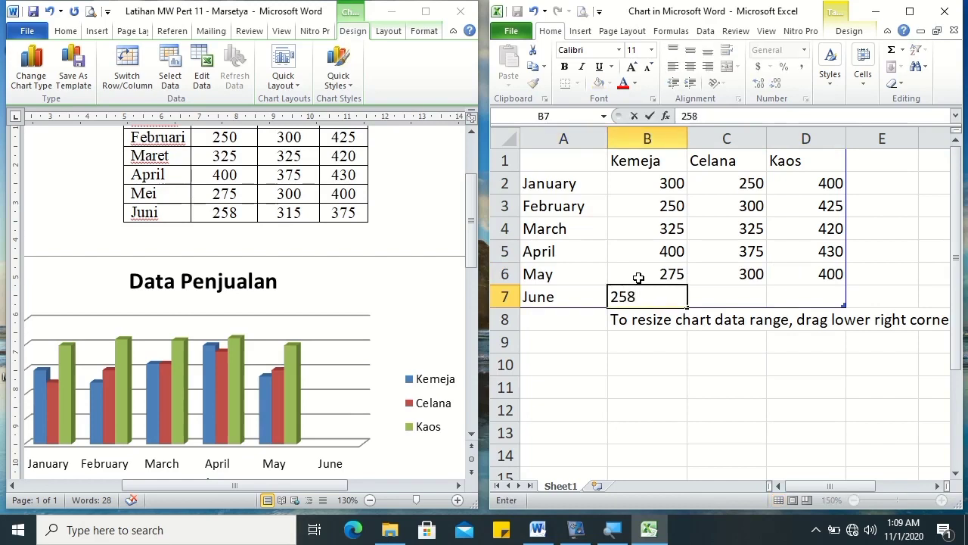
{"action": "key", "text": "Tab"}
{"action": "type", "text": "315"}
{"action": "key", "text": "Tab"}
{"action": "type", "text": "375"}
{"action": "key", "text": "Return"}
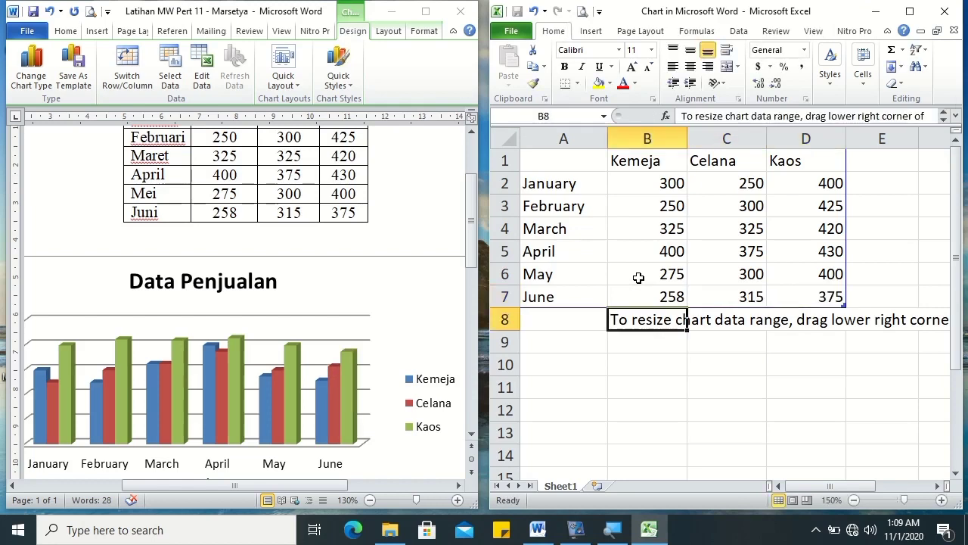
- Close the Excel data window and check that the chart now covers January through June
{"action": "left_click", "coordinate": [943, 12]}
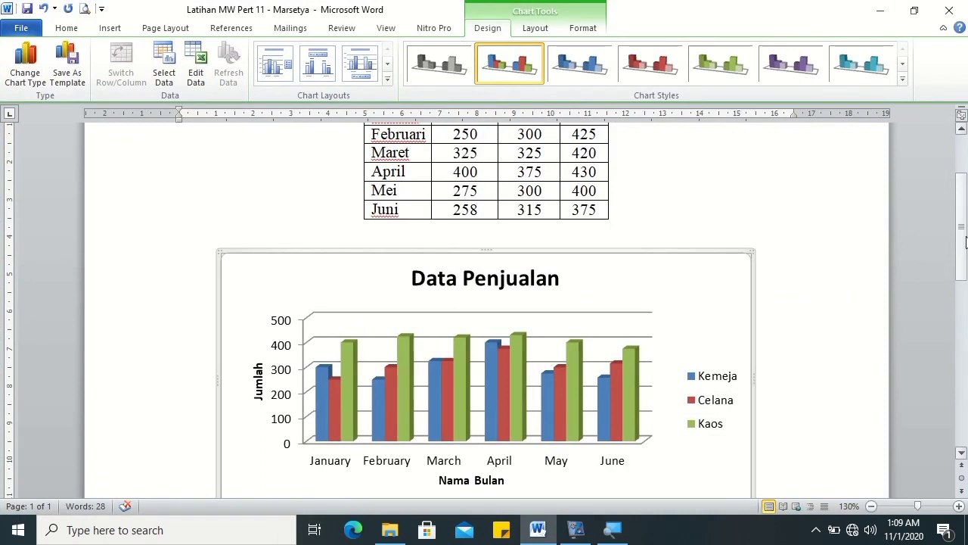
{"action": "scroll", "coordinate": [965, 240], "scroll_direction": "down", "scroll_amount": 2}
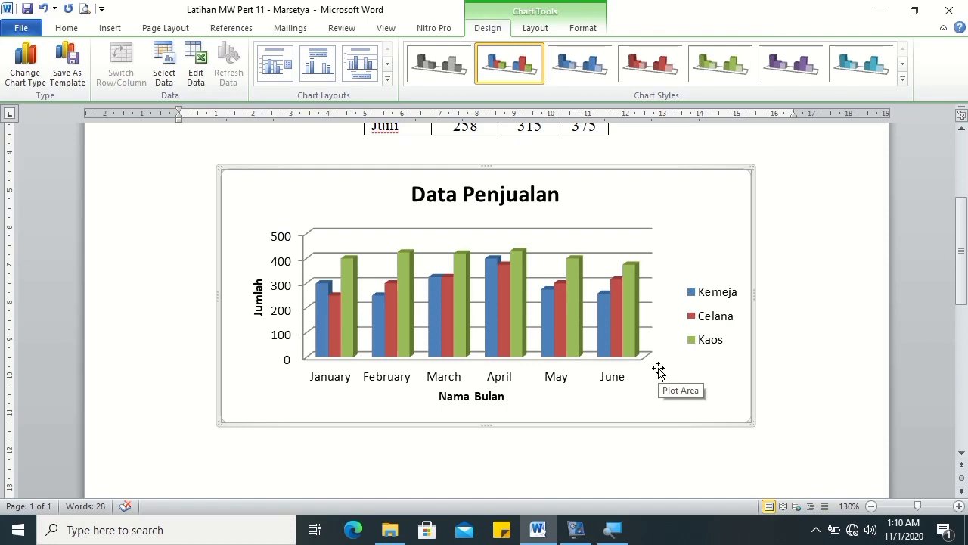
{"action": "scroll", "coordinate": [958, 265], "scroll_direction": "up", "scroll_amount": 4}
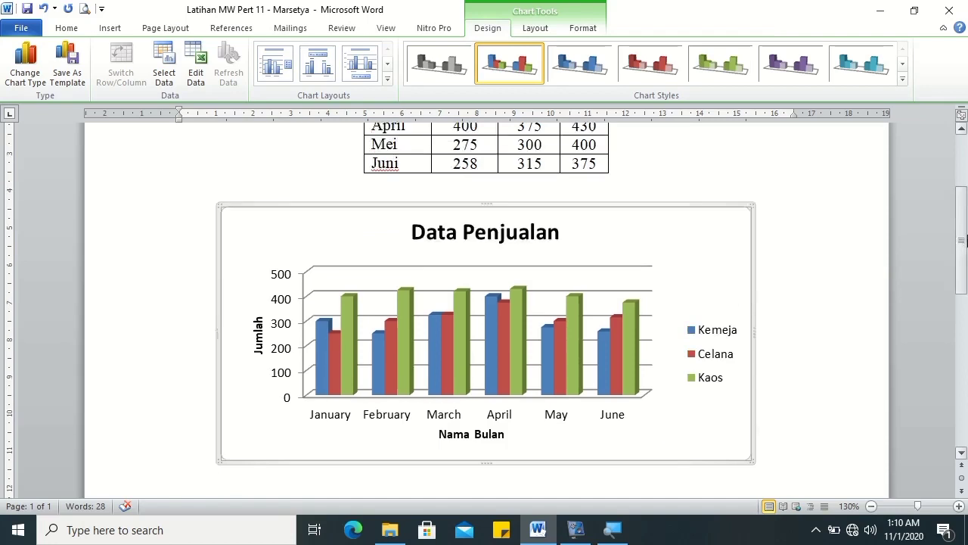
- Add a 'Rata-rata' row below Juni and move into its Kemeja cell
{"action": "left_click", "coordinate": [625, 254]}
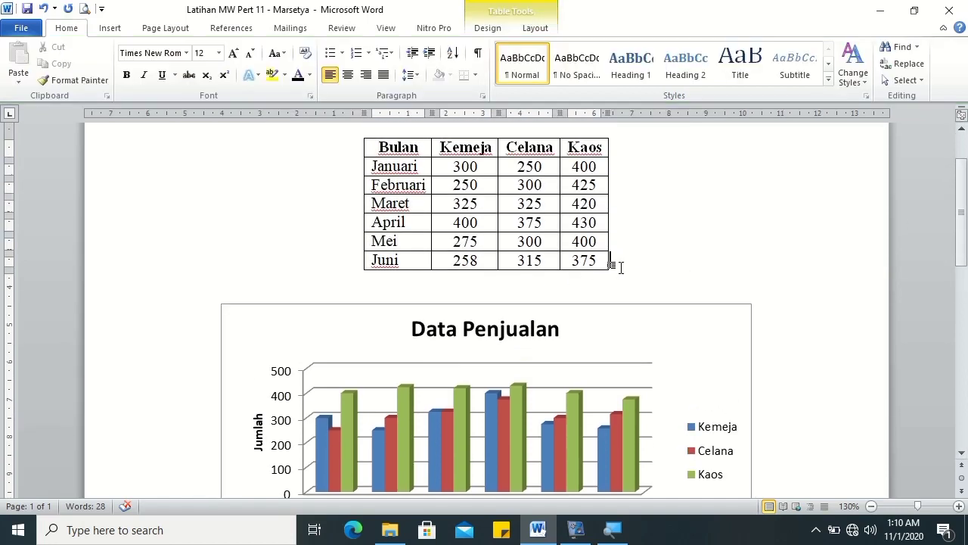
{"action": "key", "text": "Return"}
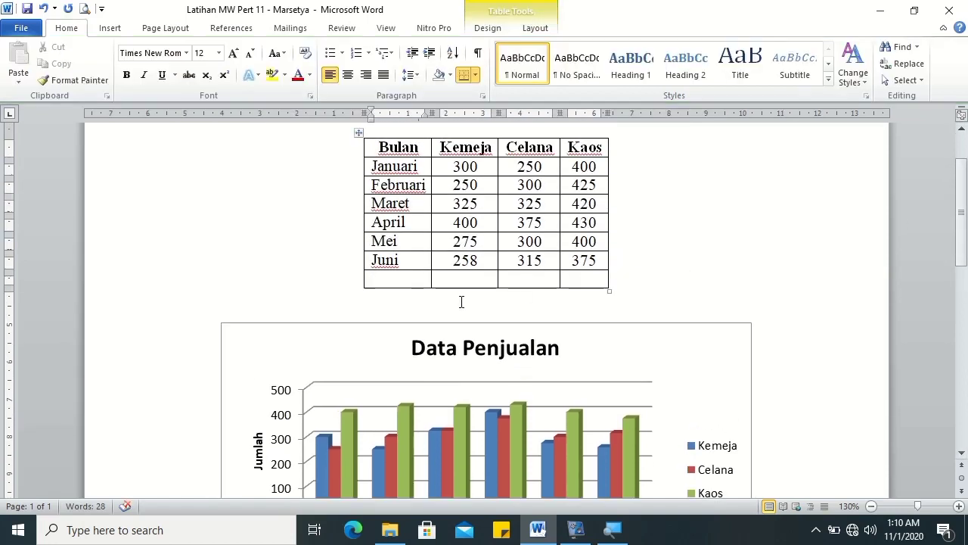
{"action": "type", "text": "Ra"}
{"action": "type", "text": "ta-ra"}
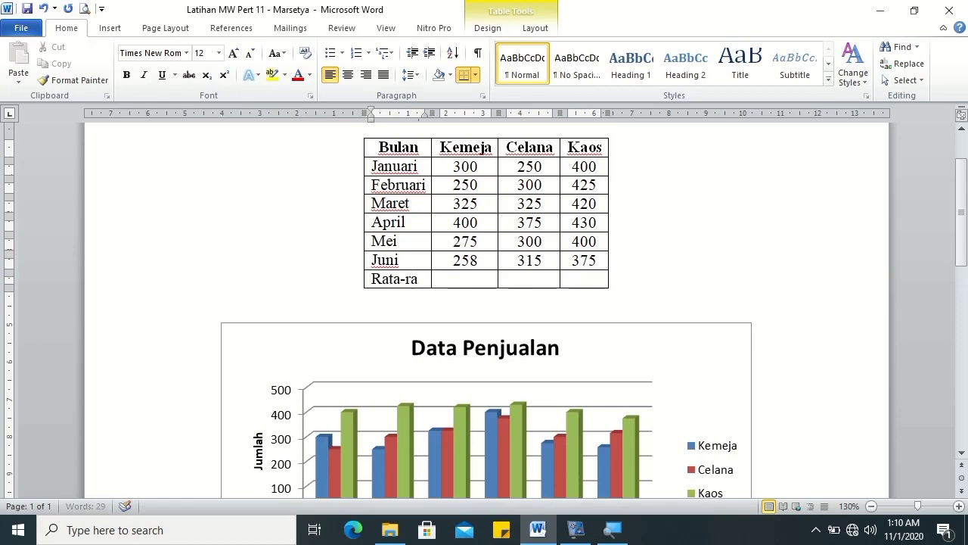
{"action": "type", "text": "ta"}
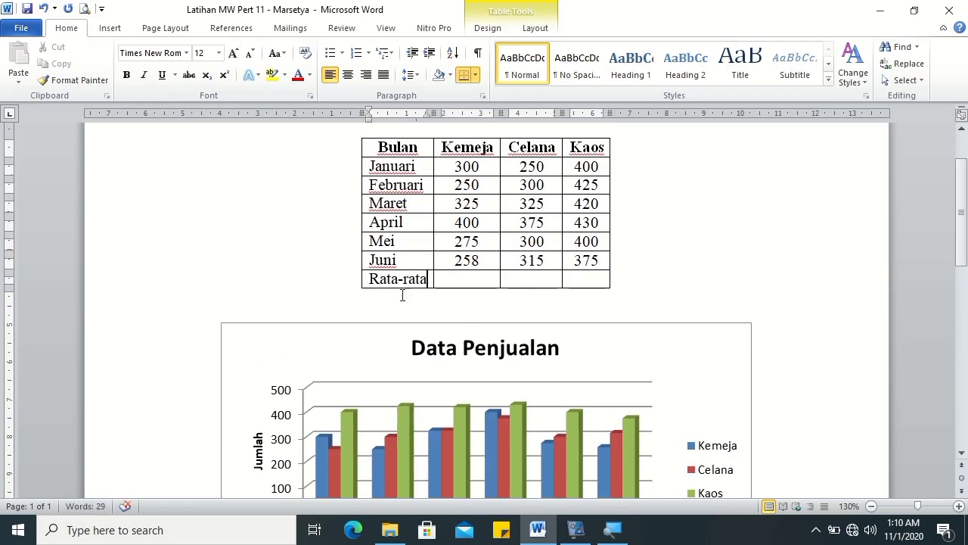
{"action": "left_click", "coordinate": [447, 276]}
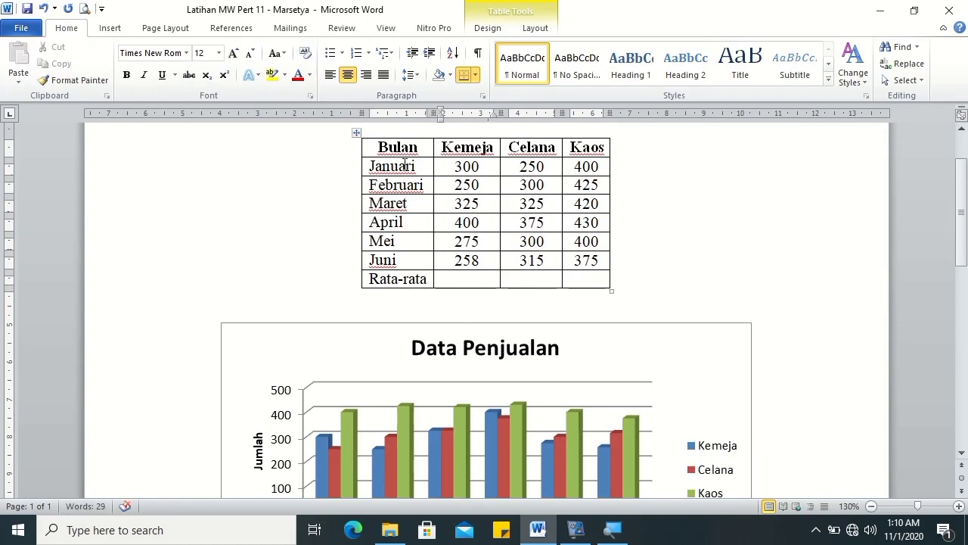
{"action": "left_click", "coordinate": [530, 30]}
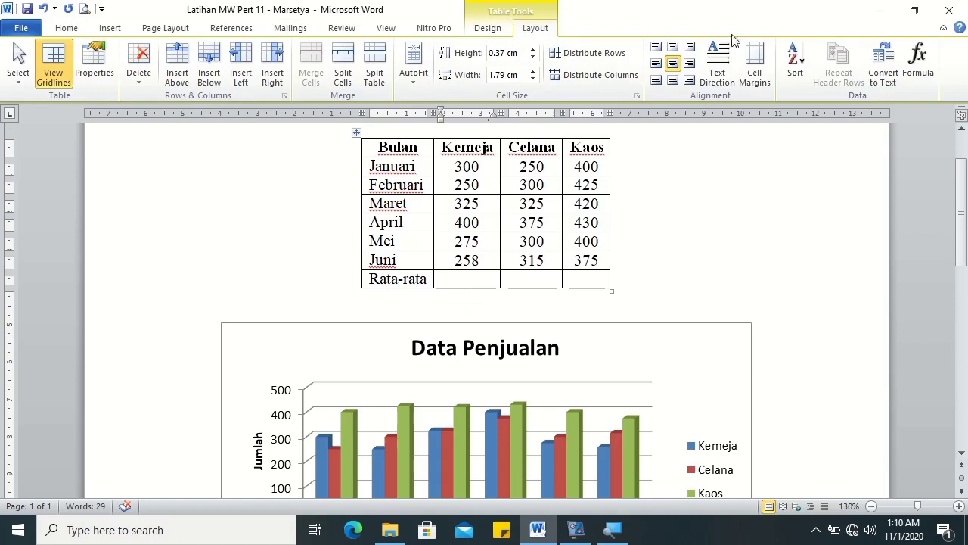
- Replace SUM with AVERAGE in the Kemeja Rata-rata cell formula to get 301.33
{"action": "left_click", "coordinate": [916, 60]}
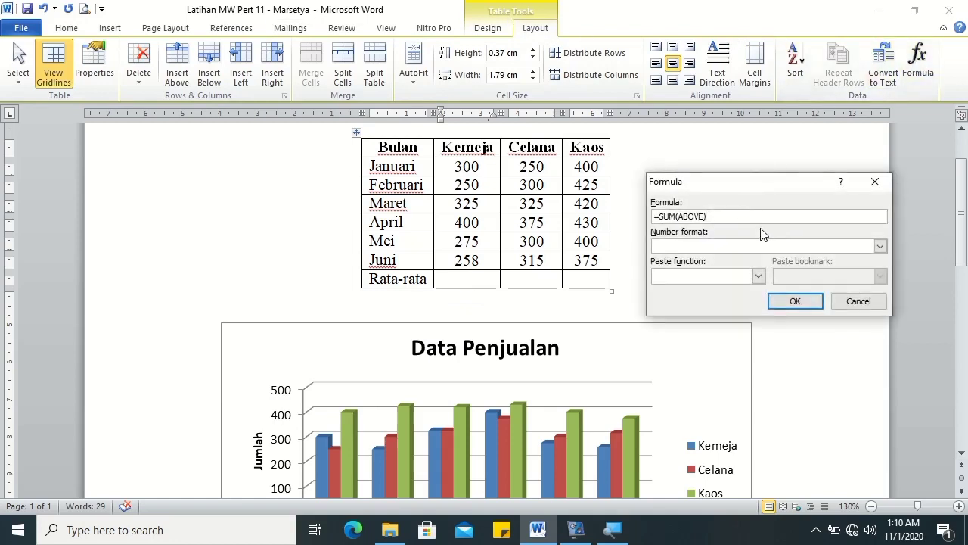
{"action": "left_click_drag", "start_coordinate": [717, 216], "coordinate": [662, 216]}
{"action": "key", "text": "BackSpace"}
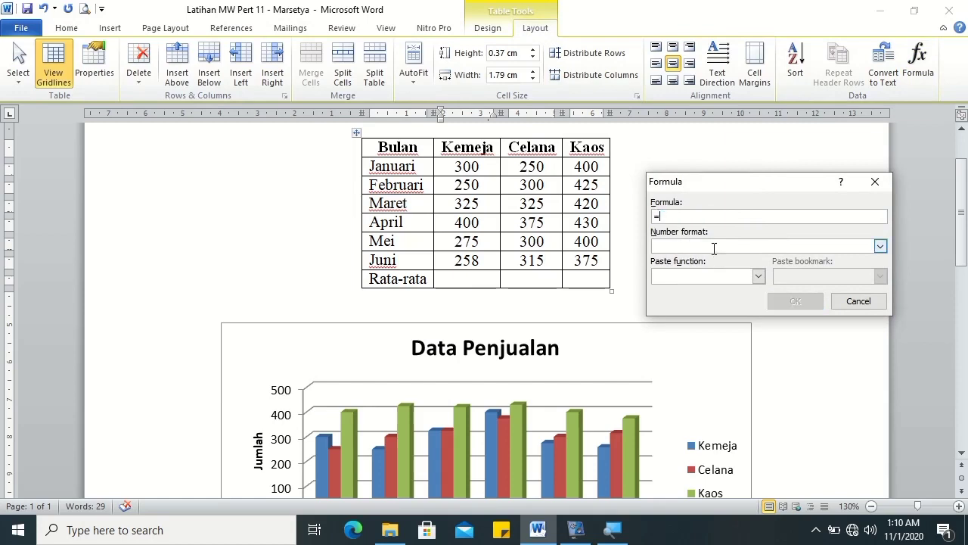
{"action": "left_click", "coordinate": [757, 276]}
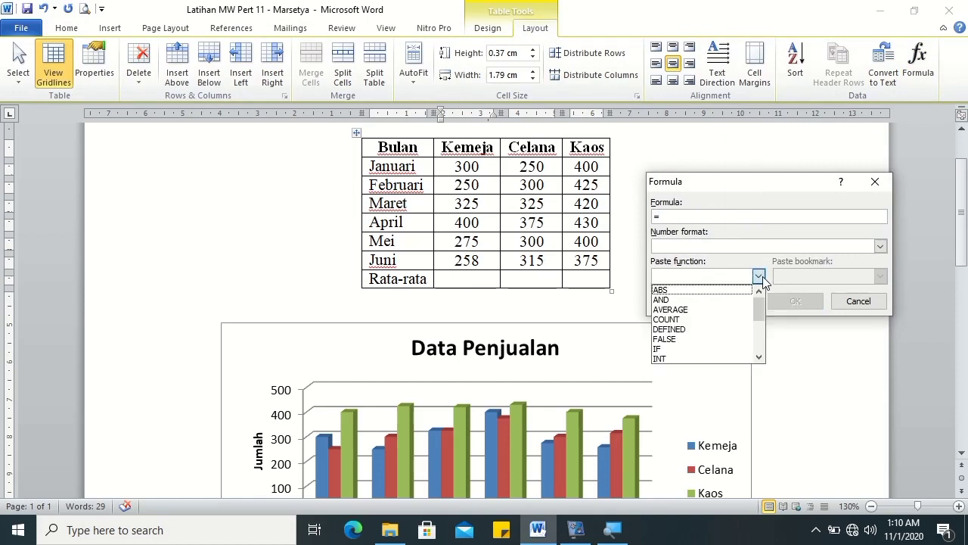
{"action": "left_click", "coordinate": [741, 310]}
{"action": "type", "text": "above)"}
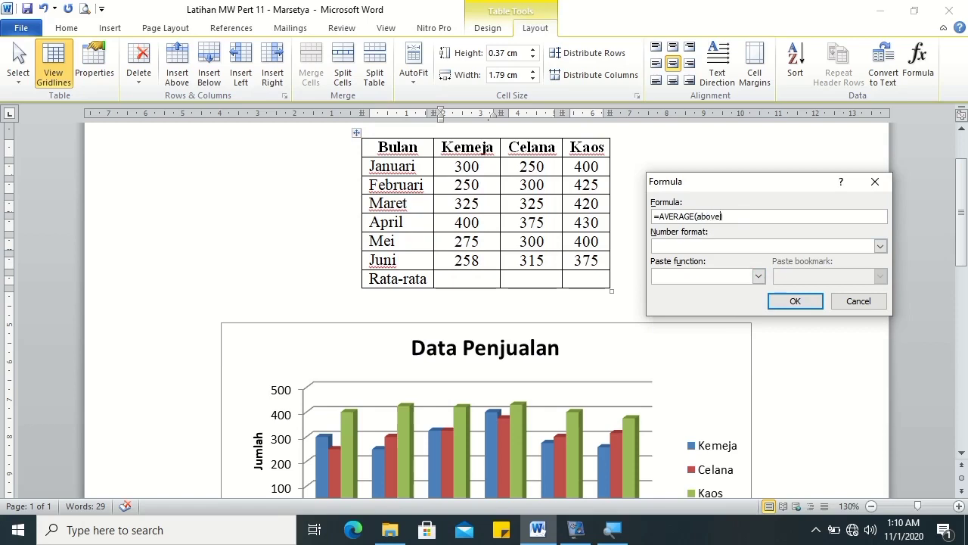
{"action": "left_click", "coordinate": [803, 302]}
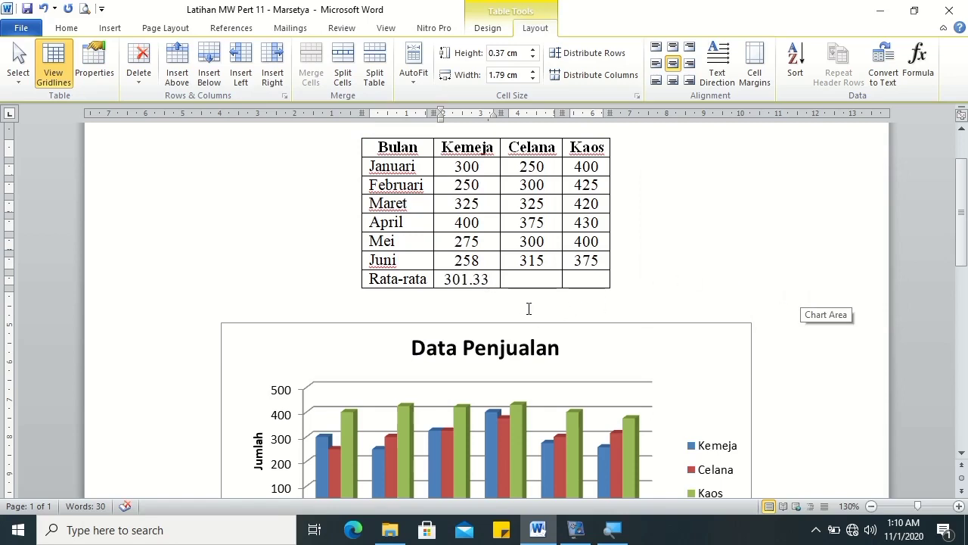
- Set the Celana Rata-rata cell formula to AVERAGE, giving 310.83
{"action": "left_click", "coordinate": [542, 278]}
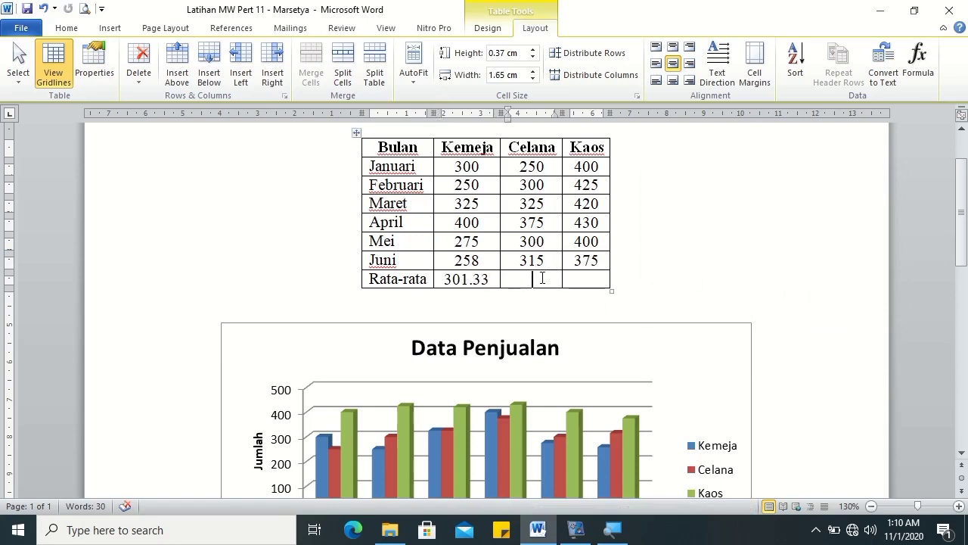
{"action": "left_click", "coordinate": [927, 58]}
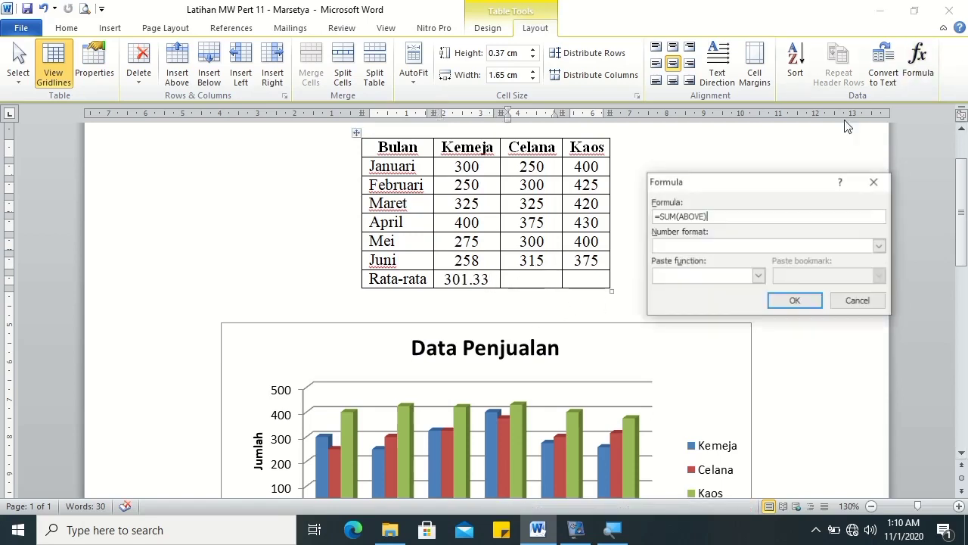
{"action": "double_click", "coordinate": [663, 219]}
{"action": "type", "text": "average"}
{"action": "key", "text": "Return"}
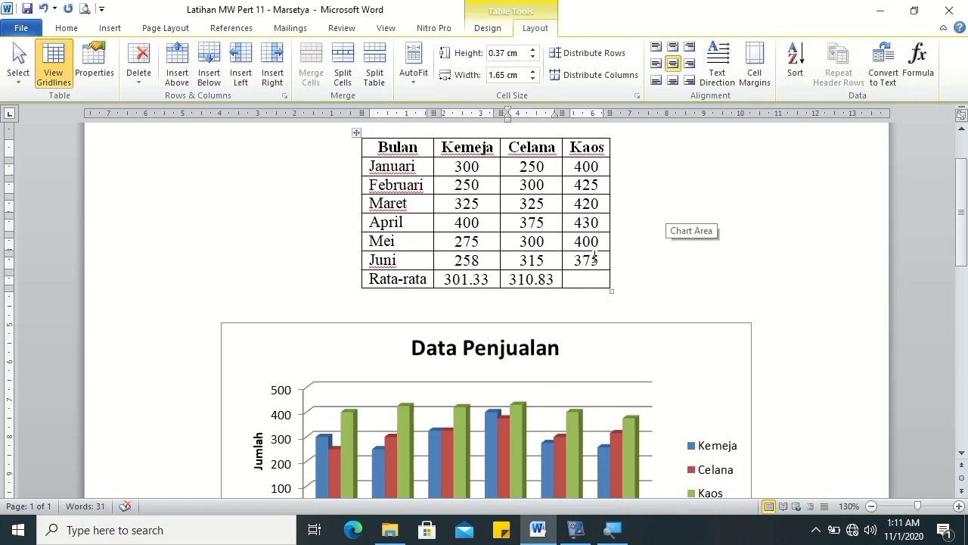
- Set the Kaos Rata-rata cell formula to AVERAGE, giving 408.33
{"action": "left_click", "coordinate": [592, 281]}
{"action": "left_click", "coordinate": [916, 62]}
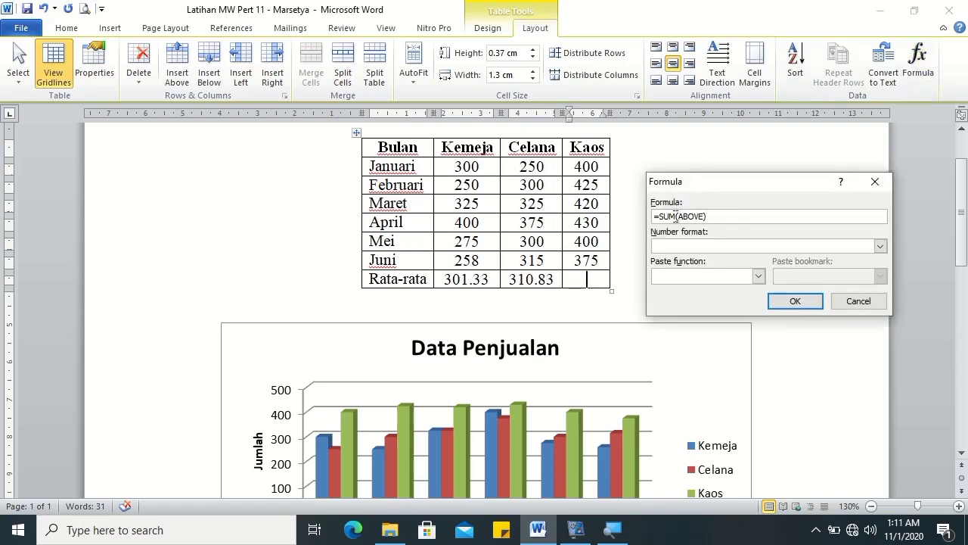
{"action": "left_click_drag", "start_coordinate": [657, 216], "coordinate": [675, 216]}
{"action": "type", "text": "average"}
{"action": "left_click", "coordinate": [789, 299]}
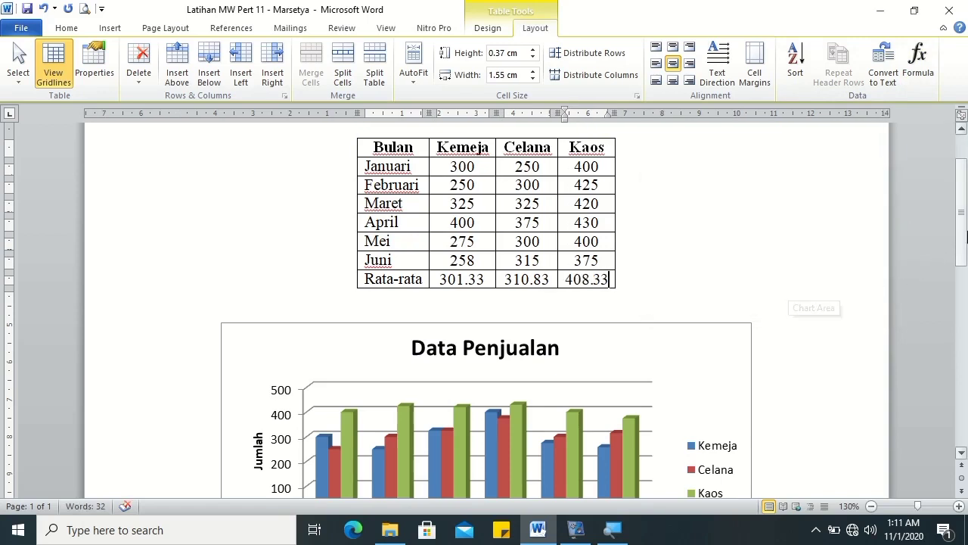
{"action": "scroll", "coordinate": [713, 249], "scroll_direction": "down", "scroll_amount": 5}
{"action": "scroll", "coordinate": [713, 249], "scroll_direction": "down", "scroll_amount": 3}
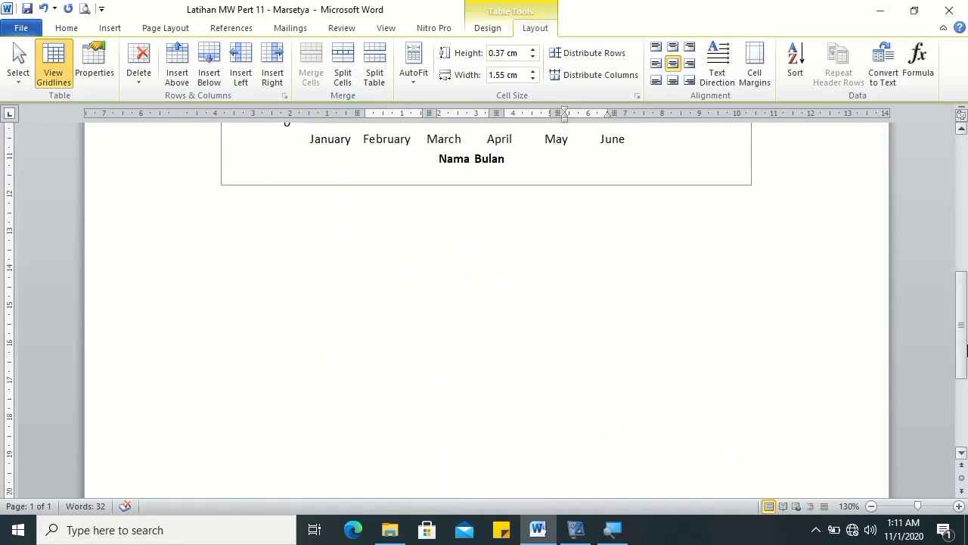
- Insert a 3-D Pie chart on an empty line below the column chart
{"action": "left_click", "coordinate": [762, 190]}
{"action": "key", "text": "Return"}
{"action": "key", "text": "BackSpace"}
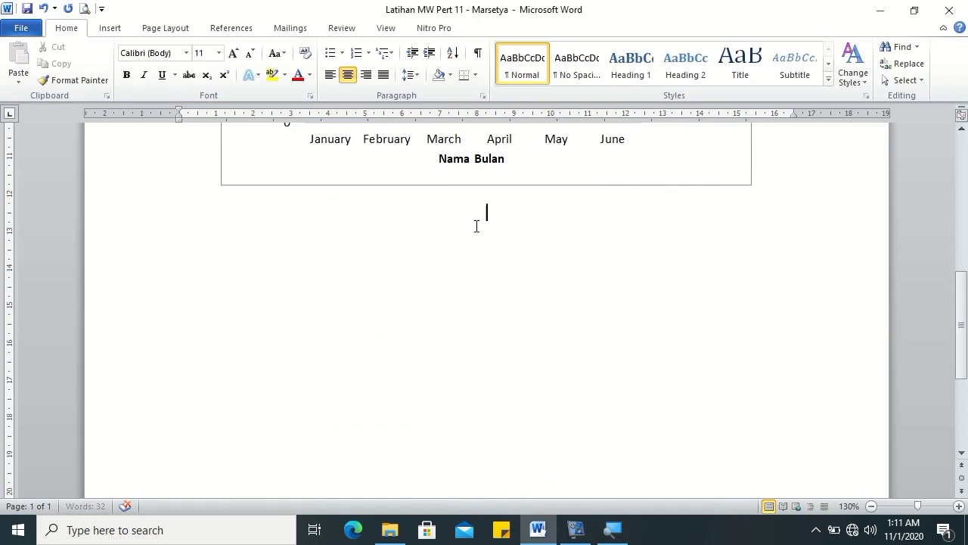
{"action": "left_click", "coordinate": [117, 32]}
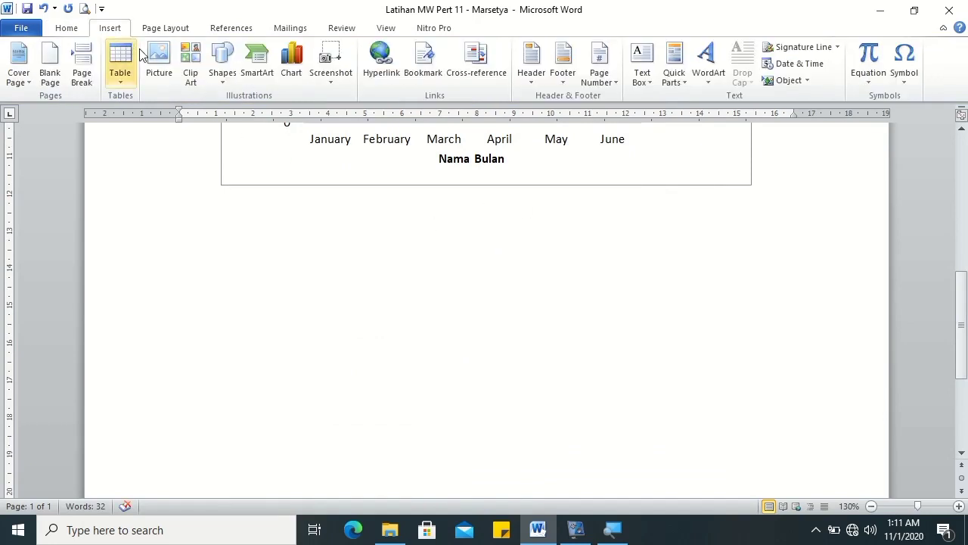
{"action": "left_click", "coordinate": [292, 62]}
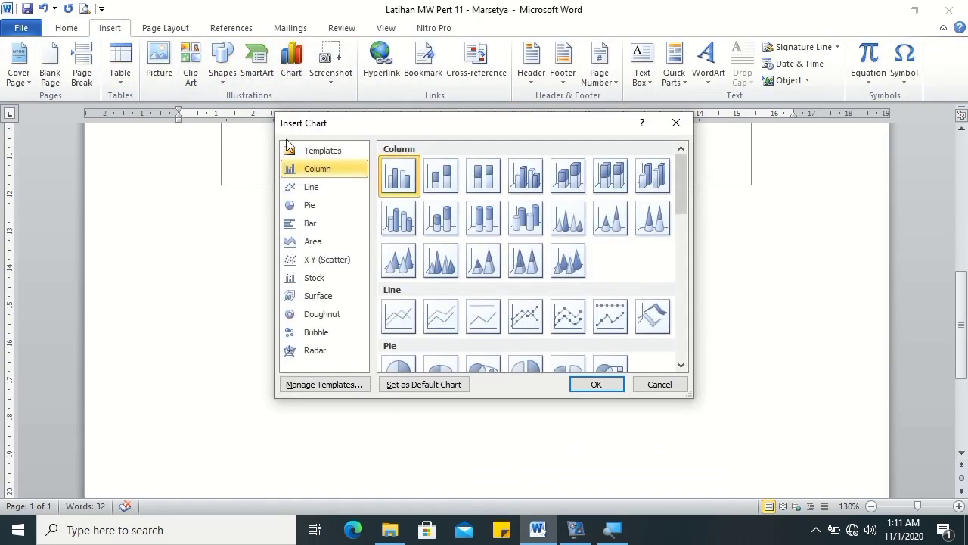
{"action": "left_click", "coordinate": [348, 208]}
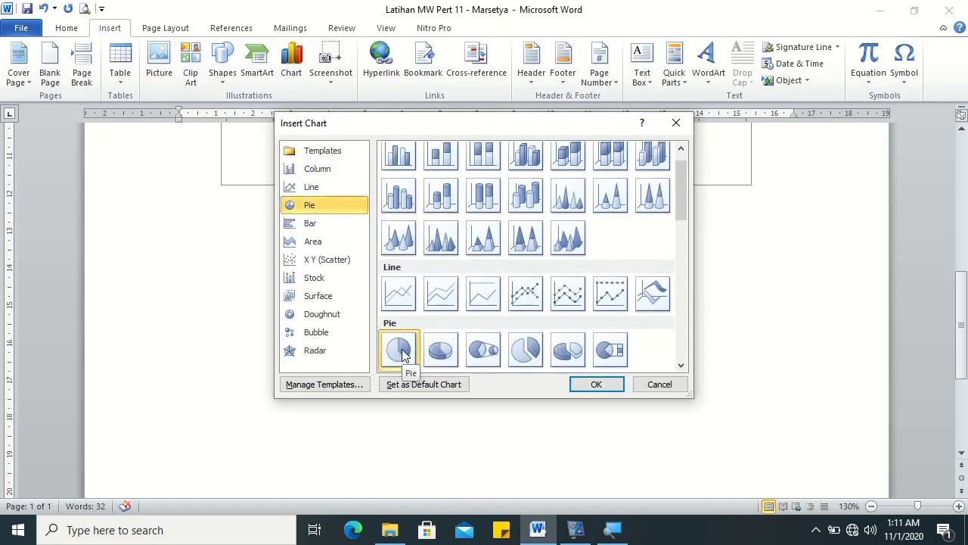
{"action": "left_click", "coordinate": [440, 354]}
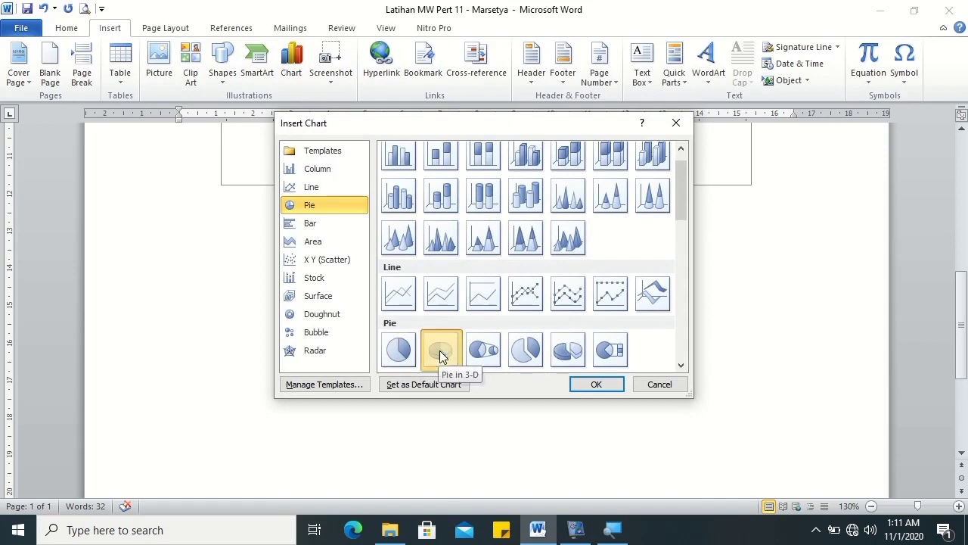
{"action": "left_click", "coordinate": [603, 385]}
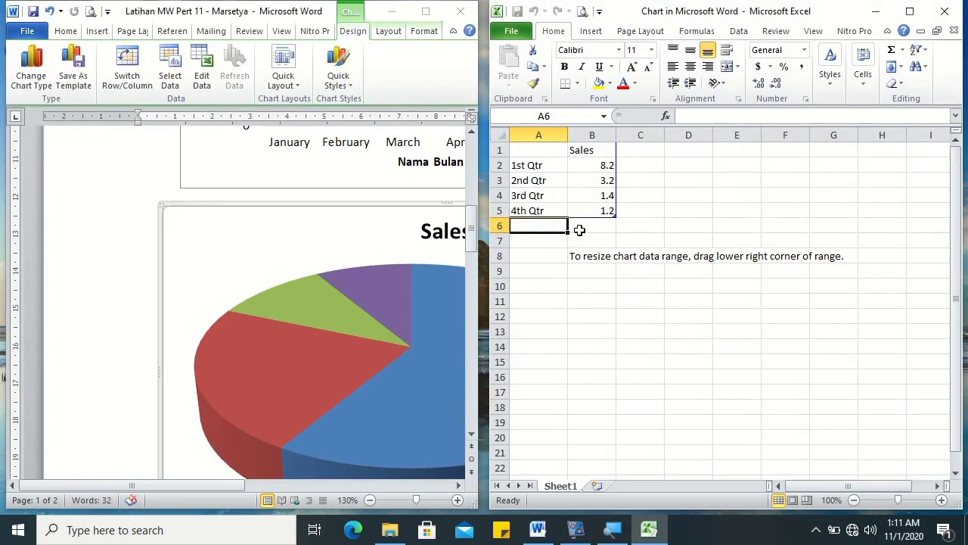
- Rename the pie chart data header in B1 to 'Rata-rata Penjualan'
{"action": "left_click", "coordinate": [579, 161]}
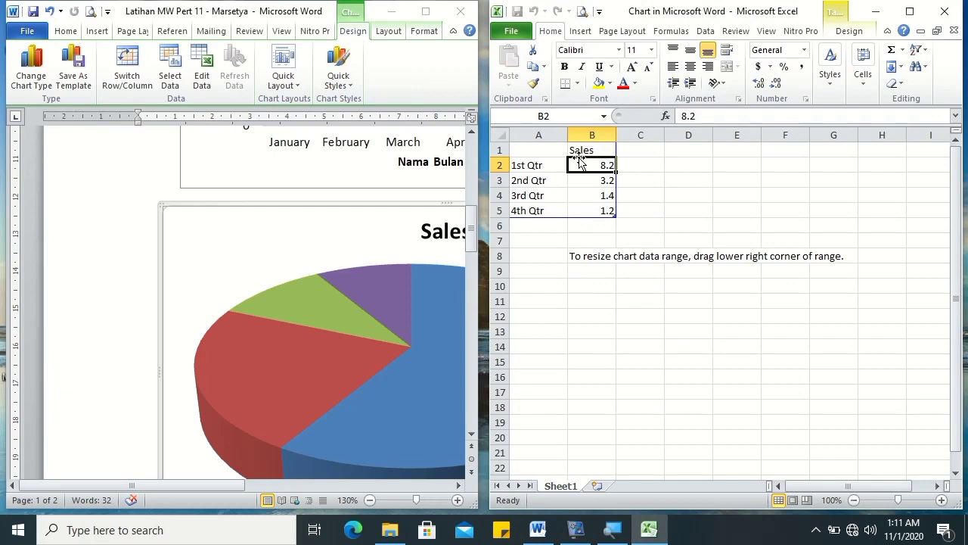
{"action": "left_click", "coordinate": [591, 150]}
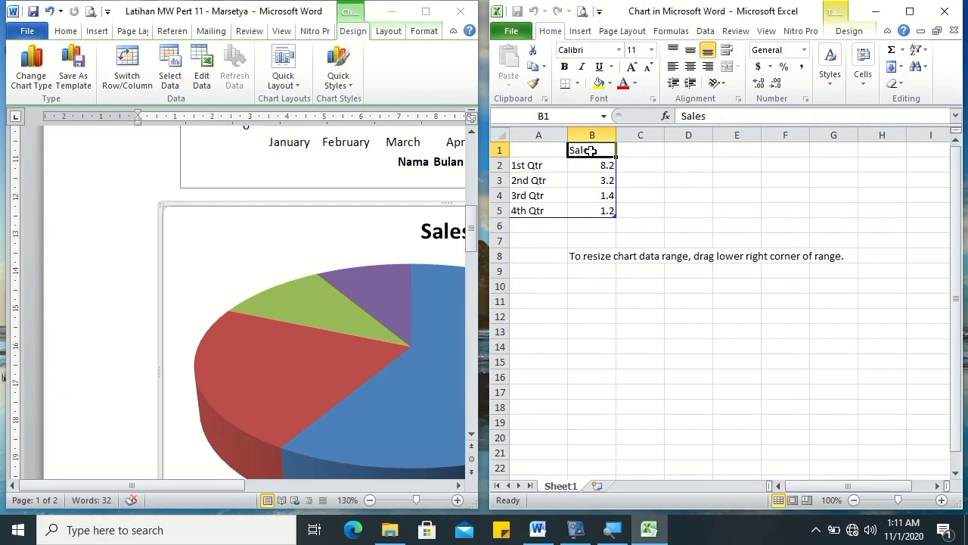
{"action": "type", "text": "Ratar"}
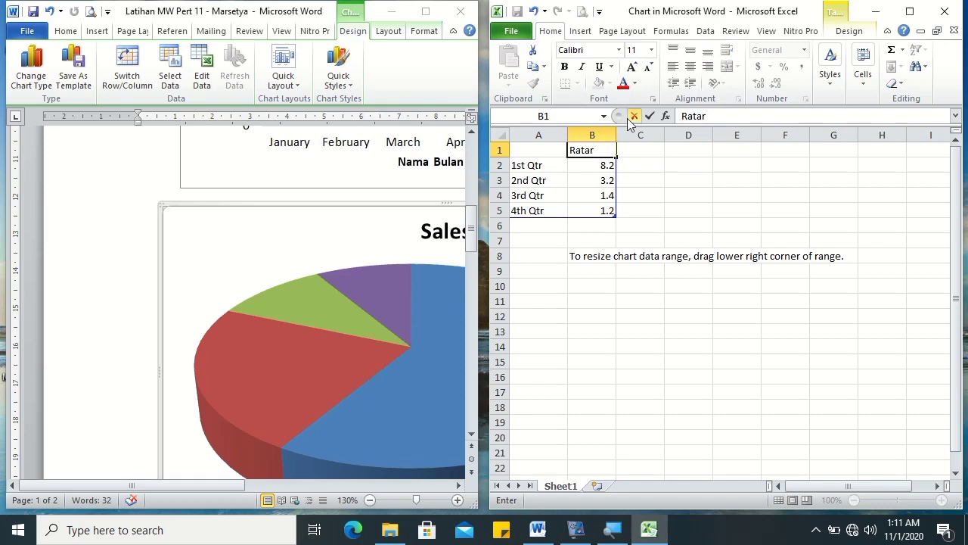
{"action": "key", "text": "BackSpace"}
{"action": "type", "text": "-rata Penjualan"}
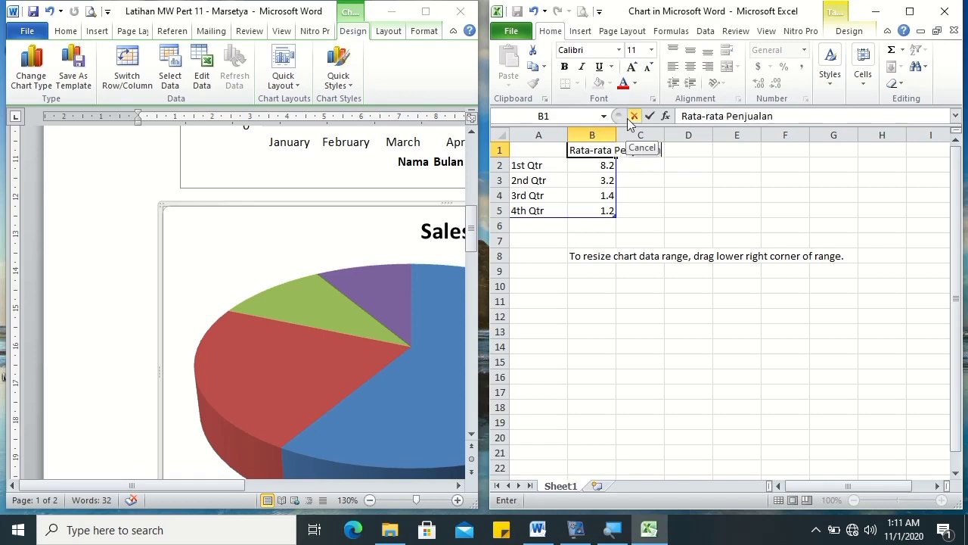
{"action": "left_click", "coordinate": [670, 183]}
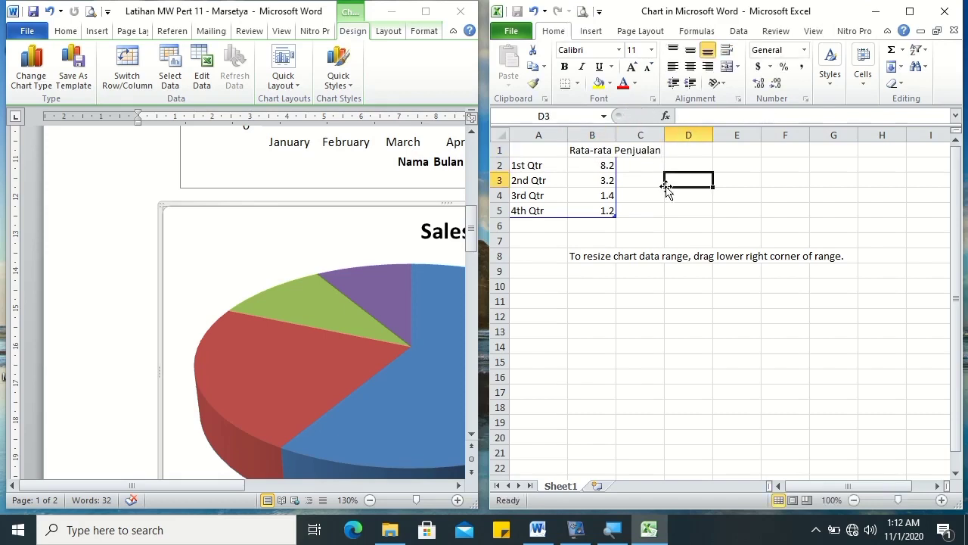
- Give column B a moderate width and wrap the B1 header onto two lines
{"action": "left_click_drag", "start_coordinate": [616, 134], "coordinate": [854, 134]}
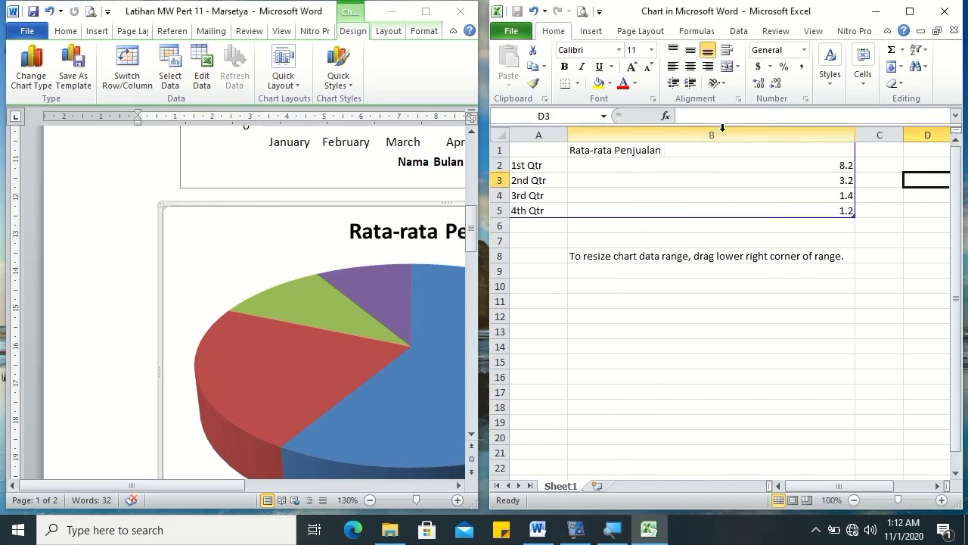
{"action": "key", "text": "ctrl+z"}
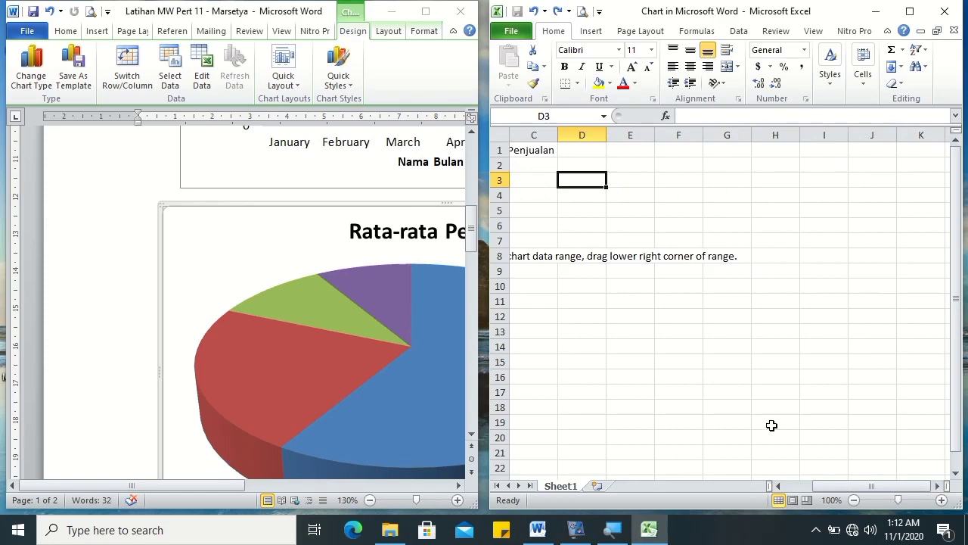
{"action": "left_click_drag", "start_coordinate": [817, 492], "coordinate": [794, 487]}
{"action": "left_click_drag", "start_coordinate": [616, 129], "coordinate": [634, 129]}
{"action": "left_click", "coordinate": [601, 151]}
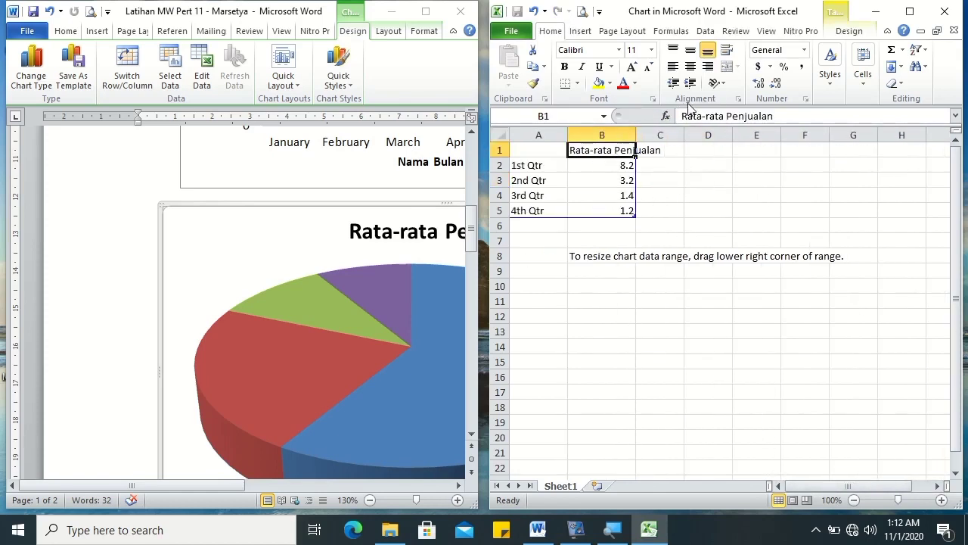
{"action": "left_click", "coordinate": [728, 50]}
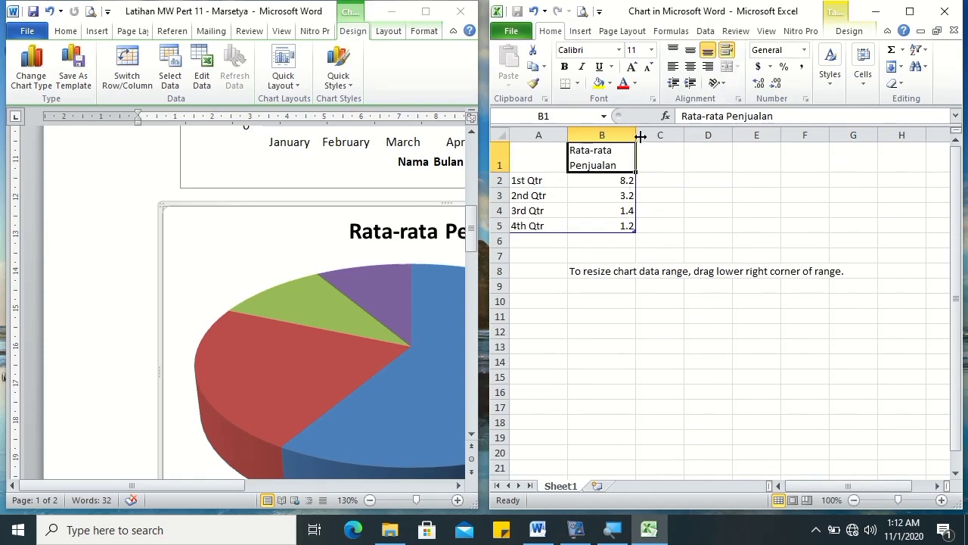
- Replace the first data row with Kemeja and value 301.33
{"action": "left_click", "coordinate": [559, 185]}
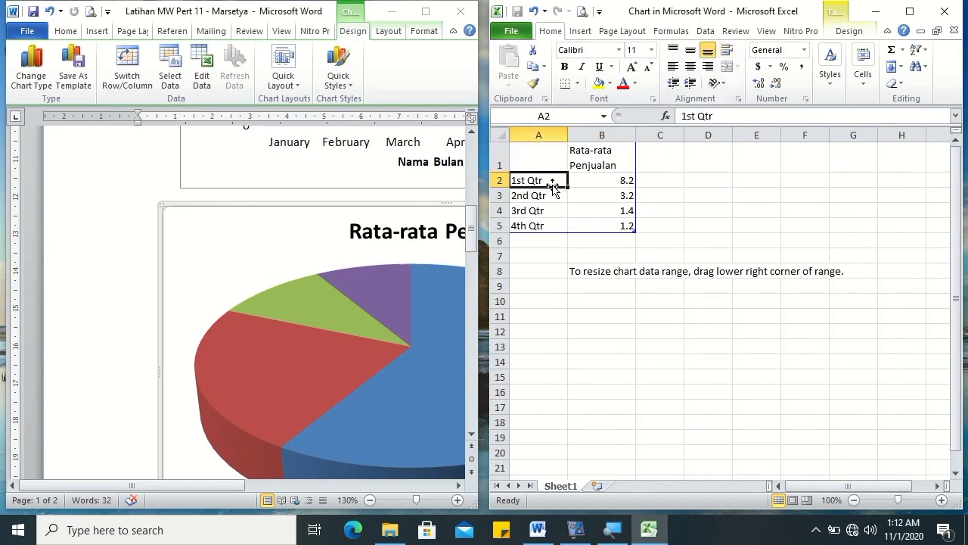
{"action": "type", "text": "Kemeja"}
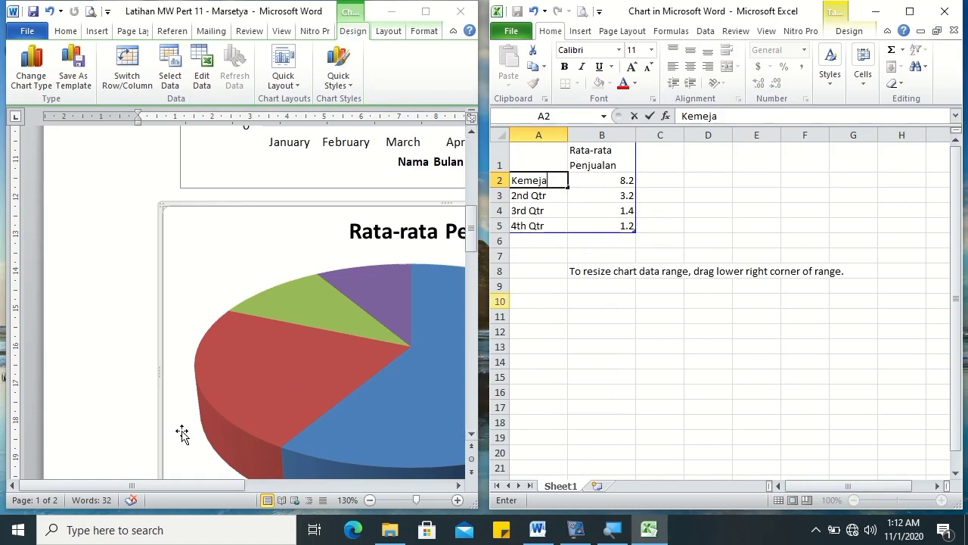
{"action": "left_click_drag", "start_coordinate": [182, 485], "coordinate": [281, 484]}
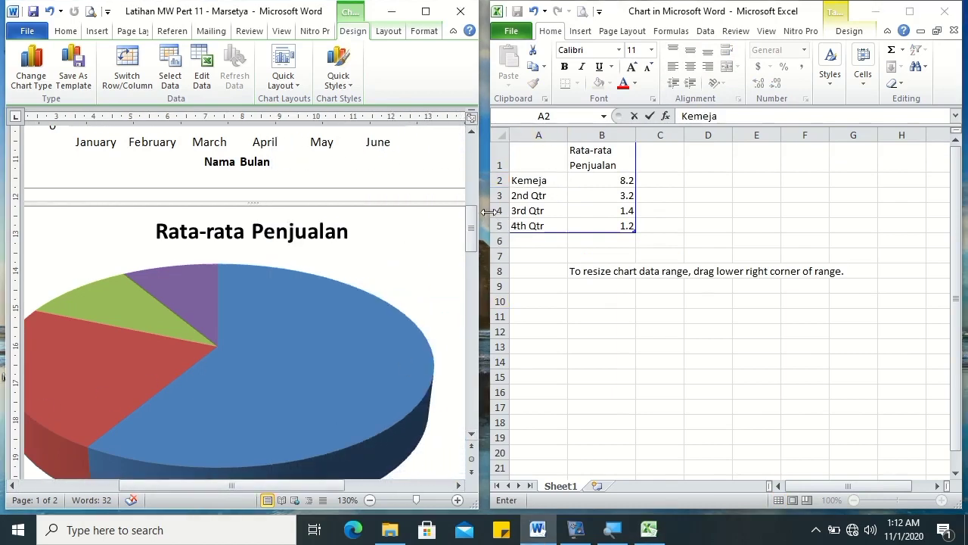
{"action": "left_click_drag", "start_coordinate": [471, 228], "coordinate": [470, 175]}
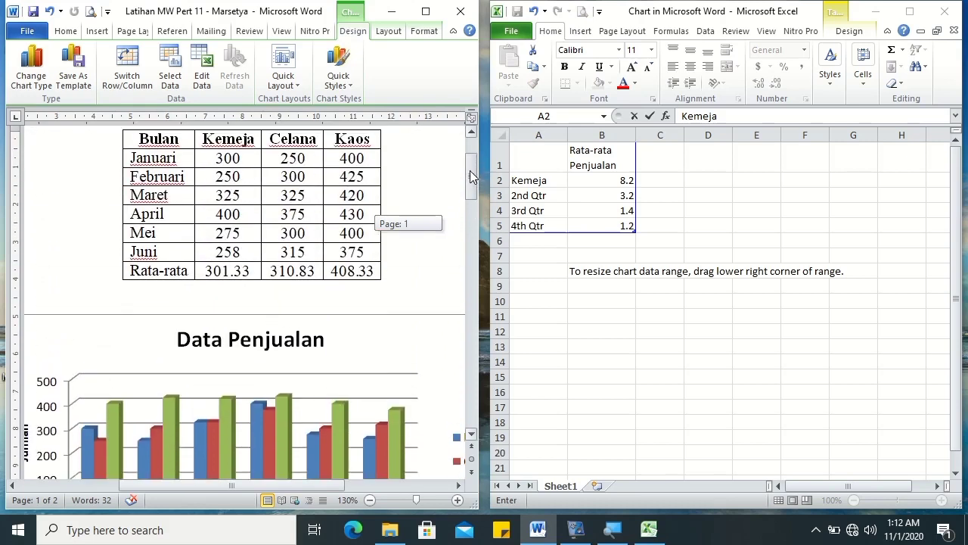
{"action": "left_click", "coordinate": [551, 200]}
{"action": "key", "text": "Tab"}
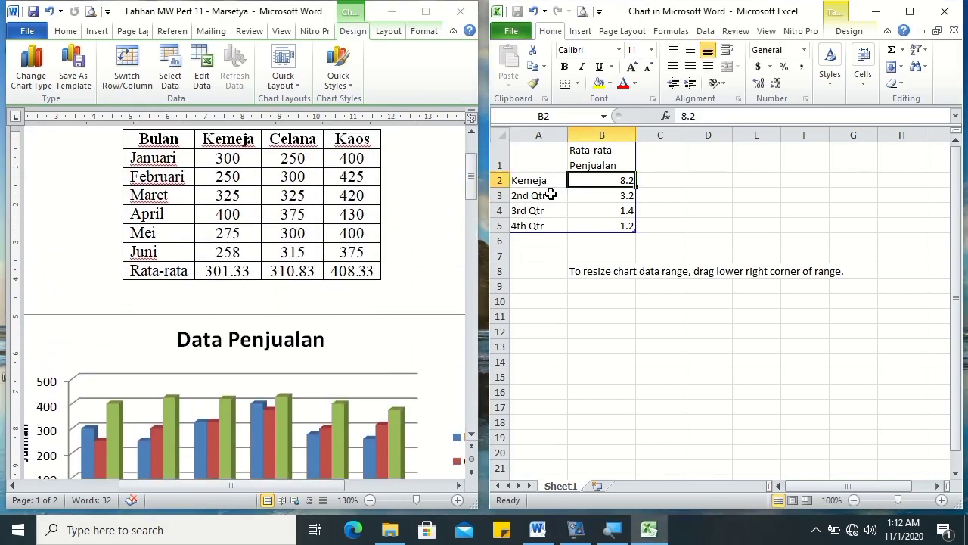
{"action": "type", "text": "30"}
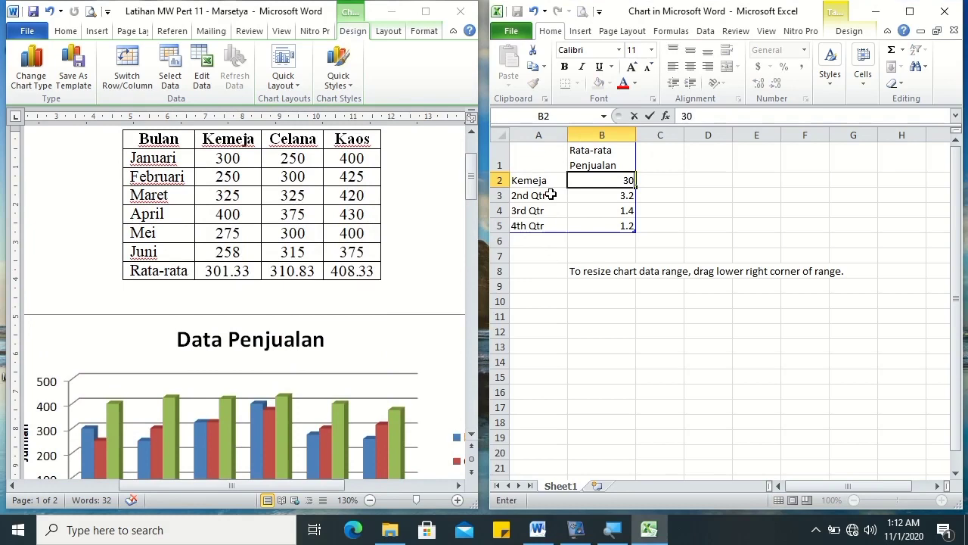
{"action": "type", "text": "1."}
{"action": "type", "text": "33"}
- Enter Celana 310.83 and Kaos 408.33 in the next two data rows
{"action": "left_click", "coordinate": [551, 196]}
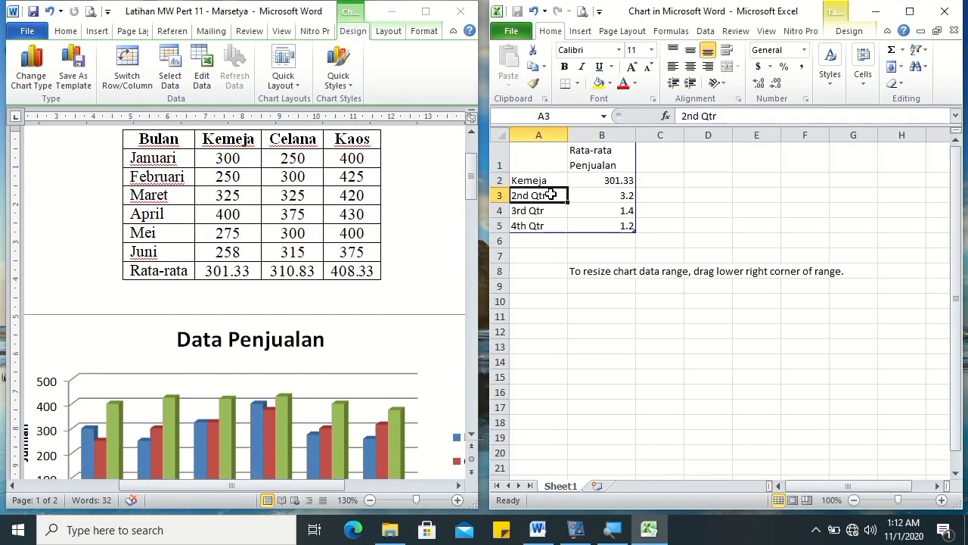
{"action": "type", "text": "Celana"}
{"action": "key", "text": "Tab"}
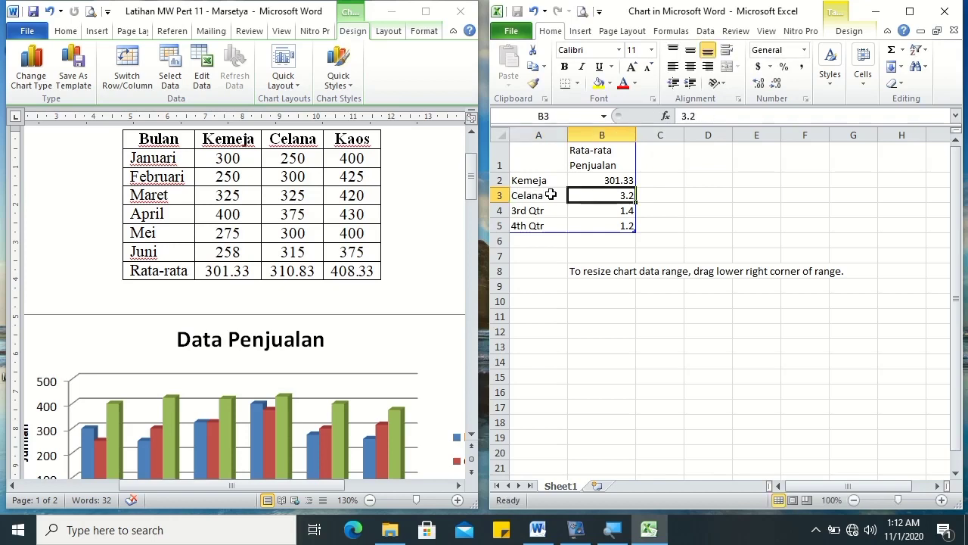
{"action": "type", "text": "310.83"}
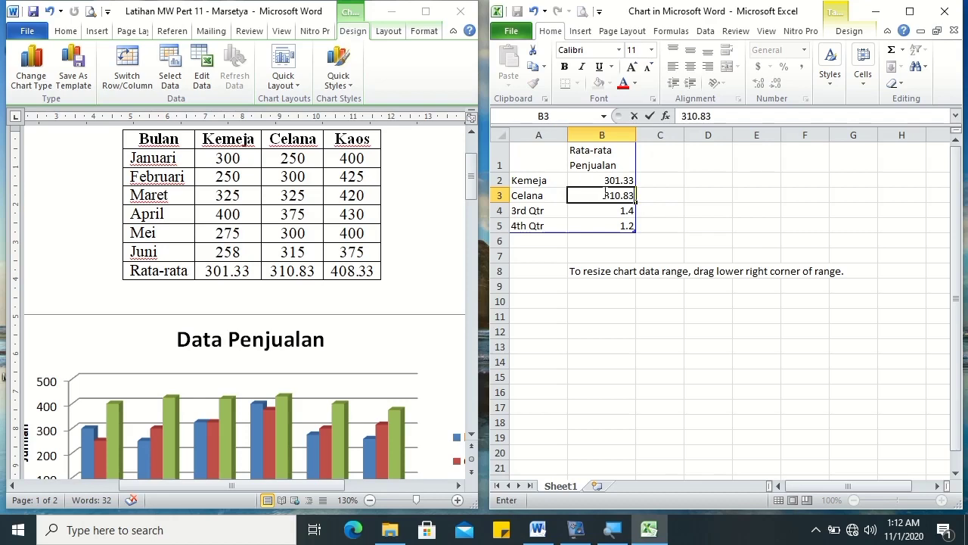
{"action": "key", "text": "Return"}
{"action": "type", "text": "Kaos"}
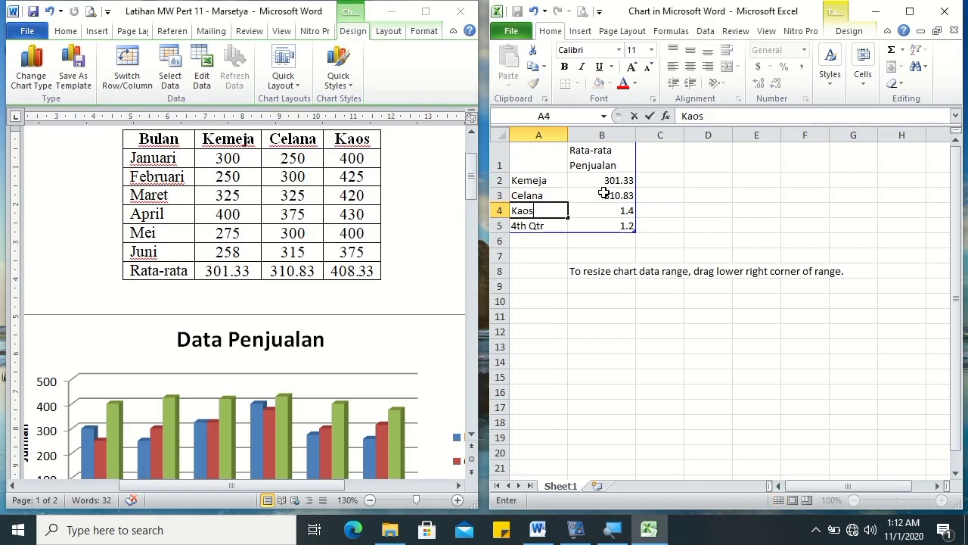
{"action": "key", "text": "Tab"}
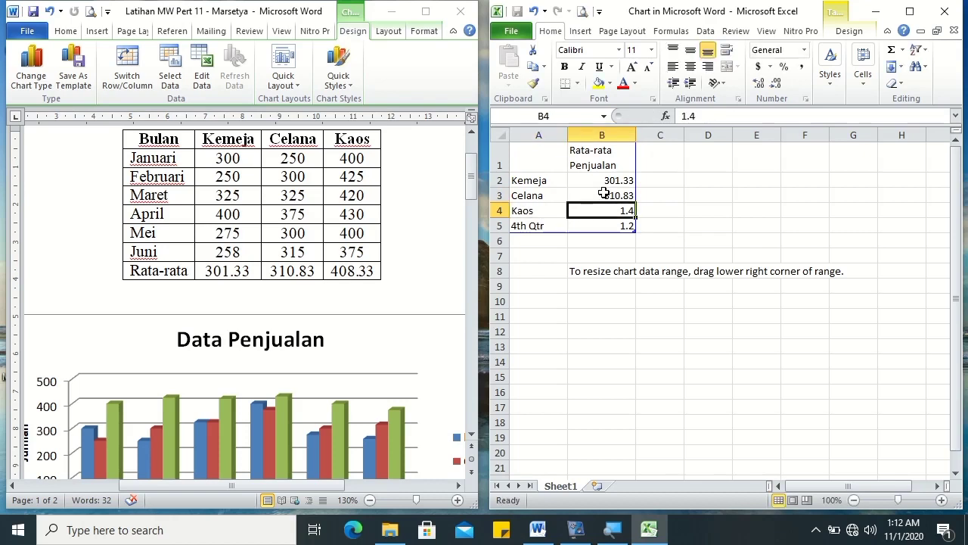
{"action": "type", "text": "408.33"}
{"action": "key", "text": "Return"}
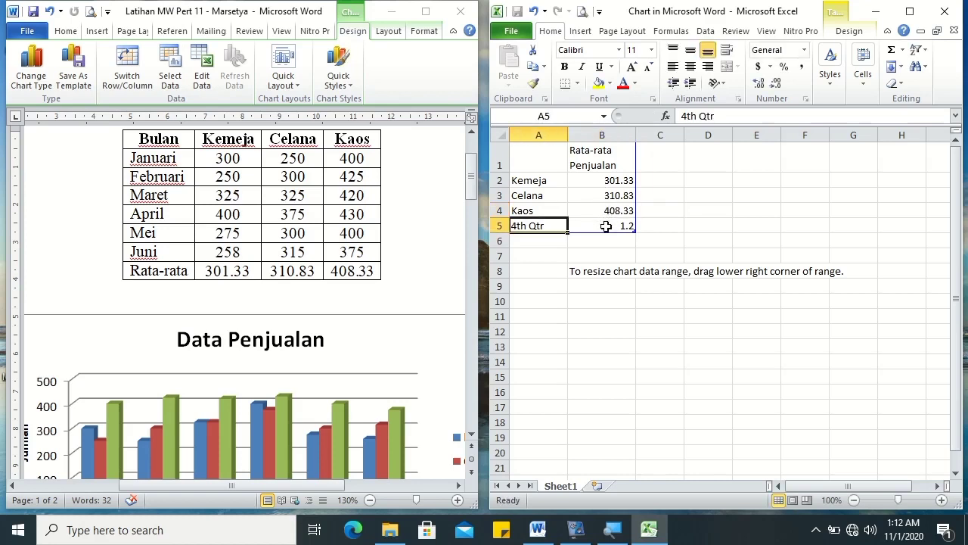
- Clear the leftover 4th Qtr row, end the data range at row 4, and close Excel
{"action": "left_click_drag", "start_coordinate": [524, 226], "coordinate": [586, 228]}
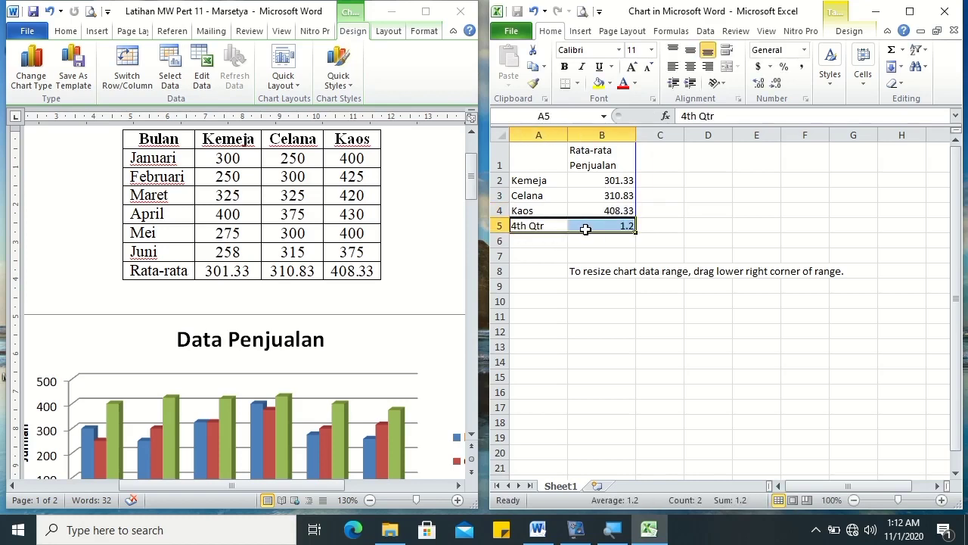
{"action": "key", "text": "Delete"}
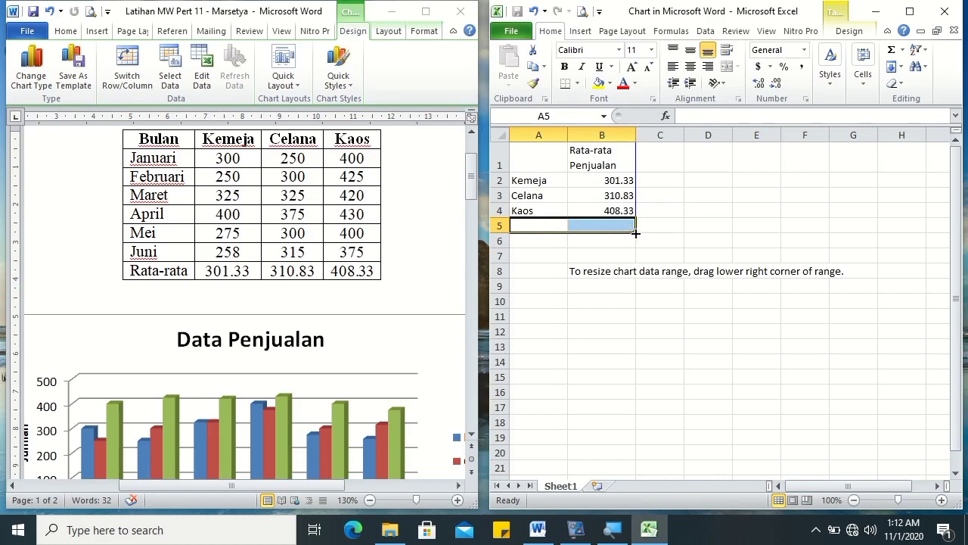
{"action": "left_click_drag", "start_coordinate": [636, 231], "coordinate": [635, 218]}
{"action": "left_click", "coordinate": [656, 239]}
{"action": "left_click", "coordinate": [651, 215]}
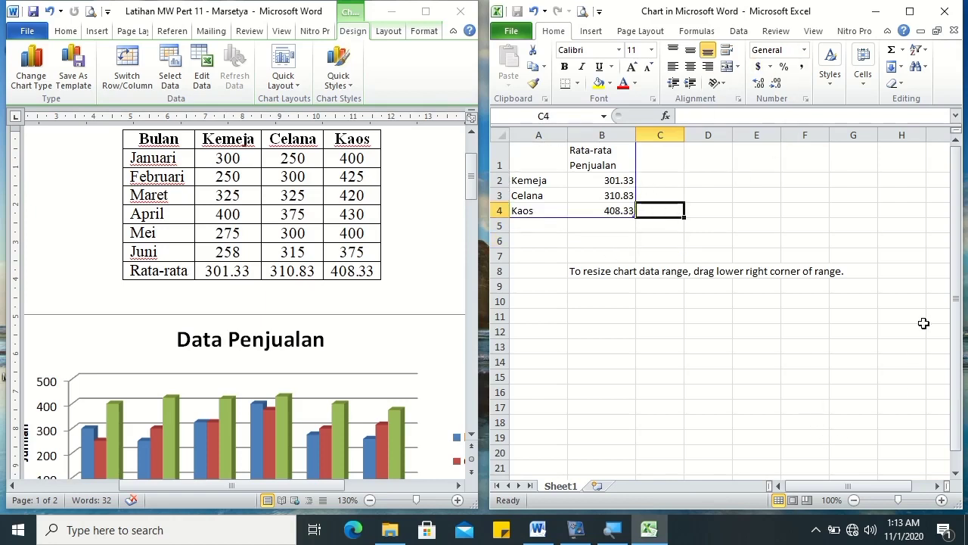
{"action": "left_click", "coordinate": [941, 500]}
{"action": "left_click", "coordinate": [942, 500]}
{"action": "left_click", "coordinate": [941, 499]}
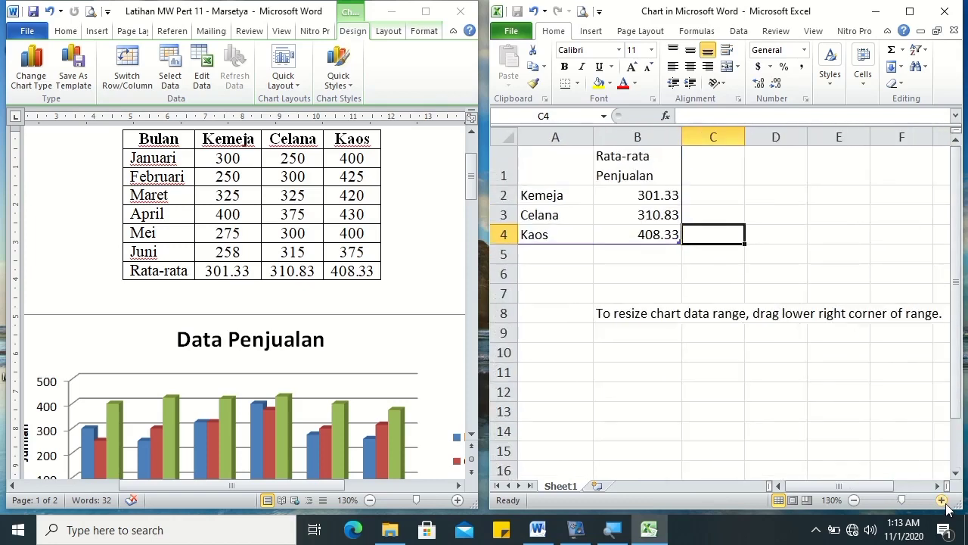
{"action": "left_click", "coordinate": [957, 9]}
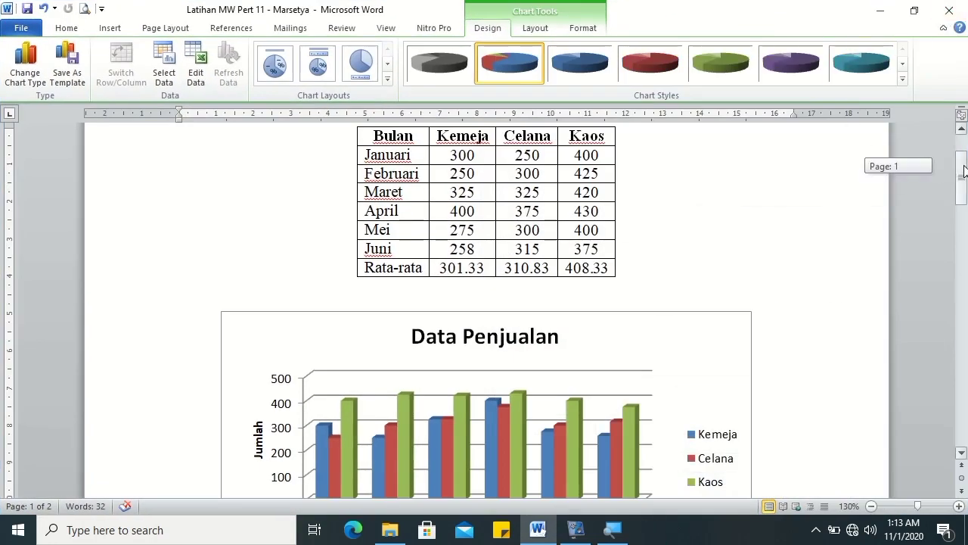
- Shrink the pie chart, trying a 7 cm height then undoing to about 7.78 cm
{"action": "left_click_drag", "start_coordinate": [962, 170], "coordinate": [962, 227]}
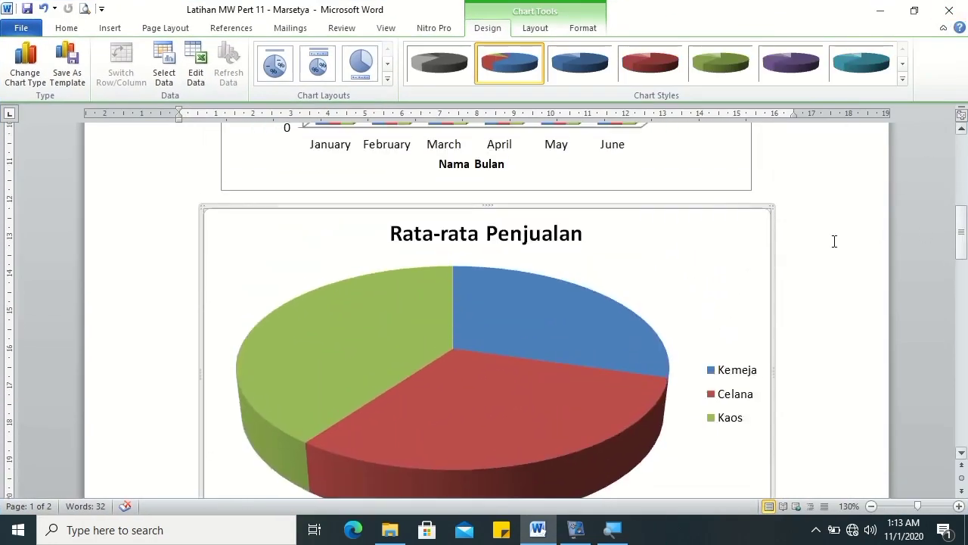
{"action": "double_click", "coordinate": [764, 257]}
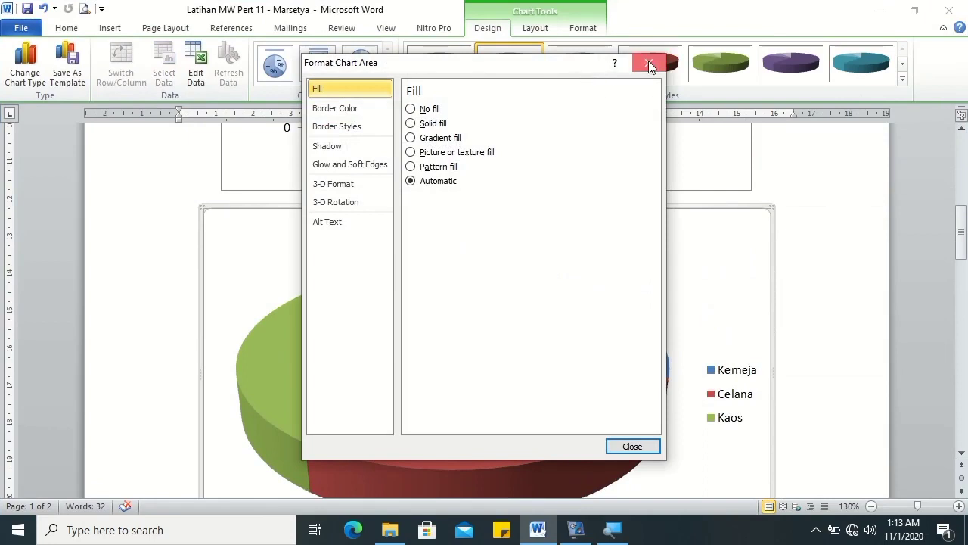
{"action": "left_click", "coordinate": [648, 63]}
{"action": "left_click", "coordinate": [773, 53]}
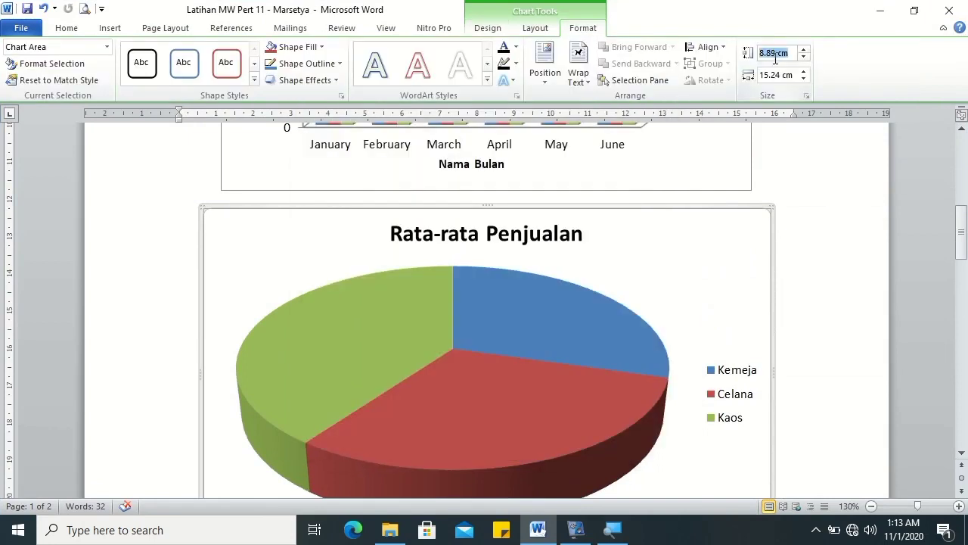
{"action": "left_click_drag", "start_coordinate": [959, 227], "coordinate": [959, 269]}
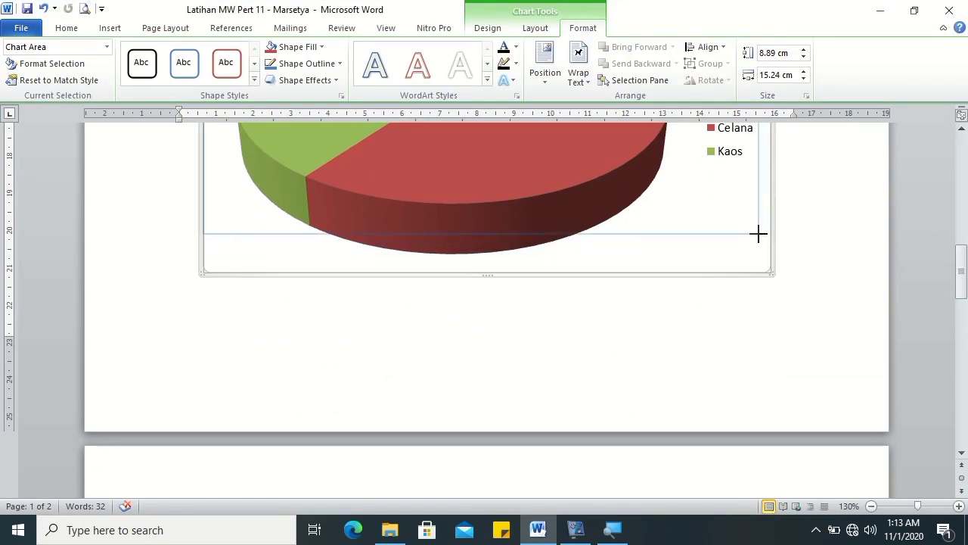
{"action": "left_click_drag", "start_coordinate": [764, 252], "coordinate": [761, 228]}
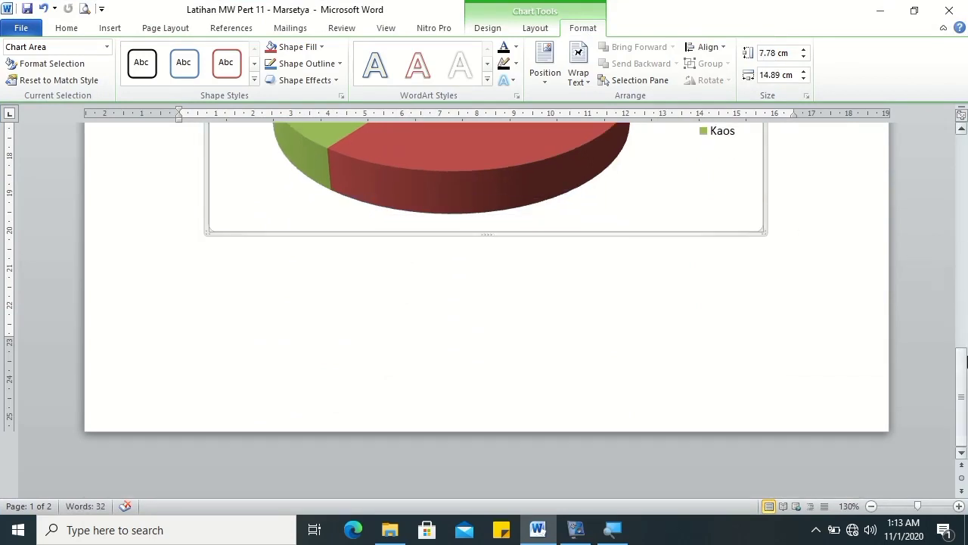
{"action": "scroll", "coordinate": [954, 272], "scroll_direction": "up", "scroll_amount": 8}
{"action": "type", "text": "7"}
{"action": "key", "text": "Return"}
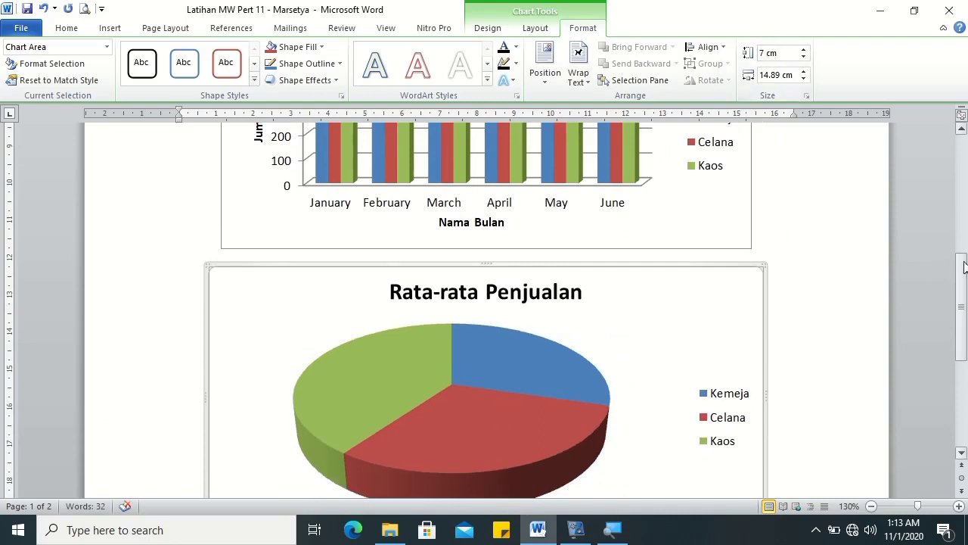
{"action": "left_click_drag", "start_coordinate": [964, 266], "coordinate": [964, 309]}
{"action": "key", "text": "ctrl+z"}
- Shrink the pie chart slightly more from its corner handle
{"action": "left_click_drag", "start_coordinate": [761, 408], "coordinate": [755, 388]}
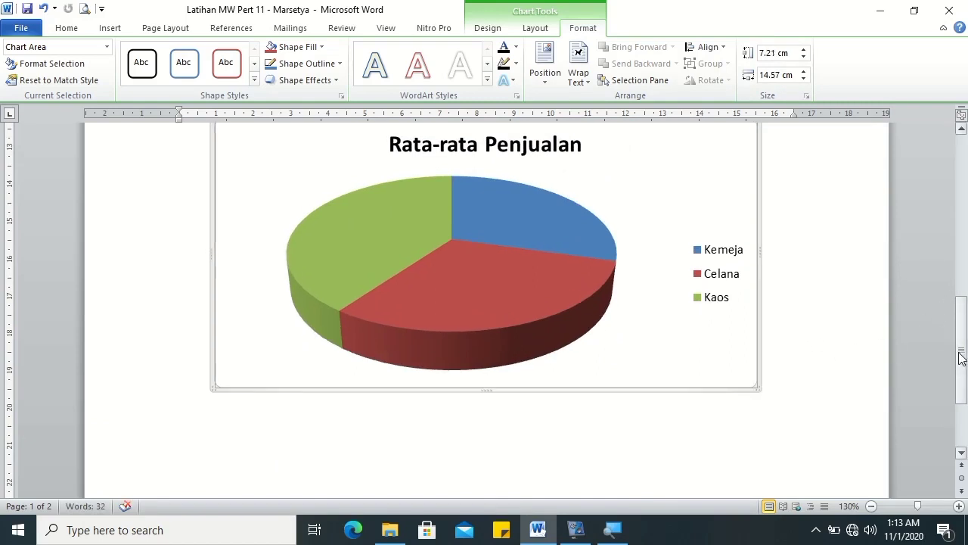
{"action": "left_click", "coordinate": [828, 310]}
{"action": "scroll", "coordinate": [827, 311], "scroll_direction": "up", "scroll_amount": 2}
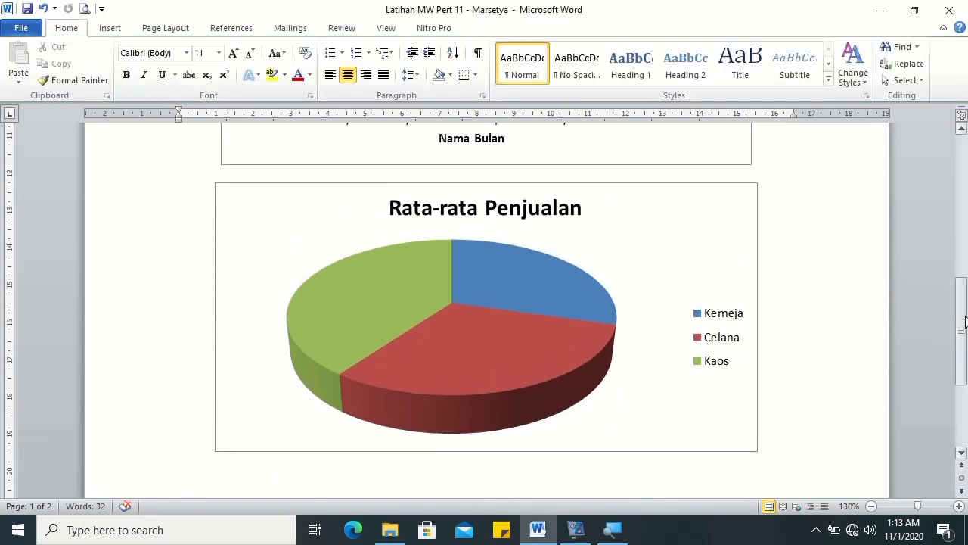
{"action": "left_click", "coordinate": [690, 242]}
- Apply a pie layout with percentage labels: Kemeja 30%, Celana 30%, Kaos 40%
{"action": "left_click", "coordinate": [535, 28]}
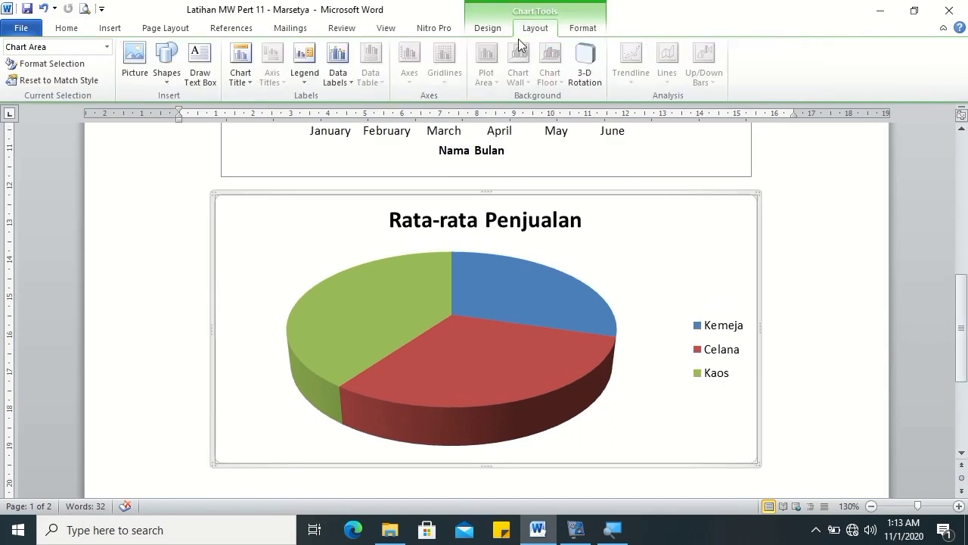
{"action": "left_click", "coordinate": [487, 28]}
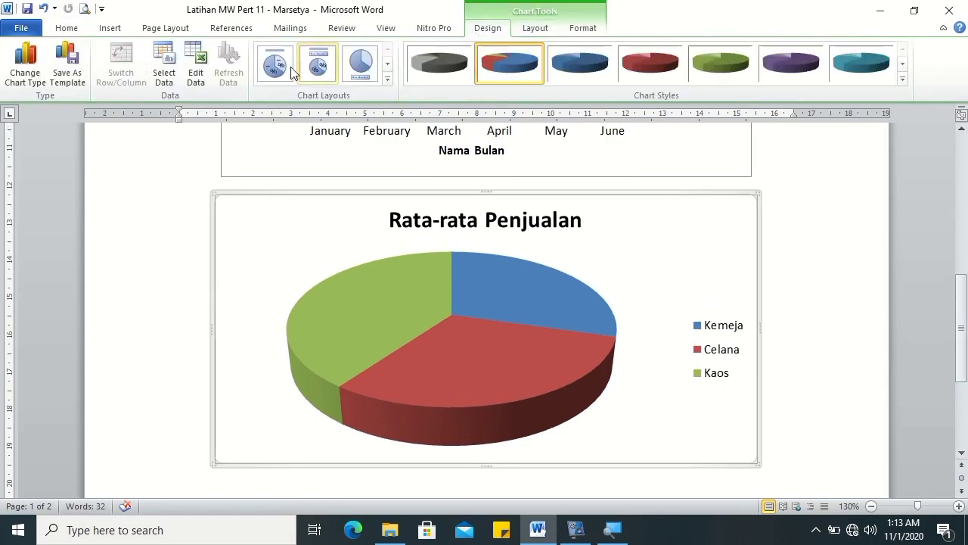
{"action": "left_click", "coordinate": [389, 79]}
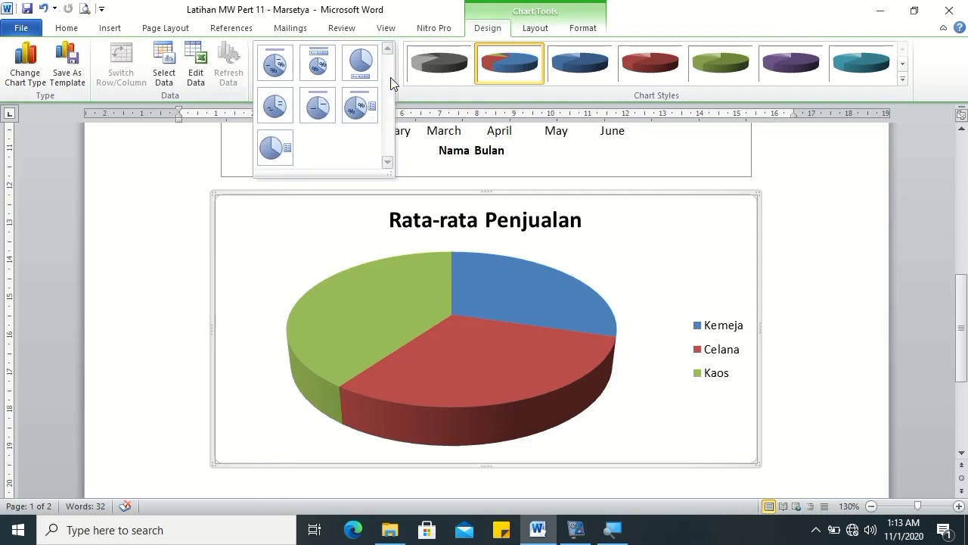
{"action": "left_click", "coordinate": [350, 107]}
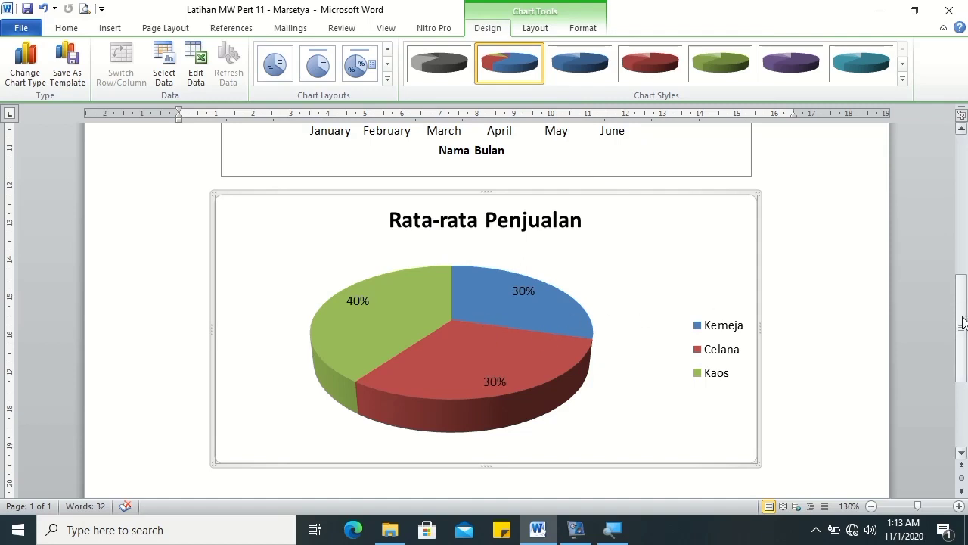
{"action": "left_click_drag", "start_coordinate": [962, 322], "coordinate": [957, 319]}
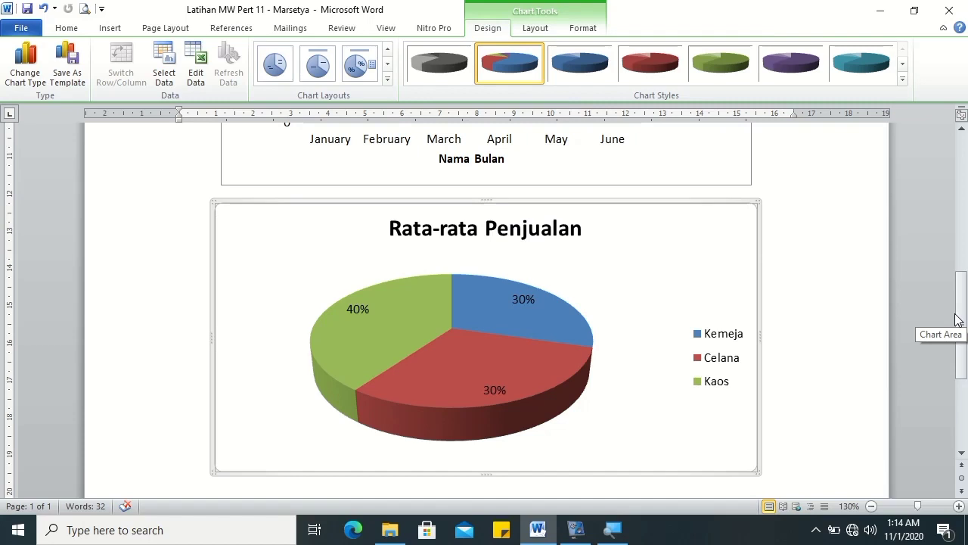
- Select and copy the Data Penjualan column chart
{"action": "scroll", "coordinate": [768, 243], "scroll_direction": "up", "scroll_amount": 3}
{"action": "scroll", "coordinate": [768, 243], "scroll_direction": "up", "scroll_amount": 3}
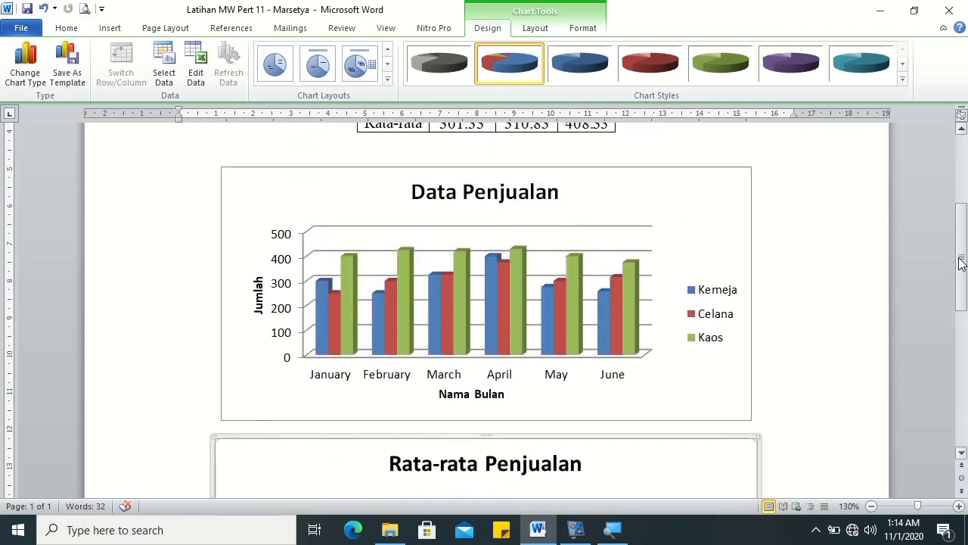
{"action": "scroll", "coordinate": [767, 243], "scroll_direction": "up", "scroll_amount": 1}
{"action": "left_click", "coordinate": [705, 224]}
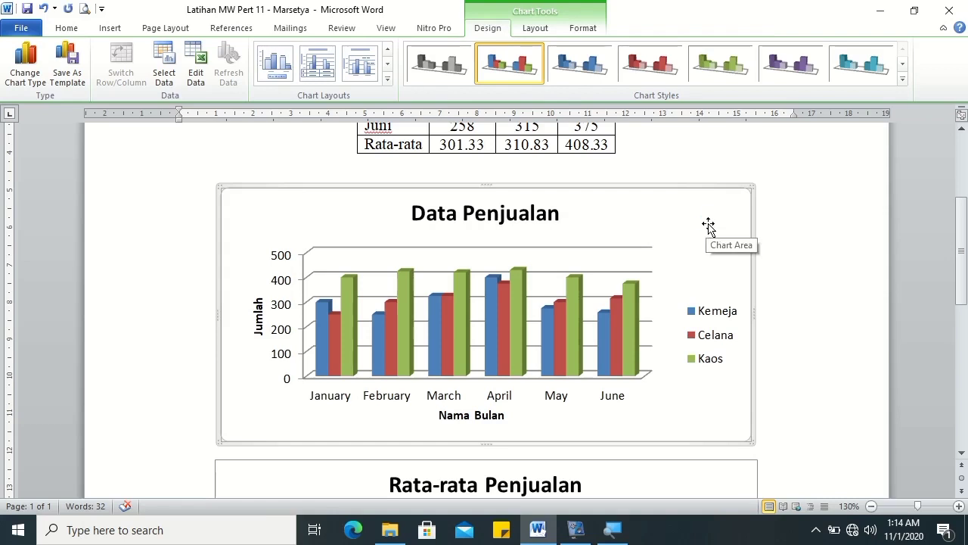
{"action": "left_click_drag", "start_coordinate": [961, 236], "coordinate": [963, 372]}
- Paste the chart copy on a new paragraph below the pie chart
{"action": "left_click", "coordinate": [581, 341]}
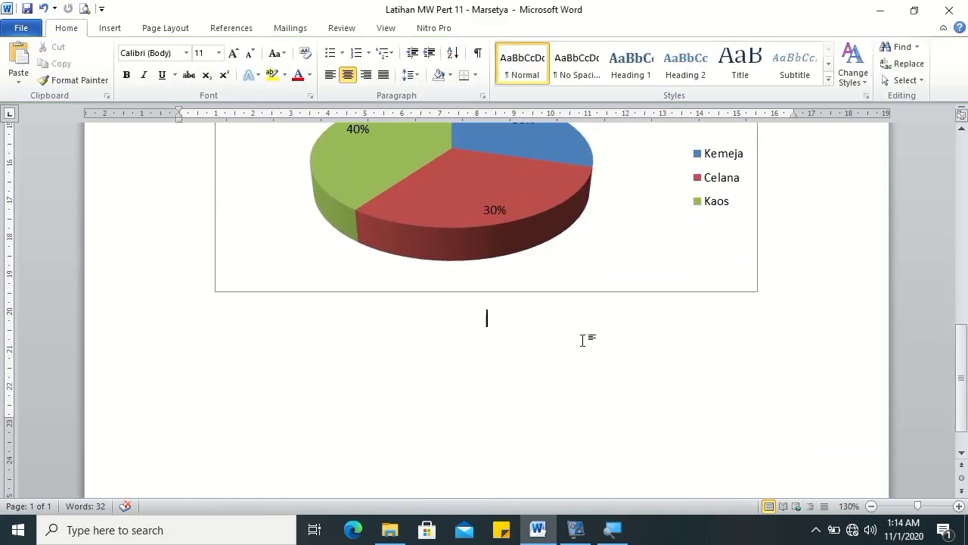
{"action": "key", "text": "Return"}
{"action": "scroll", "coordinate": [584, 340], "scroll_direction": "up", "scroll_amount": 10}
{"action": "key", "text": "ctrl+v"}
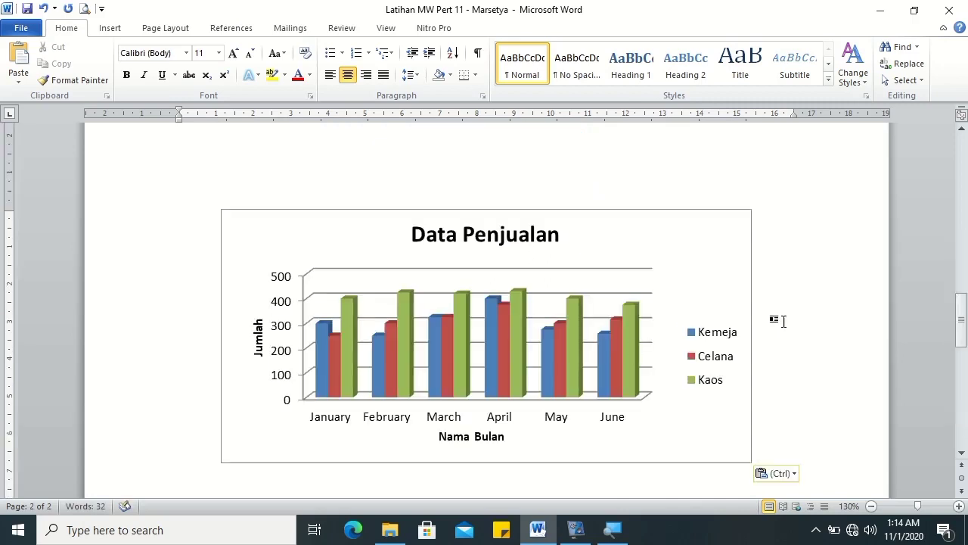
{"action": "left_click_drag", "start_coordinate": [965, 310], "coordinate": [965, 295]}
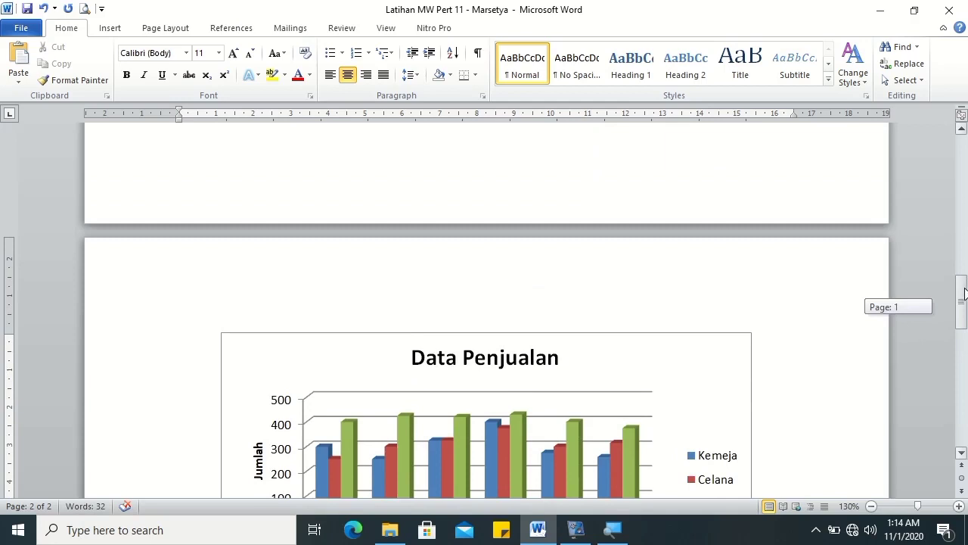
{"action": "left_click_drag", "start_coordinate": [965, 293], "coordinate": [965, 310]}
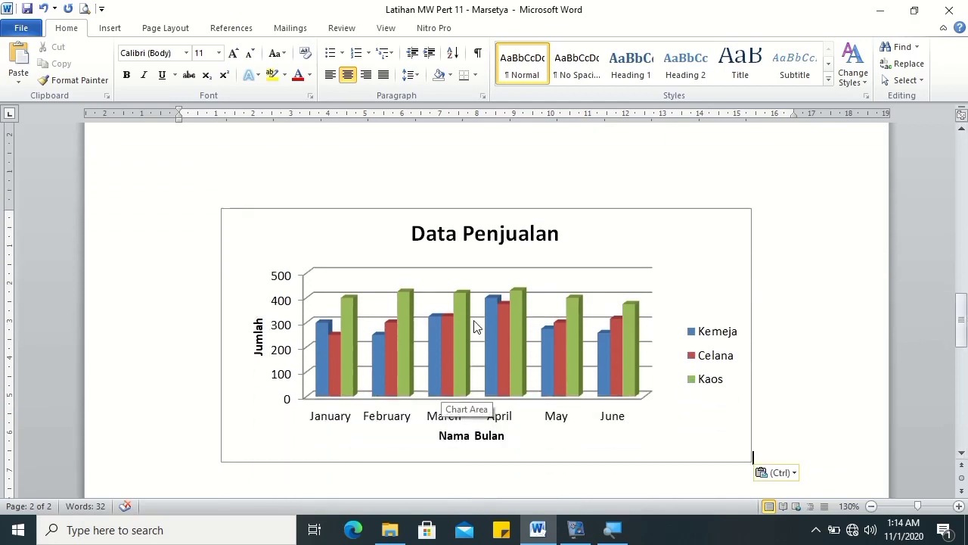
{"action": "mouse_move", "coordinate": [518, 356]}
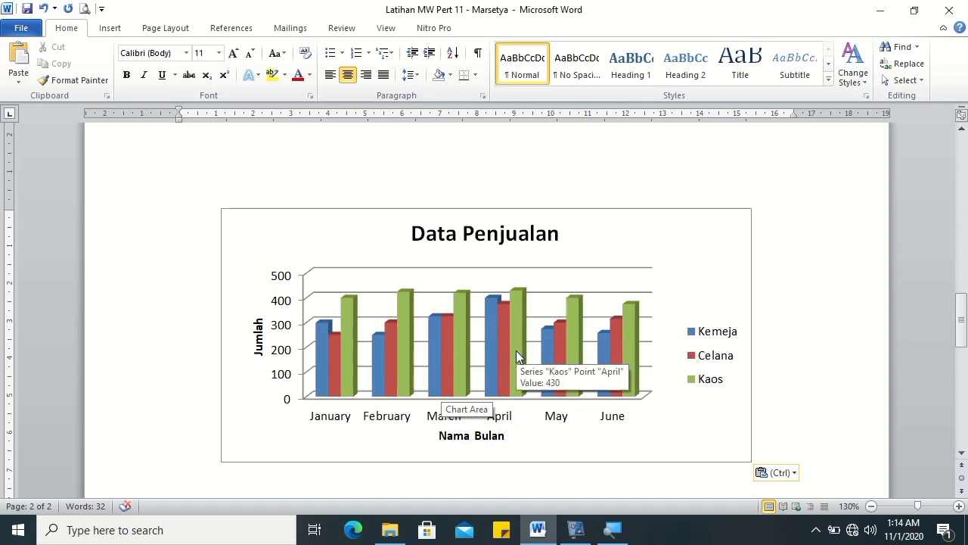
- Change the copied Data Penjualan chart to a Line with Markers chart
{"action": "left_click", "coordinate": [566, 226]}
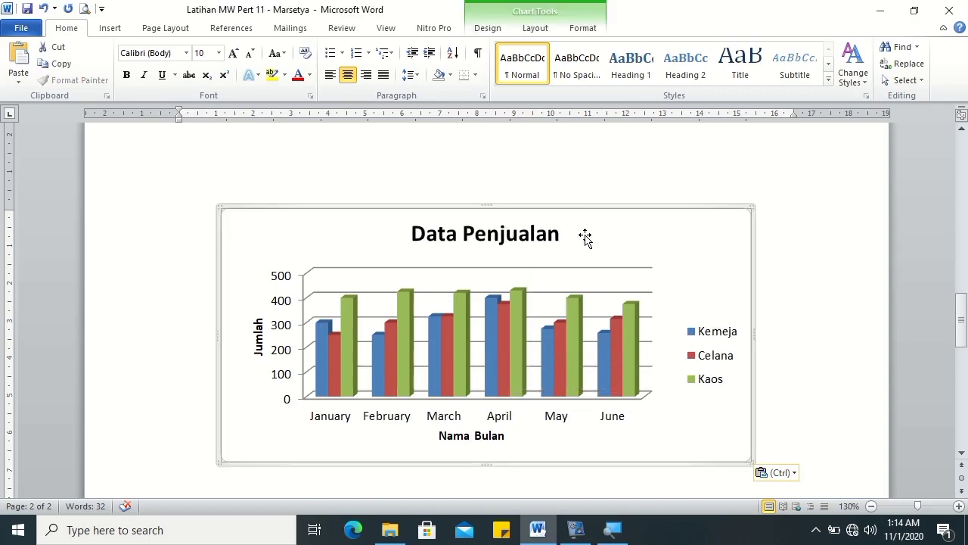
{"action": "right_click", "coordinate": [592, 235]}
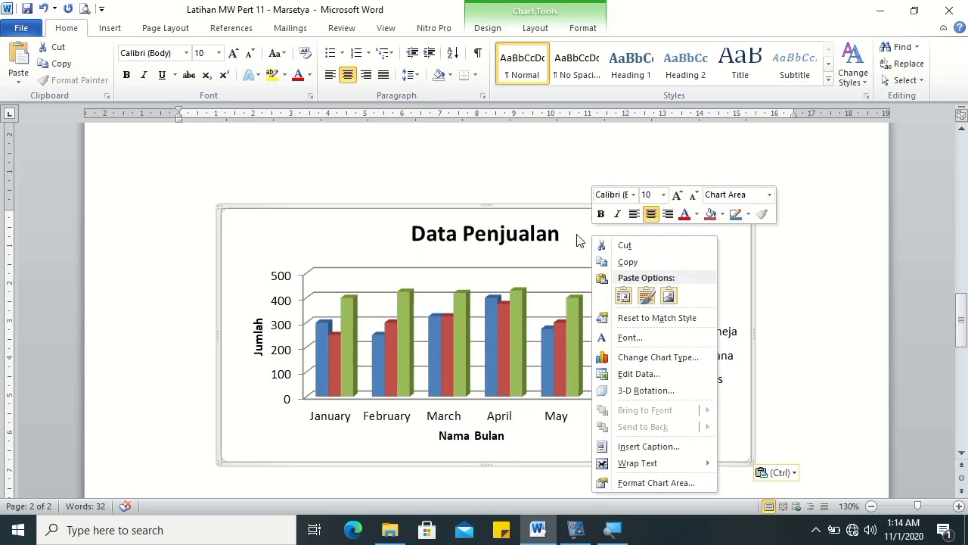
{"action": "left_click", "coordinate": [575, 239]}
{"action": "right_click", "coordinate": [575, 228]}
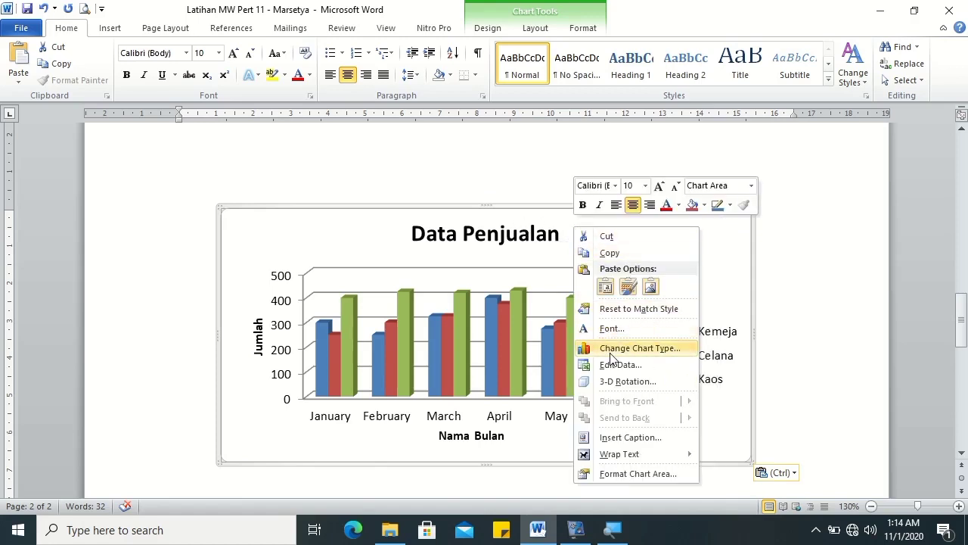
{"action": "left_click", "coordinate": [728, 274]}
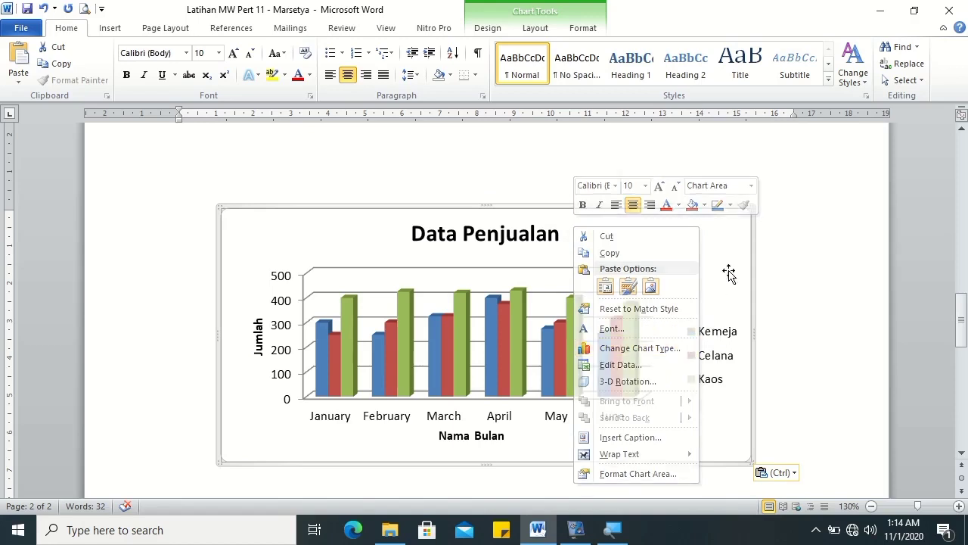
{"action": "left_click", "coordinate": [479, 31]}
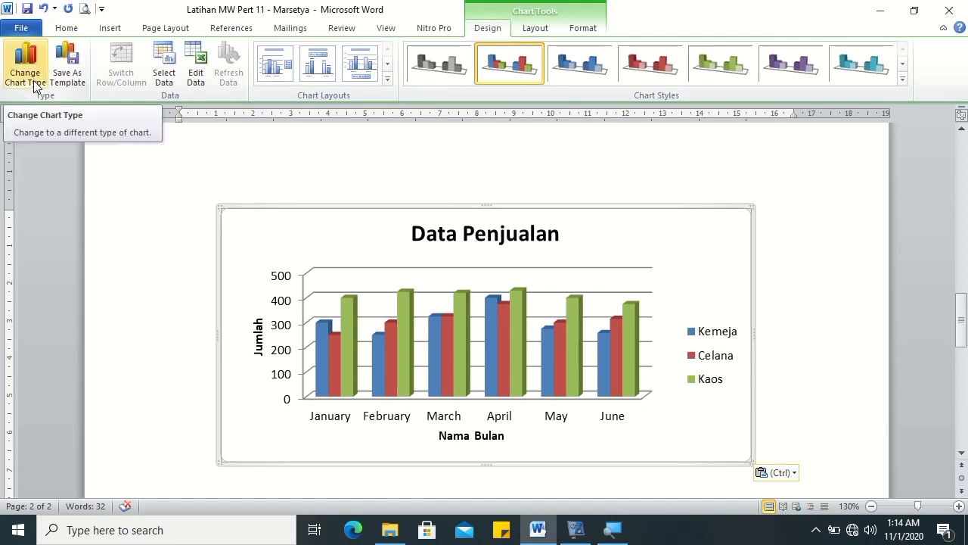
{"action": "left_click", "coordinate": [581, 28]}
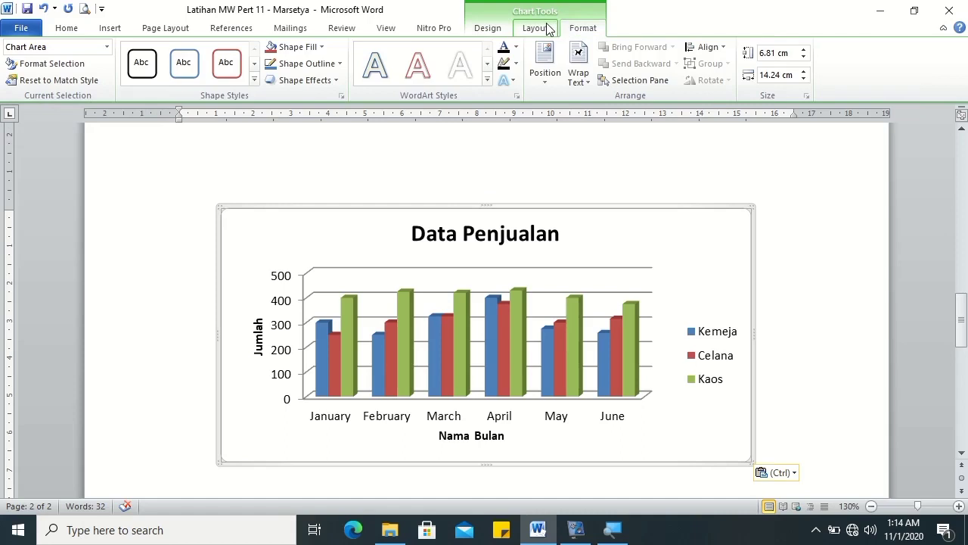
{"action": "left_click", "coordinate": [548, 28]}
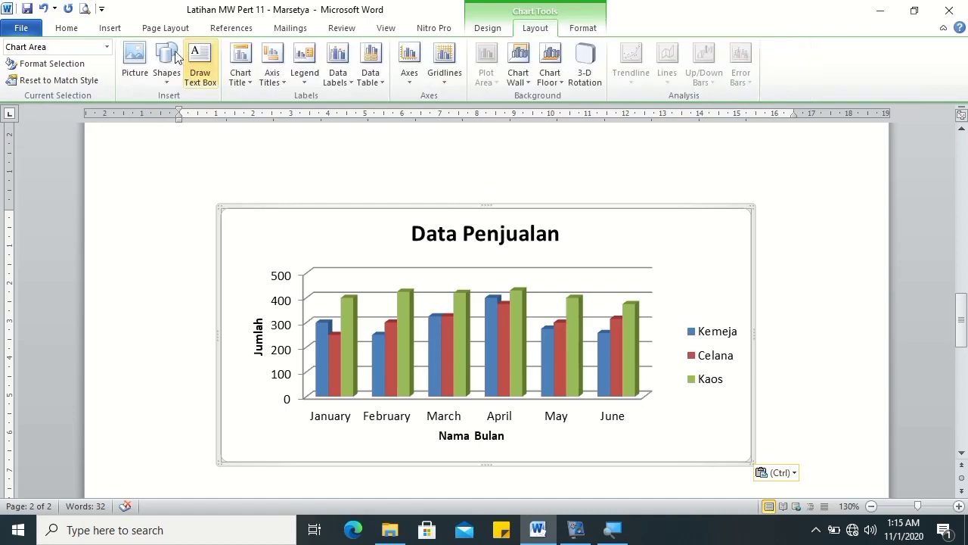
{"action": "left_click", "coordinate": [487, 28]}
{"action": "left_click", "coordinate": [25, 67]}
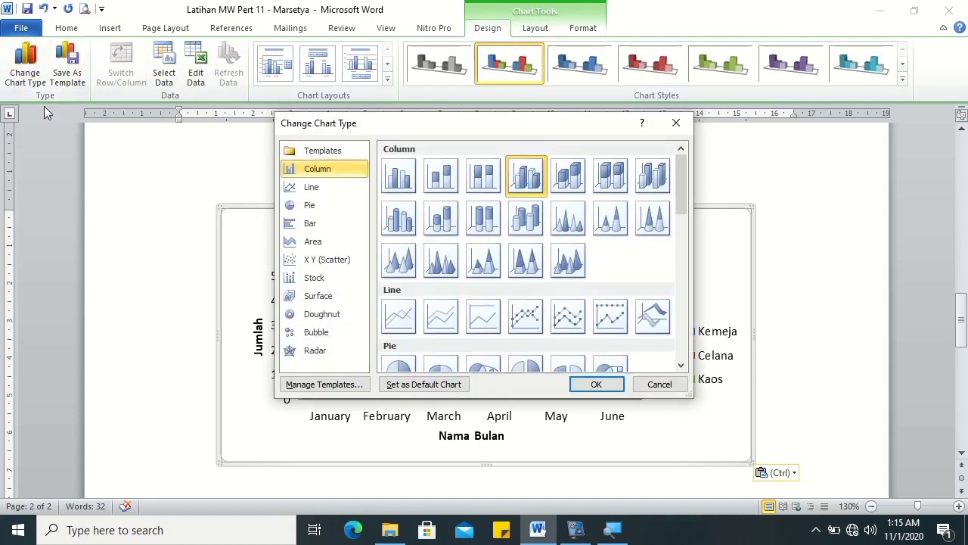
{"action": "left_click", "coordinate": [311, 188]}
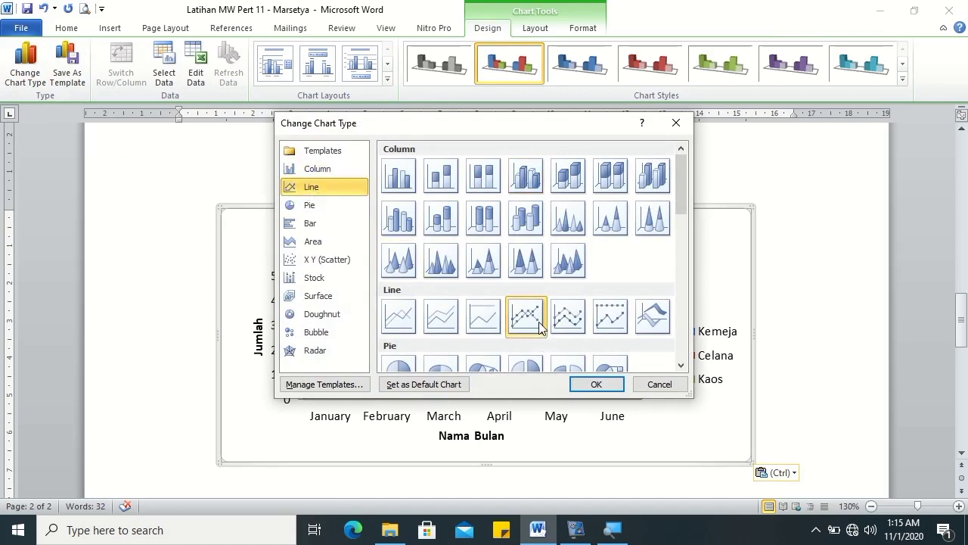
{"action": "left_click", "coordinate": [585, 388]}
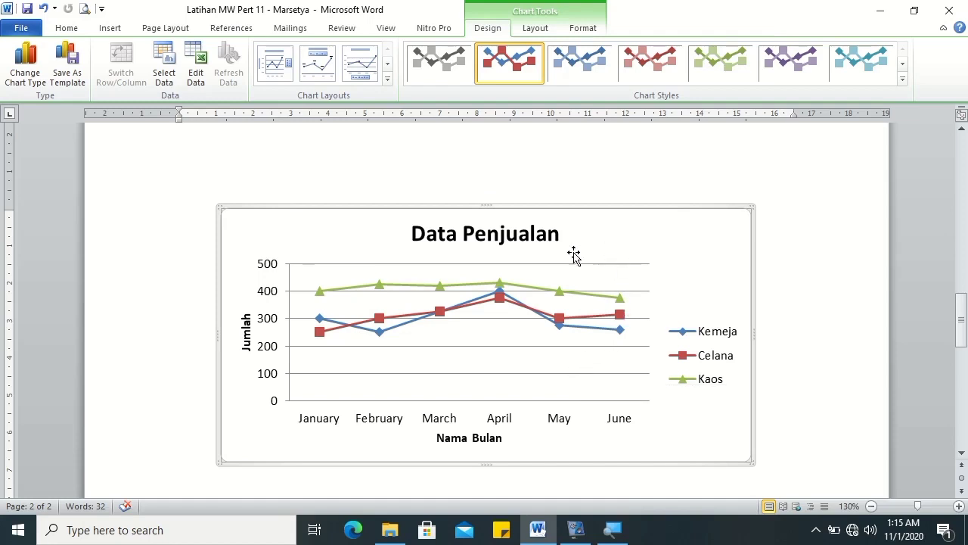
- Switch the Data Penjualan line chart to the plain Line subtype without markers
{"action": "right_click", "coordinate": [640, 230]}
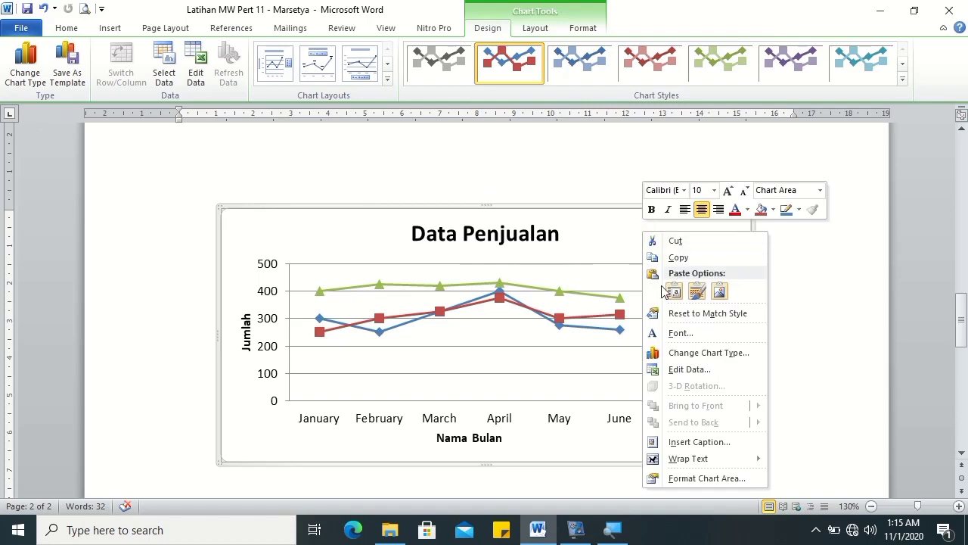
{"action": "left_click", "coordinate": [688, 356]}
{"action": "left_click", "coordinate": [404, 321]}
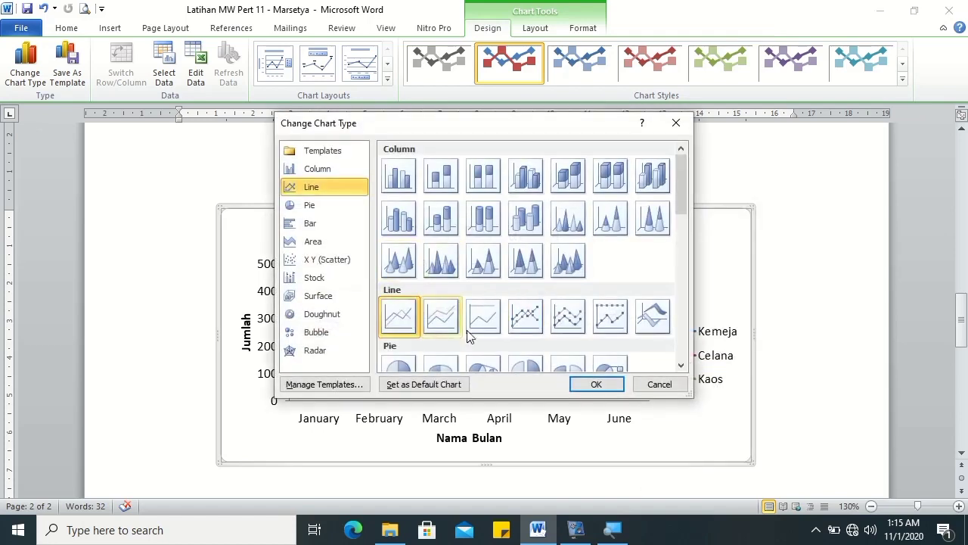
{"action": "left_click", "coordinate": [590, 387]}
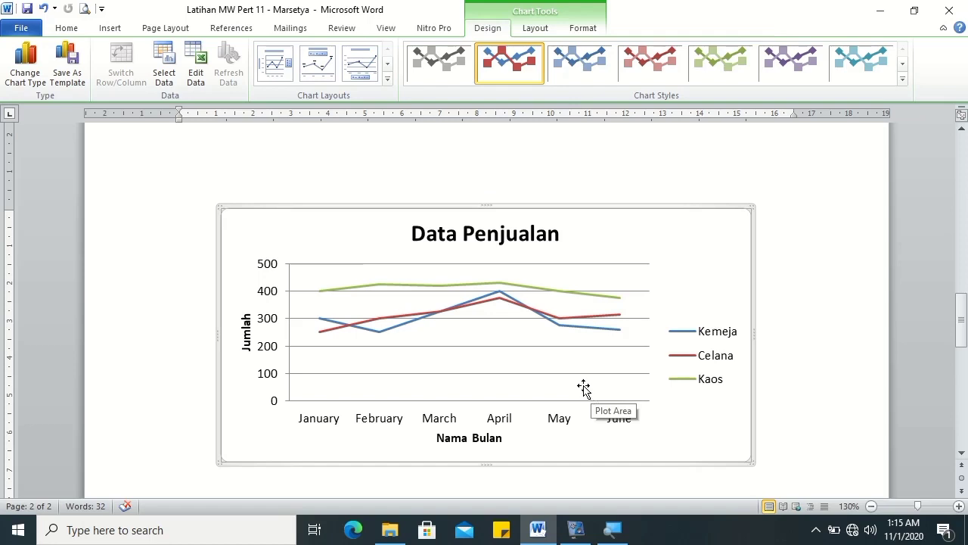
- Paste another copy of the 3-D Data Penjualan column chart below the line chart, centred
{"action": "left_click_drag", "start_coordinate": [962, 323], "coordinate": [962, 215]}
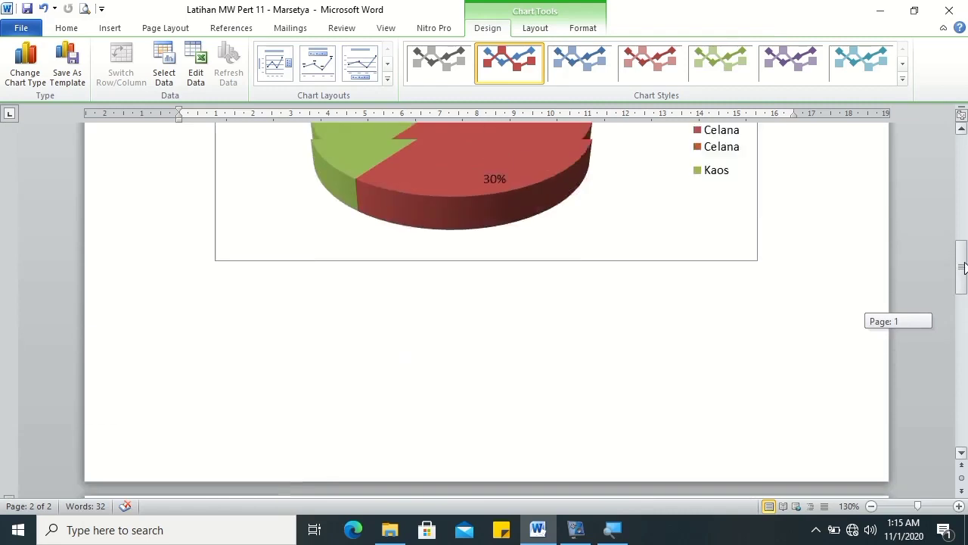
{"action": "left_click", "coordinate": [719, 189]}
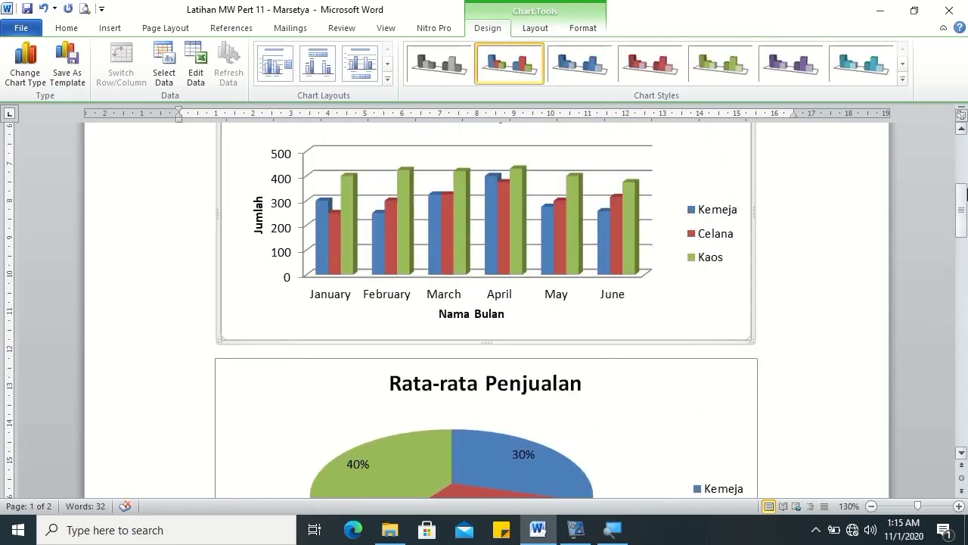
{"action": "scroll", "coordinate": [610, 308], "scroll_direction": "down", "scroll_amount": 10}
{"action": "scroll", "coordinate": [609, 309], "scroll_direction": "down", "scroll_amount": 6}
{"action": "scroll", "coordinate": [610, 308], "scroll_direction": "down", "scroll_amount": 3}
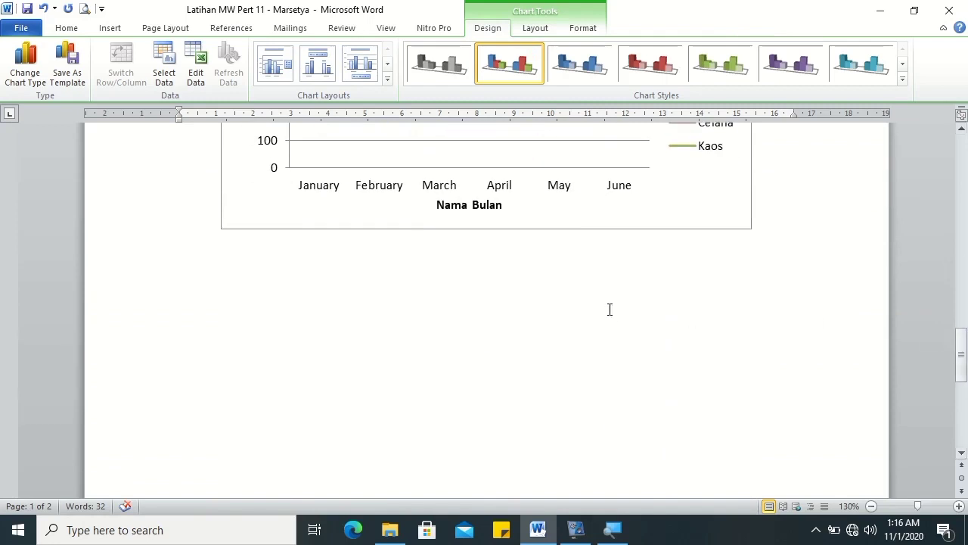
{"action": "left_click", "coordinate": [556, 258]}
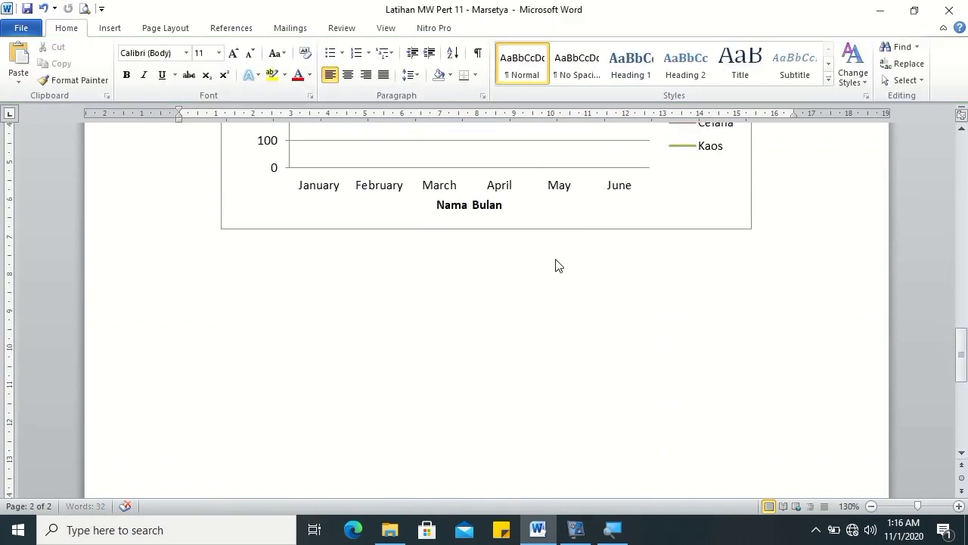
{"action": "key", "text": "ctrl+v"}
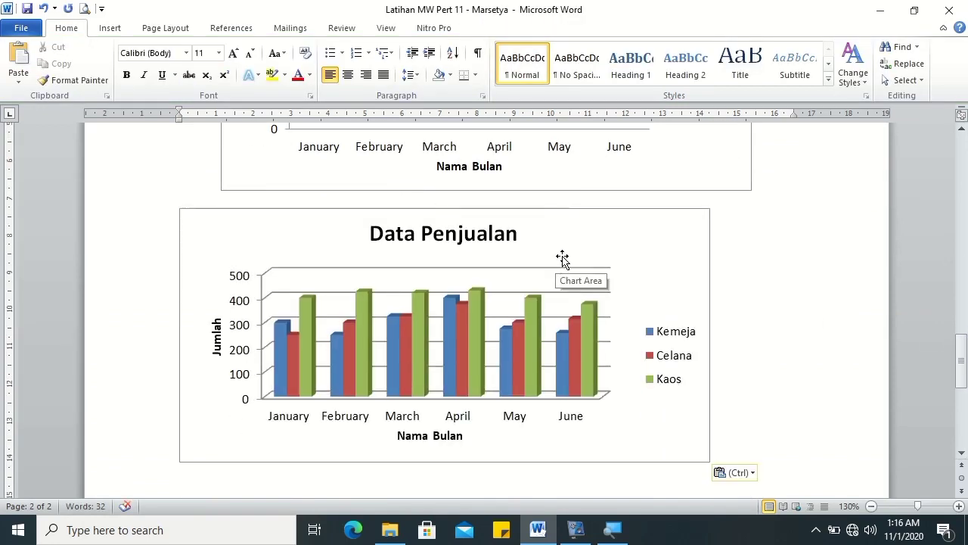
{"action": "key", "text": "ctrl+e"}
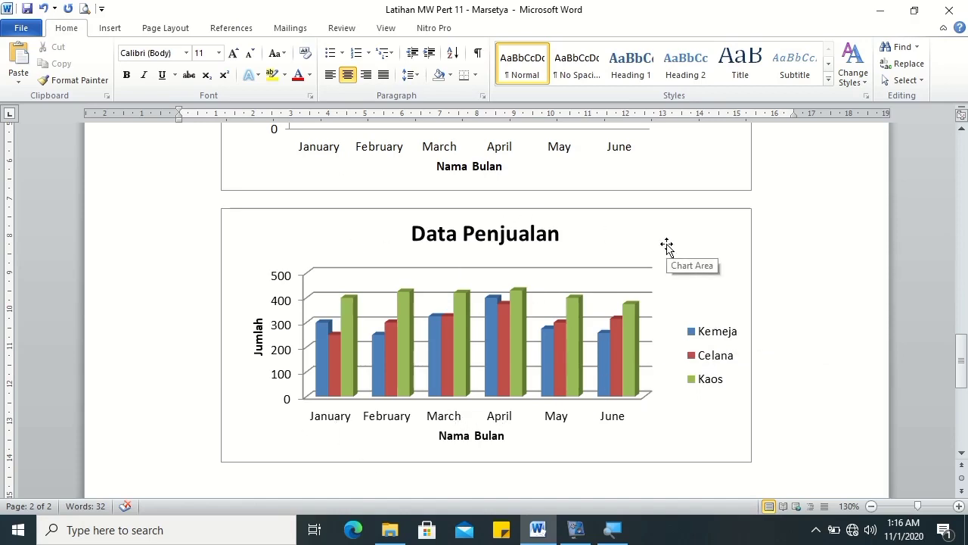
- Switch Row/Column from the chart's data sheet so each month becomes a series, then select the Nama Bulan axis title
{"action": "right_click", "coordinate": [666, 246]}
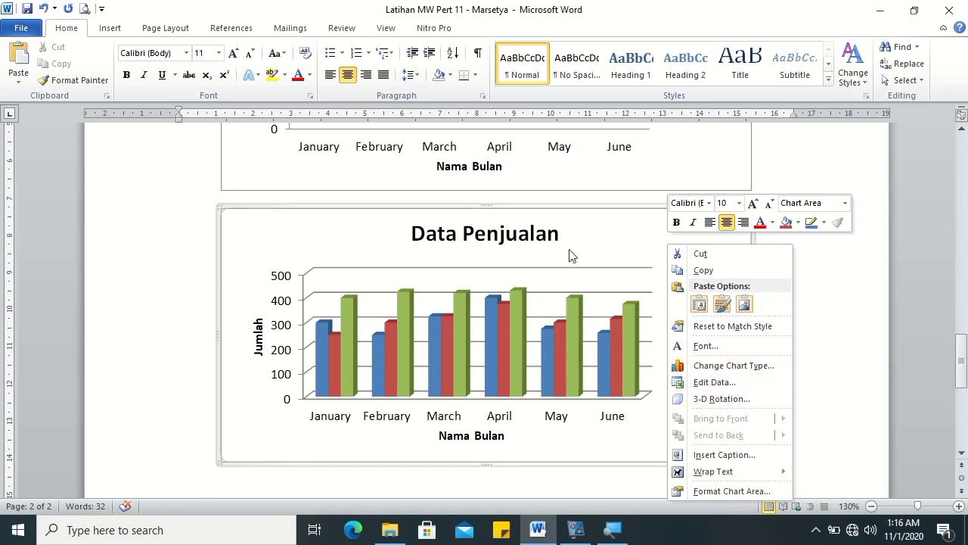
{"action": "left_click", "coordinate": [697, 382]}
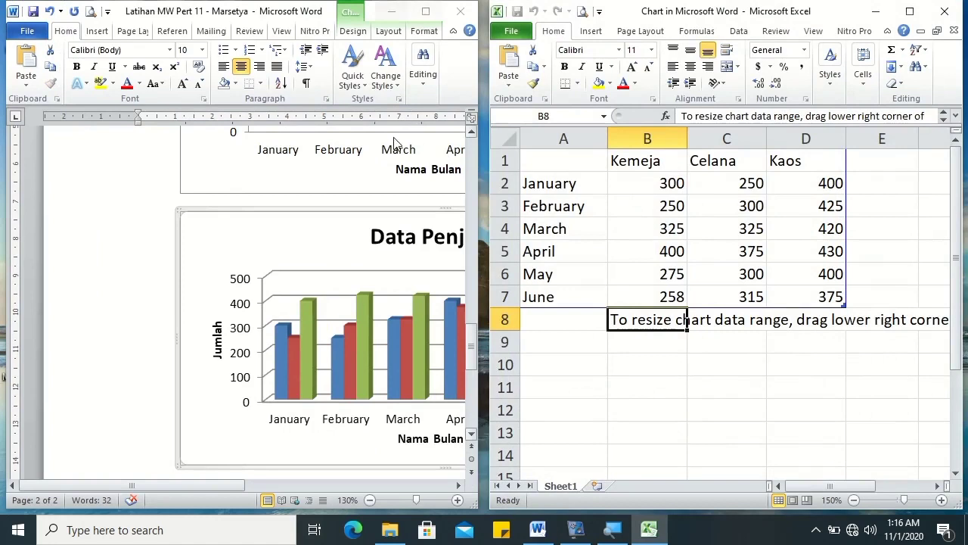
{"action": "left_click", "coordinate": [352, 30]}
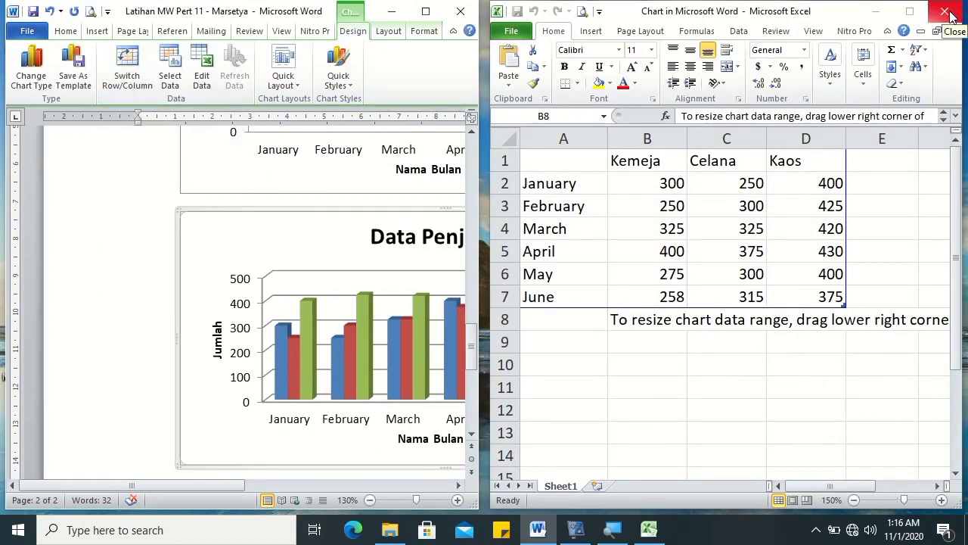
{"action": "left_click", "coordinate": [947, 12]}
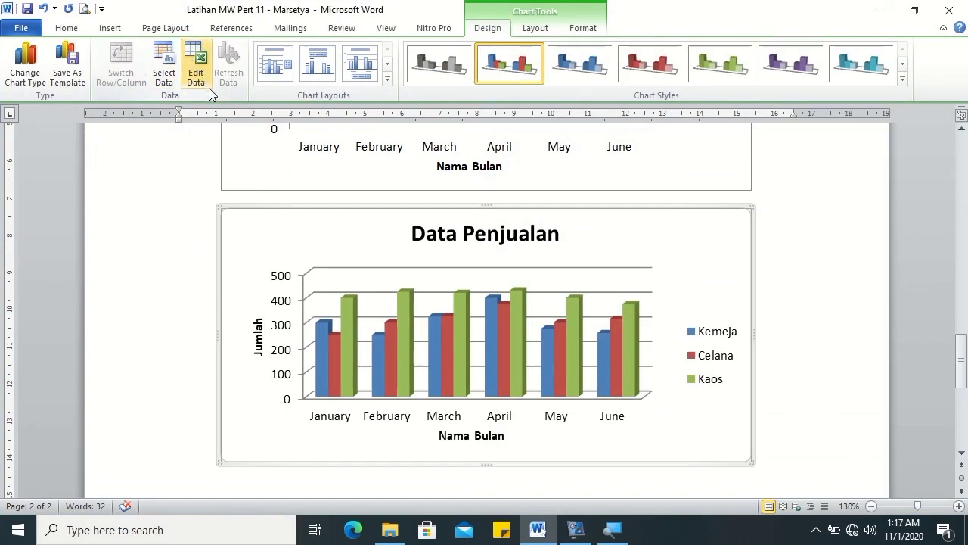
{"action": "left_click", "coordinate": [209, 88]}
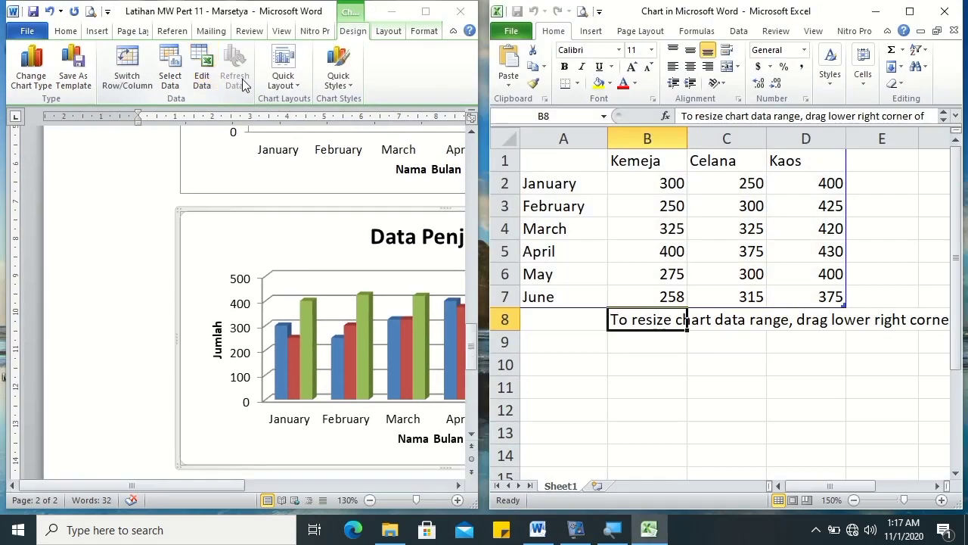
{"action": "left_click", "coordinate": [118, 70]}
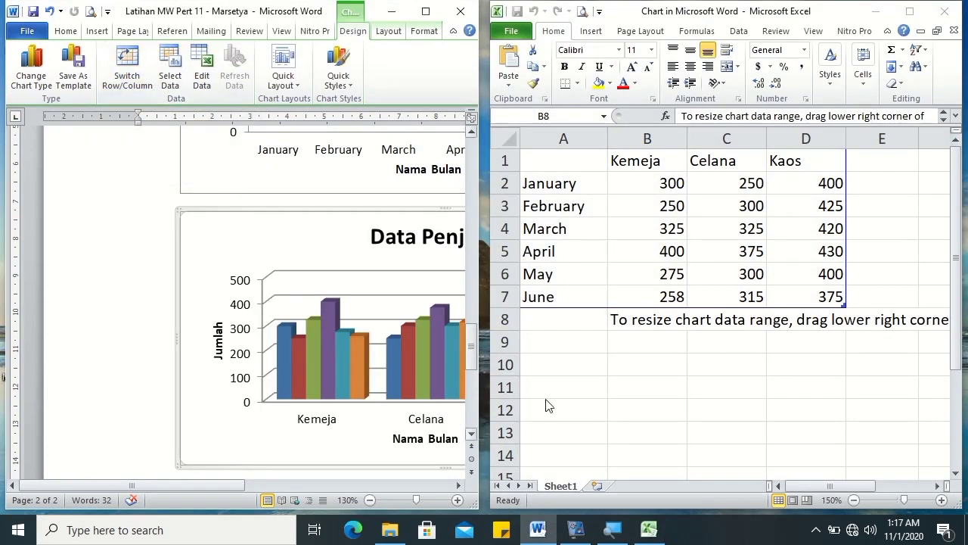
{"action": "left_click", "coordinate": [945, 12]}
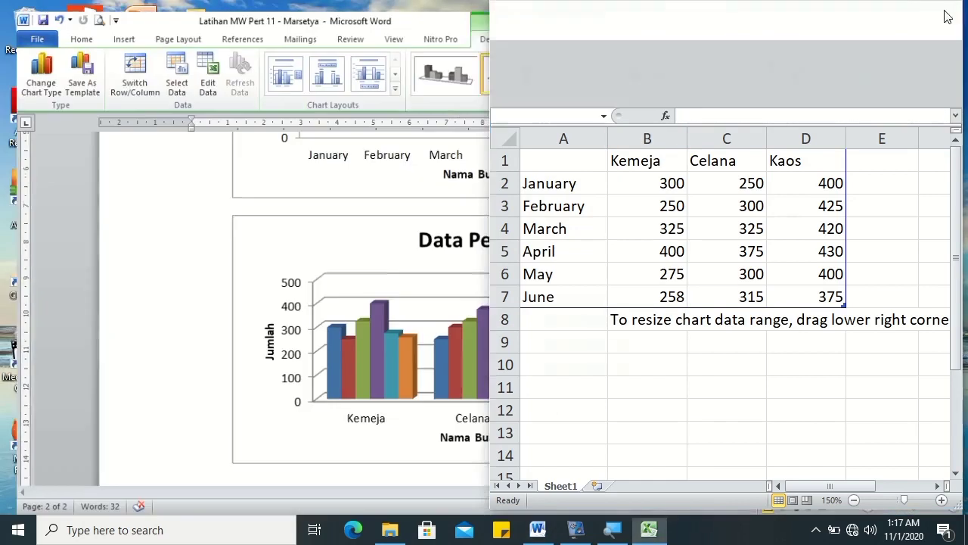
{"action": "left_click", "coordinate": [447, 437]}
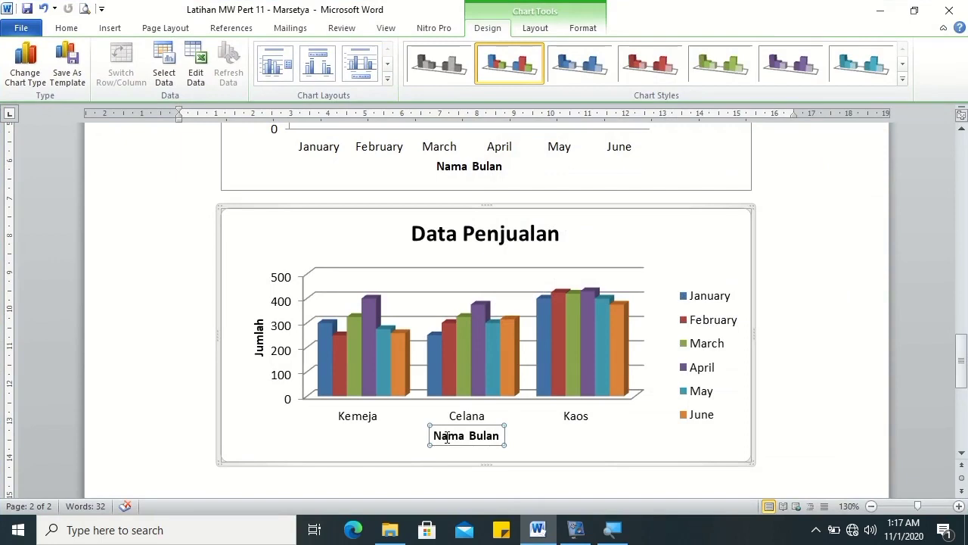
{"action": "left_click", "coordinate": [468, 436]}
- Change the horizontal axis title to 'Nama Barang' and paste the caption note text box above the table
{"action": "left_click_drag", "start_coordinate": [488, 435], "coordinate": [500, 436]}
{"action": "key", "text": "BackSpace"}
{"action": "type", "text": "arang"}
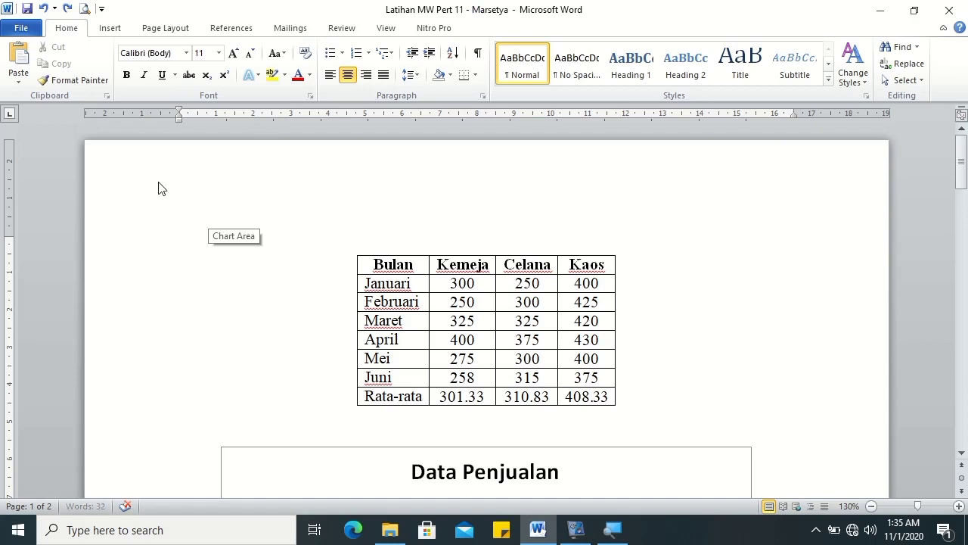
{"action": "key", "text": "ctrl+v"}
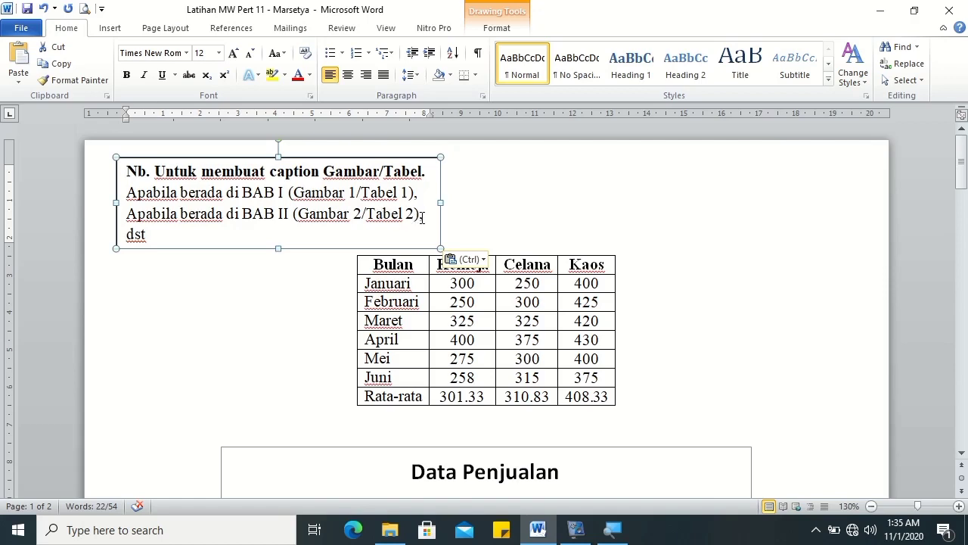
- Delete the caption-instructions note box above the monthly sales table
{"action": "type", "text": ","}
{"action": "key", "text": "Delete"}
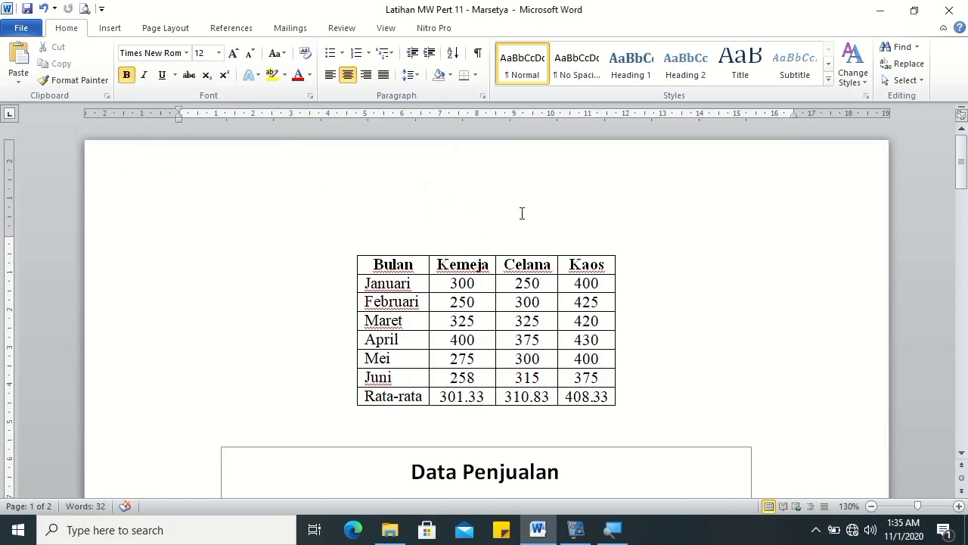
{"action": "left_click", "coordinate": [961, 169]}
{"action": "left_click_drag", "start_coordinate": [960, 169], "coordinate": [960, 221]}
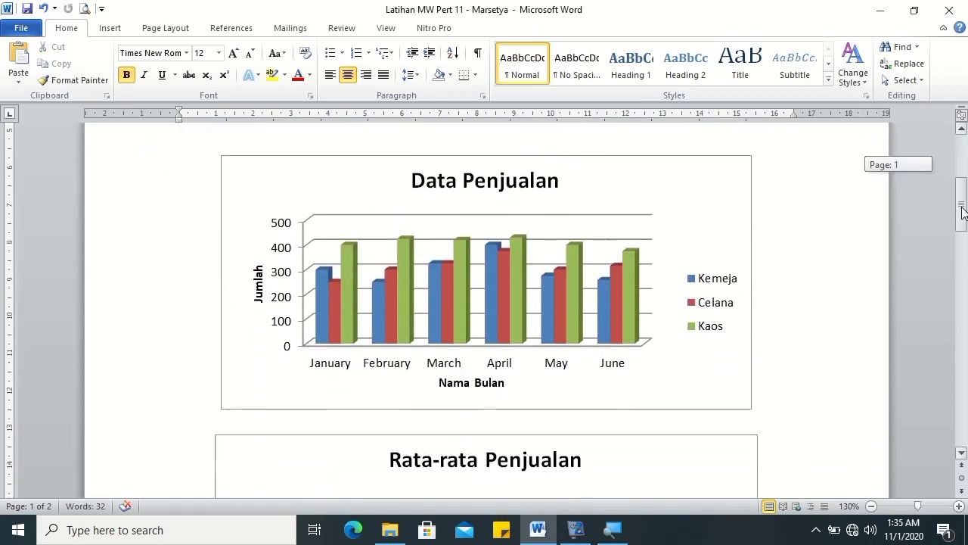
{"action": "left_click", "coordinate": [552, 322]}
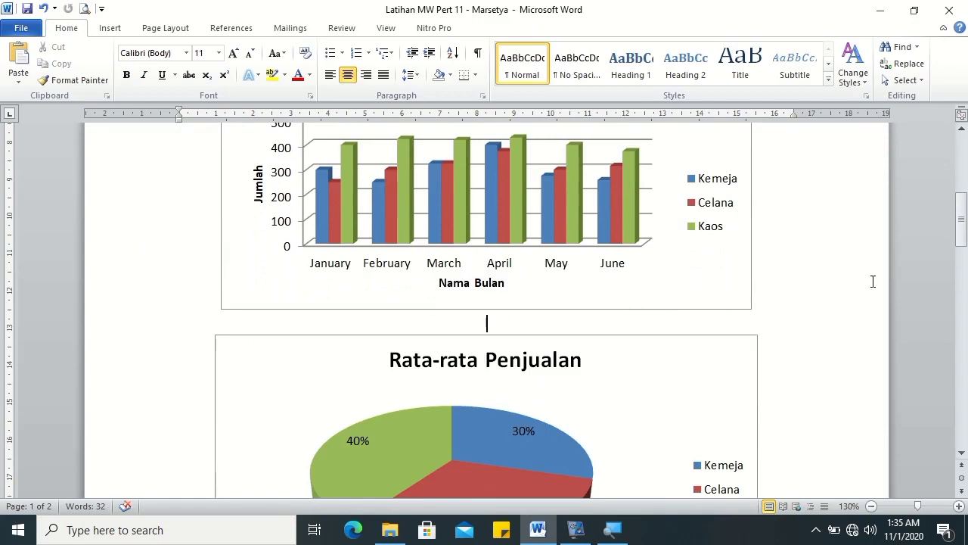
{"action": "left_click_drag", "start_coordinate": [962, 236], "coordinate": [964, 219]}
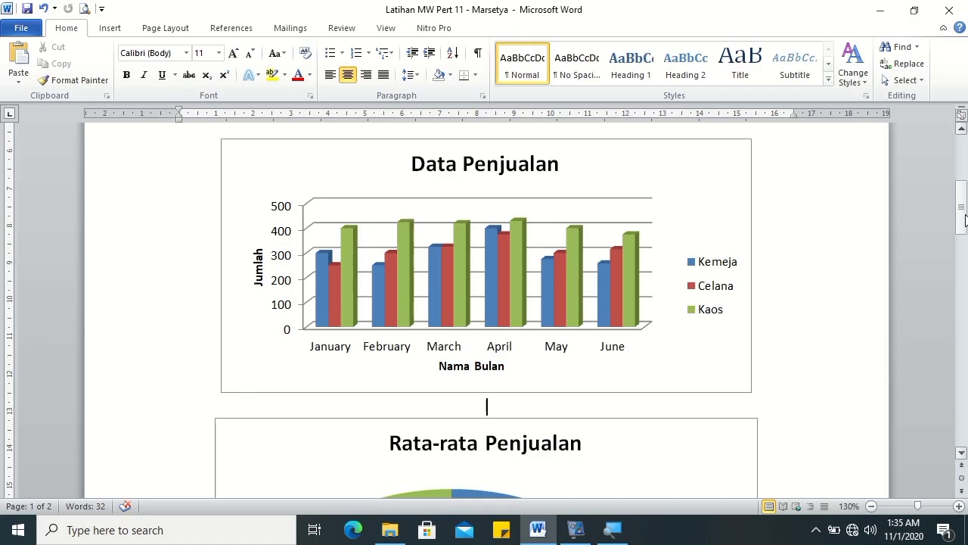
- Caption the column chart 'Grafik Batang Data Penjualan'
{"action": "type", "text": "Ga"}
{"action": "key", "text": "BackSpace"}
{"action": "type", "text": "rafik "}
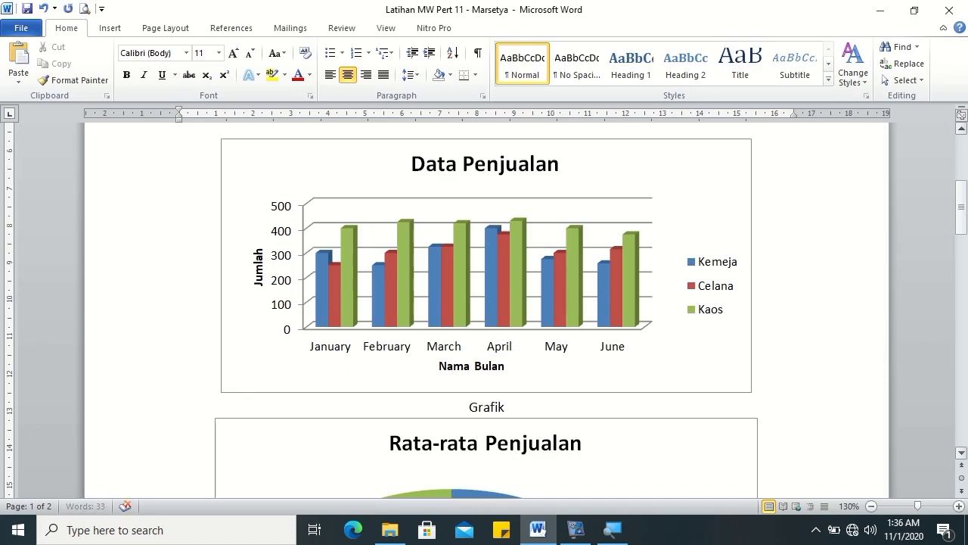
{"action": "type", "text": "Batang "}
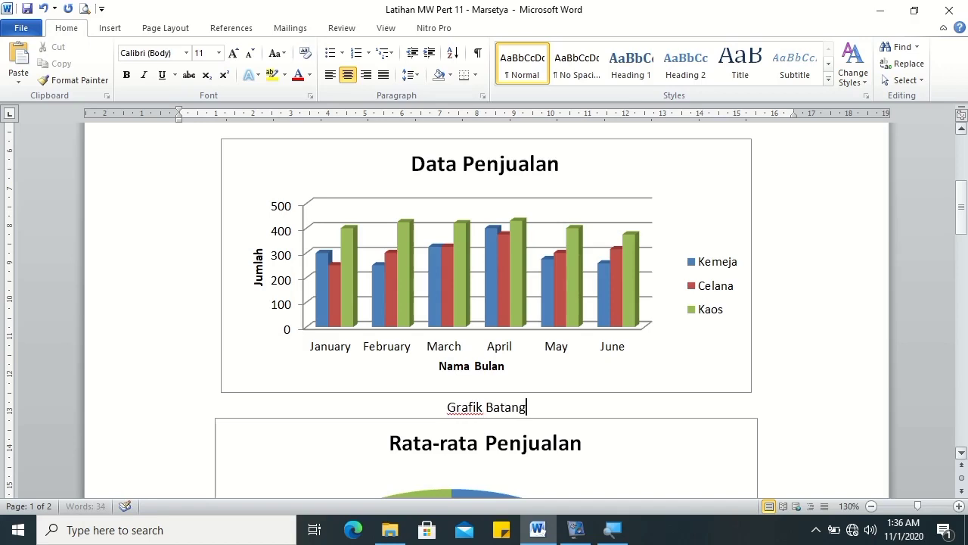
{"action": "type", "text": "Data Penjualan"}
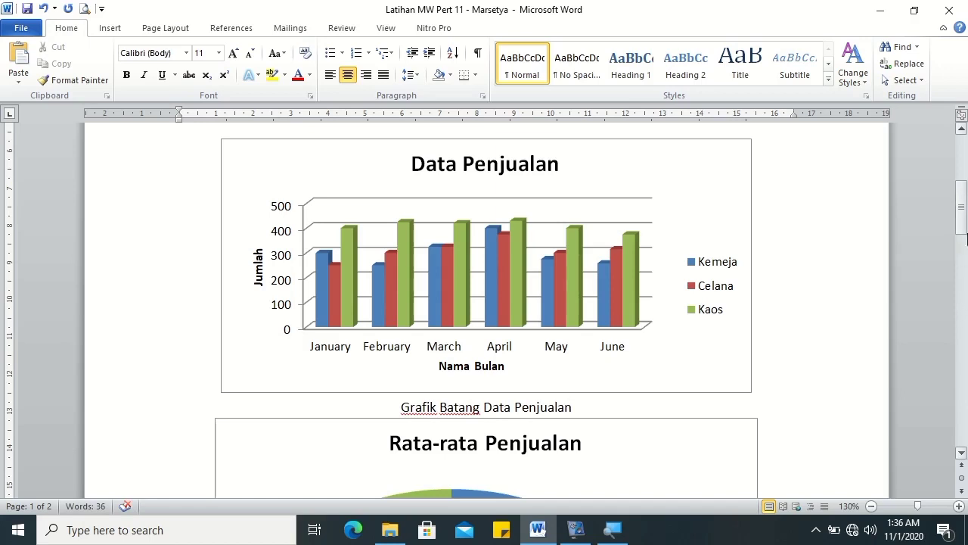
{"action": "left_click_drag", "start_coordinate": [961, 225], "coordinate": [963, 263]}
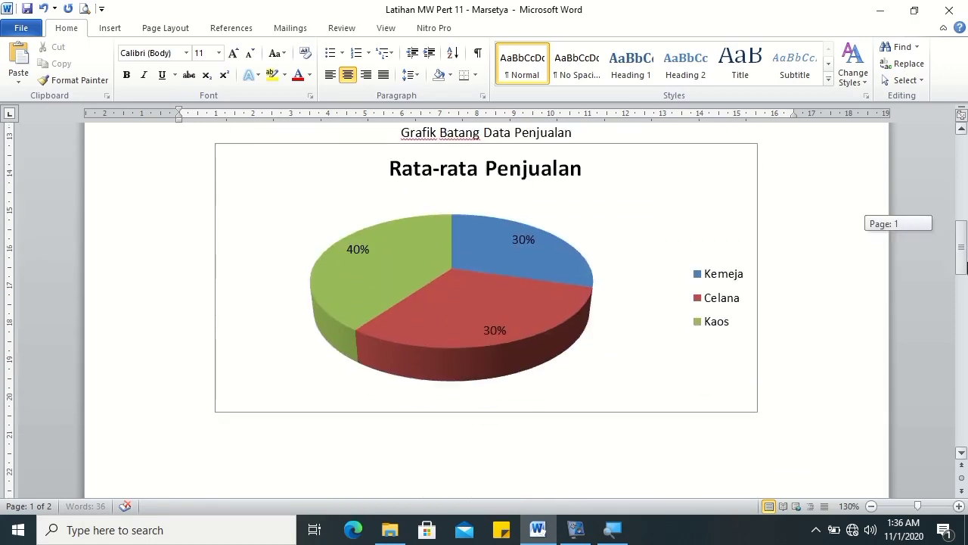
- Caption the pie chart 'Grafik Rata-rata Penjualan'
{"action": "left_click", "coordinate": [666, 446]}
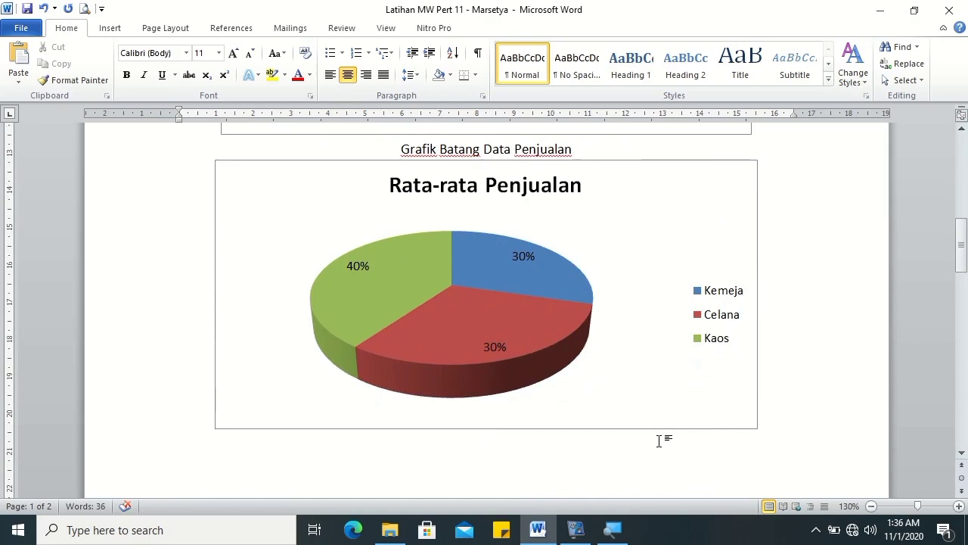
{"action": "type", "text": "Grafik Rata-rata Penju"}
{"action": "type", "text": "alan"}
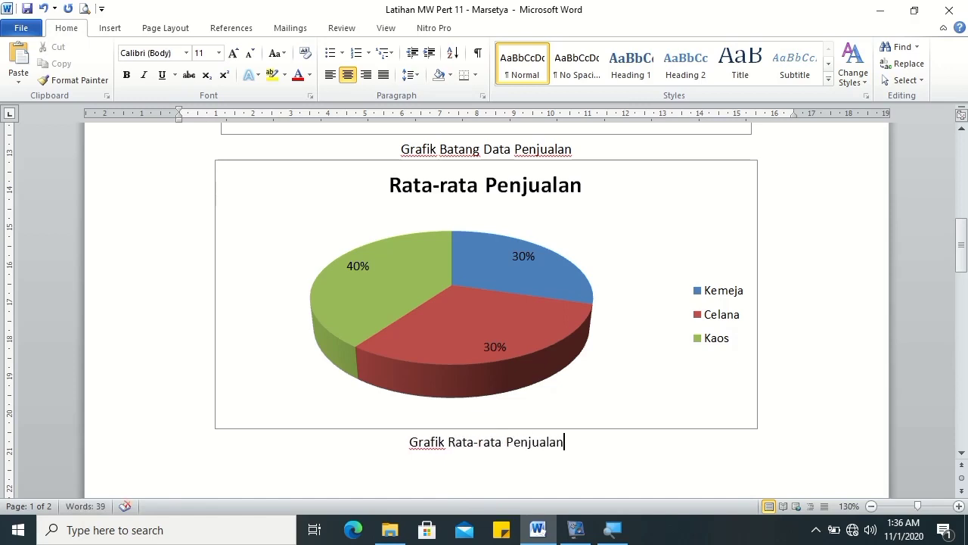
{"action": "left_click_drag", "start_coordinate": [961, 237], "coordinate": [963, 333]}
{"action": "left_click", "coordinate": [517, 330]}
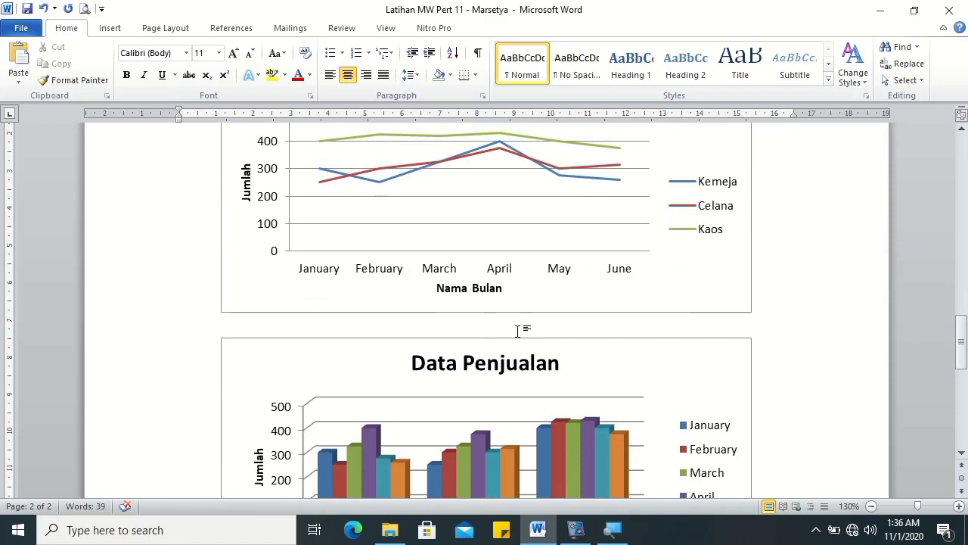
- Caption the line chart 'Grafik Line Data Penjualan' and the next bar chart 'Grafik Mengubah Arah Pembacaan Data'
{"action": "type", "text": "Grafik Line Data Penjualan"}
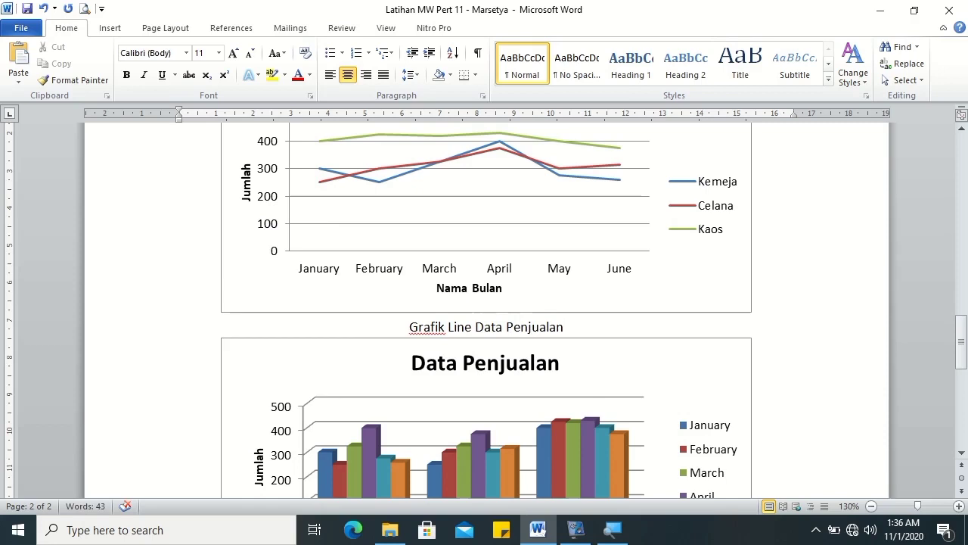
{"action": "scroll", "coordinate": [665, 331], "scroll_direction": "down", "scroll_amount": 5}
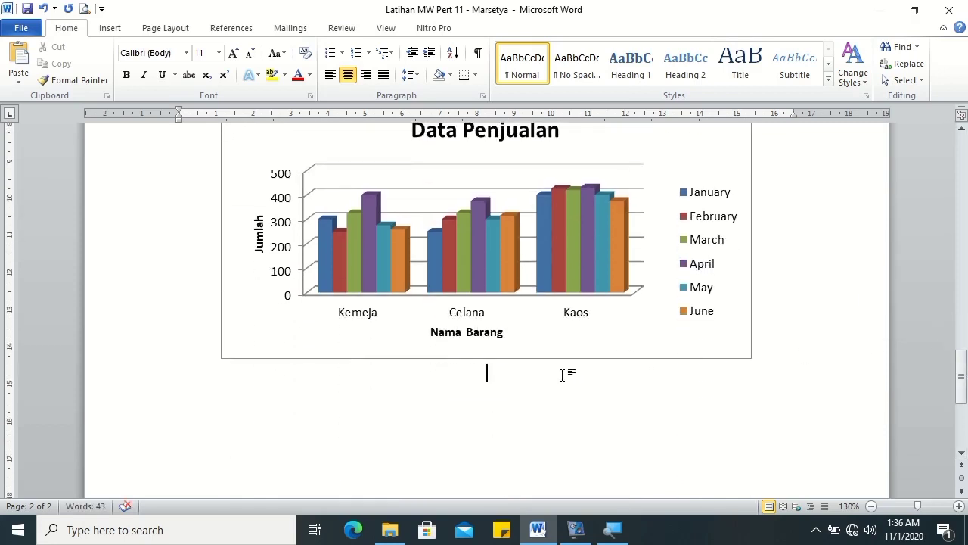
{"action": "type", "text": "Grafik"}
{"action": "type", "text": " M"}
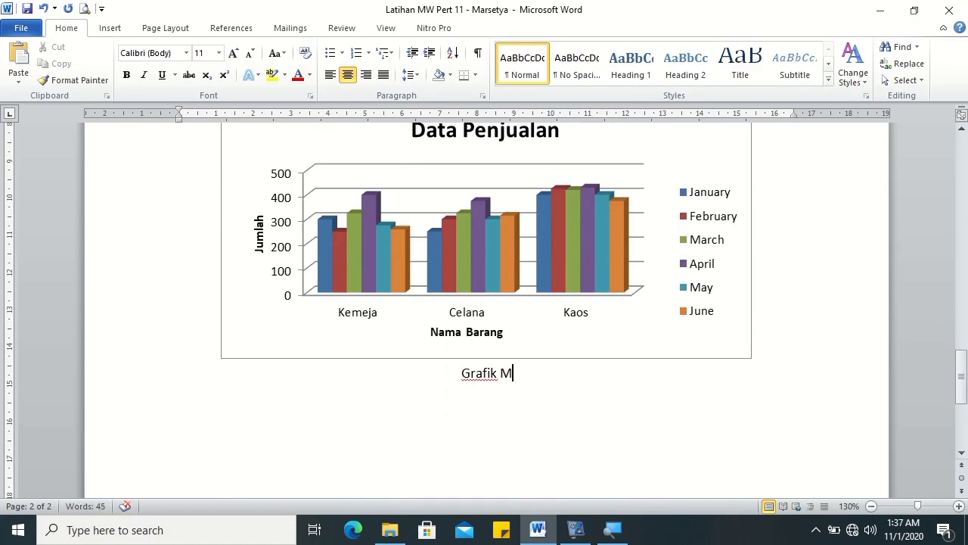
{"action": "type", "text": "engubah Arah Pembacaan Data"}
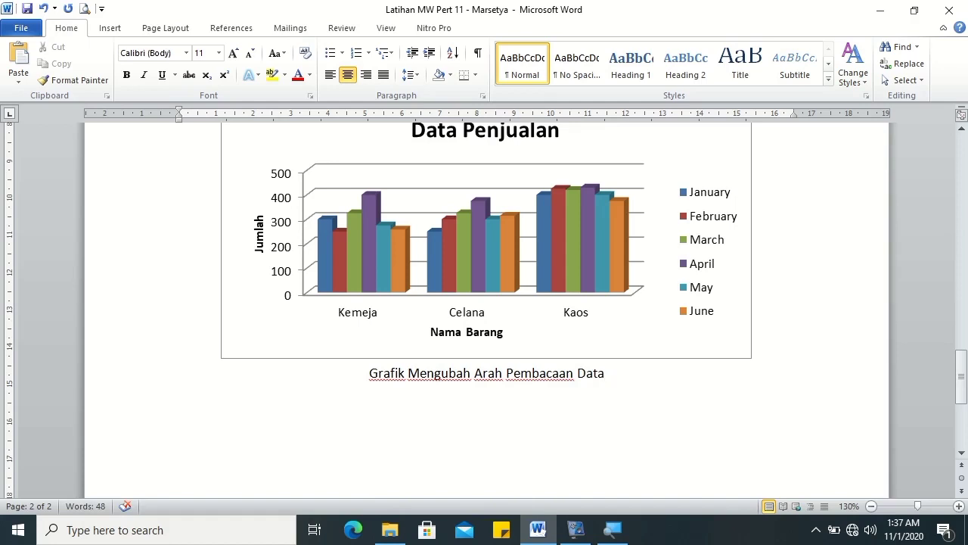
{"action": "left_click_drag", "start_coordinate": [960, 375], "coordinate": [960, 251]}
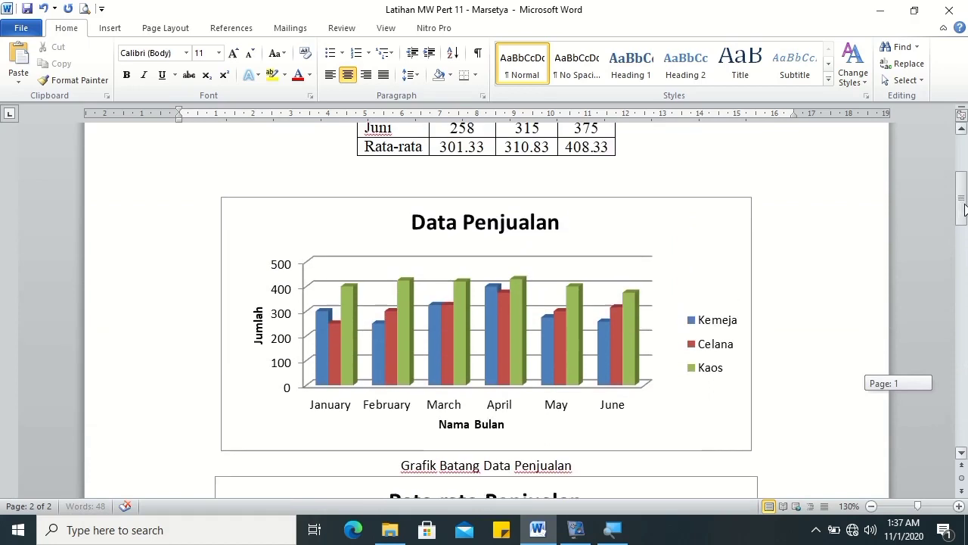
- Put the caret before 'Grafik Batang Data Penjualan' with the References tools shown
{"action": "left_click_drag", "start_coordinate": [961, 251], "coordinate": [961, 198]}
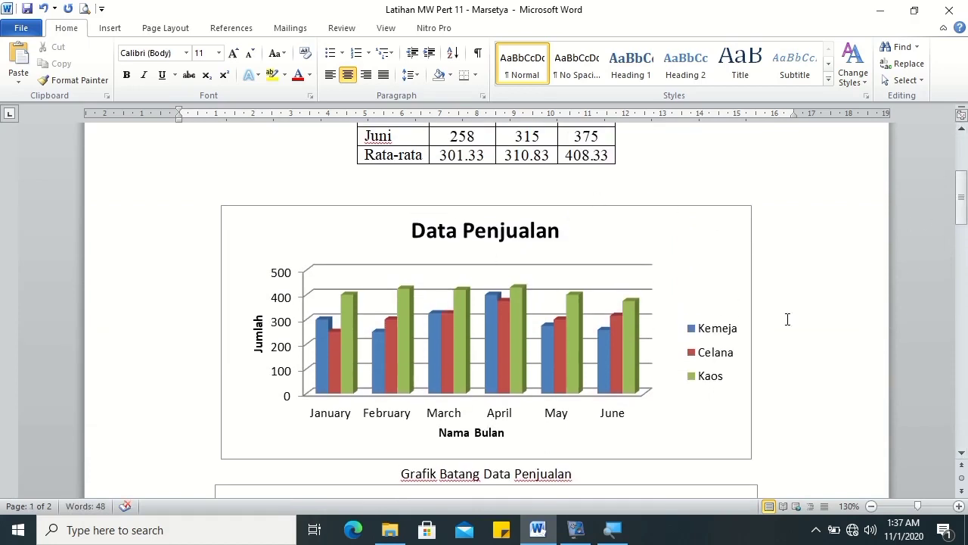
{"action": "left_click_drag", "start_coordinate": [961, 204], "coordinate": [961, 182]}
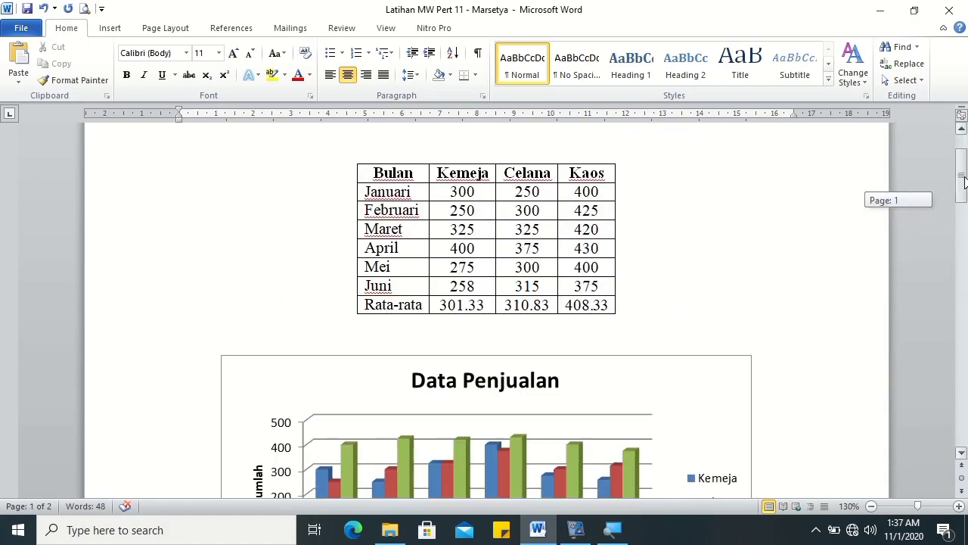
{"action": "scroll", "coordinate": [505, 317], "scroll_direction": "down", "scroll_amount": 15}
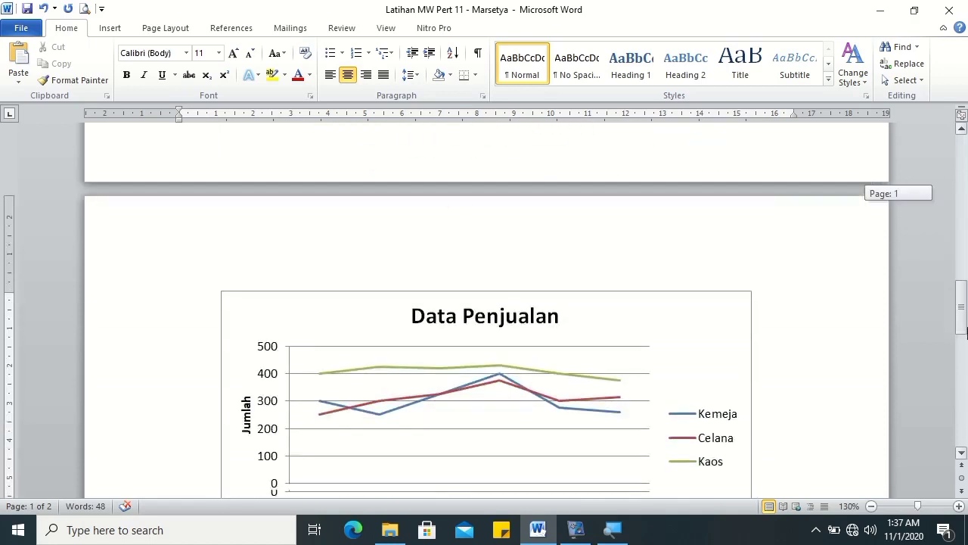
{"action": "left_click_drag", "start_coordinate": [962, 341], "coordinate": [964, 219]}
{"action": "left_click", "coordinate": [393, 398]}
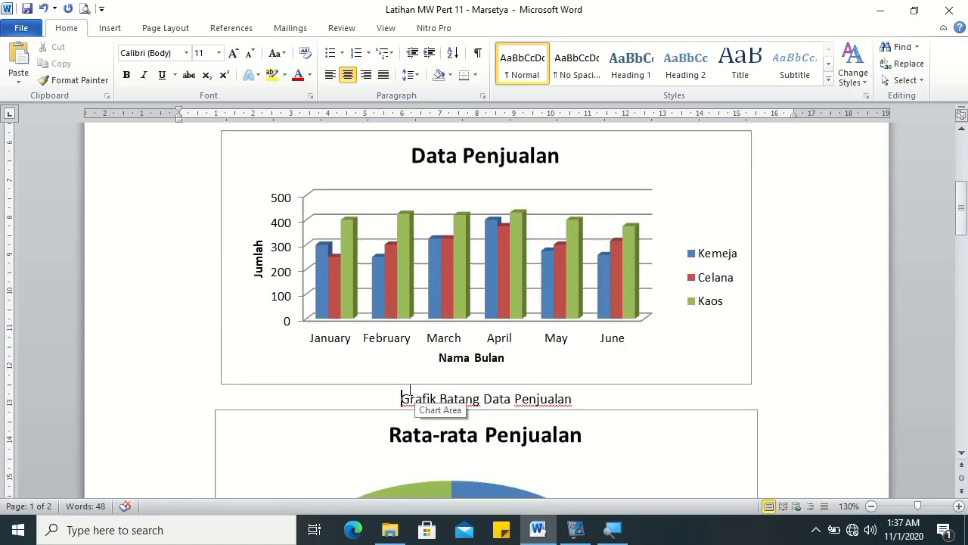
{"action": "left_click", "coordinate": [229, 28]}
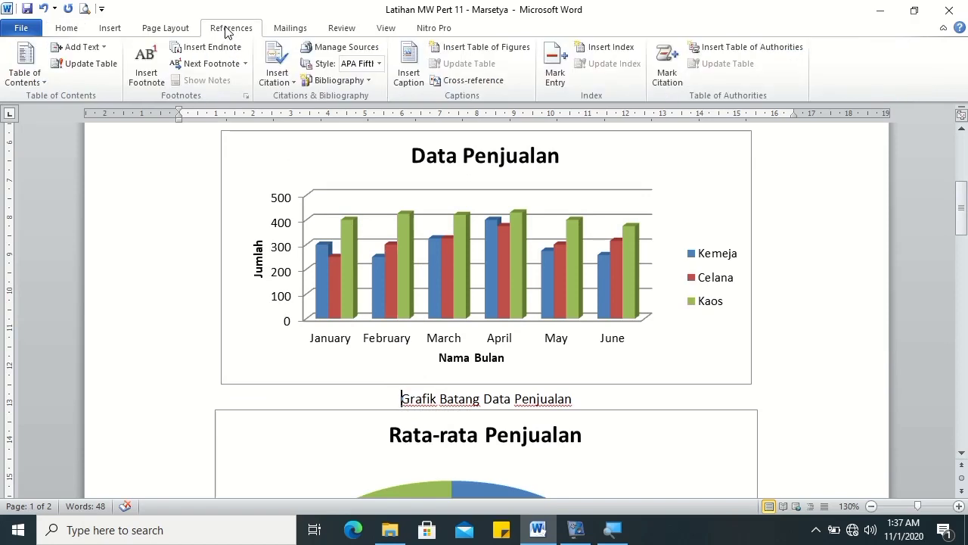
- Insert a numbered caption with new label 'Gambar 1.' before the column chart caption
{"action": "left_click", "coordinate": [405, 87]}
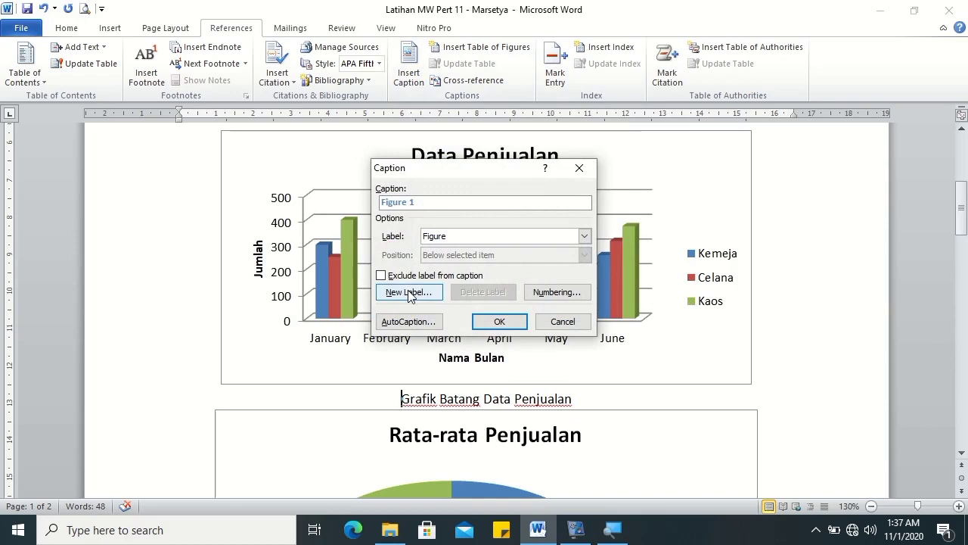
{"action": "left_click", "coordinate": [584, 236]}
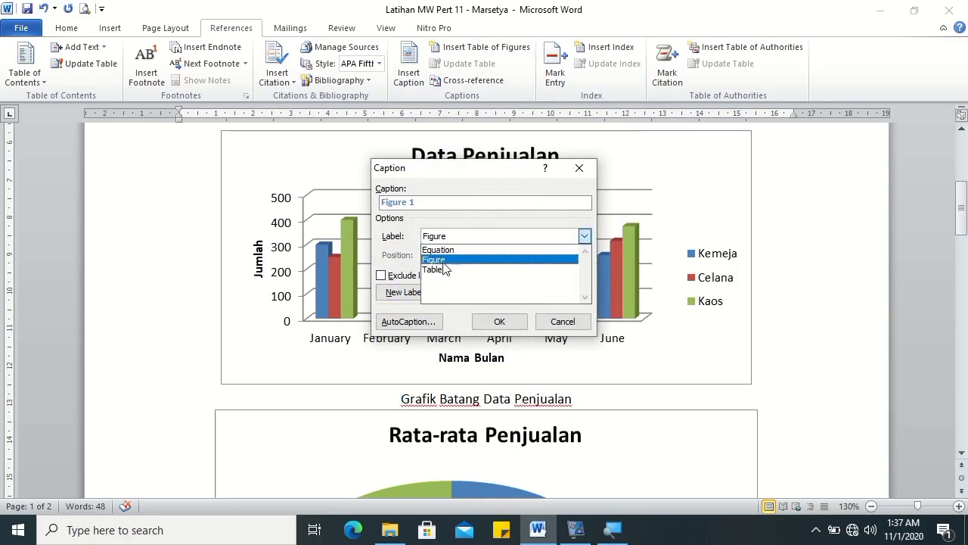
{"action": "left_click", "coordinate": [399, 254]}
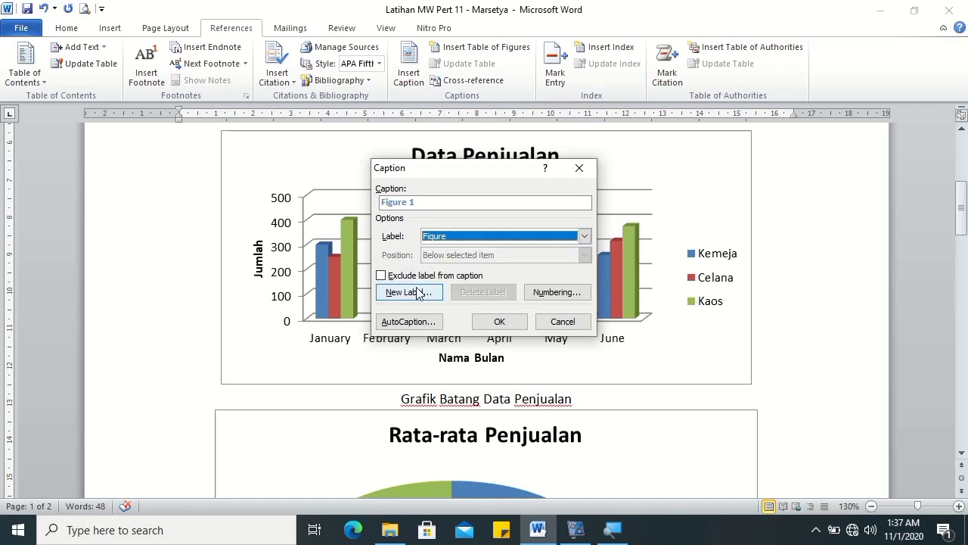
{"action": "left_click", "coordinate": [415, 294]}
{"action": "type", "text": "Gambar 1."}
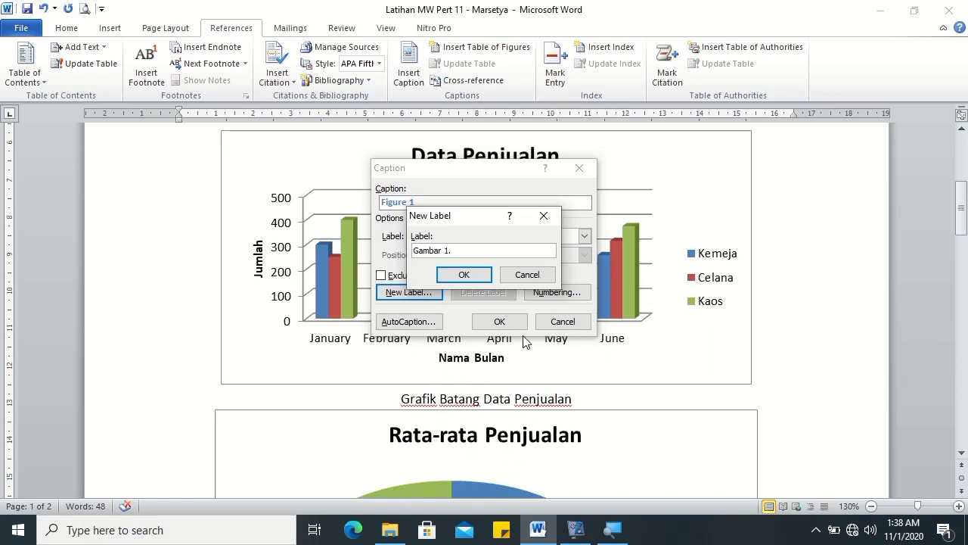
{"action": "left_click", "coordinate": [467, 275]}
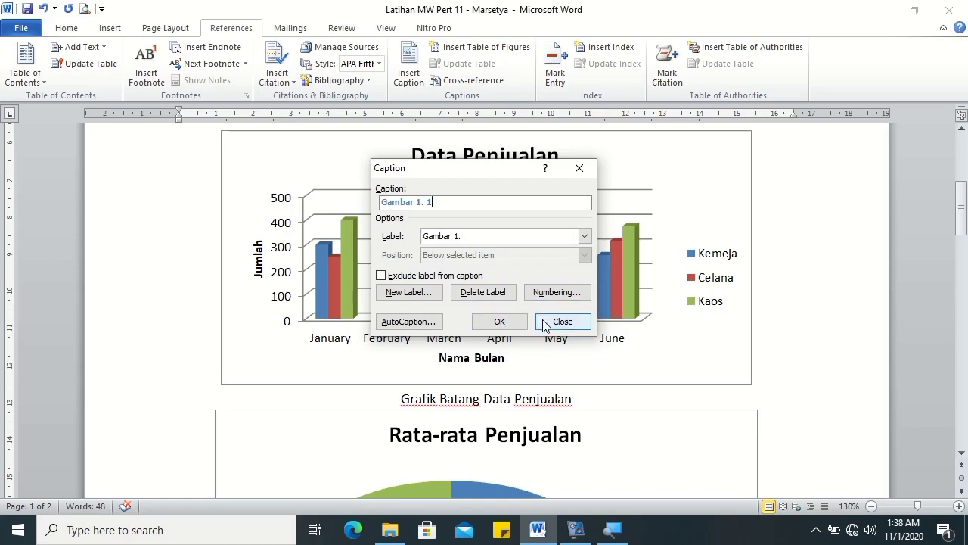
{"action": "left_click", "coordinate": [501, 322]}
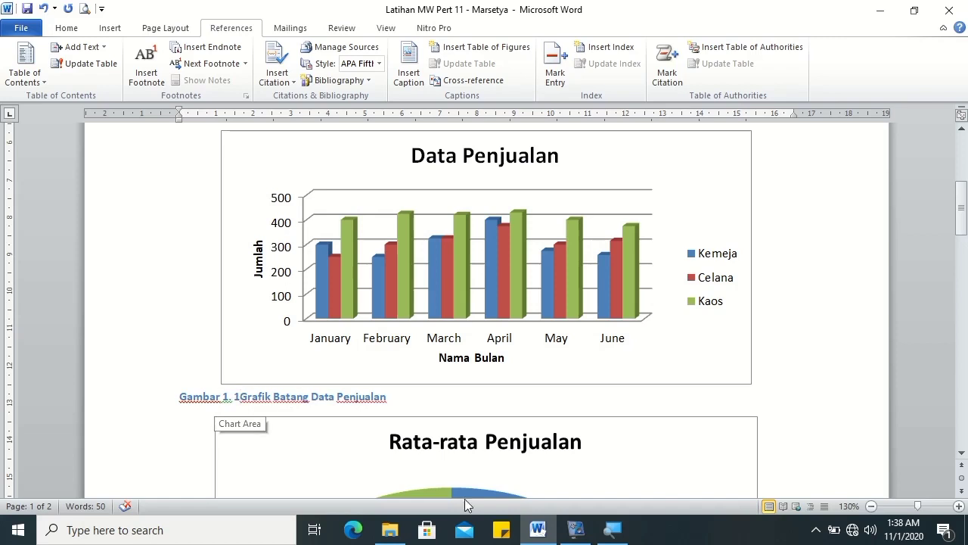
- Modify the Caption style to Times New Roman 10 pt, centered, with automatic black font
{"action": "left_click", "coordinate": [67, 28]}
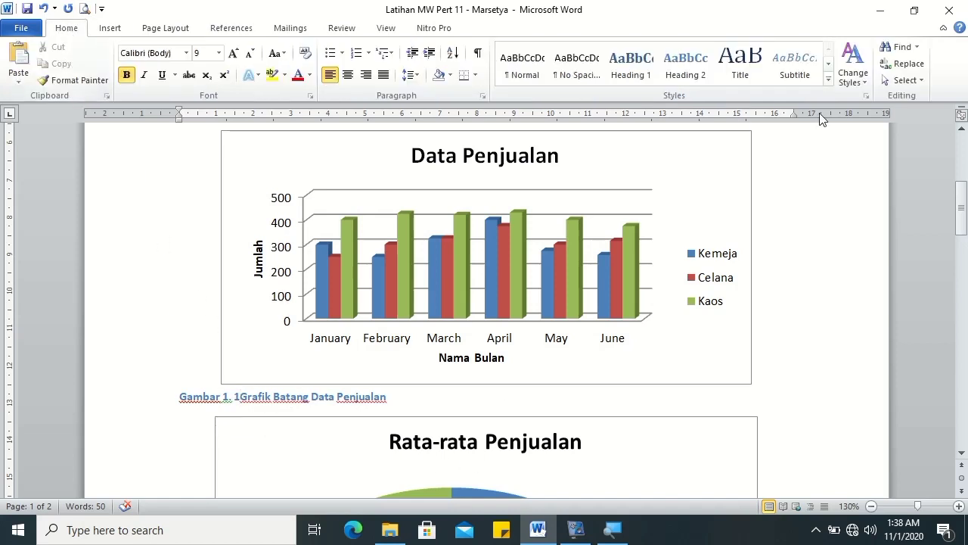
{"action": "left_click", "coordinate": [828, 78]}
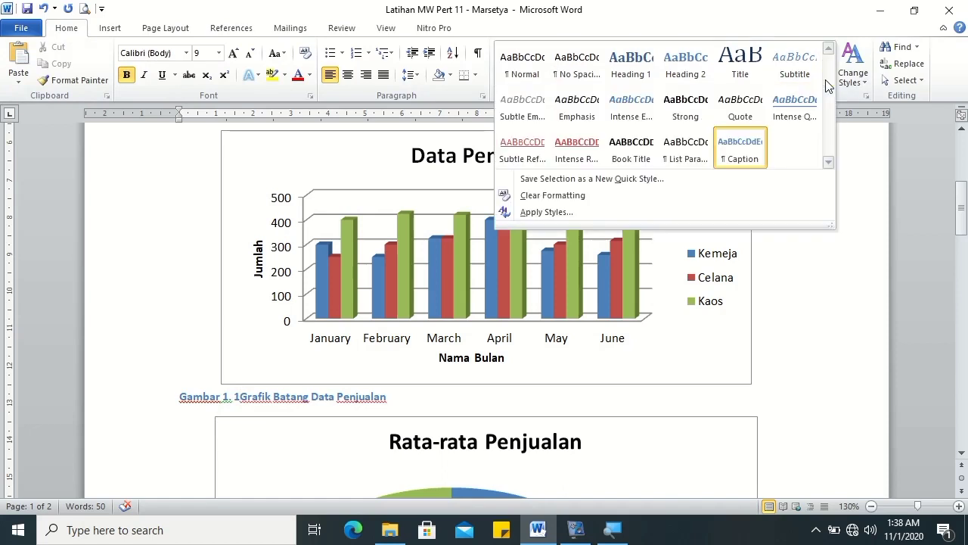
{"action": "left_click", "coordinate": [860, 167]}
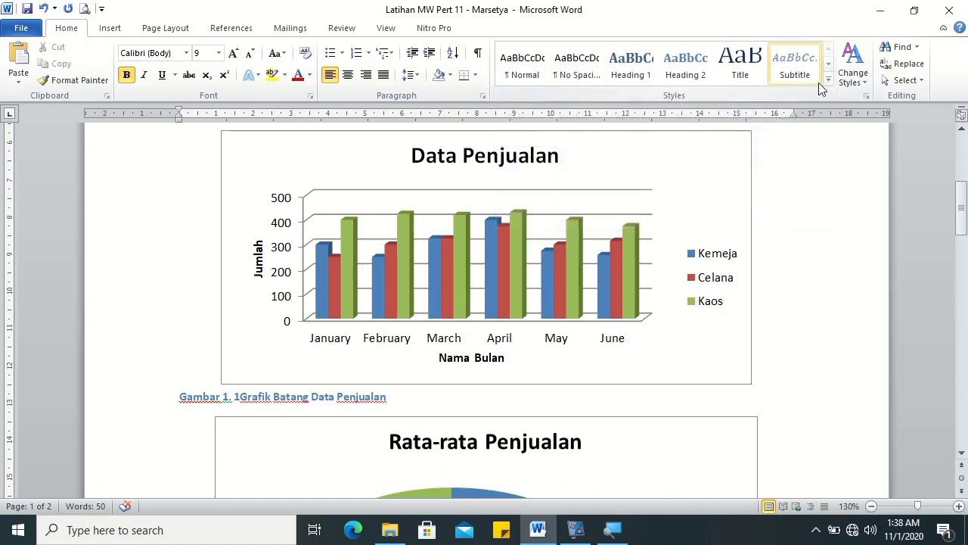
{"action": "left_click", "coordinate": [829, 83]}
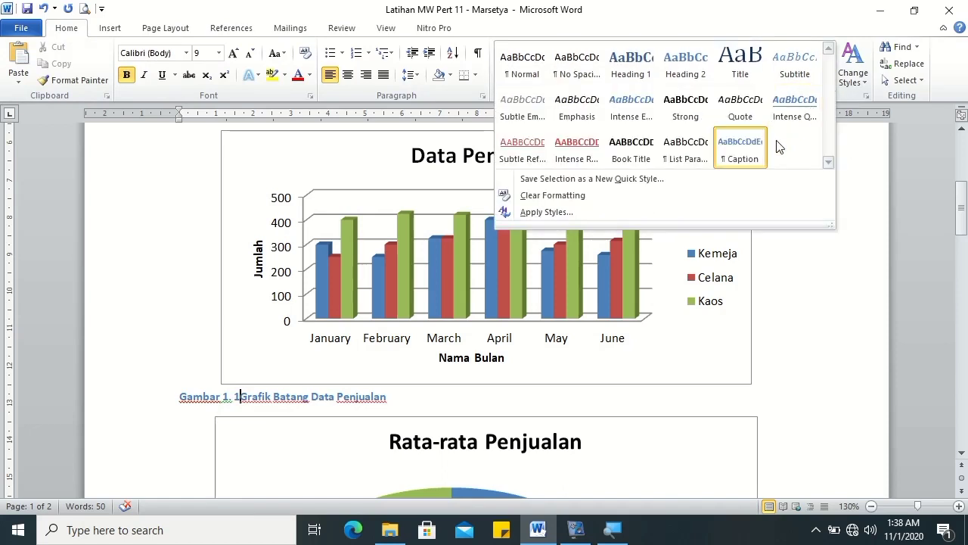
{"action": "right_click", "coordinate": [735, 153]}
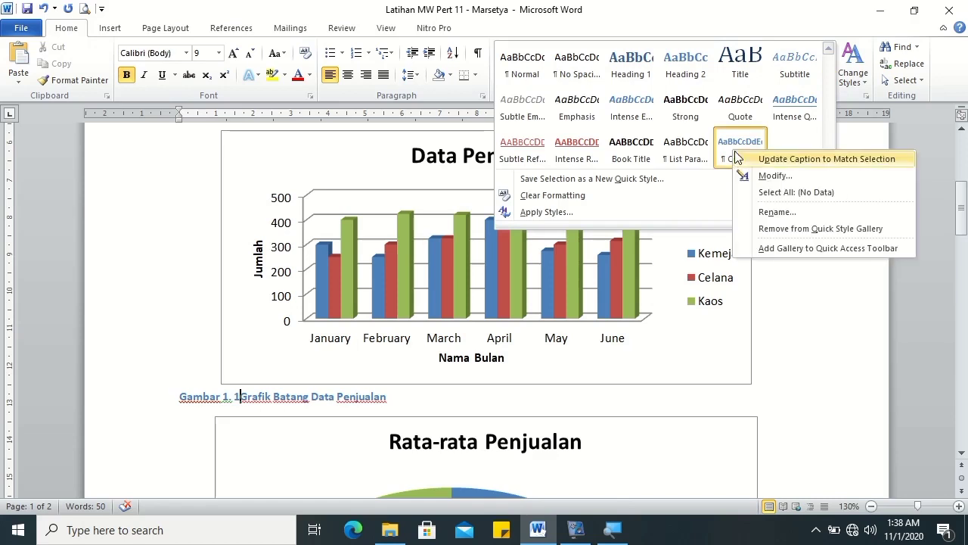
{"action": "left_click", "coordinate": [764, 176]}
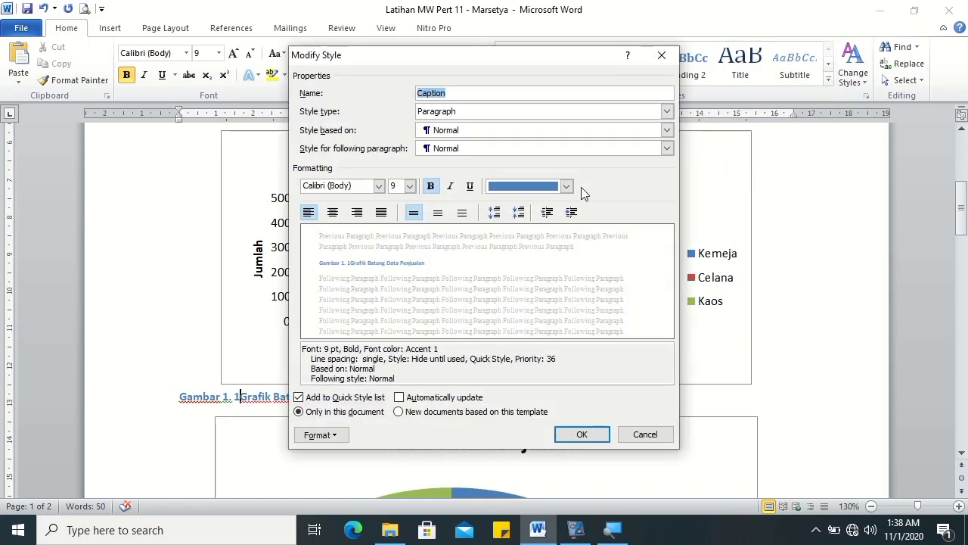
{"action": "left_click", "coordinate": [378, 186]}
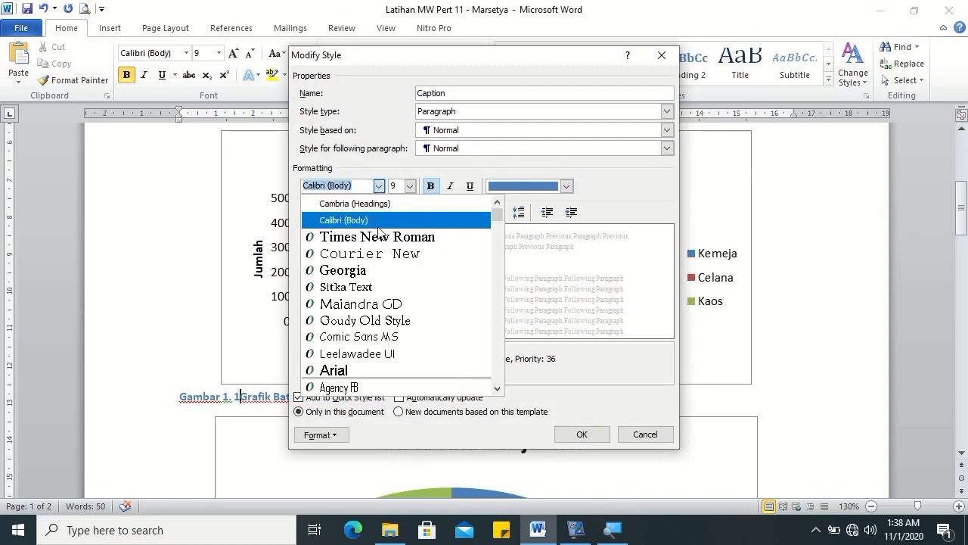
{"action": "left_click", "coordinate": [380, 236]}
{"action": "left_click", "coordinate": [410, 186]}
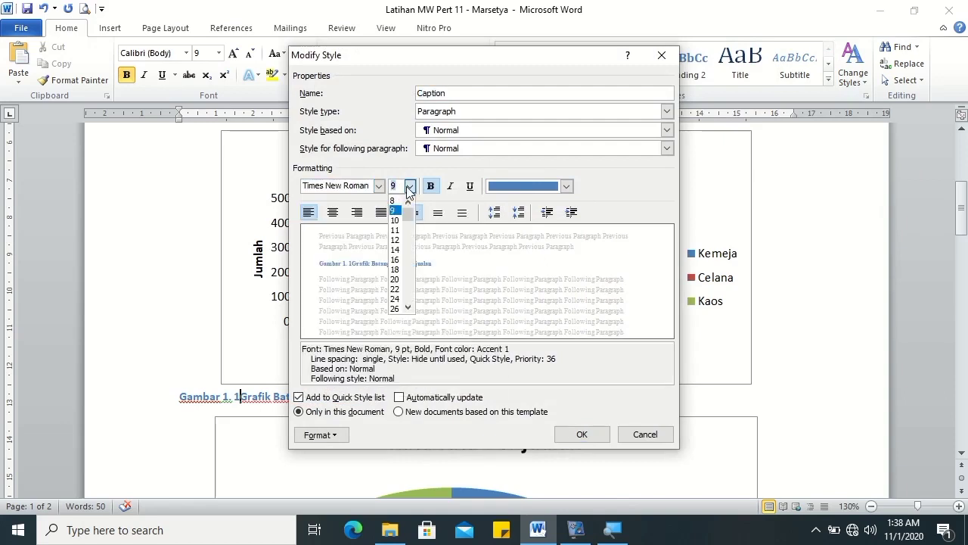
{"action": "left_click", "coordinate": [395, 220]}
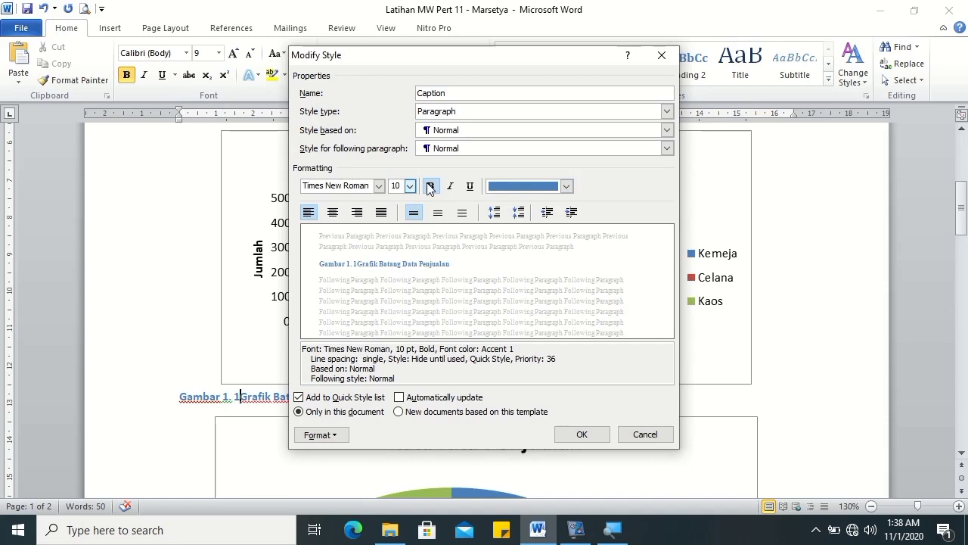
{"action": "left_click", "coordinate": [332, 213]}
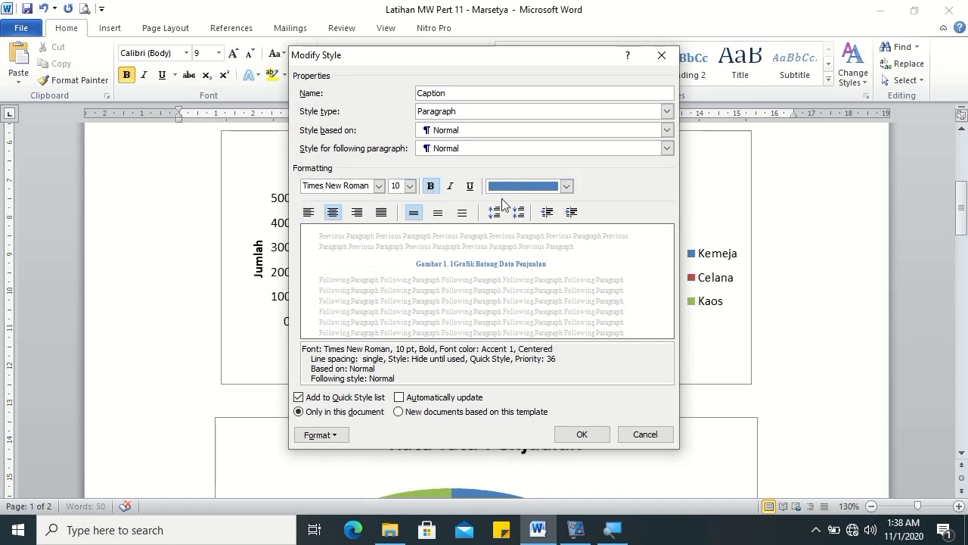
{"action": "left_click", "coordinate": [566, 187]}
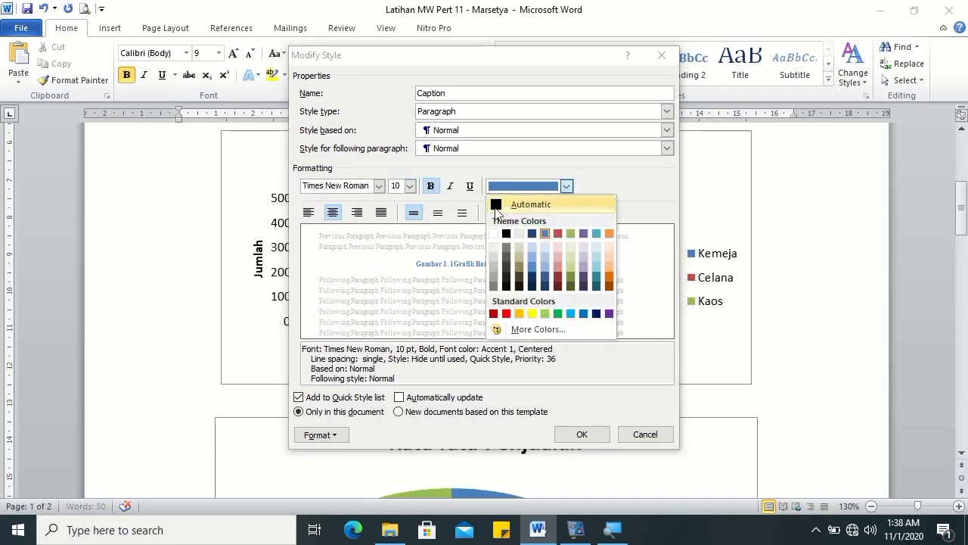
{"action": "left_click", "coordinate": [499, 206]}
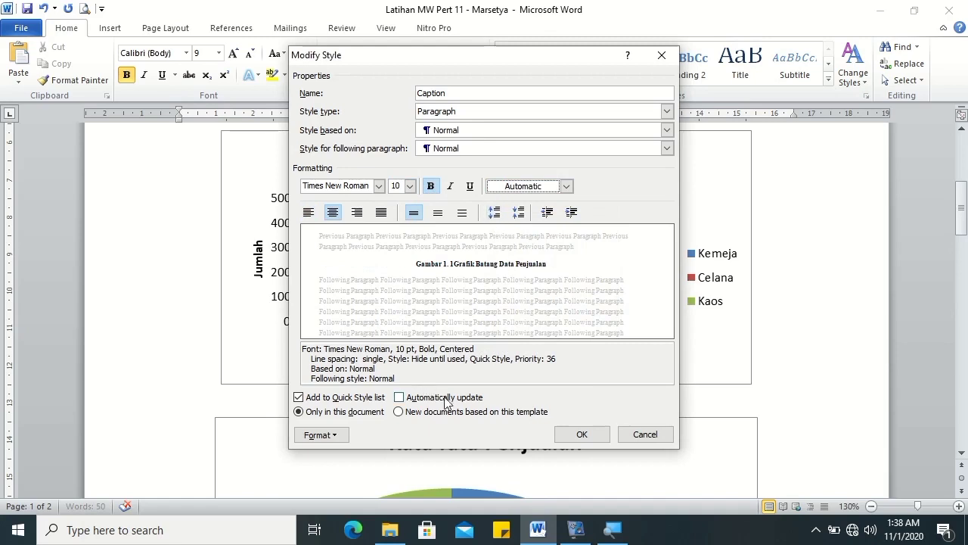
{"action": "left_click", "coordinate": [575, 434]}
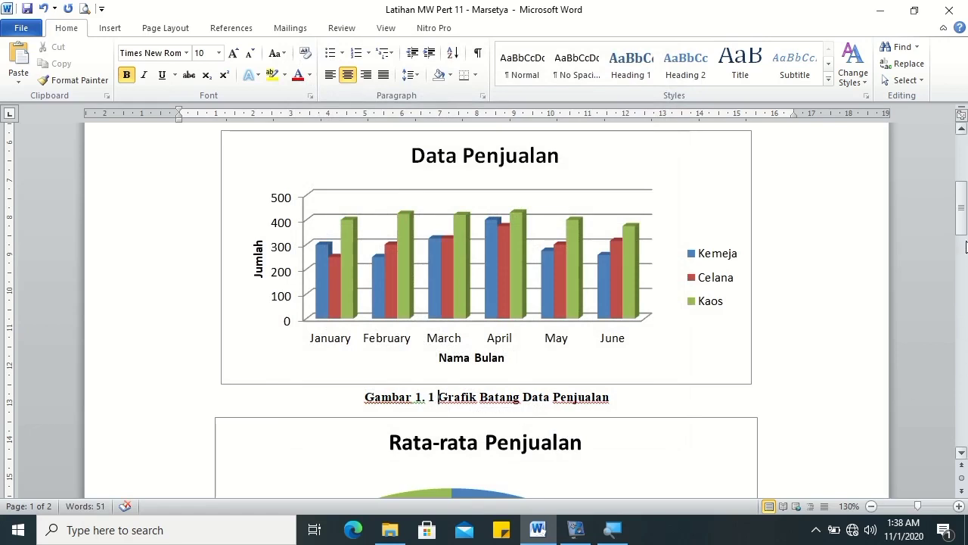
{"action": "left_click_drag", "start_coordinate": [963, 227], "coordinate": [962, 271]}
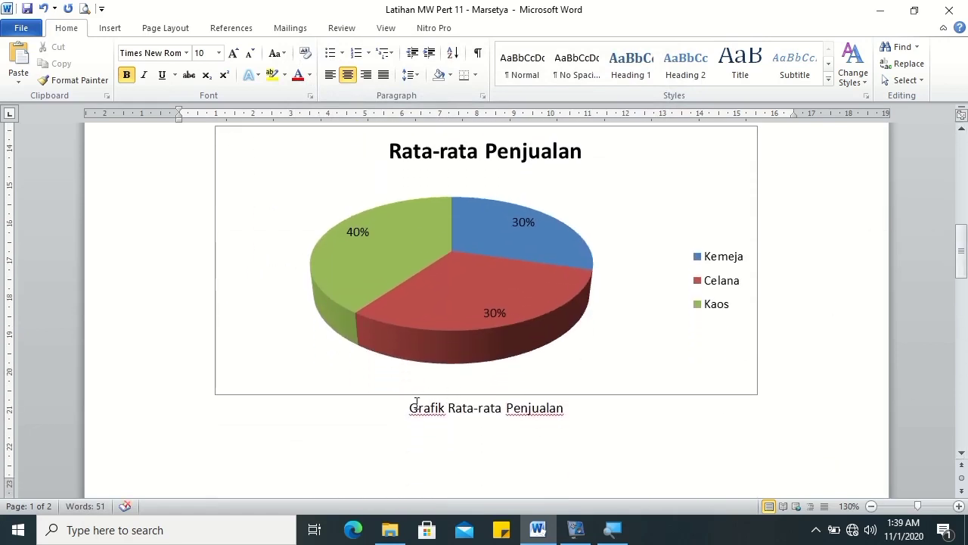
{"action": "left_click", "coordinate": [414, 407]}
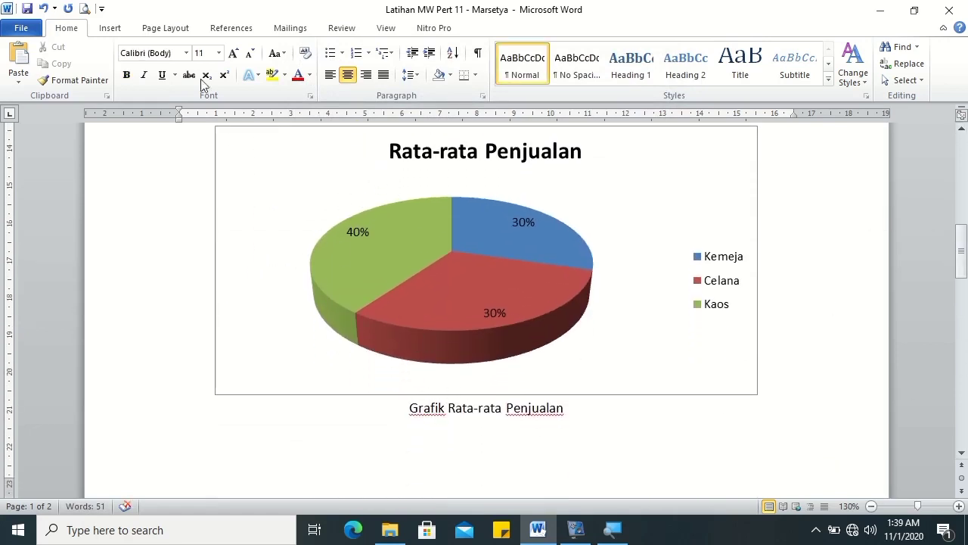
- Number the pie chart caption as Gambar 1. 2
{"action": "left_click", "coordinate": [226, 29]}
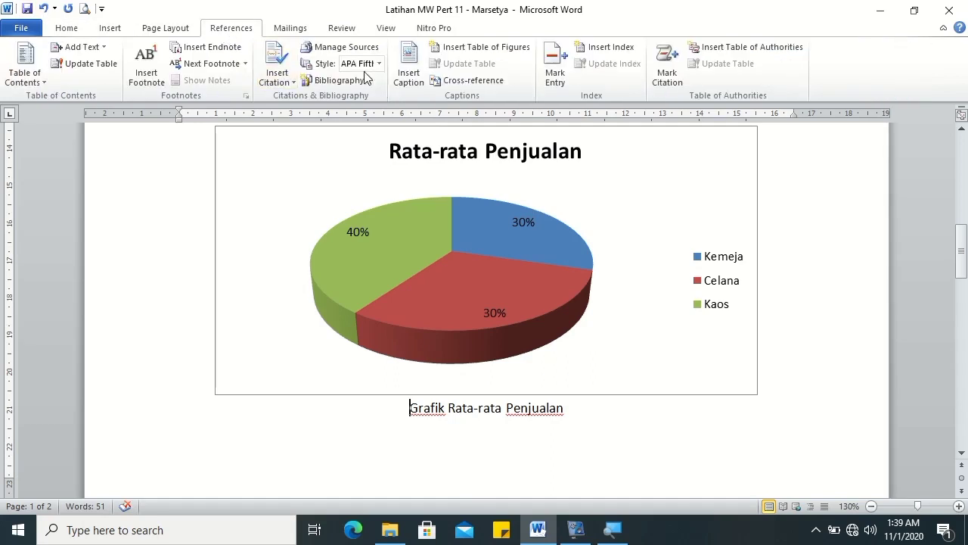
{"action": "left_click", "coordinate": [414, 79]}
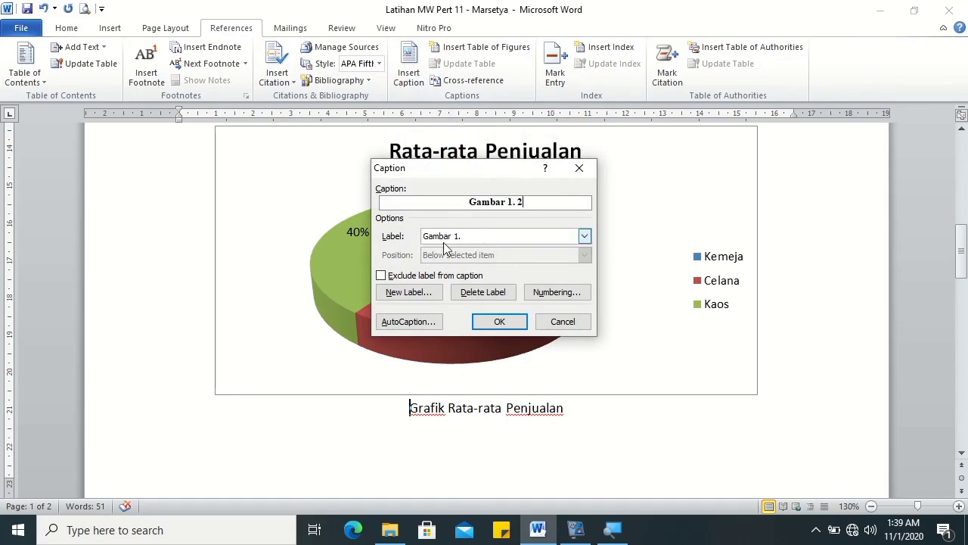
{"action": "left_click", "coordinate": [498, 321]}
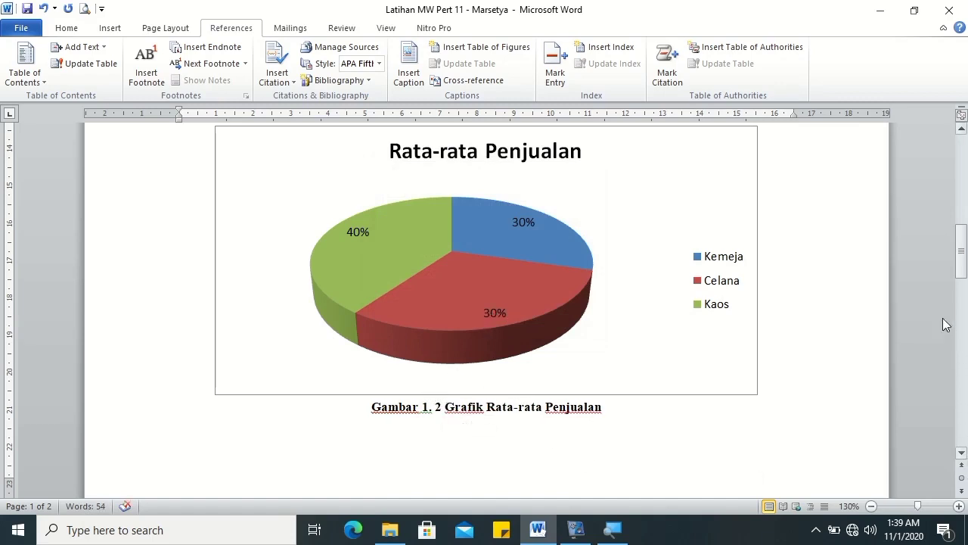
{"action": "left_click_drag", "start_coordinate": [966, 263], "coordinate": [965, 356]}
- Create label 'Gambar 2.' and number the line and bar chart captions Gambar 2. 1 and 2. 2
{"action": "left_click", "coordinate": [403, 310]}
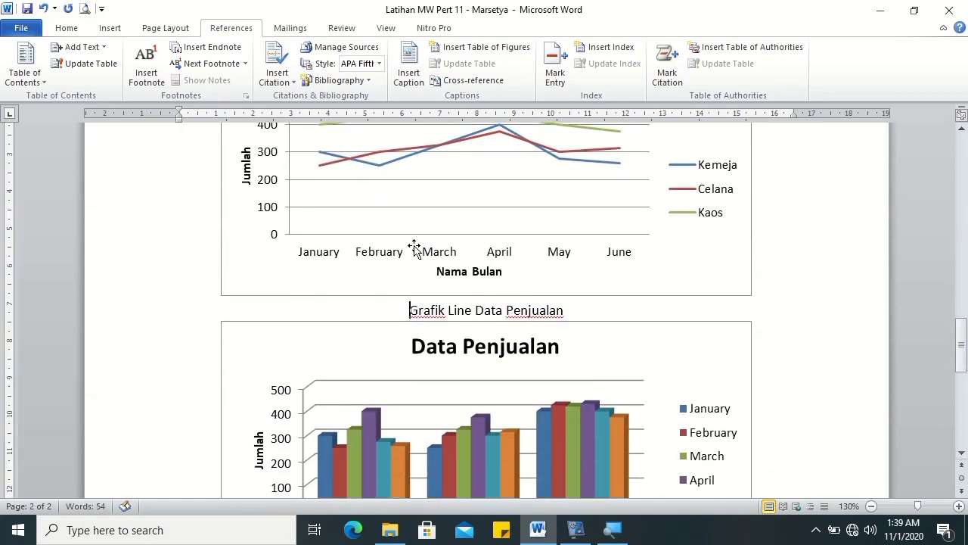
{"action": "left_click", "coordinate": [406, 76]}
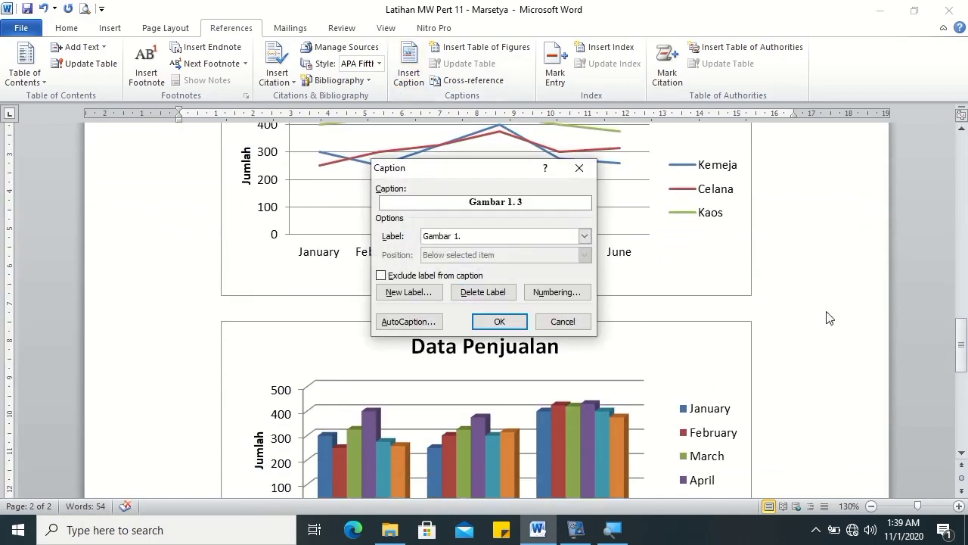
{"action": "left_click", "coordinate": [401, 295]}
{"action": "type", "text": "Gambar 2."}
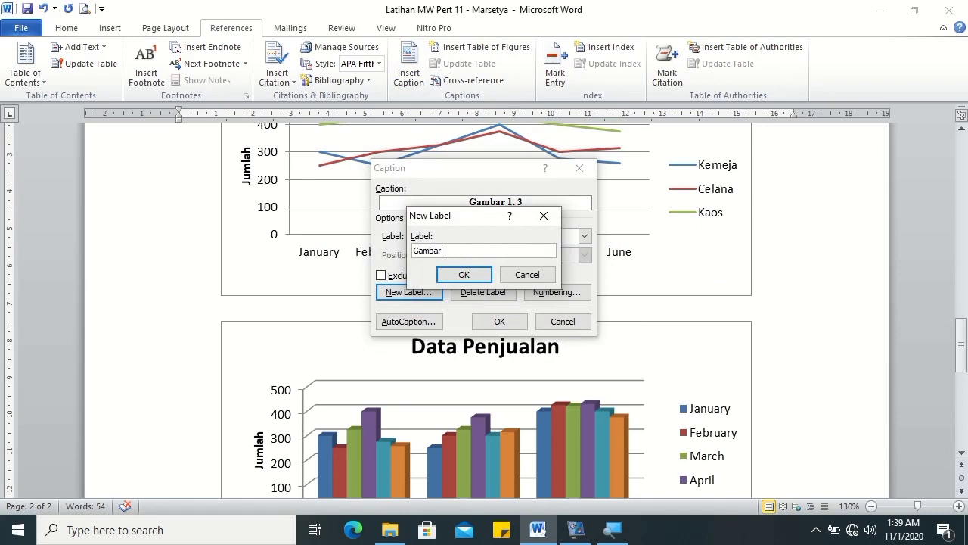
{"action": "left_click", "coordinate": [463, 280]}
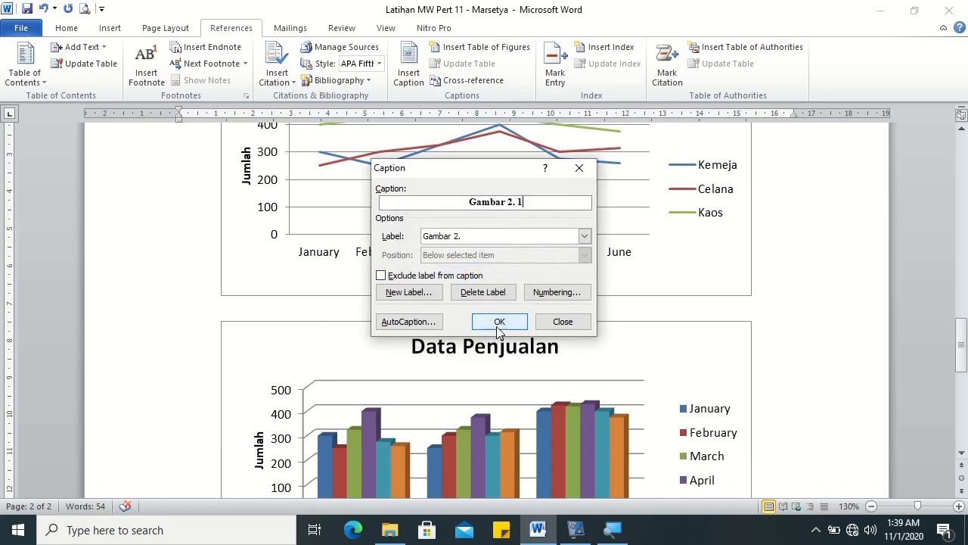
{"action": "left_click", "coordinate": [498, 322]}
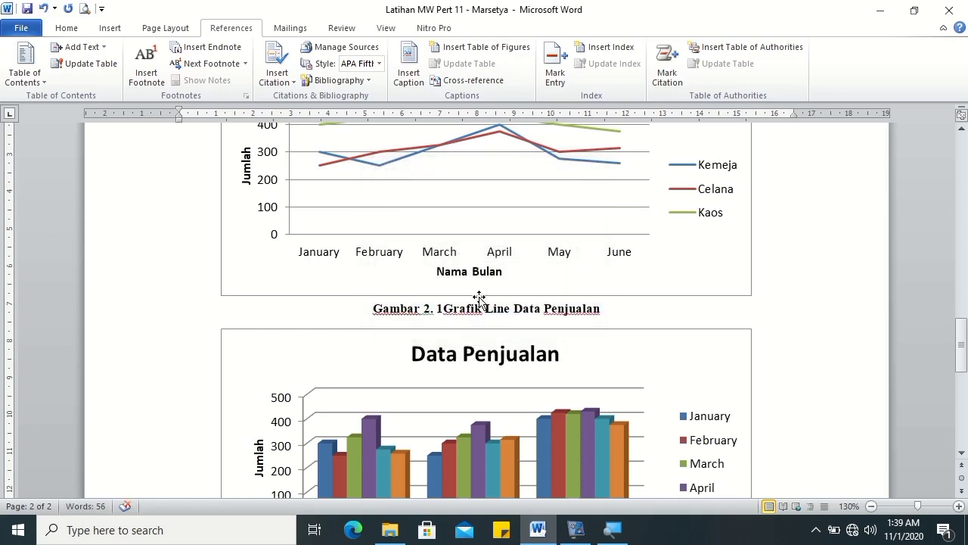
{"action": "left_click_drag", "start_coordinate": [960, 344], "coordinate": [961, 382]}
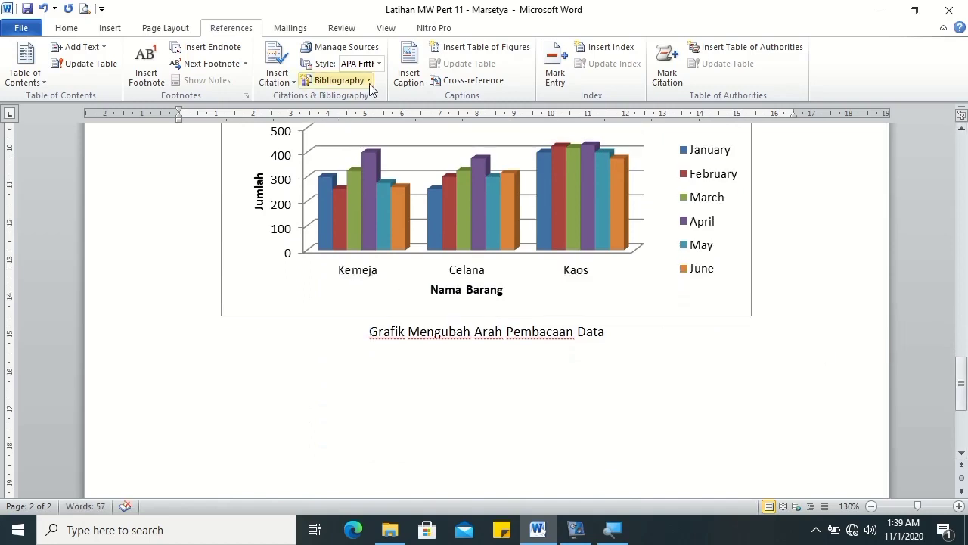
{"action": "left_click", "coordinate": [408, 71]}
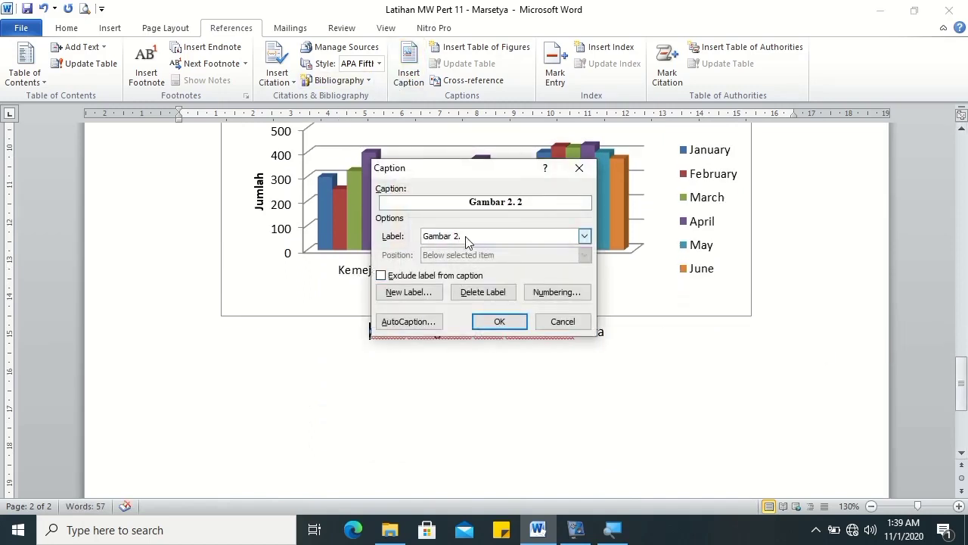
{"action": "left_click", "coordinate": [499, 321]}
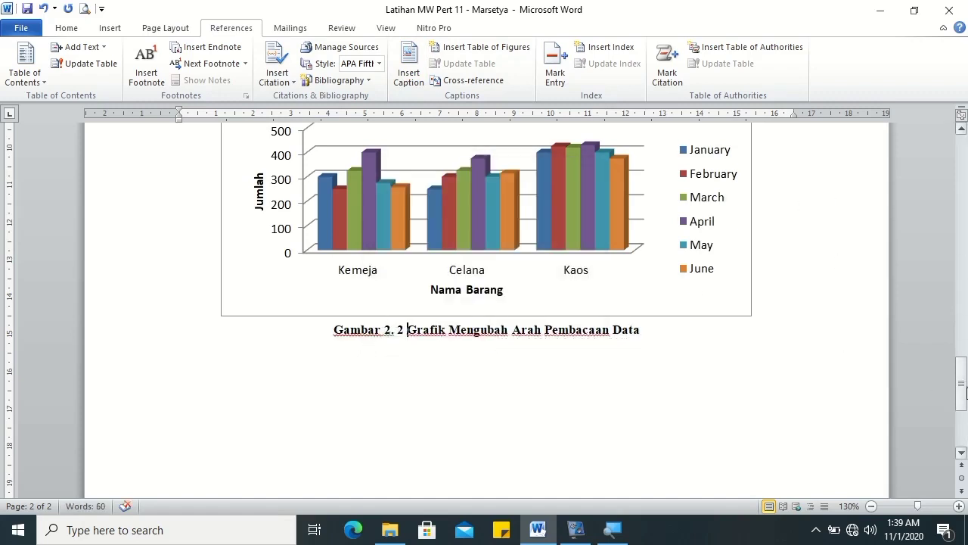
{"action": "left_click_drag", "start_coordinate": [966, 386], "coordinate": [957, 235]}
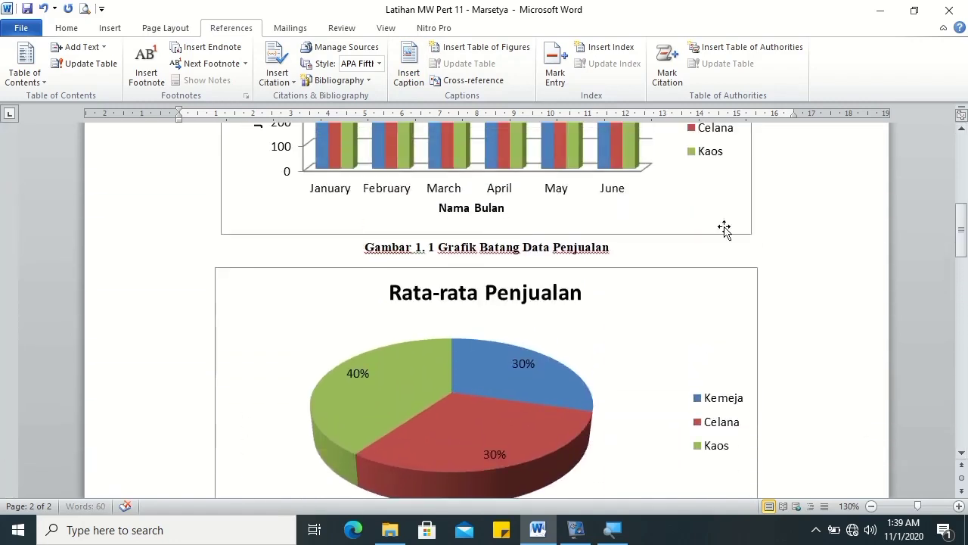
- Insert a page break before the sales table, leaving a blank first page
{"action": "mouse_move", "coordinate": [960, 231]}
{"action": "left_mouse_down"}
{"action": "mouse_move", "coordinate": [964, 359]}
{"action": "mouse_move", "coordinate": [771, 343]}
{"action": "left_mouse_up"}
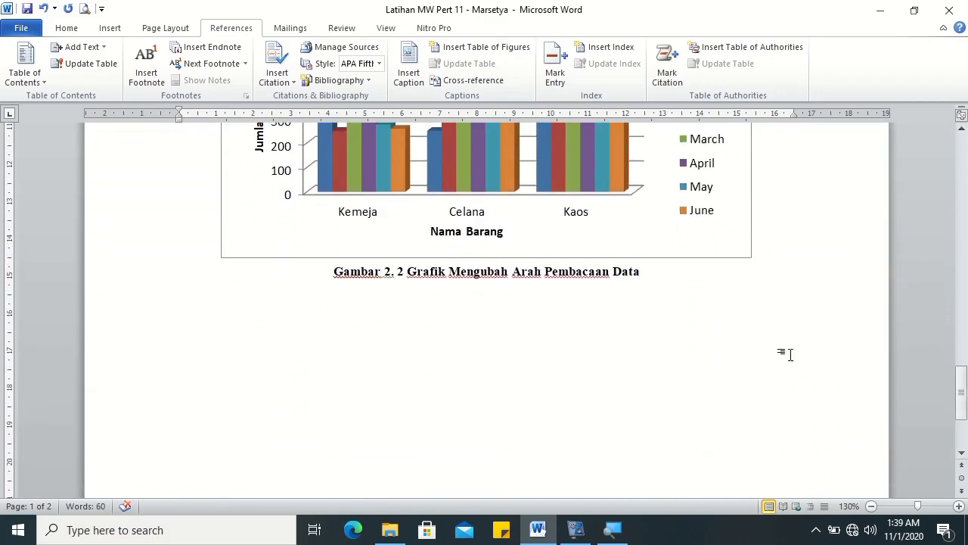
{"action": "left_click_drag", "start_coordinate": [961, 392], "coordinate": [961, 162]}
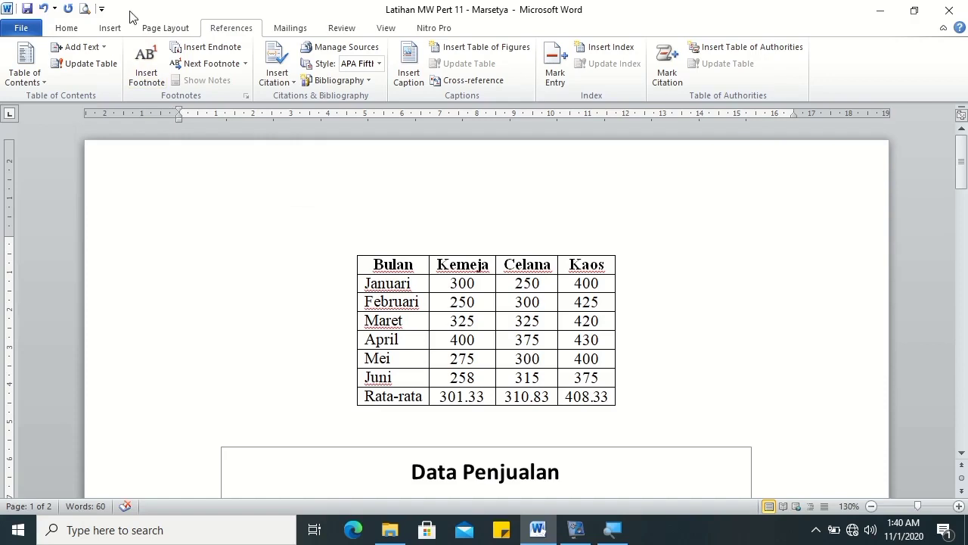
{"action": "left_click", "coordinate": [113, 29]}
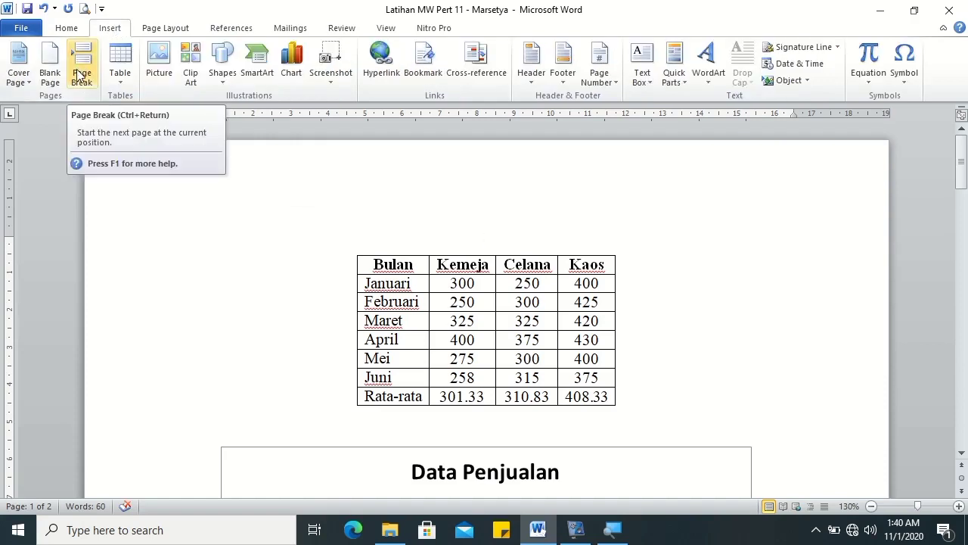
{"action": "left_click", "coordinate": [79, 75]}
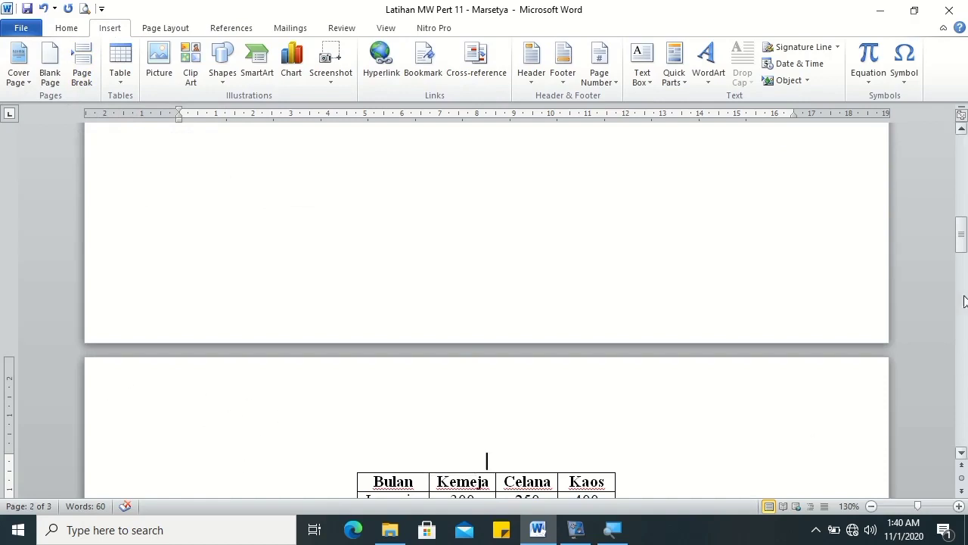
{"action": "left_click_drag", "start_coordinate": [960, 235], "coordinate": [965, 171]}
{"action": "left_click", "coordinate": [386, 193]}
{"action": "left_click", "coordinate": [191, 230]}
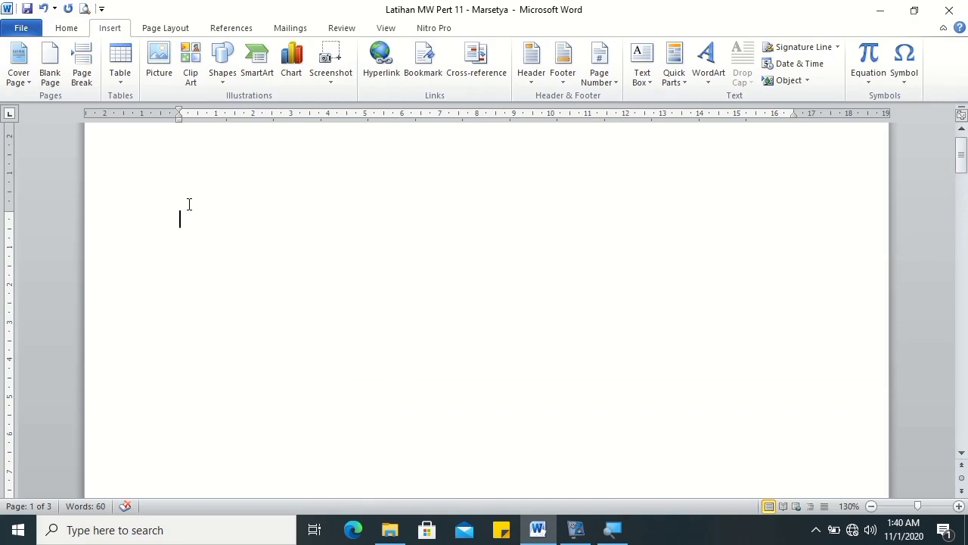
- Type 'DAFTAR GAMBAR' on the first page and apply Heading 1
{"action": "type", "text": "DAFG"}
{"action": "key", "text": "BackSpace"}
{"action": "type", "text": "TAR GAMBAR"}
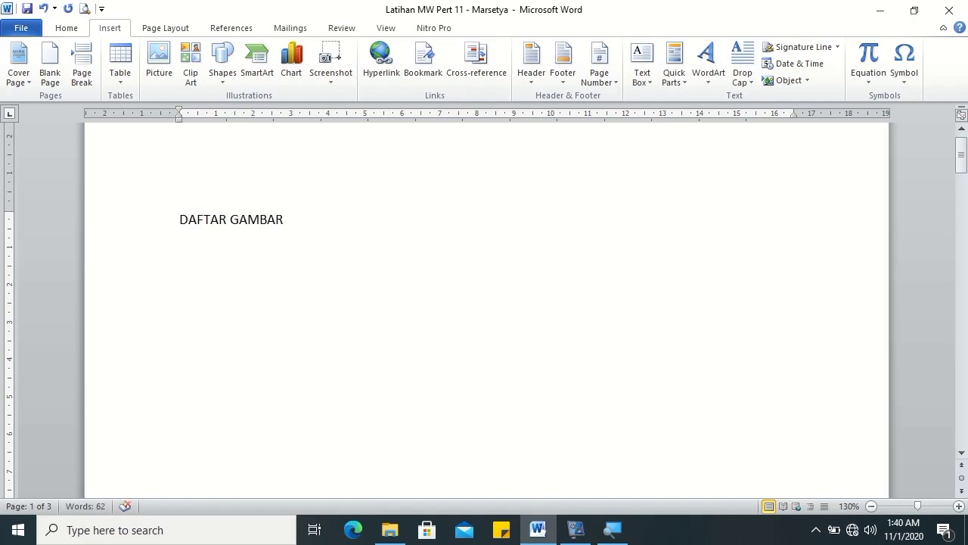
{"action": "left_click_drag", "start_coordinate": [286, 220], "coordinate": [178, 214]}
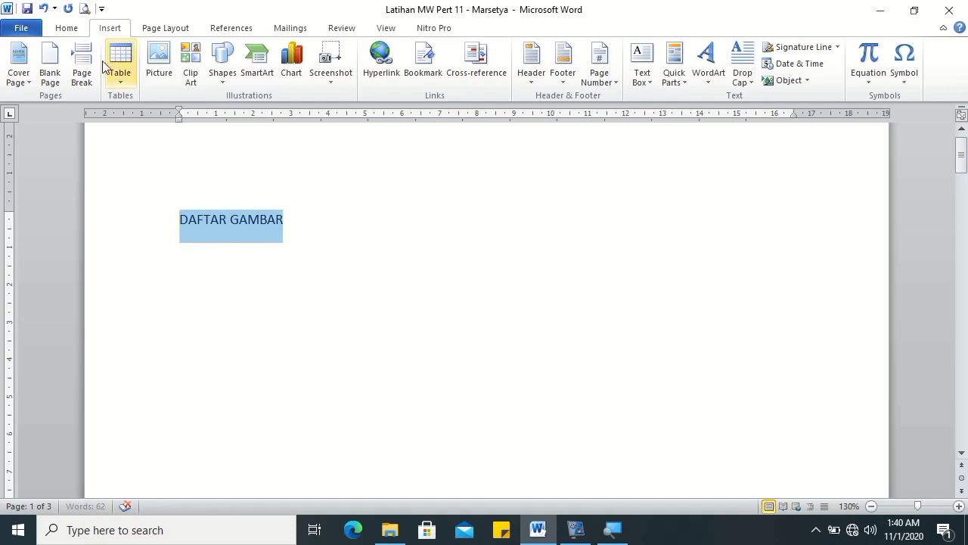
{"action": "left_click", "coordinate": [66, 28]}
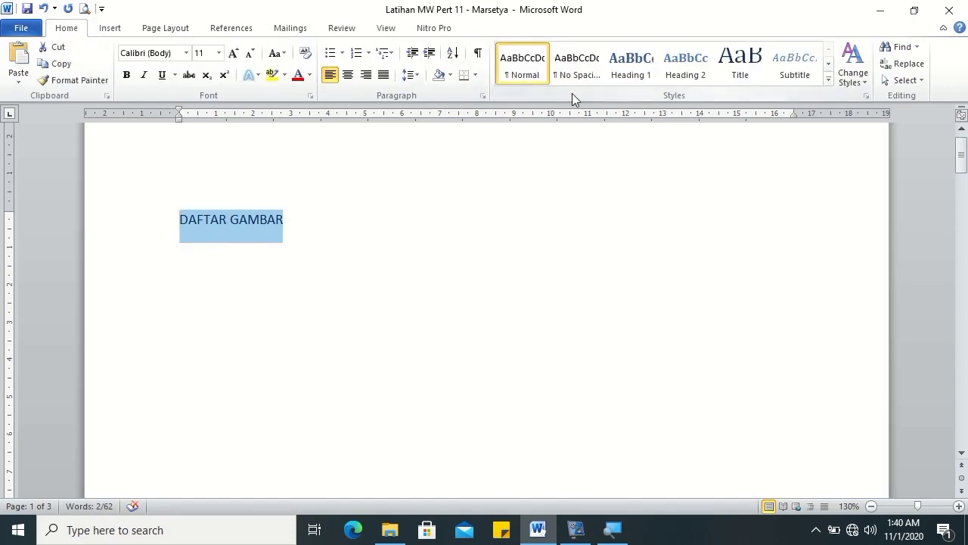
{"action": "left_click", "coordinate": [625, 68]}
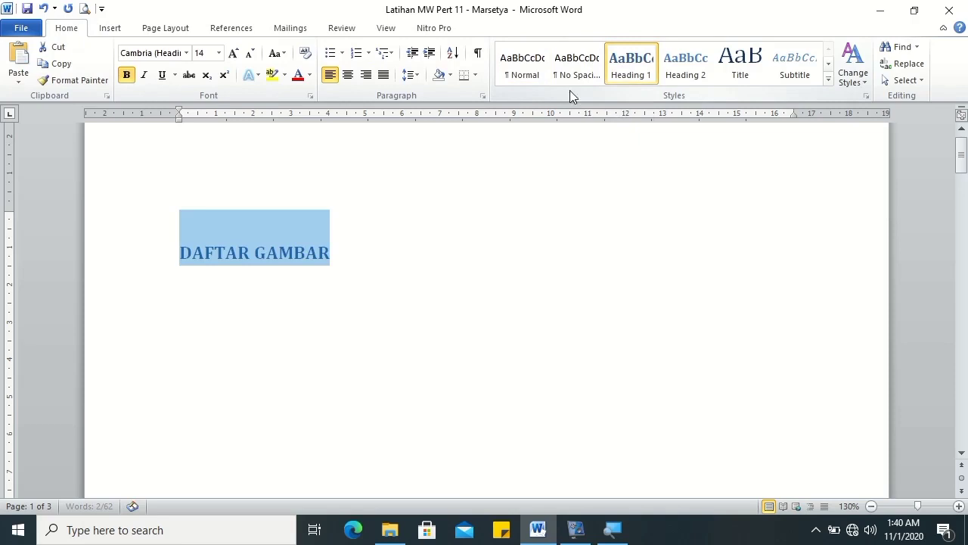
- Modify Heading 1 to centered Times New Roman, automatic black, double spaced
{"action": "right_click", "coordinate": [627, 72]}
{"action": "left_click", "coordinate": [649, 95]}
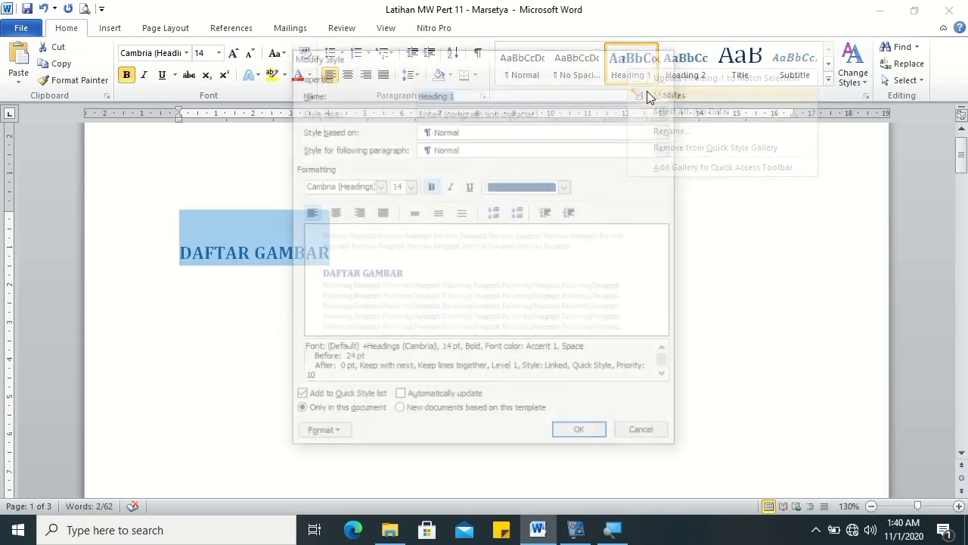
{"action": "left_click", "coordinate": [332, 213]}
{"action": "left_click", "coordinate": [379, 186]}
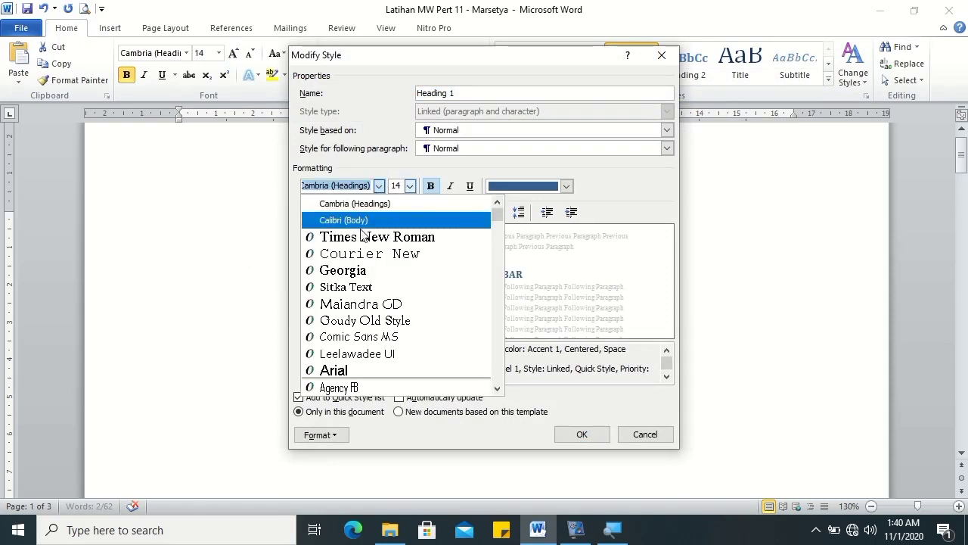
{"action": "left_click", "coordinate": [367, 238]}
{"action": "left_click", "coordinate": [566, 186]}
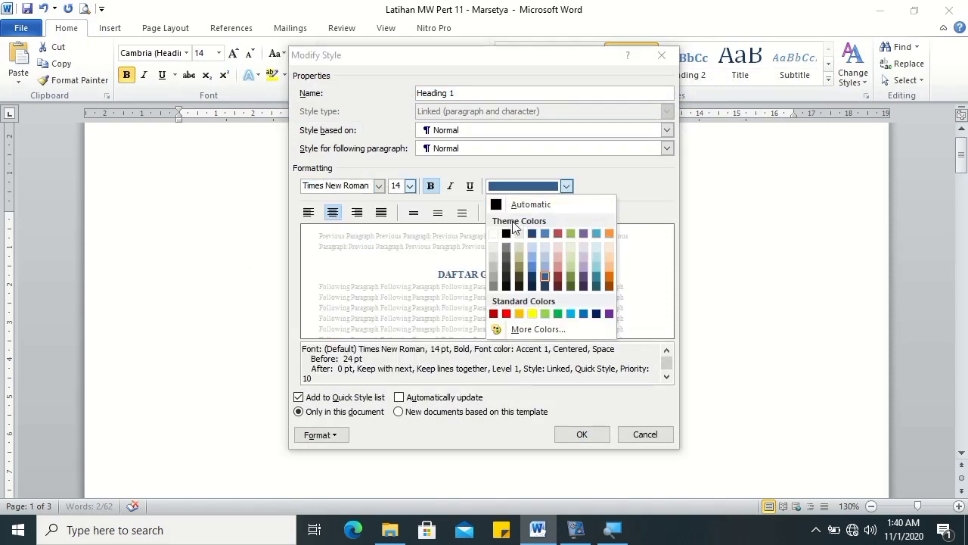
{"action": "left_click", "coordinate": [505, 208]}
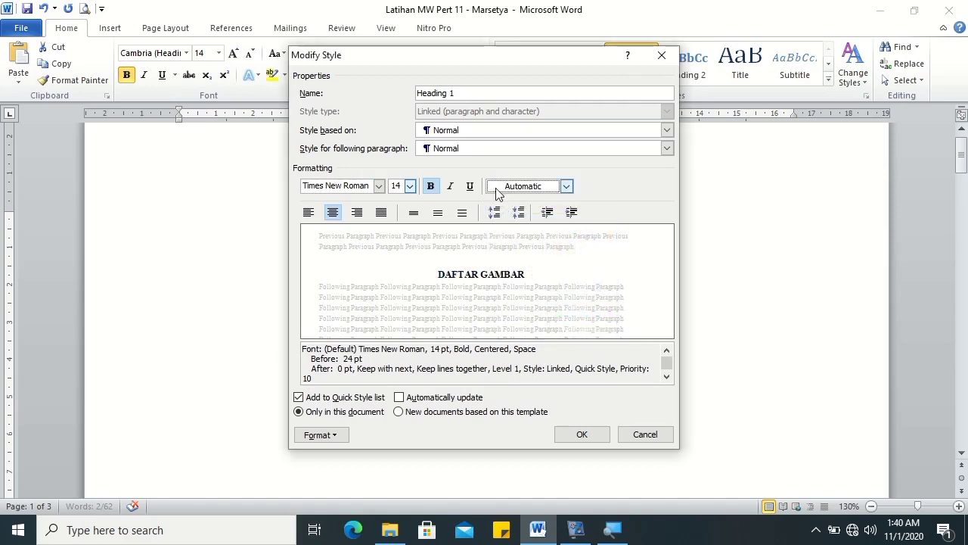
{"action": "left_click", "coordinate": [462, 214]}
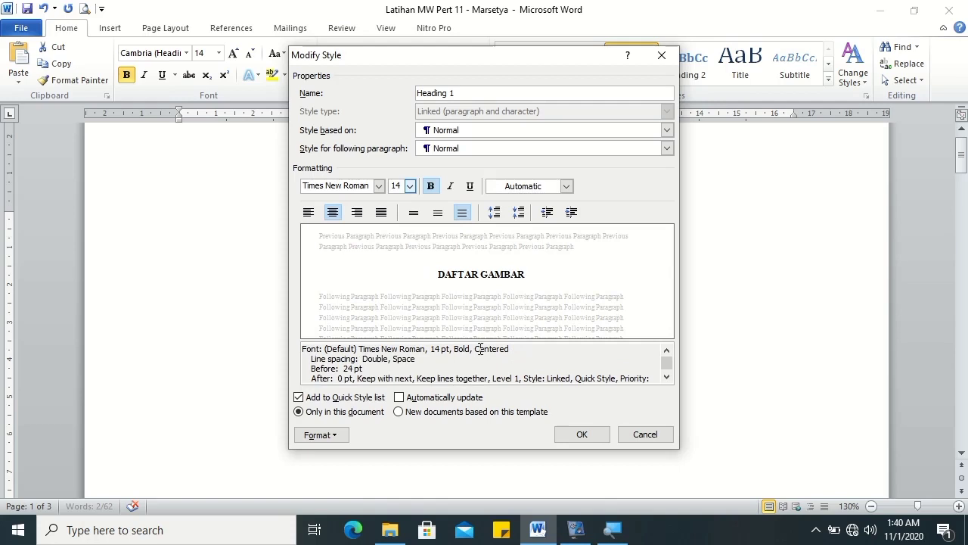
{"action": "left_click", "coordinate": [581, 439]}
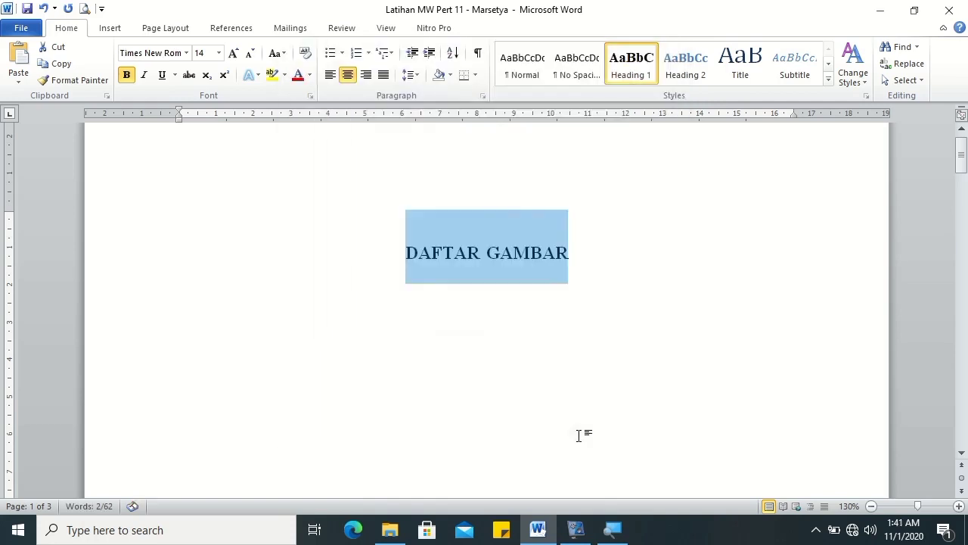
- Remove the space before the DAFTAR GAMBAR heading paragraph
{"action": "left_click", "coordinate": [500, 244]}
{"action": "key", "text": "Left"}
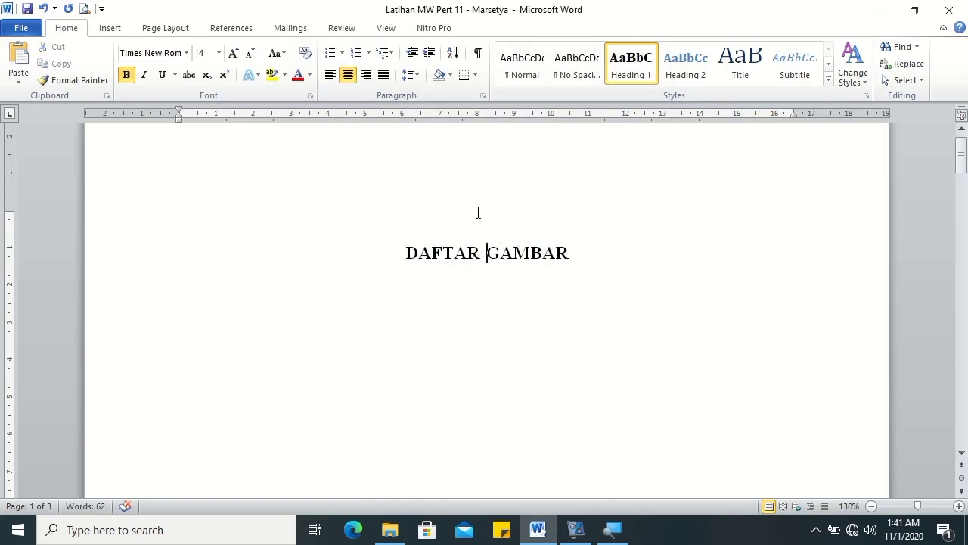
{"action": "key", "text": "Home"}
{"action": "left_click_drag", "start_coordinate": [583, 252], "coordinate": [428, 244]}
{"action": "left_click", "coordinate": [410, 75]}
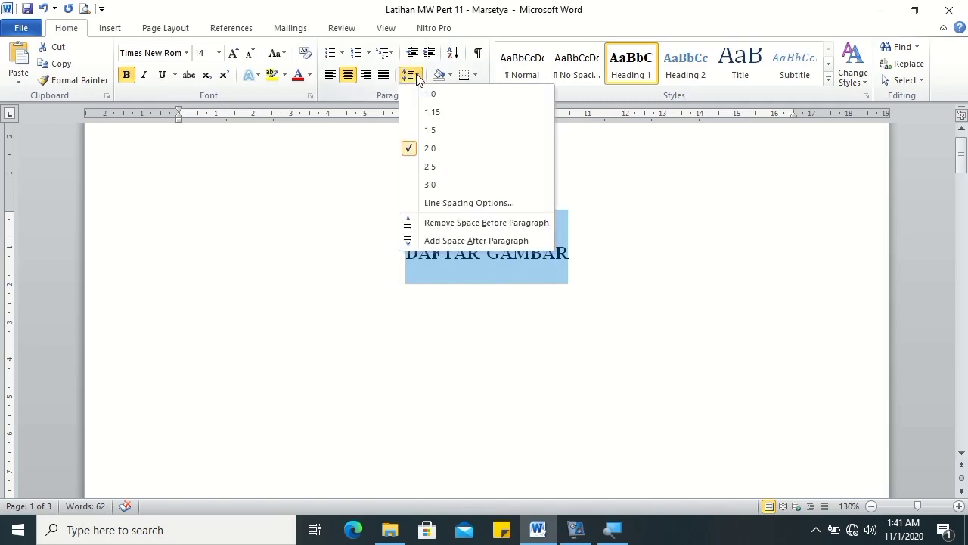
{"action": "left_click", "coordinate": [425, 226]}
{"action": "left_click", "coordinate": [444, 220]}
- Add an empty justified paragraph below the DAFTAR GAMBAR heading
{"action": "left_click", "coordinate": [597, 240]}
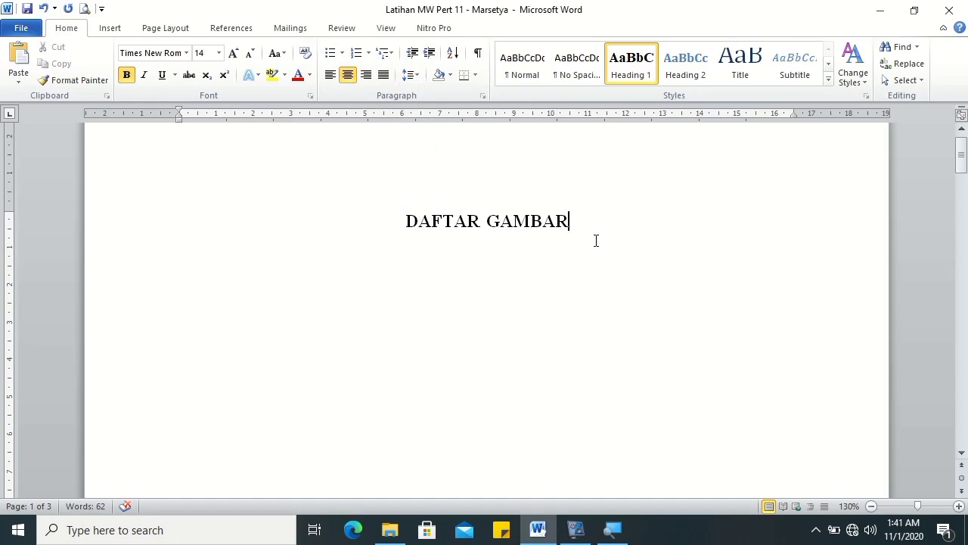
{"action": "key", "text": "Return"}
{"action": "key", "text": "Return"}
{"action": "left_click", "coordinate": [391, 78]}
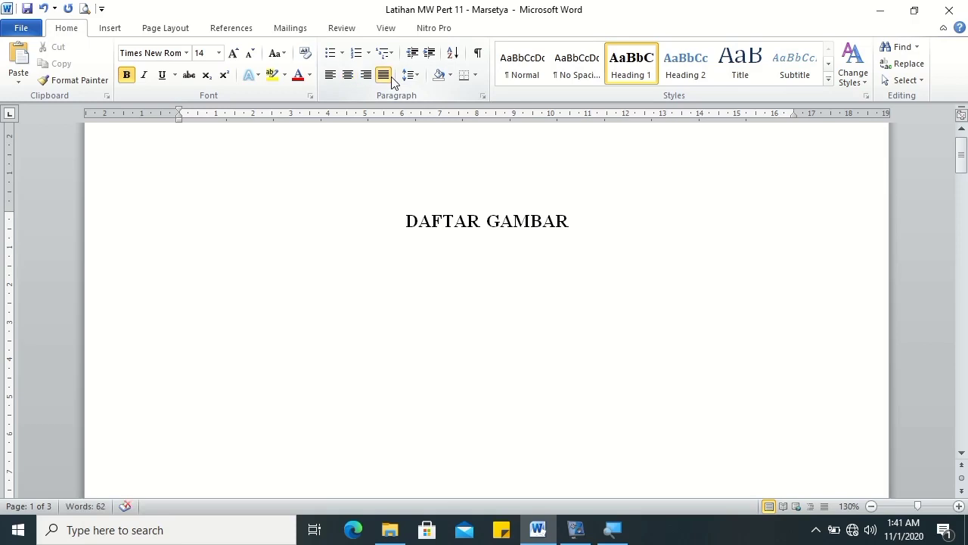
{"action": "left_click", "coordinate": [243, 33]}
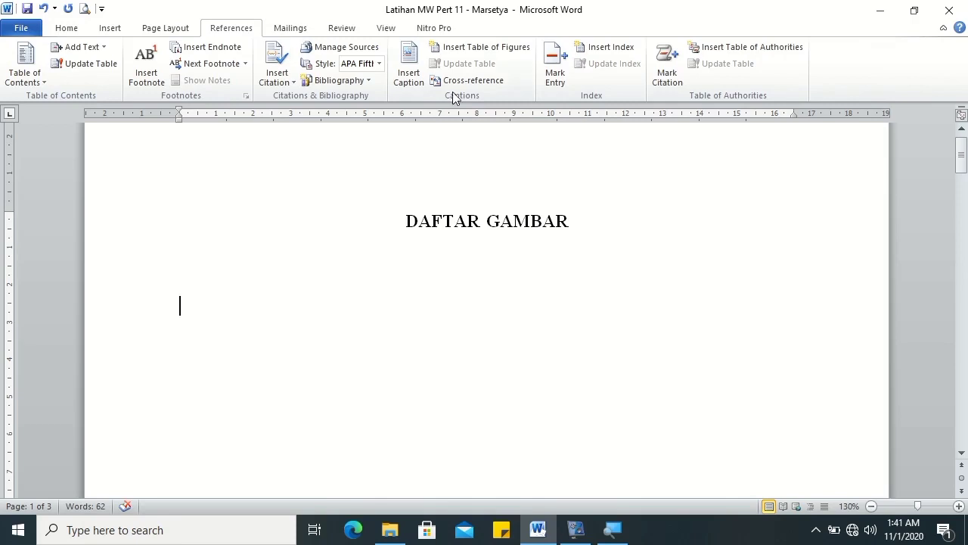
- Insert tables of figures under DAFTAR GAMBAR for the Gambar 1. and Gambar 2. caption labels
{"action": "left_click", "coordinate": [467, 50]}
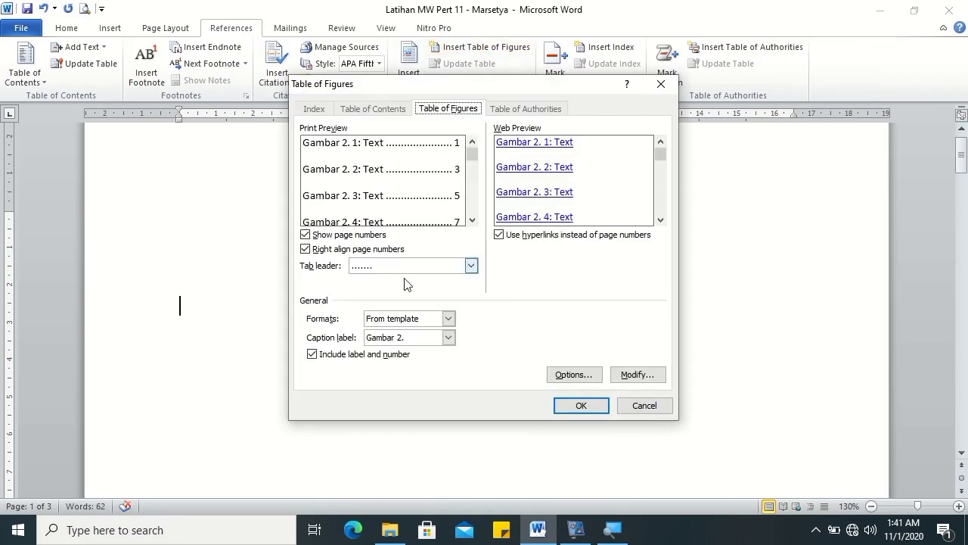
{"action": "left_click", "coordinate": [426, 342]}
{"action": "left_click", "coordinate": [416, 369]}
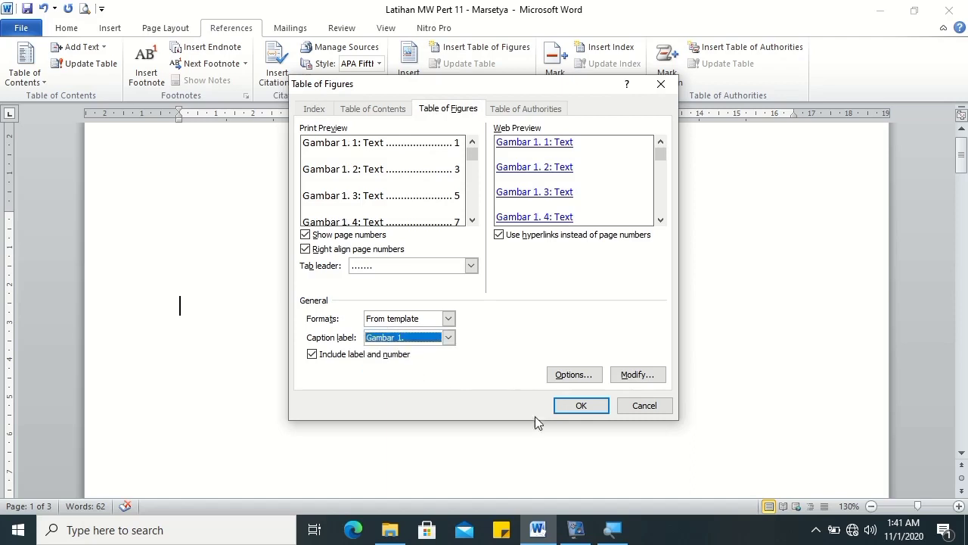
{"action": "left_click", "coordinate": [581, 406]}
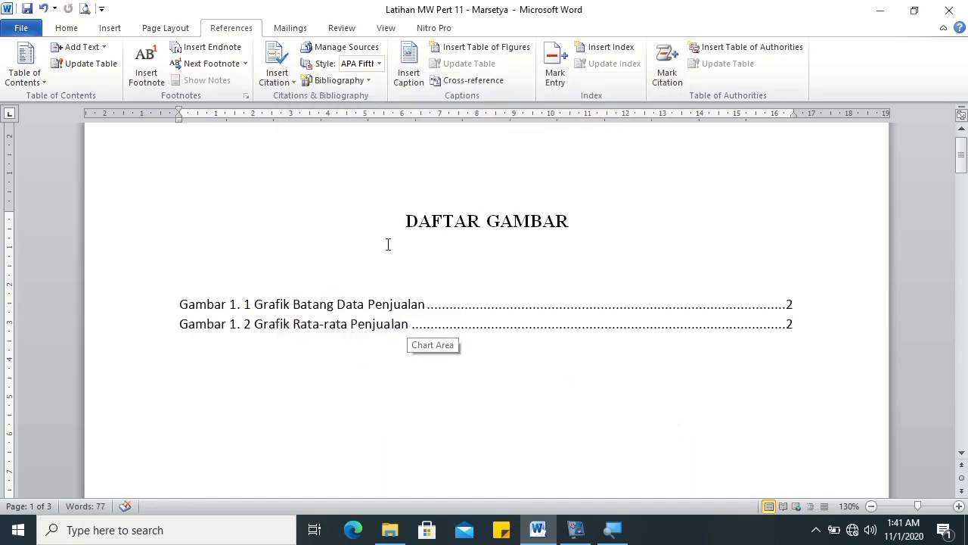
{"action": "left_click", "coordinate": [465, 47]}
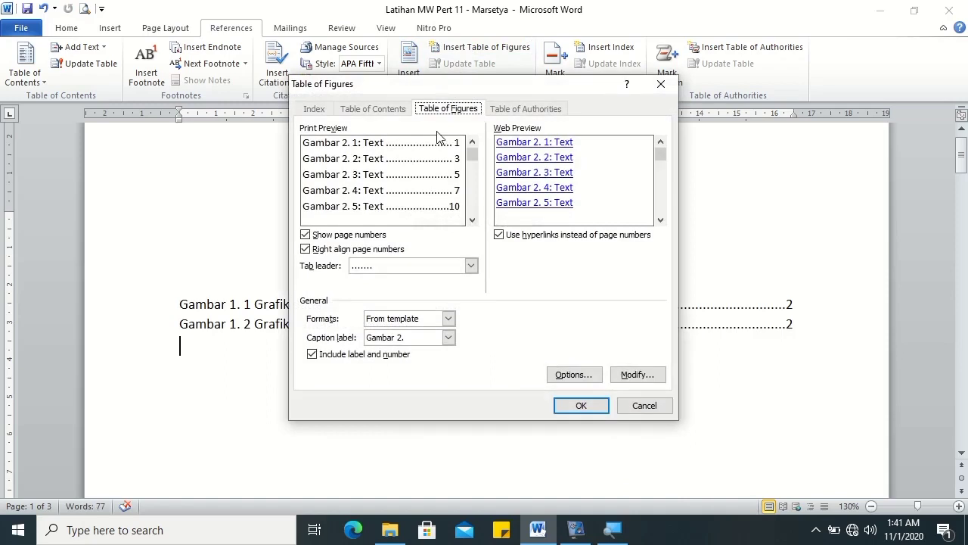
{"action": "left_click", "coordinate": [595, 408]}
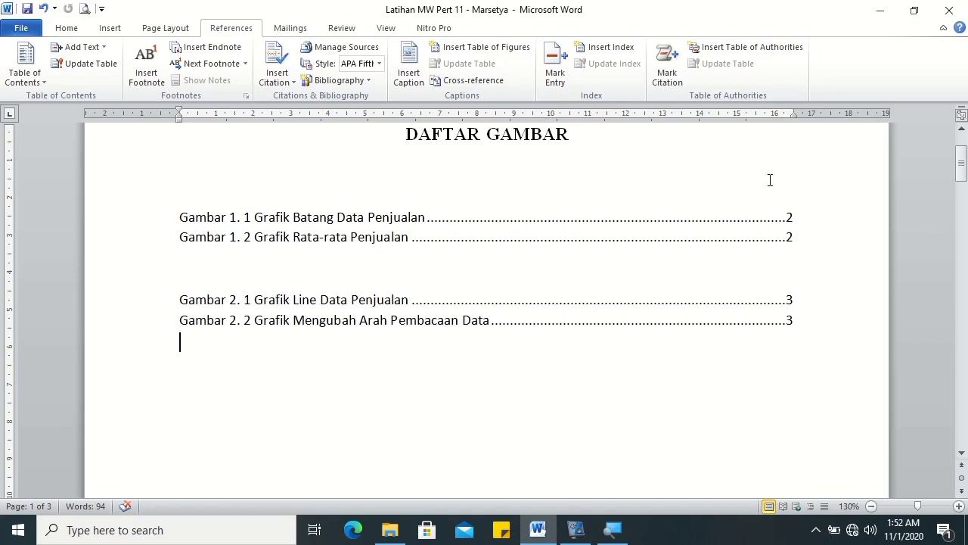
- Type the title 'Data Penjualan' directly above the sales table on page 2
{"action": "left_click_drag", "start_coordinate": [964, 172], "coordinate": [964, 257]}
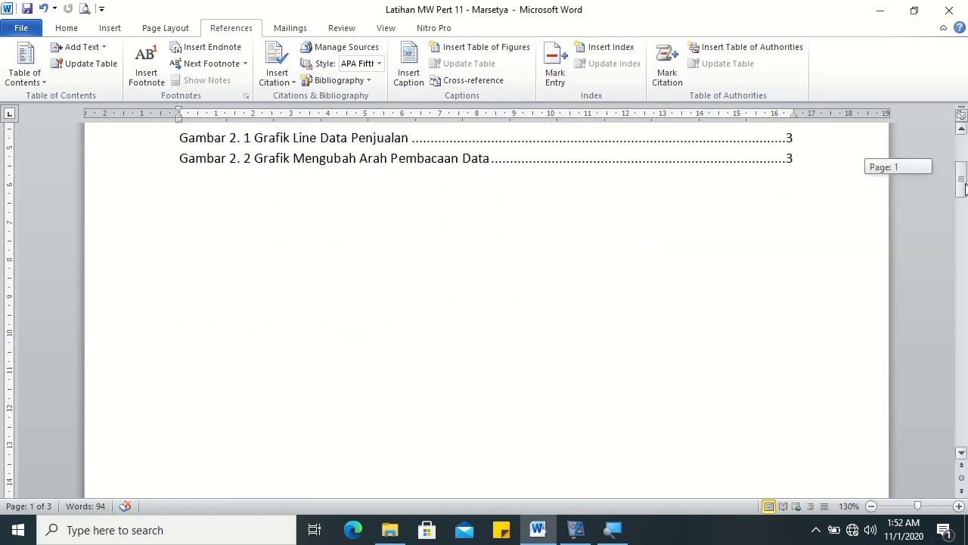
{"action": "left_click", "coordinate": [520, 295]}
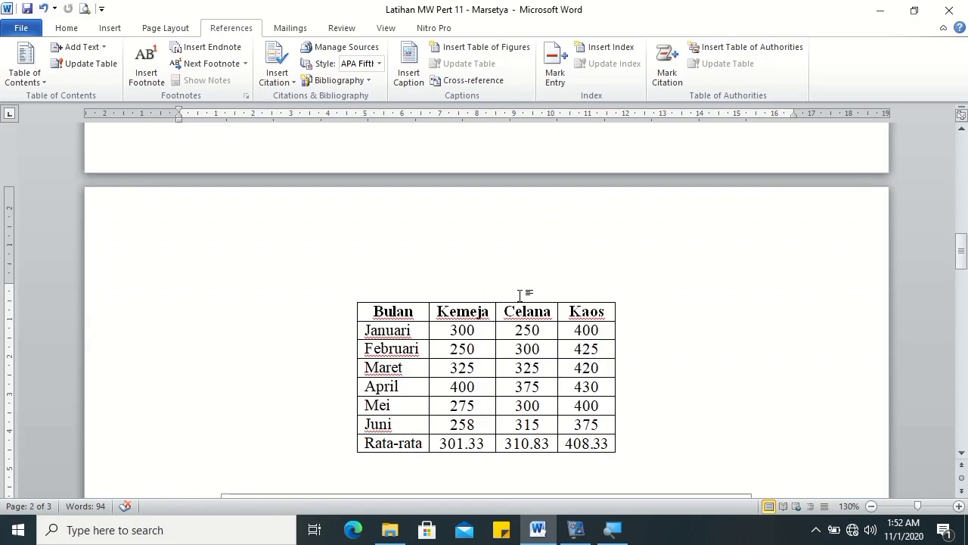
{"action": "type", "text": "DATA"}
{"action": "key", "text": "BackSpace"}
{"action": "key", "text": "BackSpace"}
{"action": "key", "text": "BackSpace"}
{"action": "type", "text": "ata pen"}
{"action": "key", "text": "BackSpace"}
{"action": "key", "text": "BackSpace"}
{"action": "key", "text": "BackSpace"}
{"action": "type", "text": "Penjula"}
{"action": "key", "text": "BackSpace"}
{"action": "key", "text": "BackSpace"}
{"action": "type", "text": "alan"}
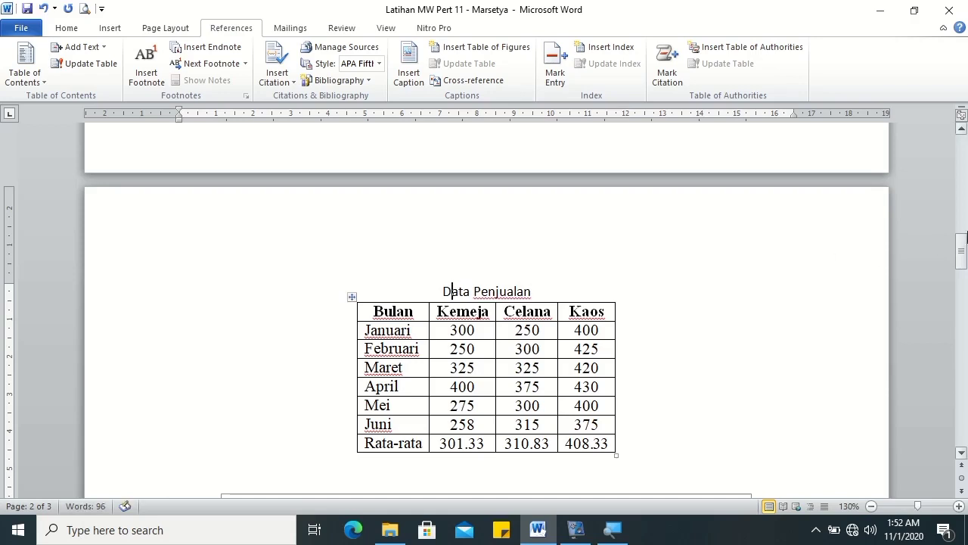
- Place the insertion point just before the Data Penjualan title
{"action": "left_click_drag", "start_coordinate": [961, 245], "coordinate": [961, 266]}
{"action": "scroll", "coordinate": [514, 346], "scroll_direction": "down", "scroll_amount": 5}
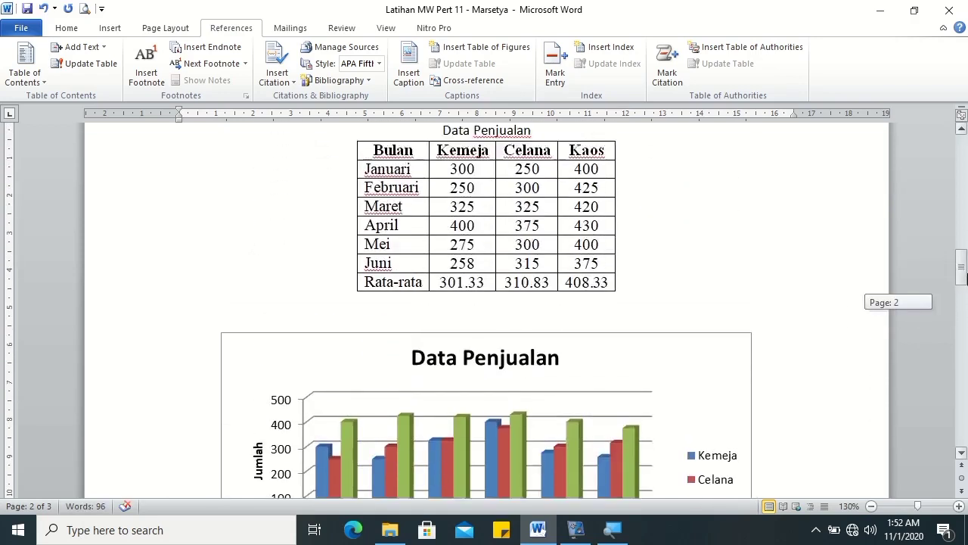
{"action": "left_click_drag", "start_coordinate": [965, 313], "coordinate": [965, 267]}
{"action": "left_click", "coordinate": [432, 320]}
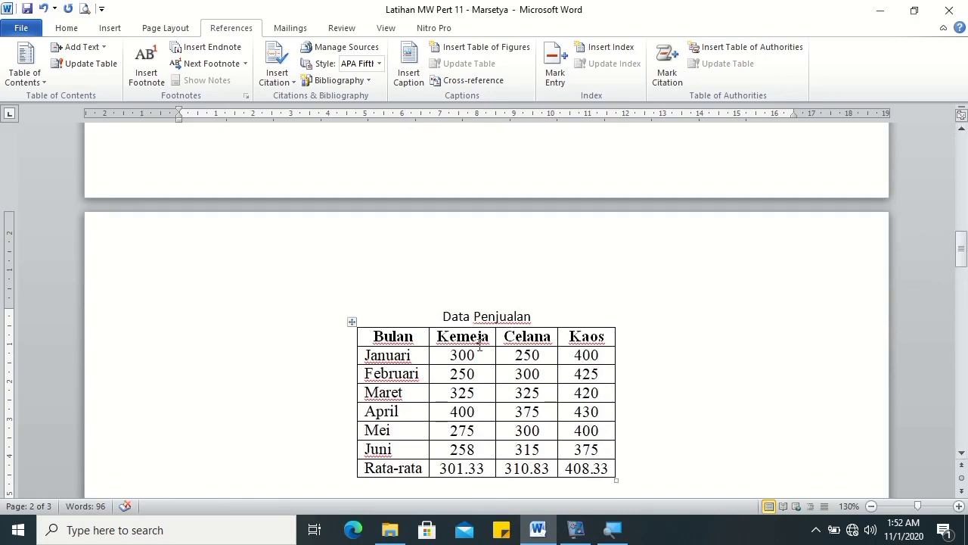
- Insert caption 'Tabel 1. 1' before the title using a new 'Tabel 1.' caption label
{"action": "left_click", "coordinate": [418, 73]}
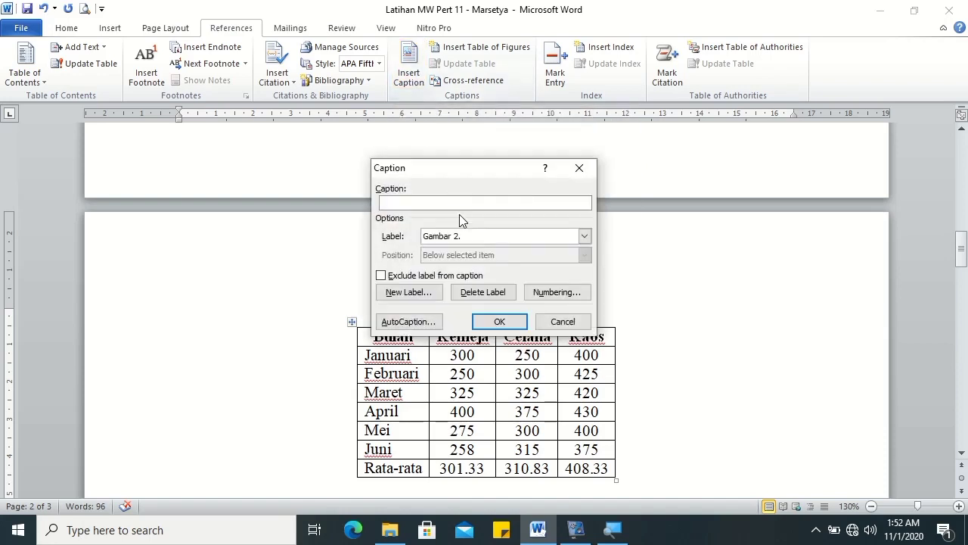
{"action": "left_click", "coordinate": [422, 295]}
{"action": "type", "text": "Tabel 1."}
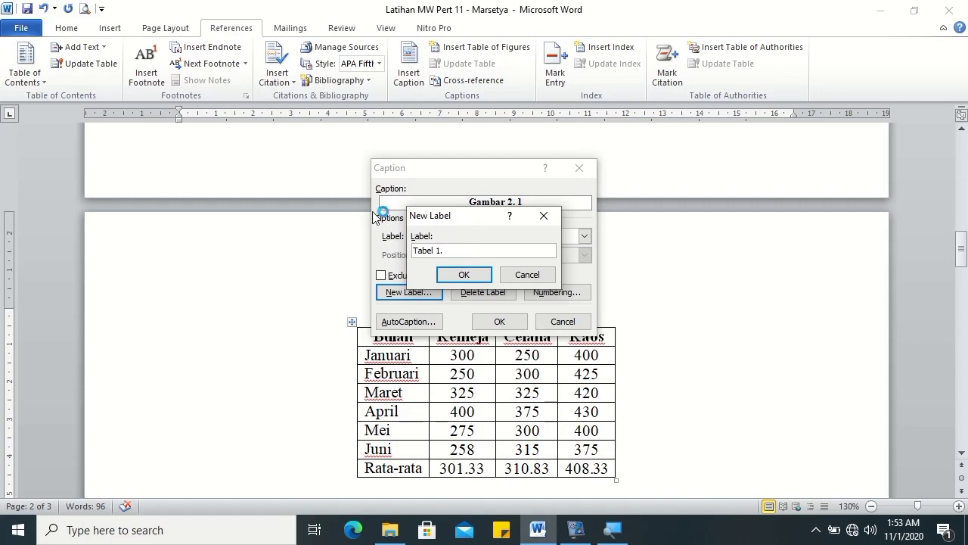
{"action": "left_click", "coordinate": [458, 278]}
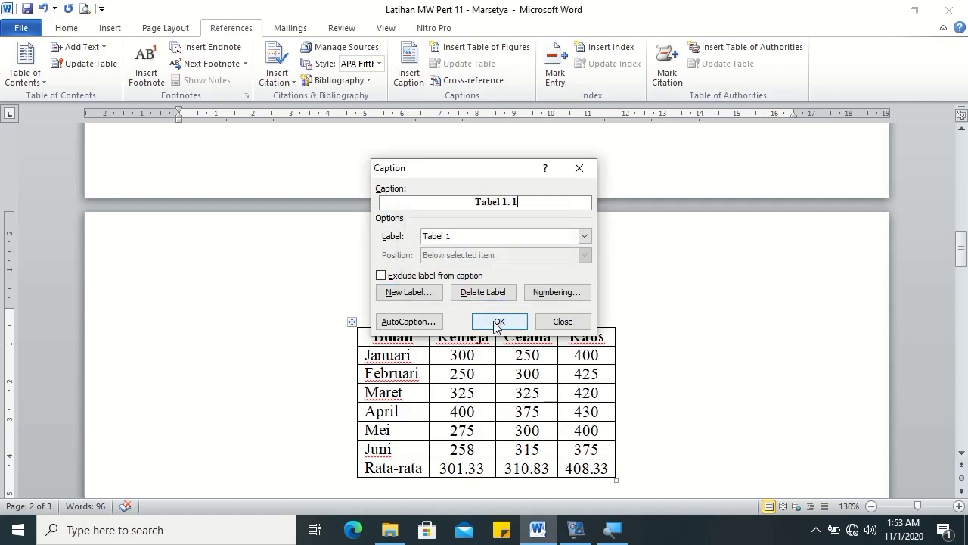
{"action": "left_click", "coordinate": [499, 320]}
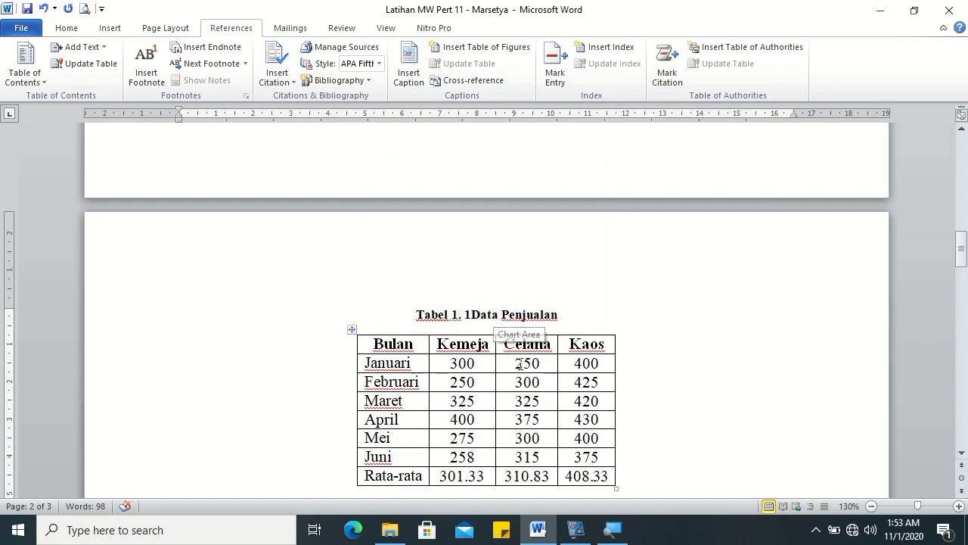
- Add a page break after the figure list and type DAFTAR TABEL on the new page
{"action": "mouse_move", "coordinate": [961, 261]}
{"action": "left_mouse_down"}
{"action": "mouse_move", "coordinate": [951, 176]}
{"action": "mouse_move", "coordinate": [961, 250]}
{"action": "mouse_move", "coordinate": [959, 162]}
{"action": "left_mouse_up"}
{"action": "left_click", "coordinate": [210, 315]}
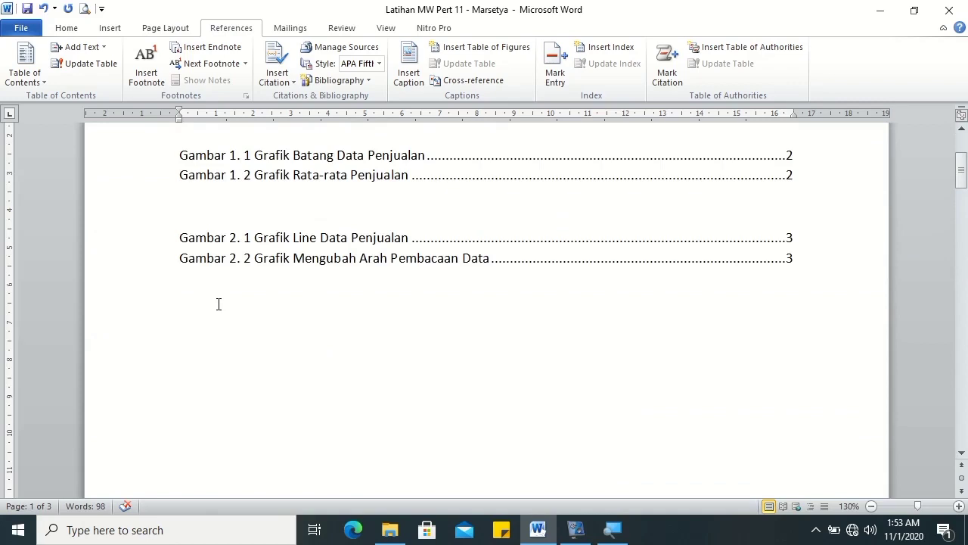
{"action": "key", "text": "ctrl+Return"}
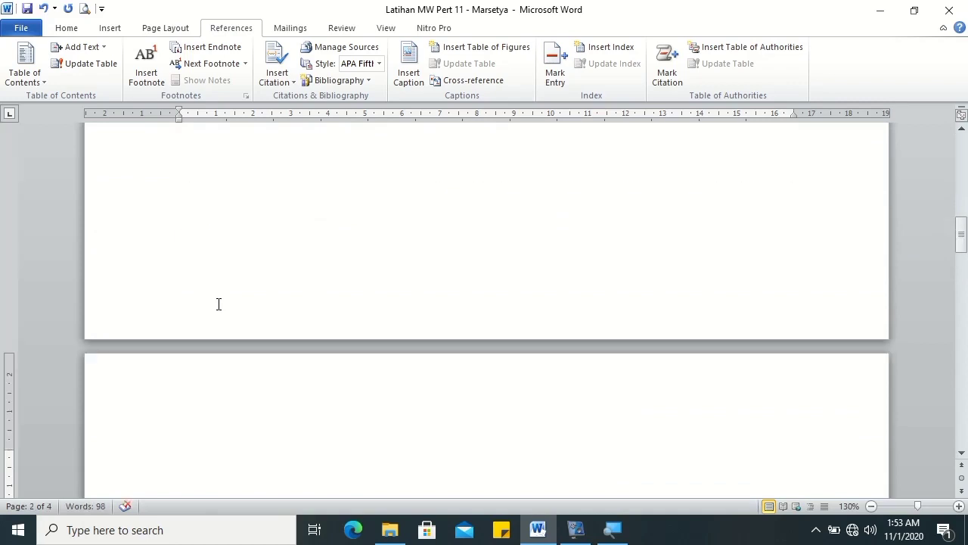
{"action": "type", "text": "DAFTAR "}
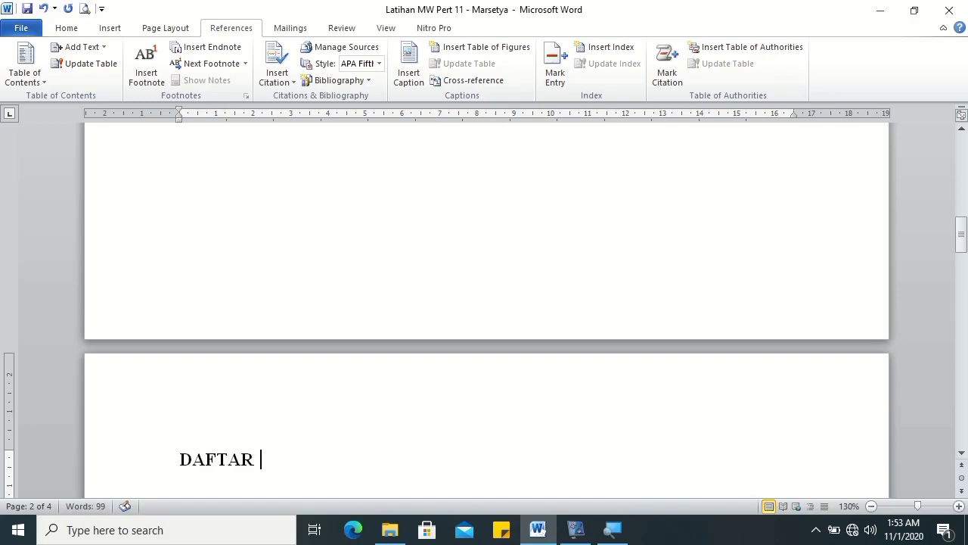
{"action": "type", "text": "TABEL"}
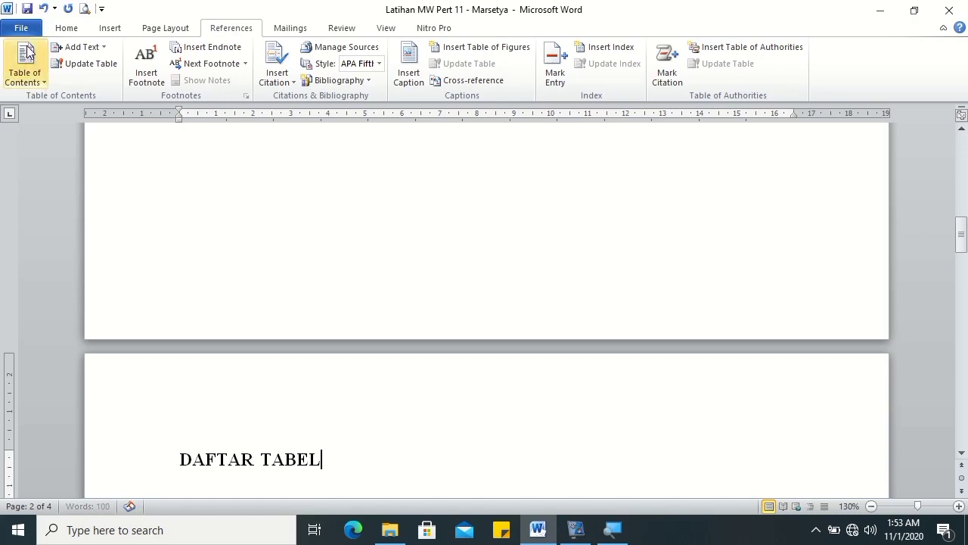
- Apply the Heading 1 style to DAFTAR TABEL and centre it
{"action": "left_click", "coordinate": [66, 28]}
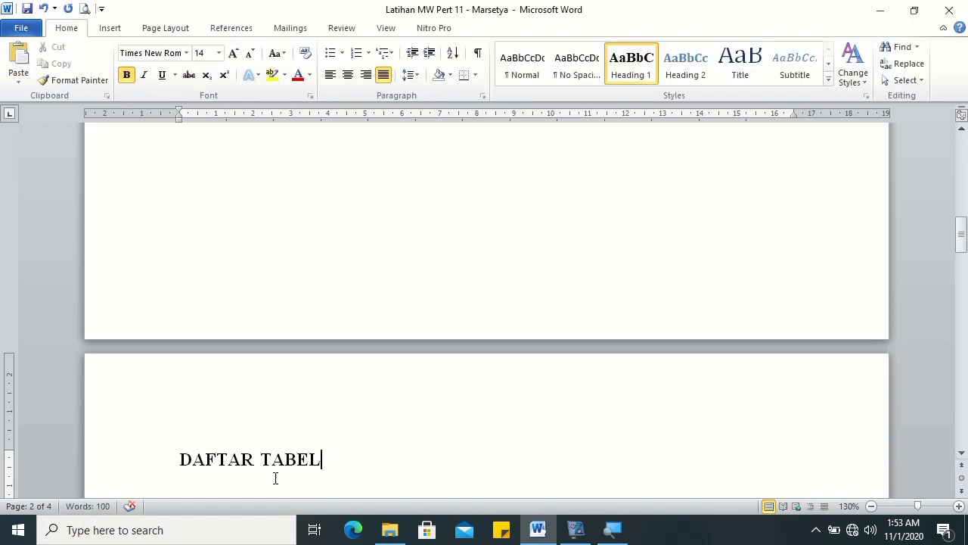
{"action": "right_click", "coordinate": [634, 67]}
{"action": "left_click", "coordinate": [643, 92]}
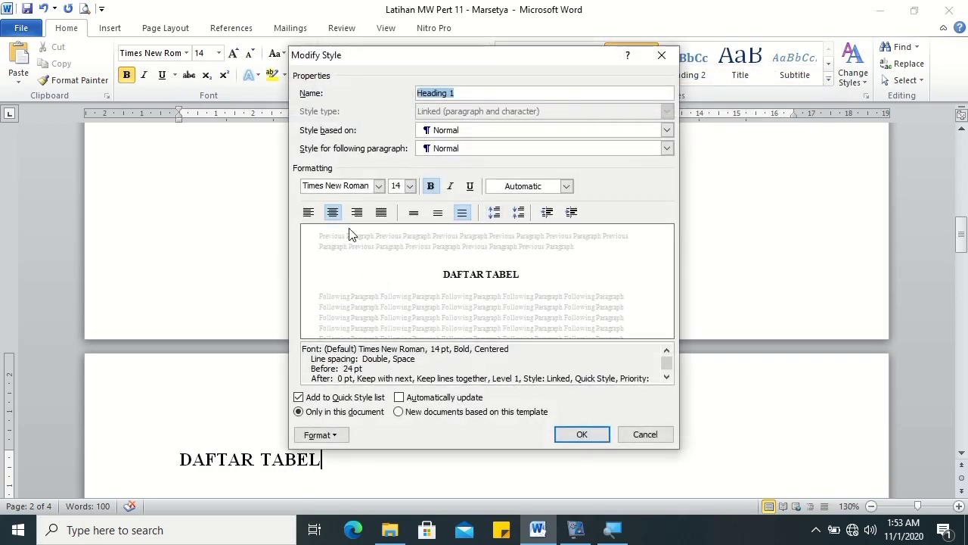
{"action": "left_click", "coordinate": [572, 445]}
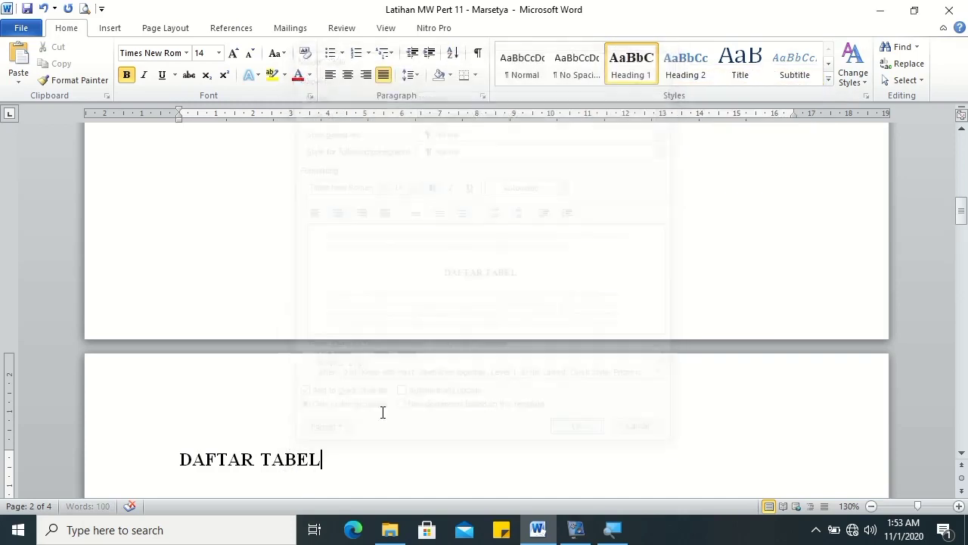
{"action": "left_click", "coordinate": [353, 78]}
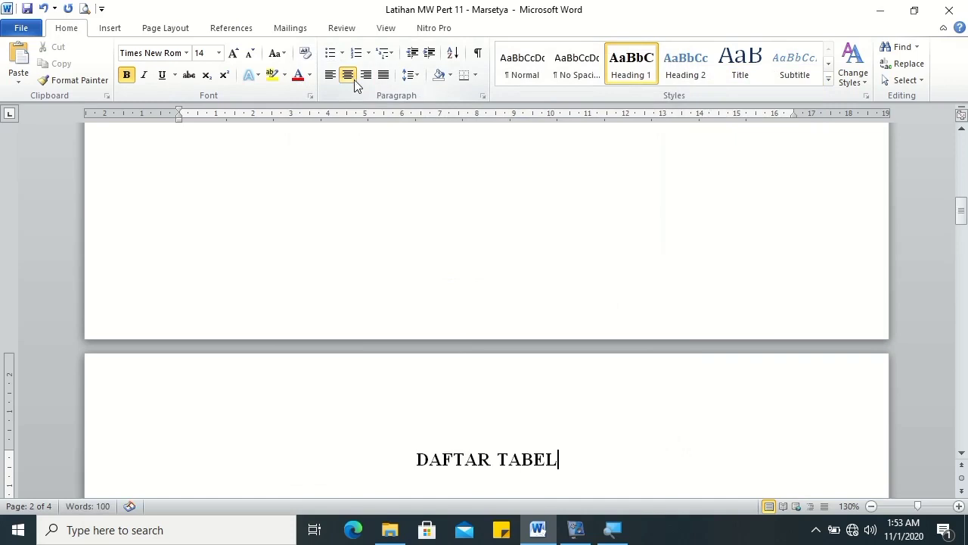
{"action": "mouse_move", "coordinate": [960, 211]}
{"action": "left_mouse_down"}
{"action": "mouse_move", "coordinate": [961, 173]}
{"action": "mouse_move", "coordinate": [960, 220]}
{"action": "left_mouse_up"}
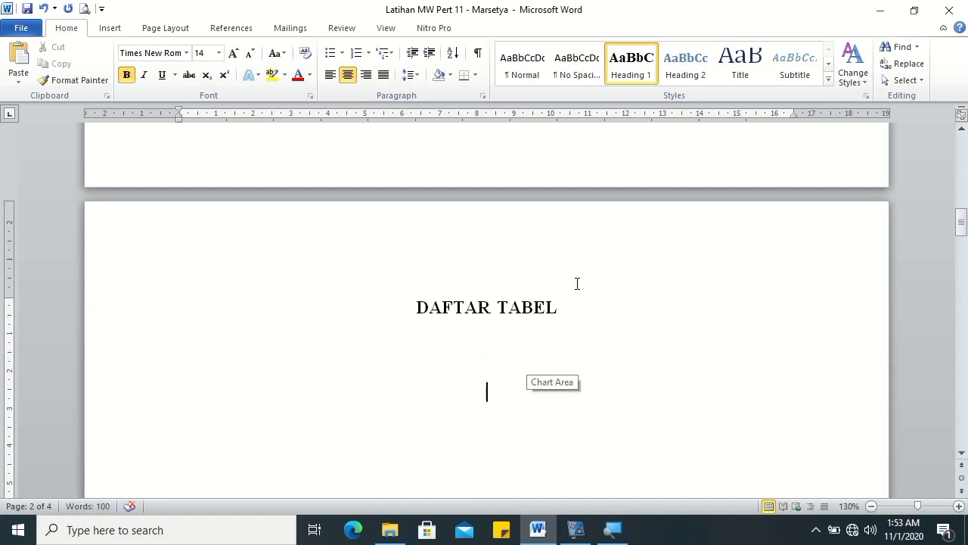
- Set the line below DAFTAR TABEL and the line between figure groups to Normal style
{"action": "left_click", "coordinate": [522, 62]}
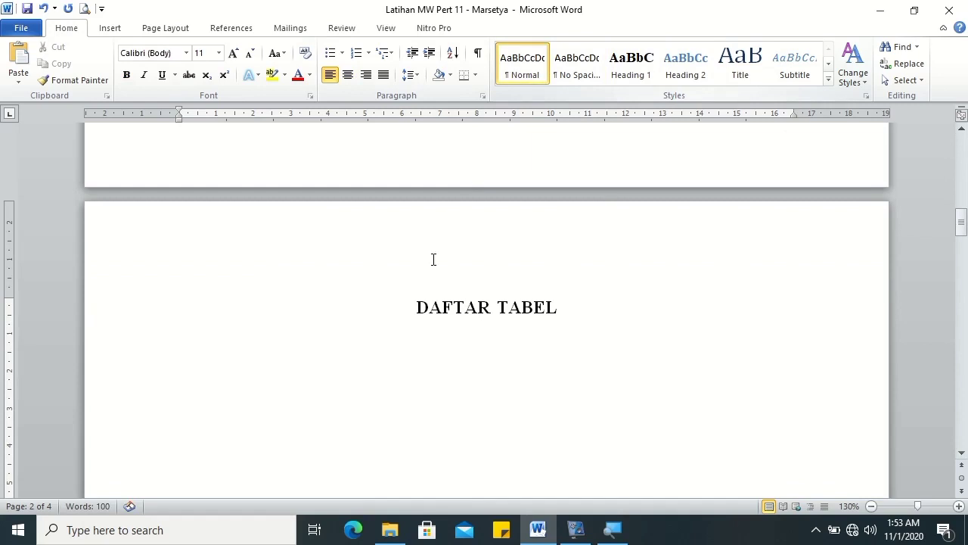
{"action": "left_click_drag", "start_coordinate": [961, 221], "coordinate": [960, 155]}
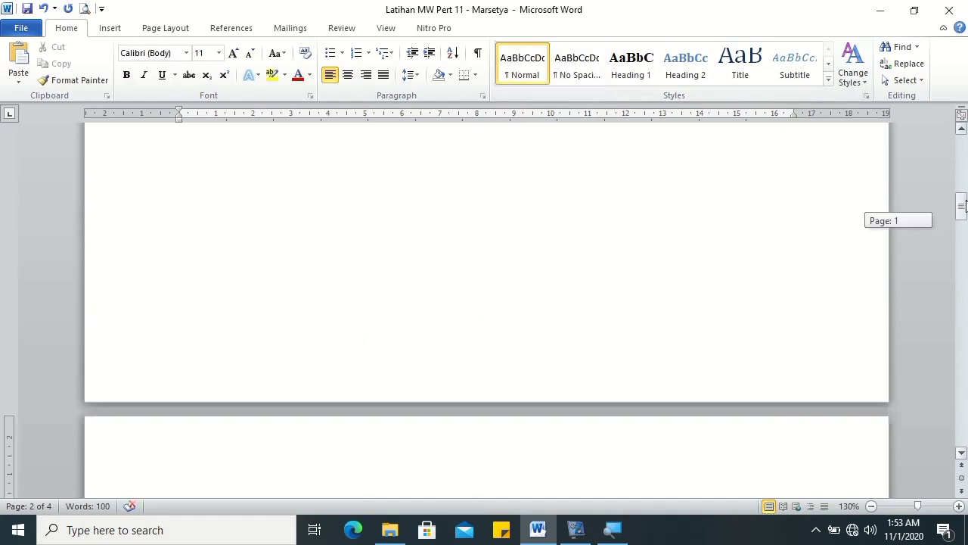
{"action": "left_click", "coordinate": [360, 200]}
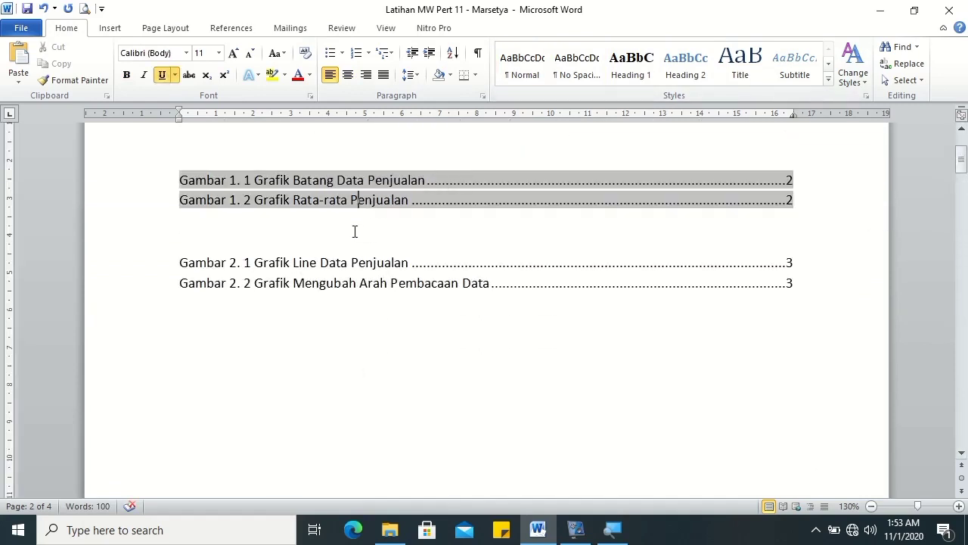
{"action": "left_click", "coordinate": [350, 231]}
{"action": "left_click", "coordinate": [522, 64]}
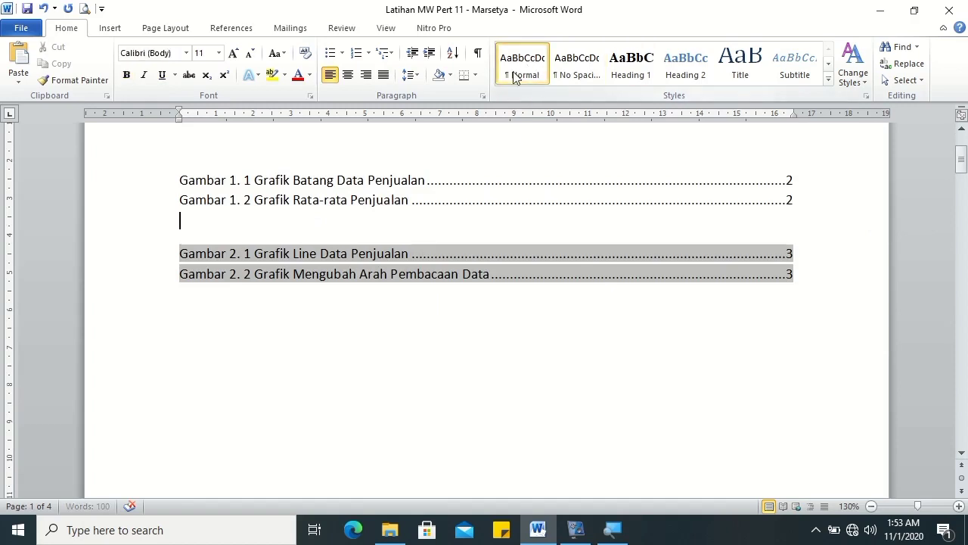
- Set the empty line under DAFTAR GAMBAR to Normal style, then return under DAFTAR TABEL
{"action": "left_click_drag", "start_coordinate": [965, 179], "coordinate": [962, 148]}
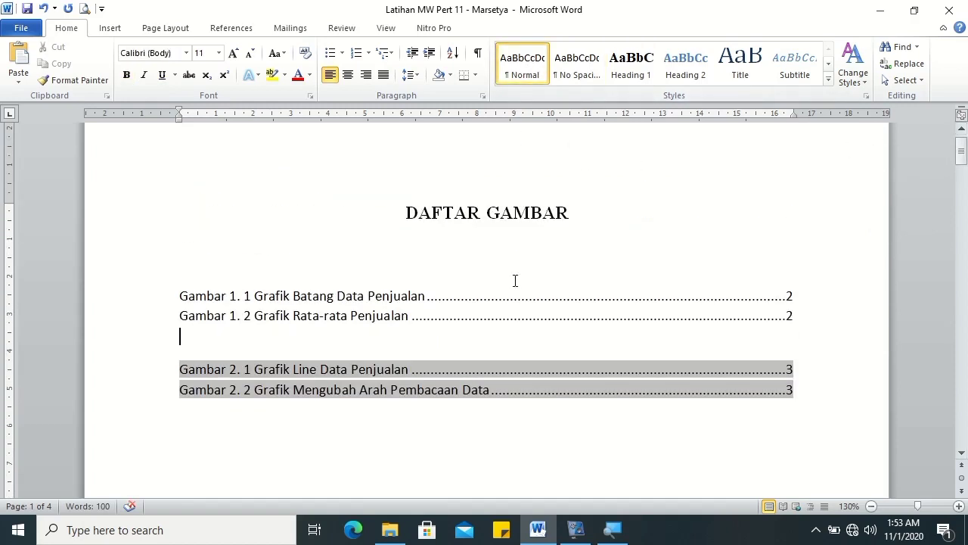
{"action": "left_click", "coordinate": [511, 258]}
{"action": "left_click", "coordinate": [532, 73]}
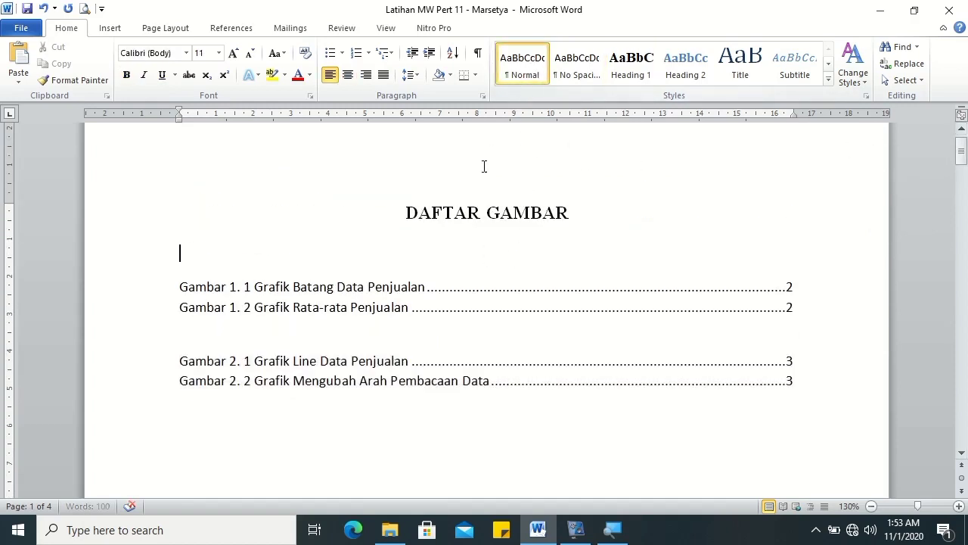
{"action": "left_click", "coordinate": [484, 234]}
{"action": "left_click", "coordinate": [503, 242]}
{"action": "left_click", "coordinate": [513, 255]}
{"action": "mouse_move", "coordinate": [962, 150]}
{"action": "left_mouse_down"}
{"action": "mouse_move", "coordinate": [963, 251]}
{"action": "mouse_move", "coordinate": [962, 227]}
{"action": "left_mouse_up"}
{"action": "left_click", "coordinate": [300, 326]}
{"action": "left_click", "coordinate": [195, 339]}
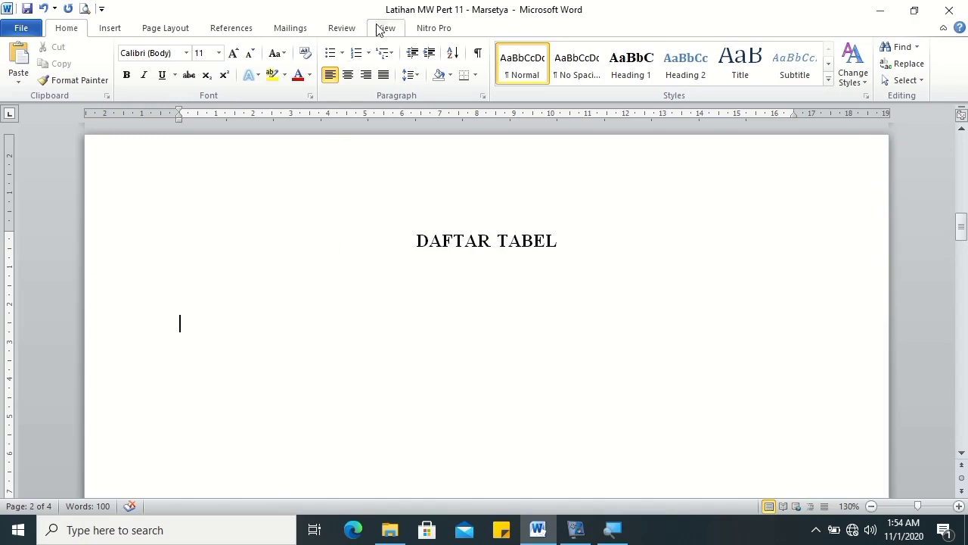
- Insert a table of figures with caption label 'Tabel 1.', listing Tabel 1. 1 Data Penjualan on page 3
{"action": "left_click", "coordinate": [233, 33]}
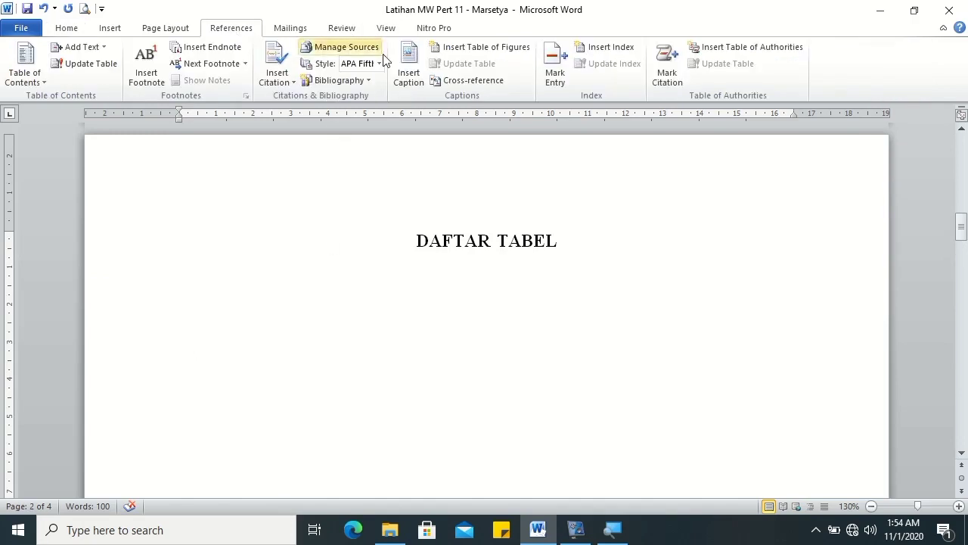
{"action": "left_click", "coordinate": [456, 49]}
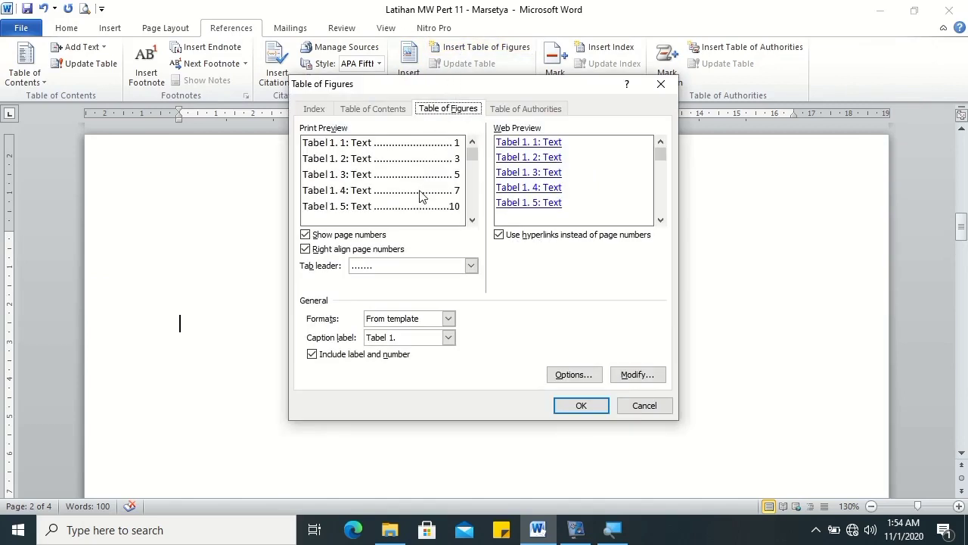
{"action": "left_click", "coordinate": [447, 338]}
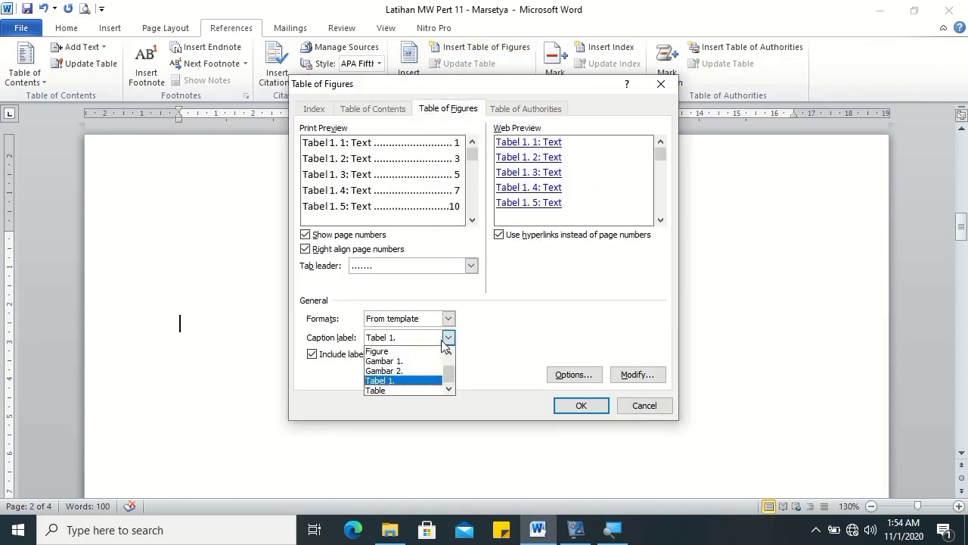
{"action": "left_click", "coordinate": [371, 378]}
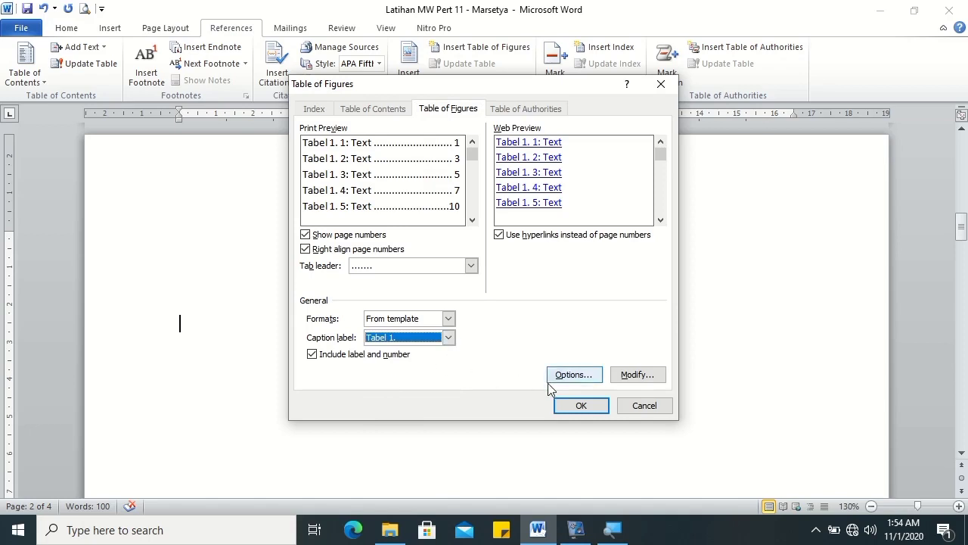
{"action": "left_click", "coordinate": [639, 378]}
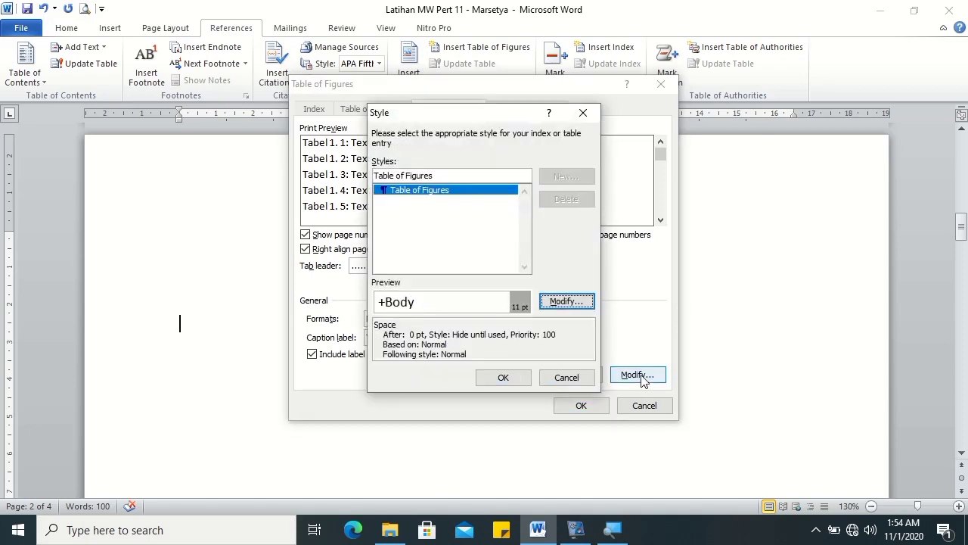
{"action": "left_click", "coordinate": [503, 380]}
{"action": "left_click", "coordinate": [566, 406]}
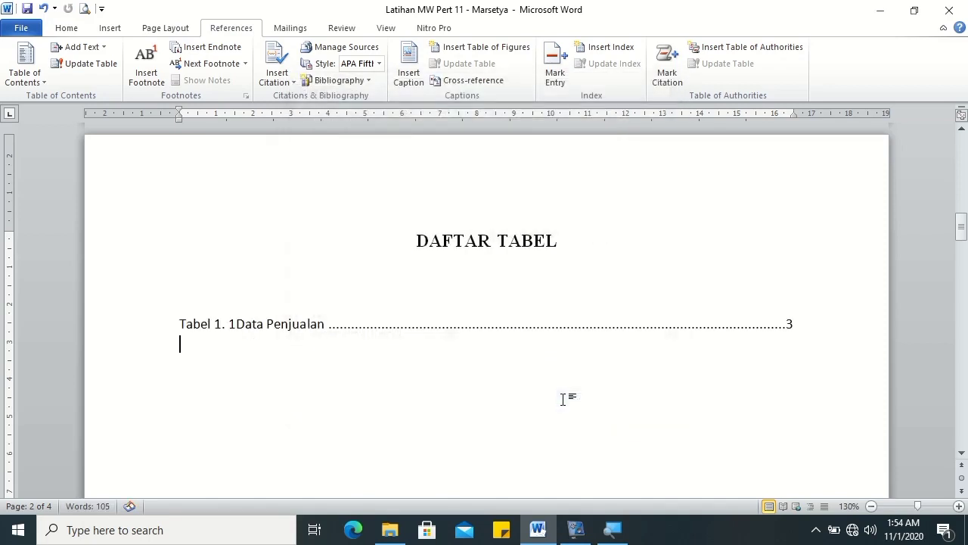
{"action": "left_click", "coordinate": [345, 323]}
{"action": "left_click", "coordinate": [72, 29]}
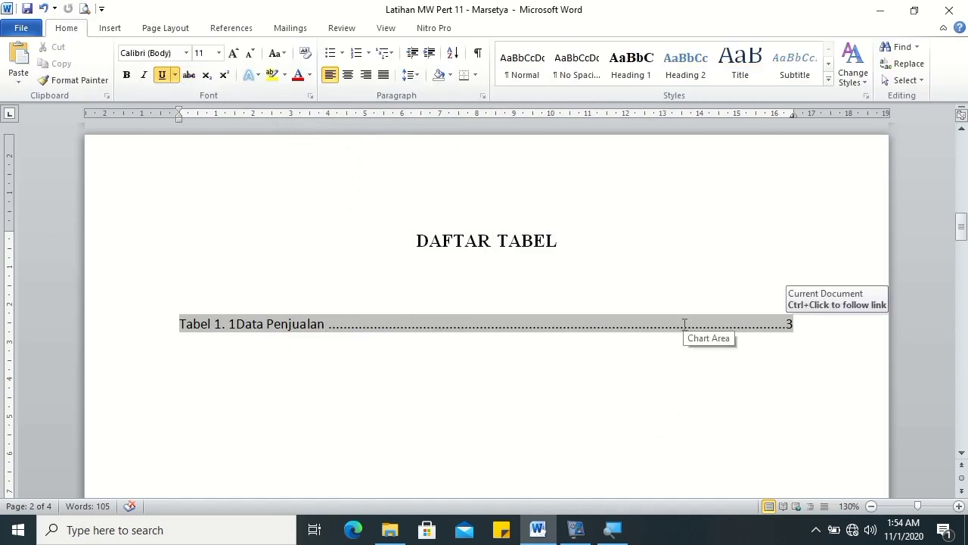
- Update page numbers only in both Gambar figure lists, now showing pages 3 and 4
{"action": "mouse_move", "coordinate": [961, 225]}
{"action": "left_mouse_down"}
{"action": "mouse_move", "coordinate": [962, 188]}
{"action": "mouse_move", "coordinate": [957, 294]}
{"action": "left_mouse_up"}
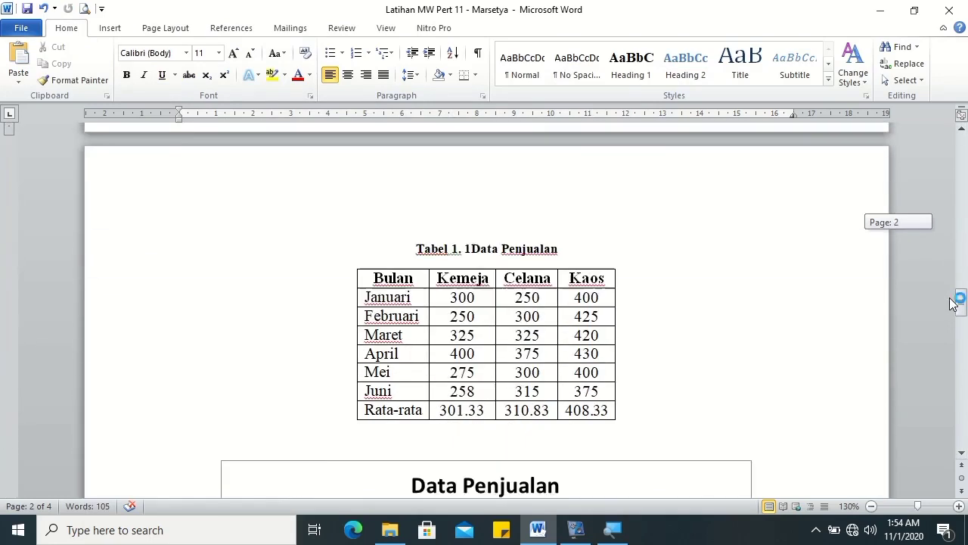
{"action": "left_click_drag", "start_coordinate": [958, 293], "coordinate": [929, 140]}
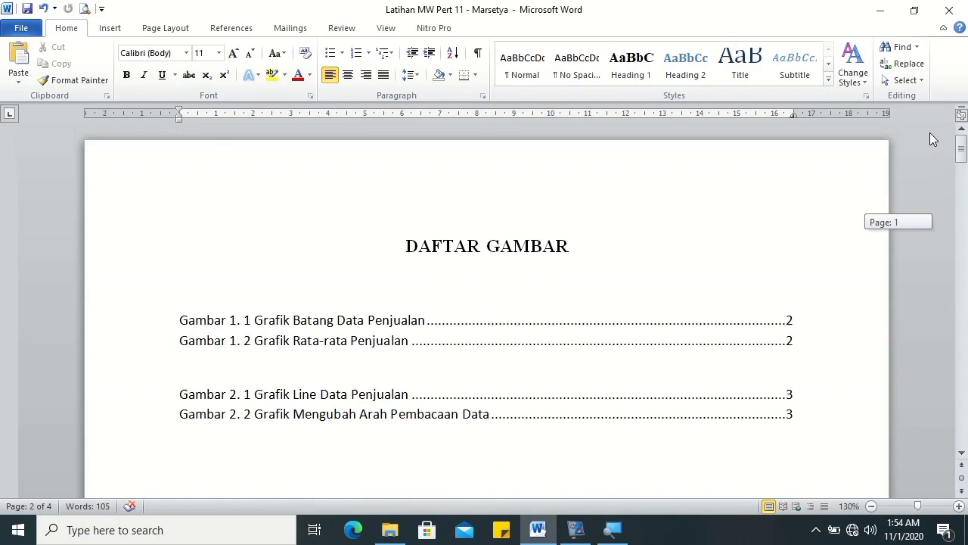
{"action": "left_click", "coordinate": [342, 401]}
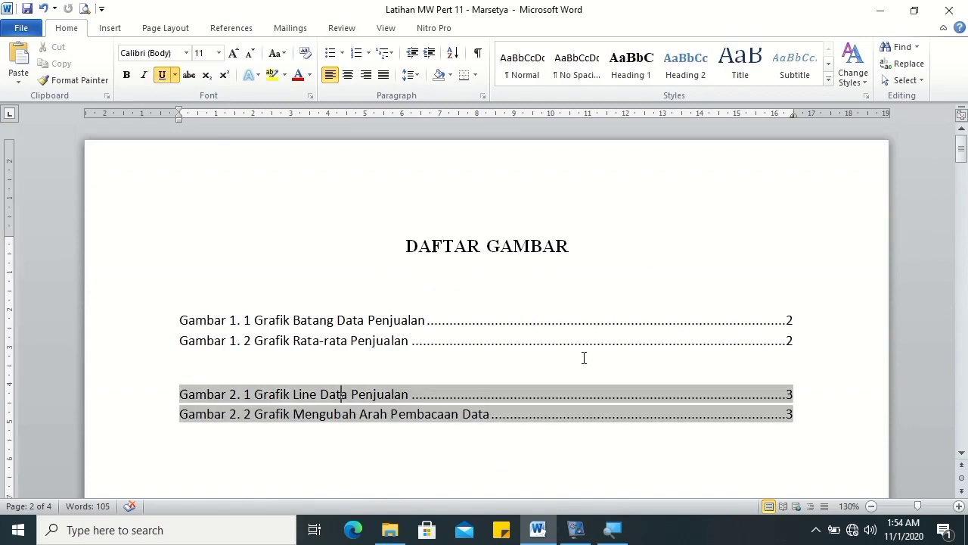
{"action": "left_click", "coordinate": [295, 320]}
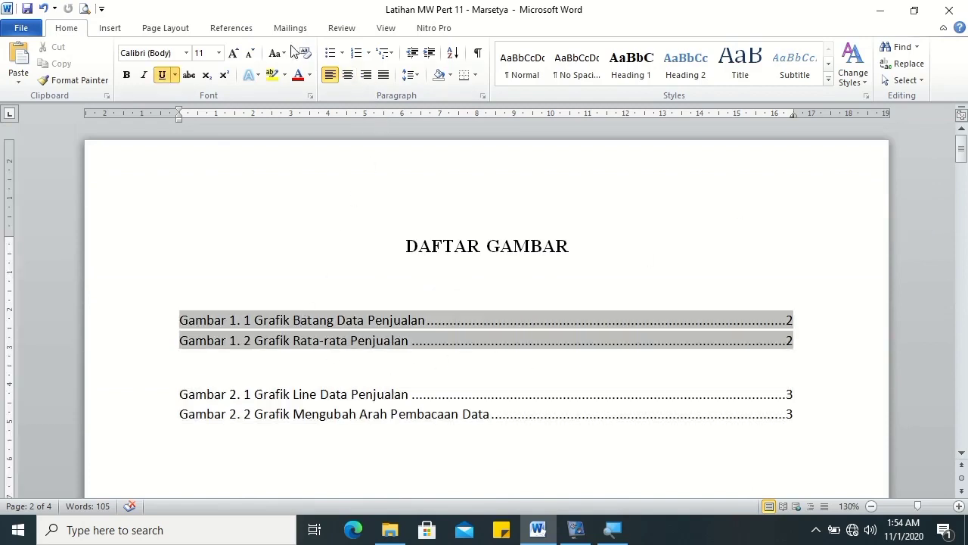
{"action": "left_click", "coordinate": [241, 29]}
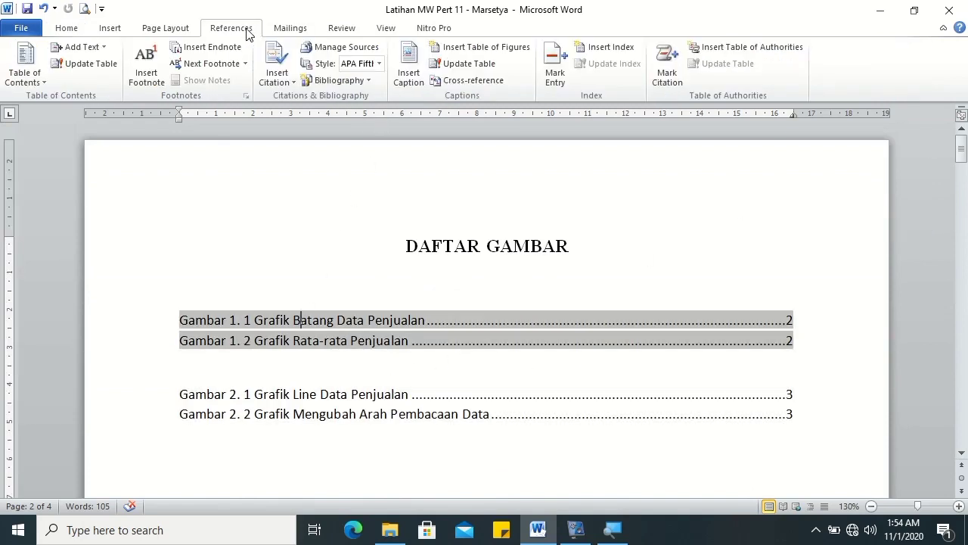
{"action": "left_click", "coordinate": [456, 65]}
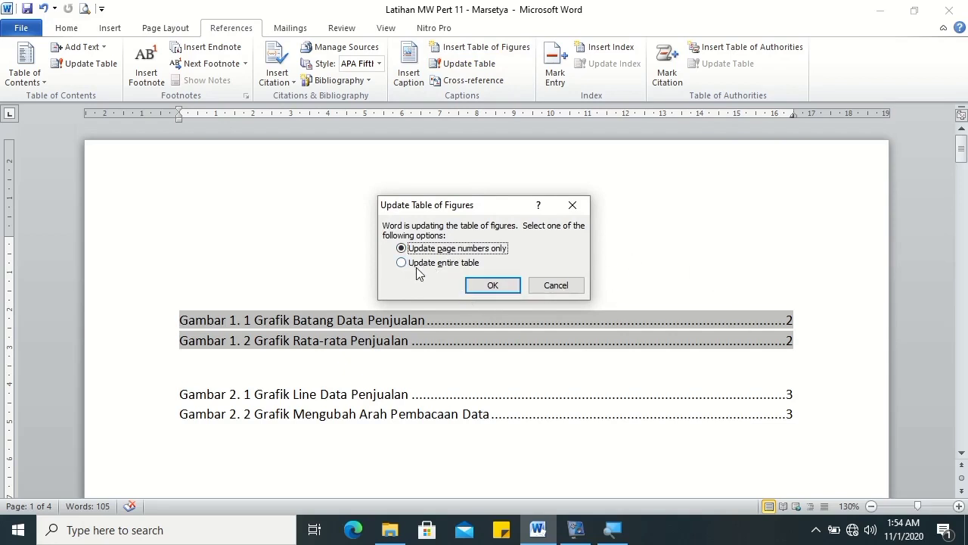
{"action": "left_click", "coordinate": [492, 285]}
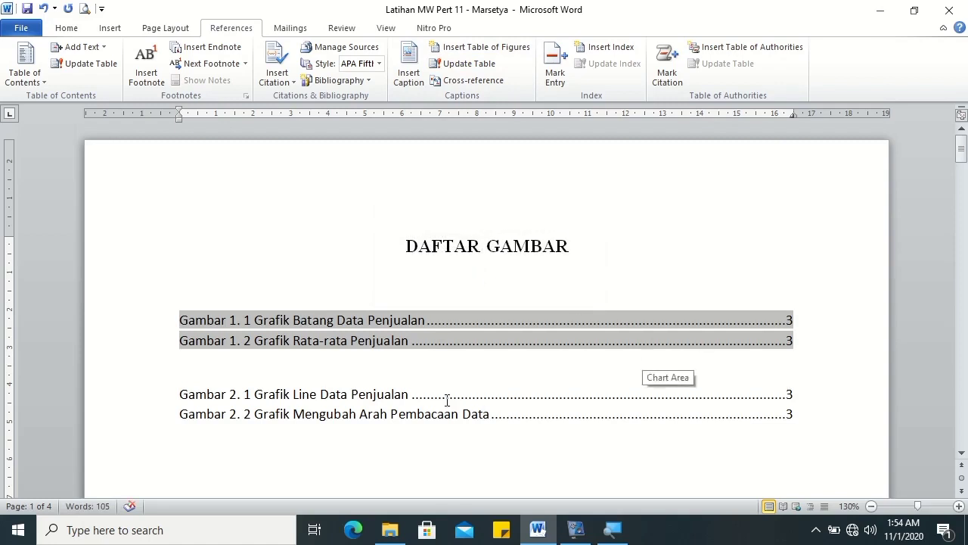
{"action": "left_click", "coordinate": [447, 394]}
{"action": "left_click", "coordinate": [465, 63]}
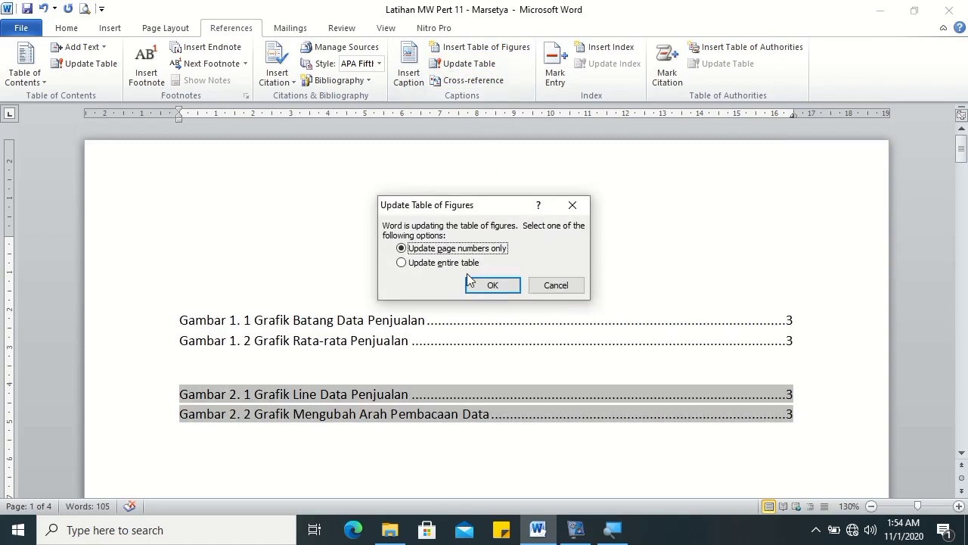
{"action": "left_click", "coordinate": [474, 285]}
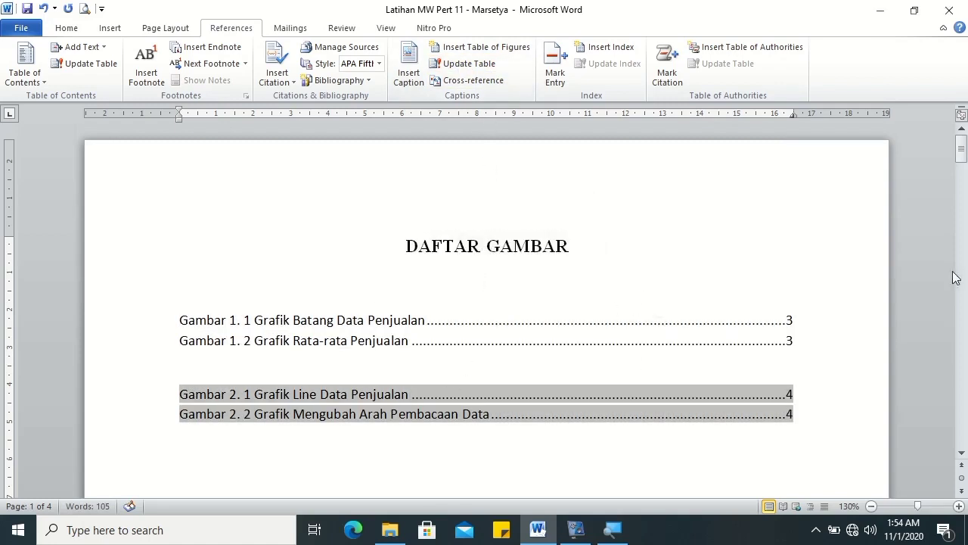
{"action": "left_click_drag", "start_coordinate": [965, 137], "coordinate": [965, 229]}
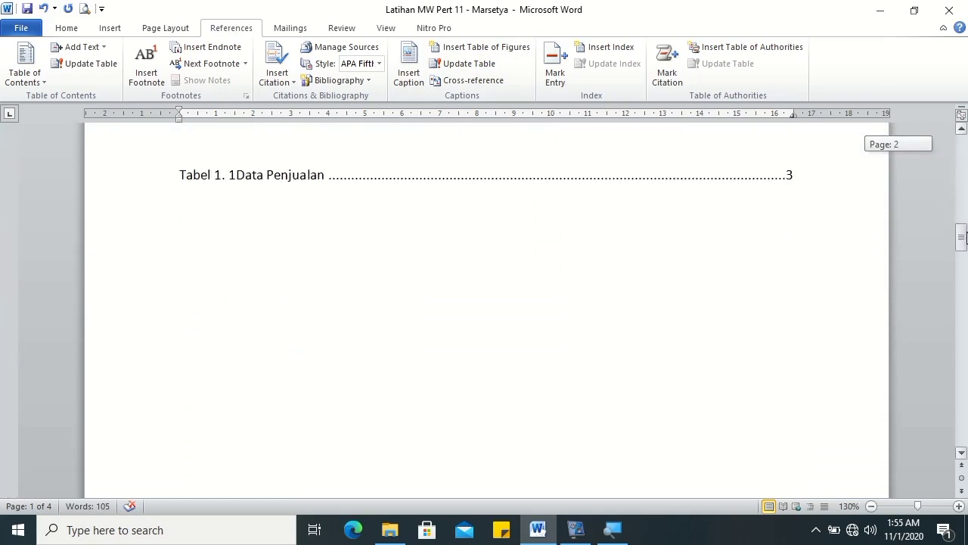
{"action": "left_click_drag", "start_coordinate": [965, 229], "coordinate": [965, 227]}
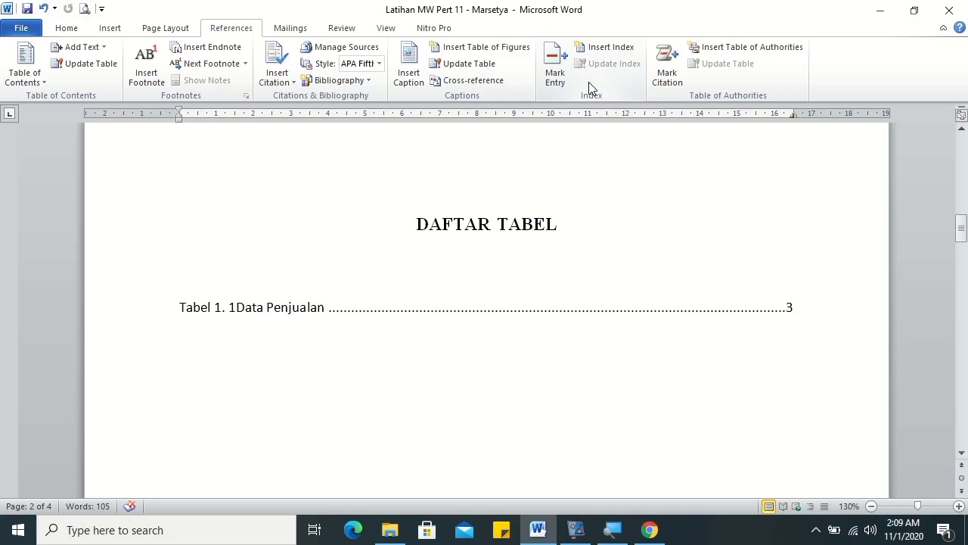
- Insert a page break after the Gambar 2. 2 caption to create a blank fifth page
{"action": "left_click_drag", "start_coordinate": [960, 227], "coordinate": [961, 423]}
{"action": "left_click", "coordinate": [309, 274]}
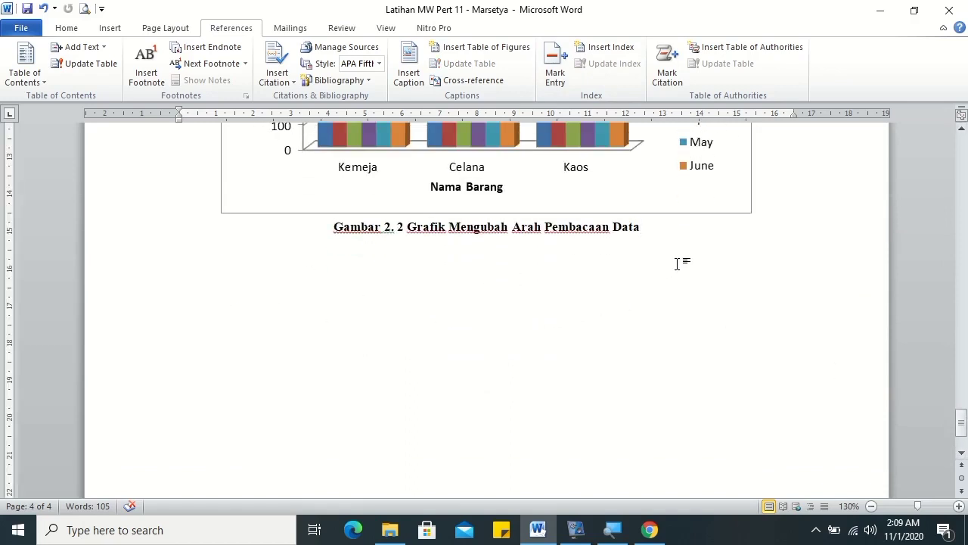
{"action": "key", "text": "ctrl+Return"}
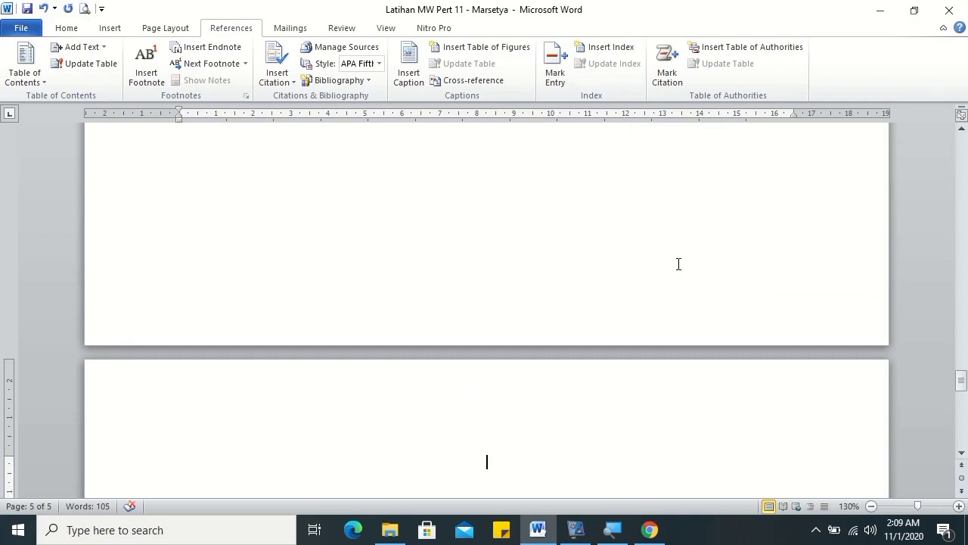
{"action": "left_click", "coordinate": [67, 28]}
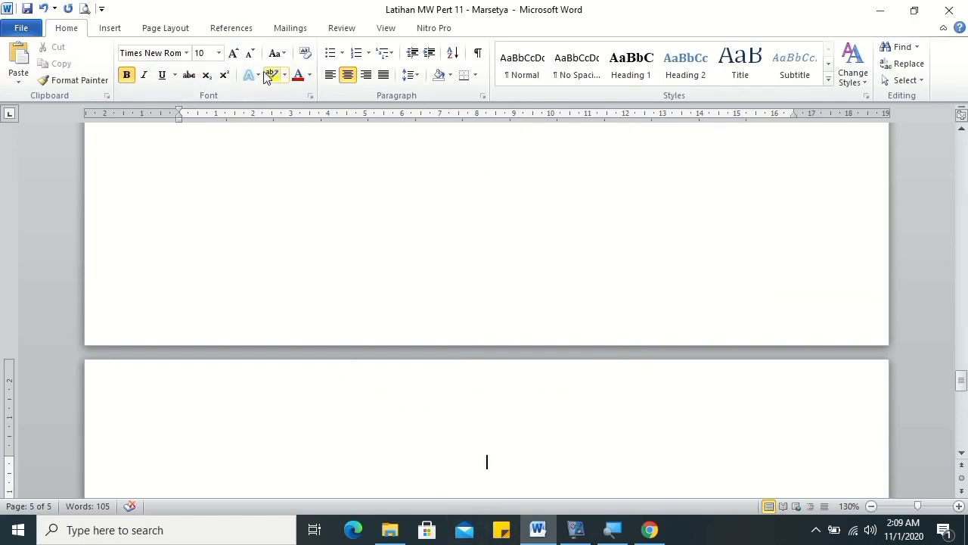
{"action": "left_click", "coordinate": [217, 31]}
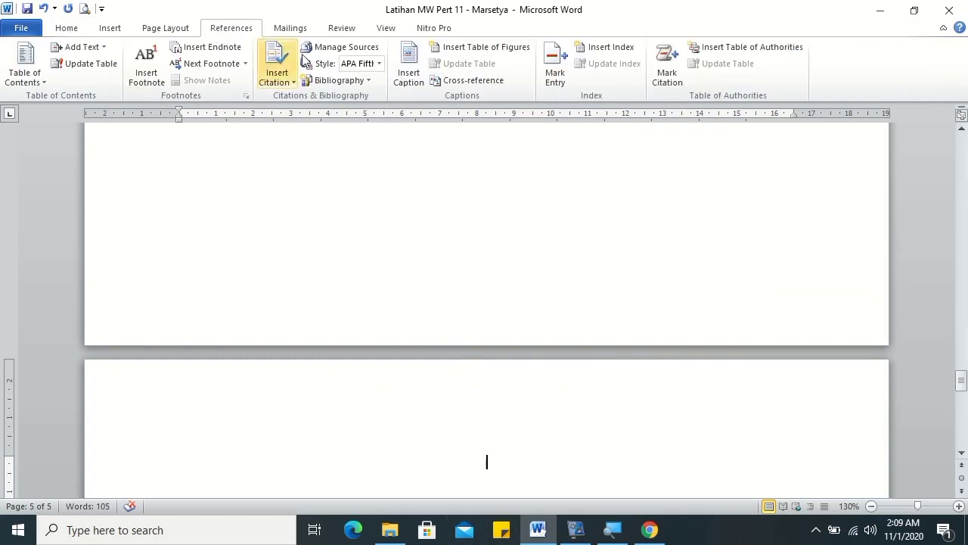
- Keep APA Fifth Edition as the citation style and open the Source Manager
{"action": "left_click", "coordinate": [381, 66]}
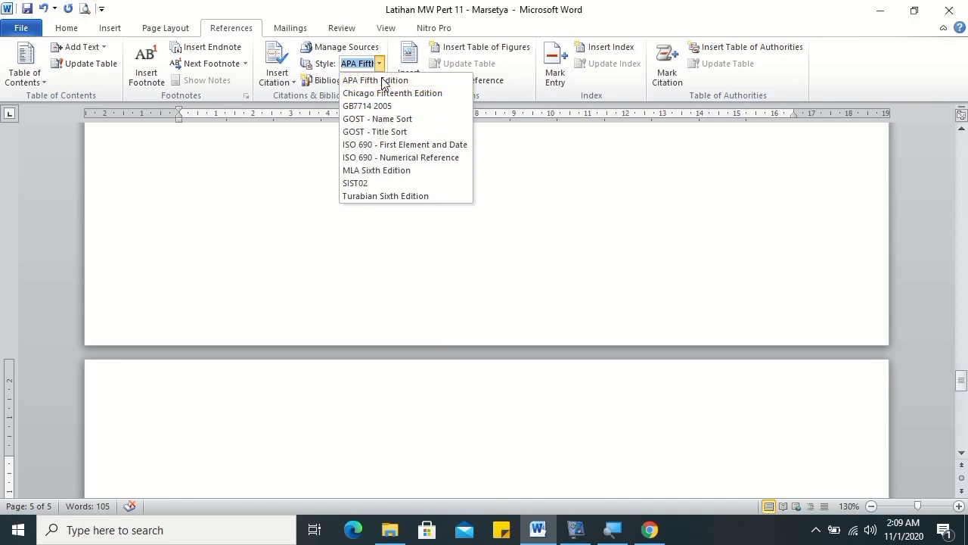
{"action": "left_click", "coordinate": [380, 64]}
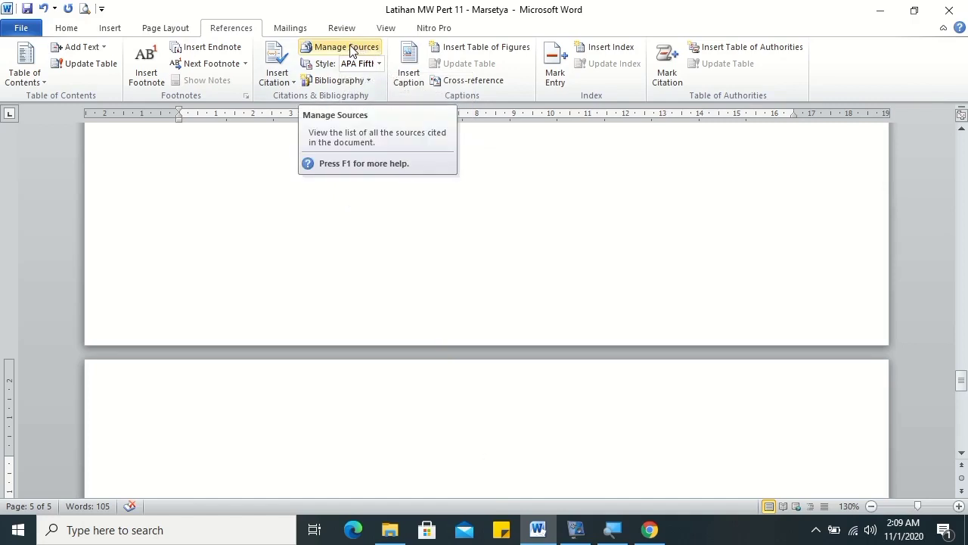
{"action": "left_click", "coordinate": [351, 51]}
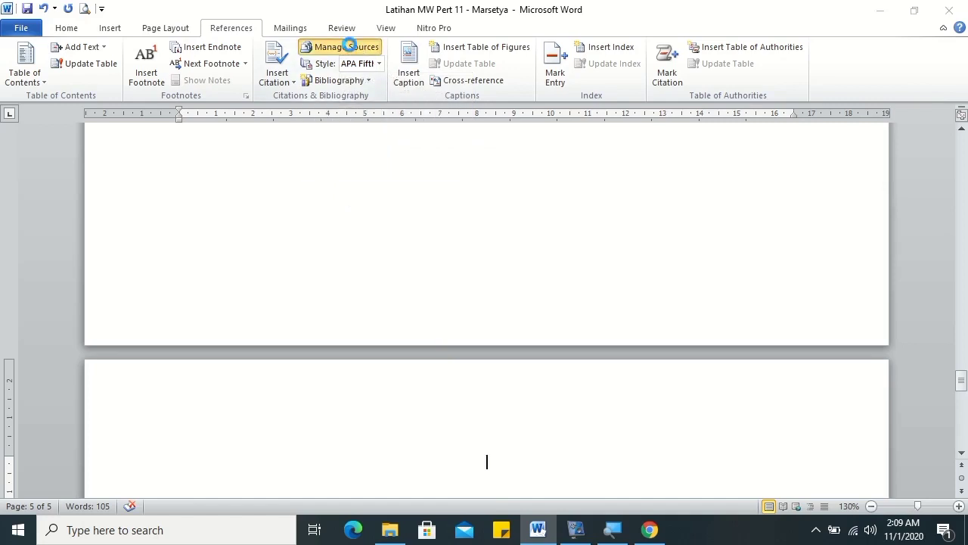
- Create a new source in Source Manager with type of source set to Book
{"action": "left_click", "coordinate": [492, 235]}
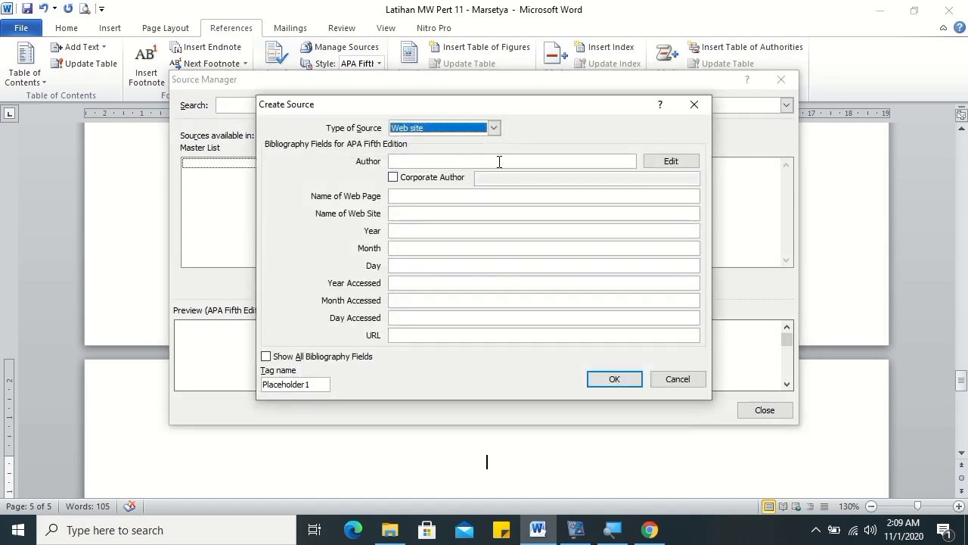
{"action": "left_click", "coordinate": [493, 127]}
{"action": "left_click_drag", "start_coordinate": [493, 158], "coordinate": [493, 144]}
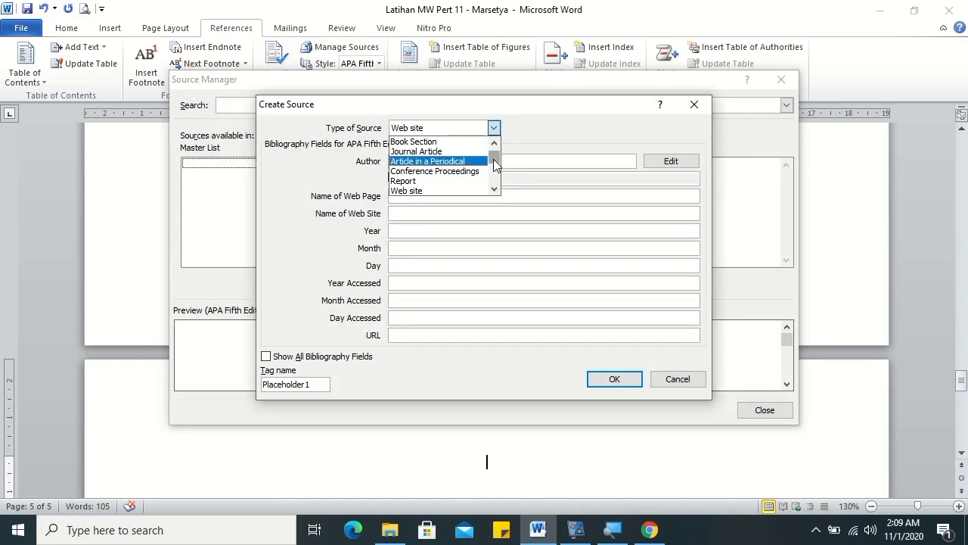
{"action": "left_click", "coordinate": [439, 141]}
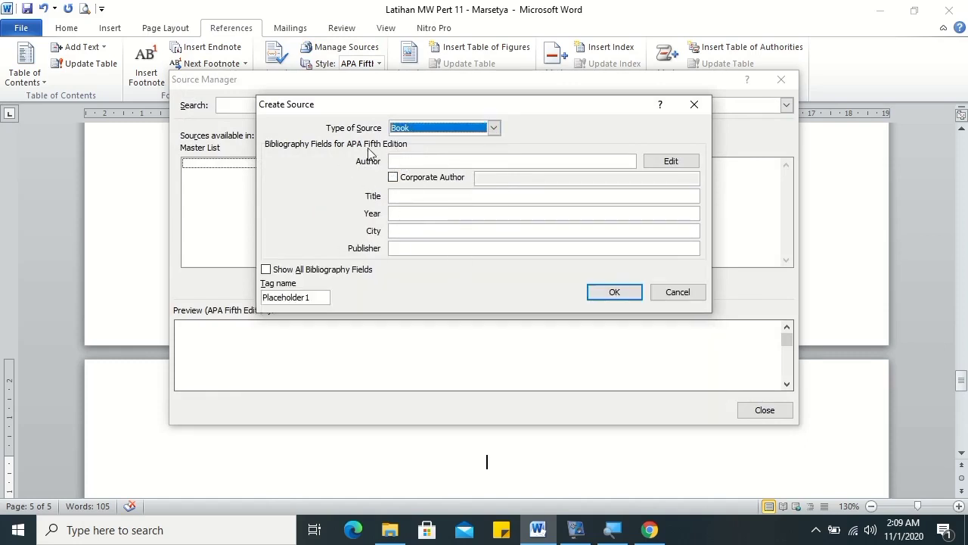
- Add the author's last name and first name to the new Book source
{"action": "left_click", "coordinate": [690, 163]}
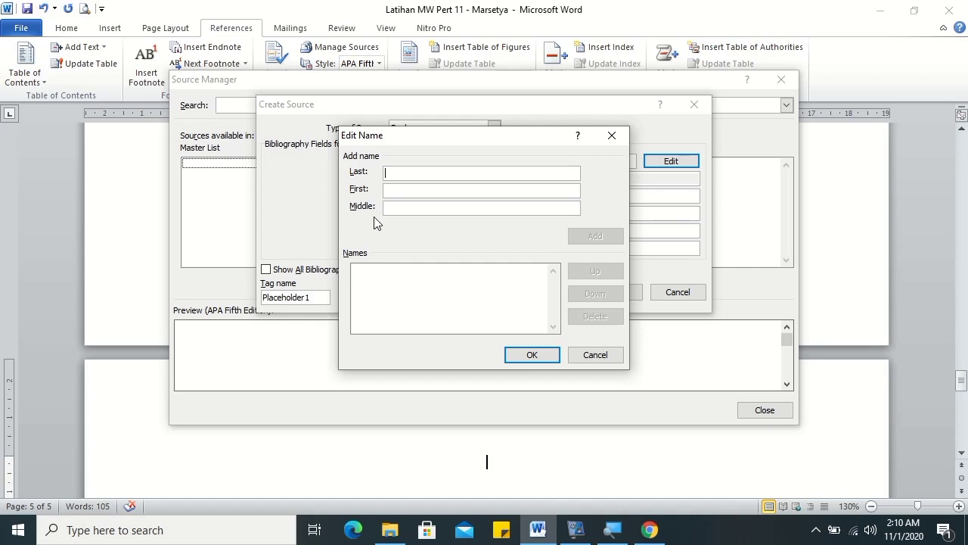
{"action": "type", "text": "Gunawang"}
{"action": "key", "text": "Tab"}
{"action": "type", "text": "Atang"}
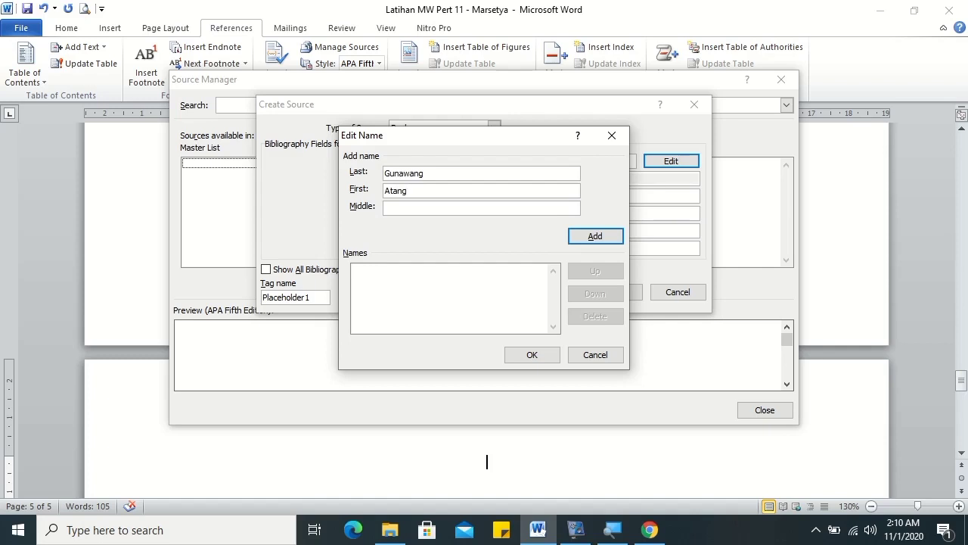
{"action": "left_click", "coordinate": [592, 237]}
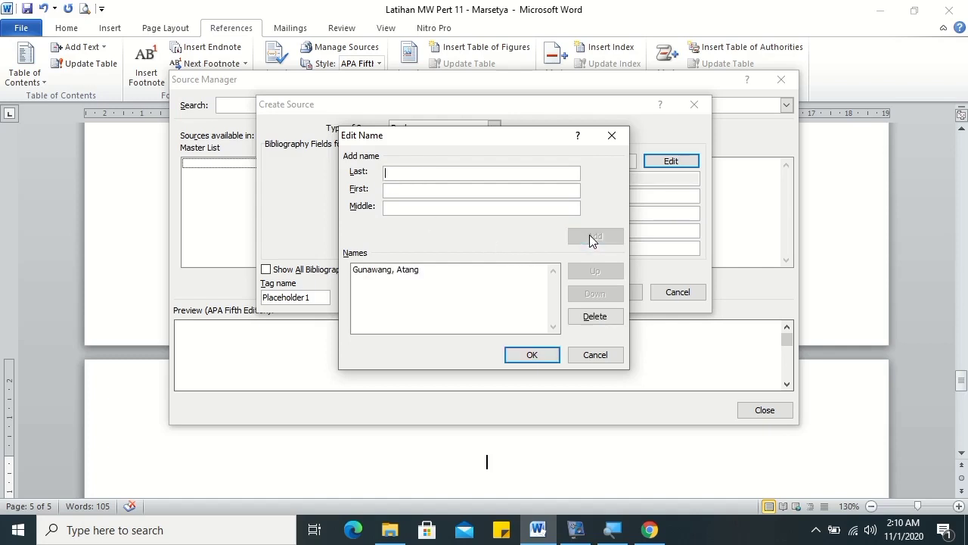
{"action": "left_click", "coordinate": [527, 357]}
{"action": "left_click", "coordinate": [393, 195]}
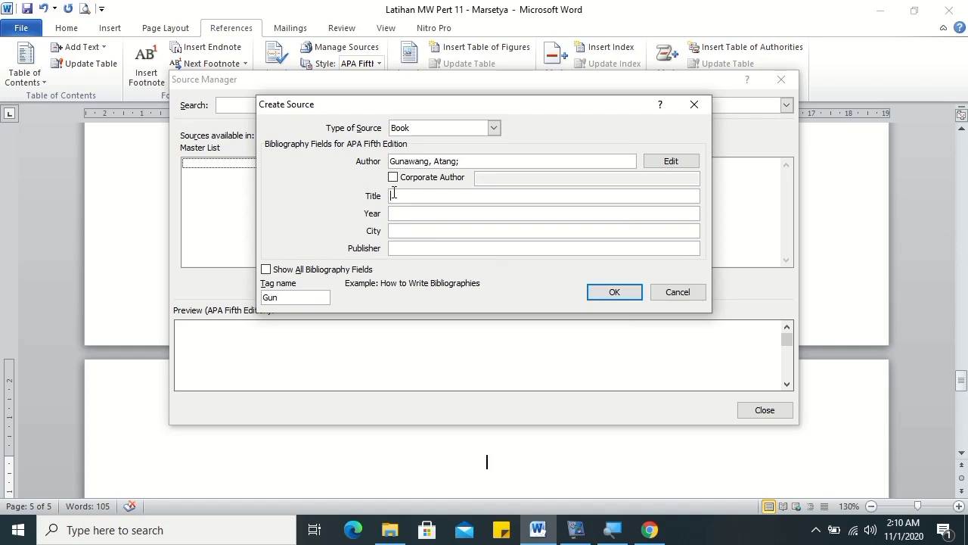
- Save the book 'Modul Microsoft Word 2007 untuk Pemula, Pelajar, dan Mahasiswa', 2009, Bandung, Modula
{"action": "type", "text": "Modul Microsoft Word 200"}
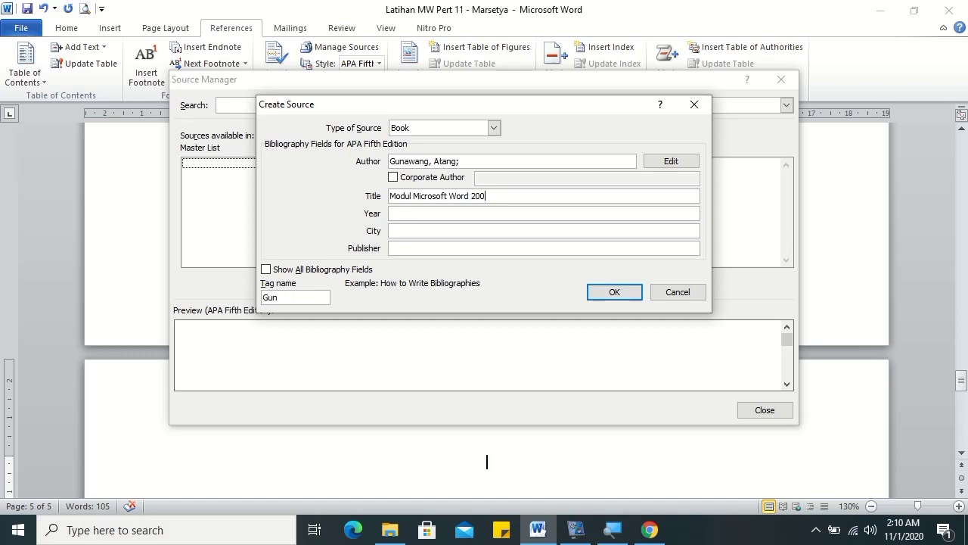
{"action": "type", "text": "7 untuk Pemula"}
{"action": "type", "text": ", Pelajar, "}
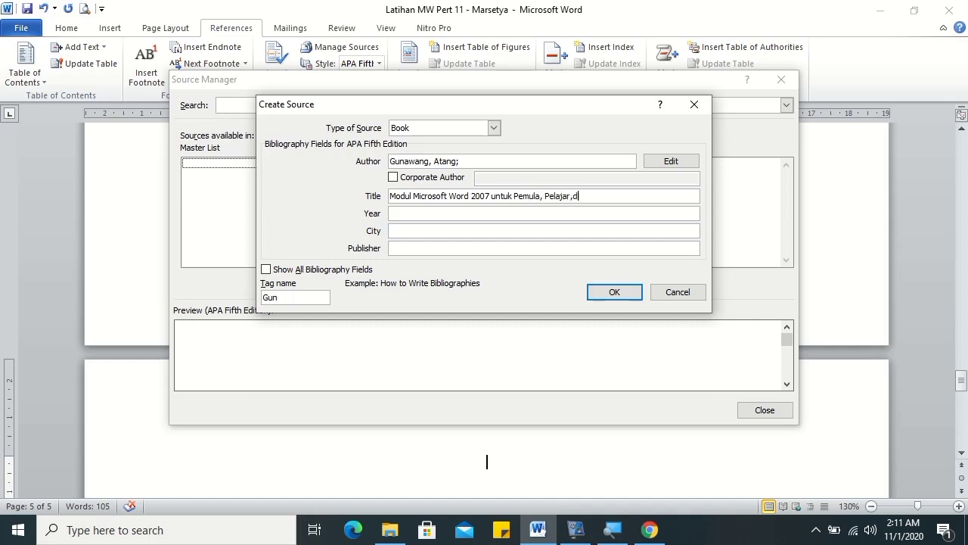
{"action": "type", "text": "dan "}
{"action": "type", "text": "Mahasiswa"}
{"action": "key", "text": "Tab"}
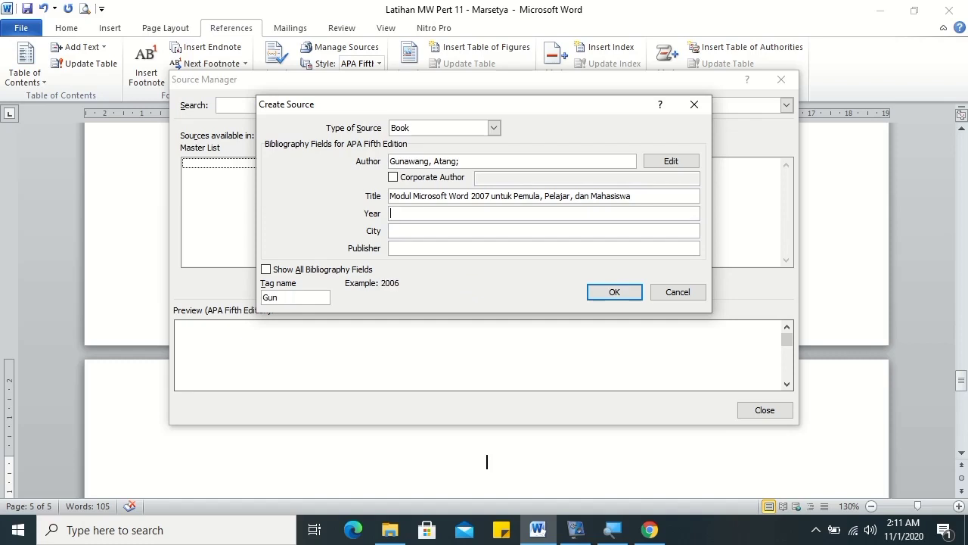
{"action": "type", "text": "20"}
{"action": "key", "text": "BackSpace"}
{"action": "type", "text": "009"}
{"action": "key", "text": "Tab"}
{"action": "type", "text": "Bandung"}
{"action": "key", "text": "Tab"}
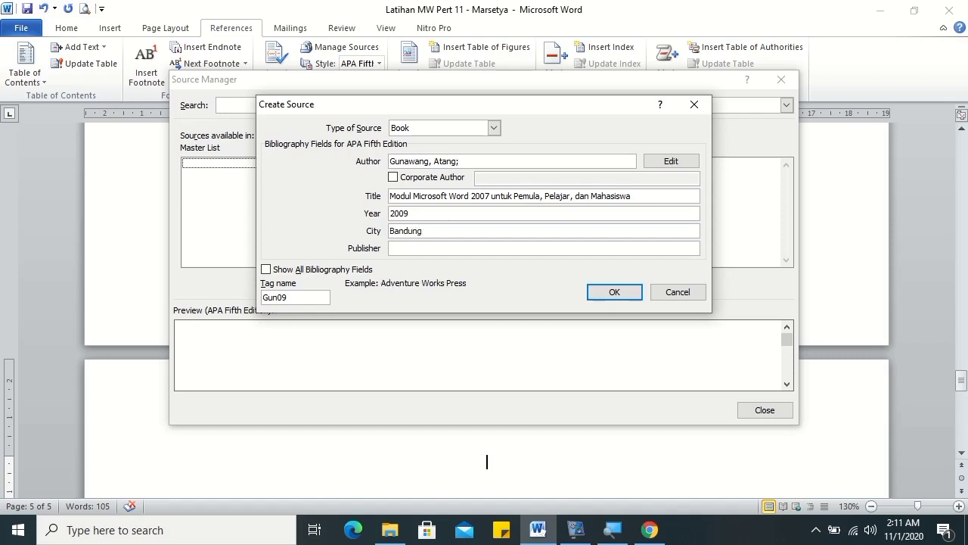
{"action": "type", "text": "Modula"}
{"action": "left_click", "coordinate": [613, 299]}
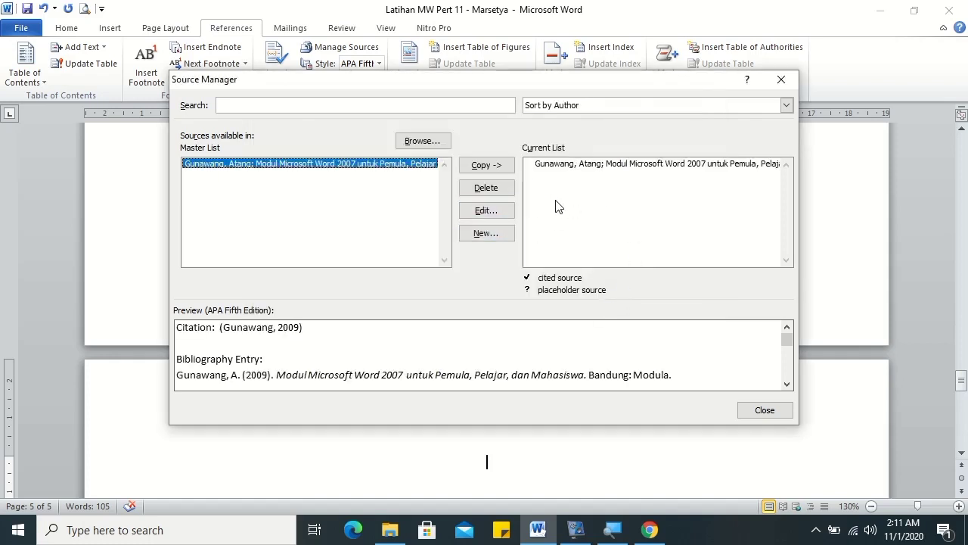
- Start a new source and add its first author's last and first name
{"action": "left_click", "coordinate": [497, 234]}
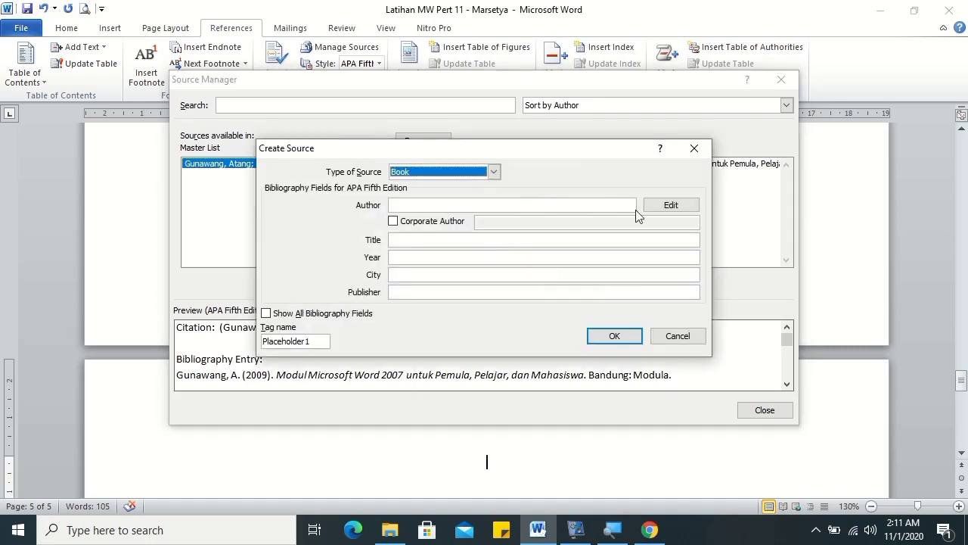
{"action": "left_click", "coordinate": [671, 206]}
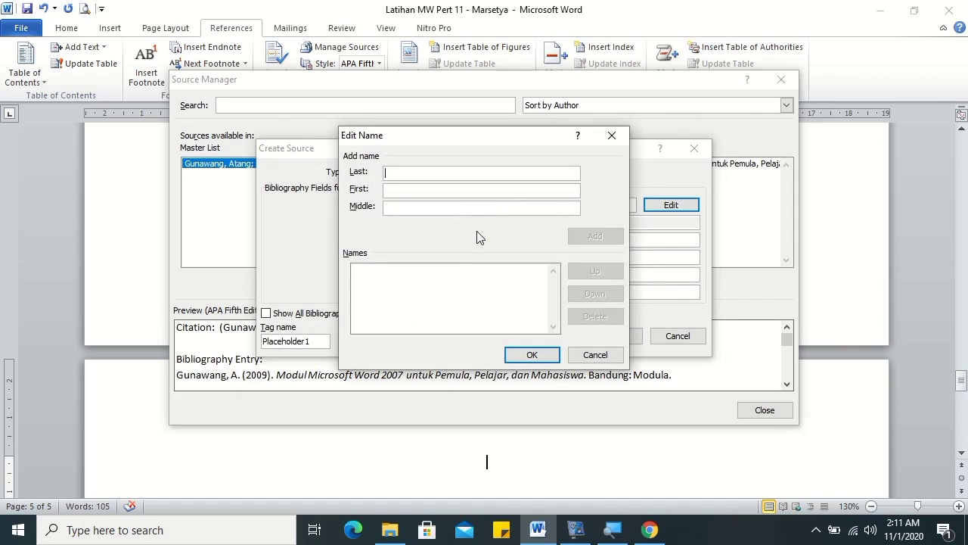
{"action": "type", "text": "Purnama"}
{"action": "key", "text": "Tab"}
{"action": "type", "text": "di"}
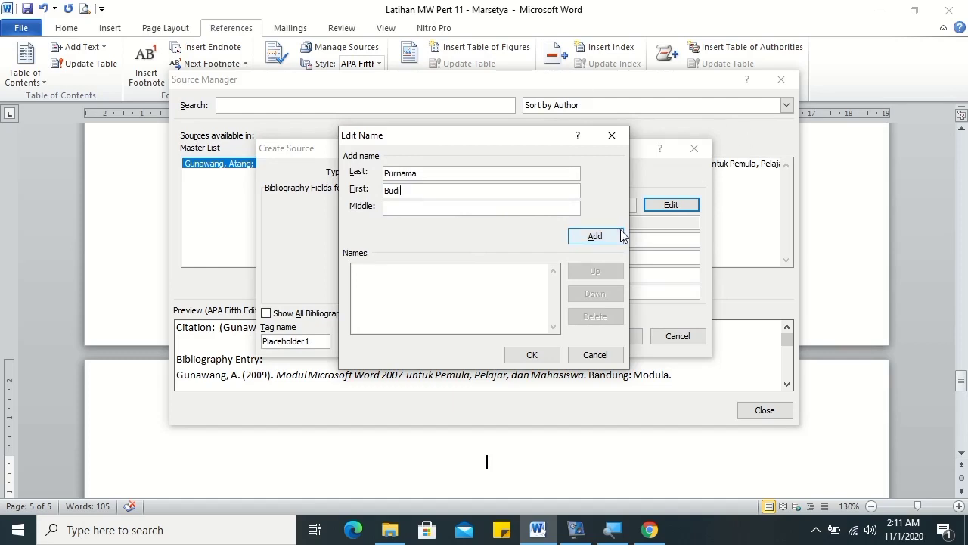
{"action": "left_click", "coordinate": [599, 239]}
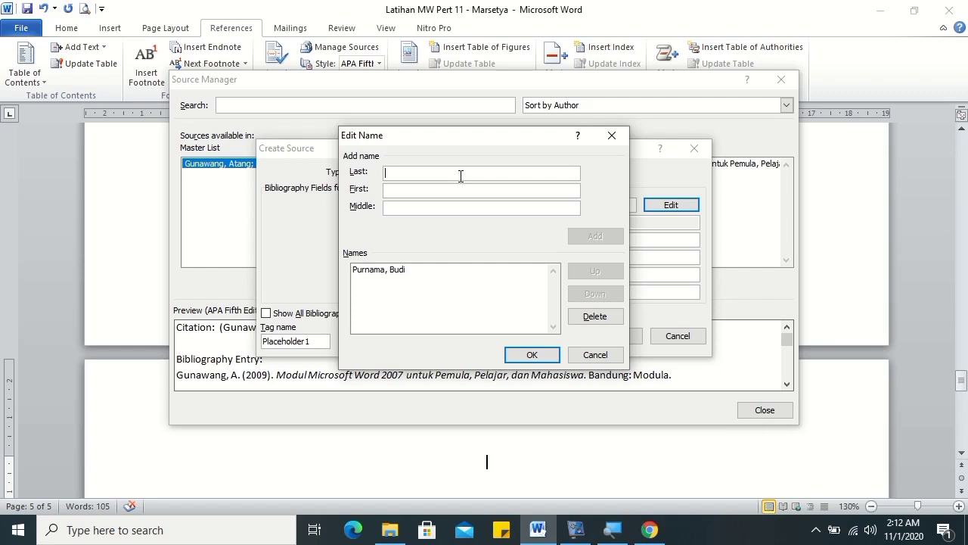
- Add a second author with first, middle and last names, and confirm the author list
{"action": "left_click", "coordinate": [424, 189]}
{"action": "type", "text": "Budi"}
{"action": "type", "text": "Se"}
{"action": "type", "text": "rt"}
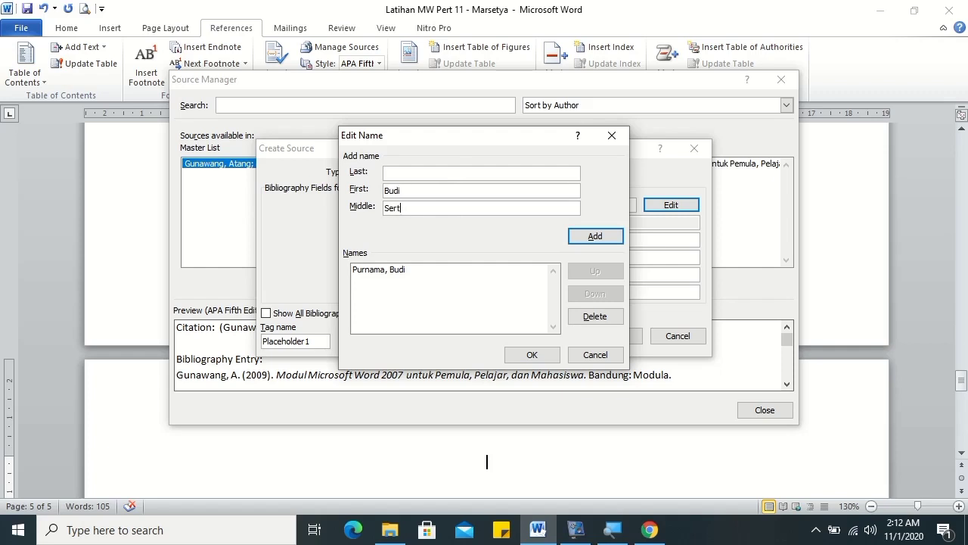
{"action": "key", "text": "BackSpace"}
{"action": "key", "text": "BackSpace"}
{"action": "type", "text": "tya"}
{"action": "type", "text": "Kartika"}
{"action": "left_click", "coordinate": [575, 239]}
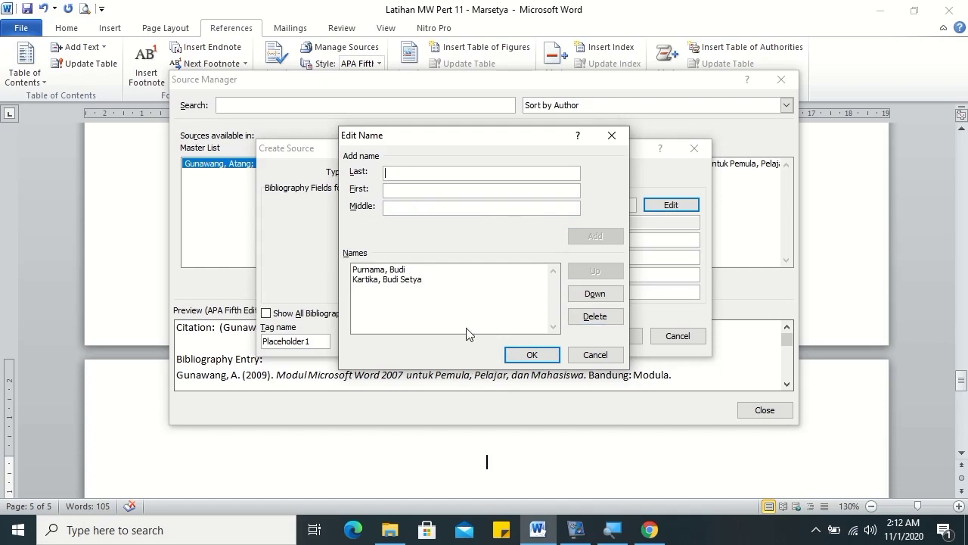
{"action": "left_click", "coordinate": [548, 354]}
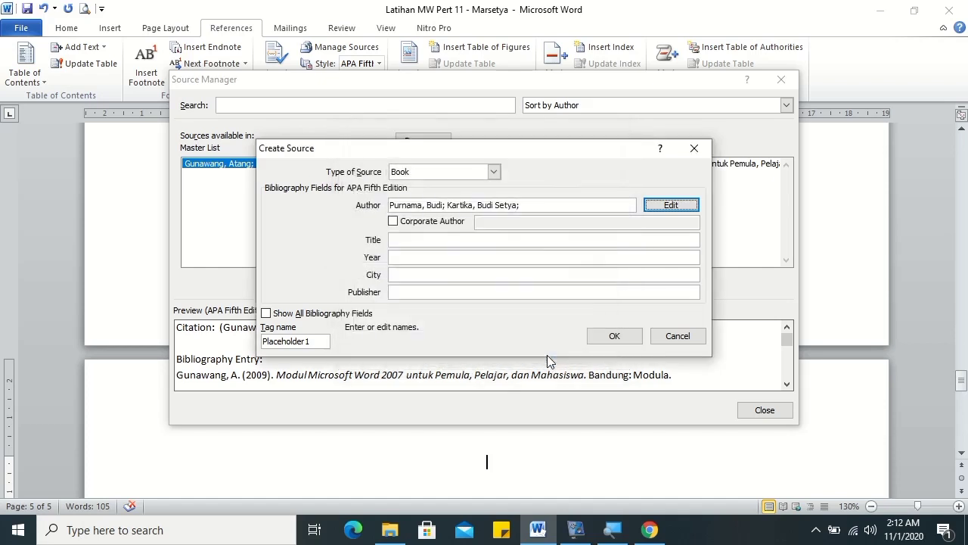
- Enter the title 'Kupas Tuntas Microsoft Word 2016 beserta pembahasannya', capitalising Tuntas
{"action": "left_click", "coordinate": [439, 239]}
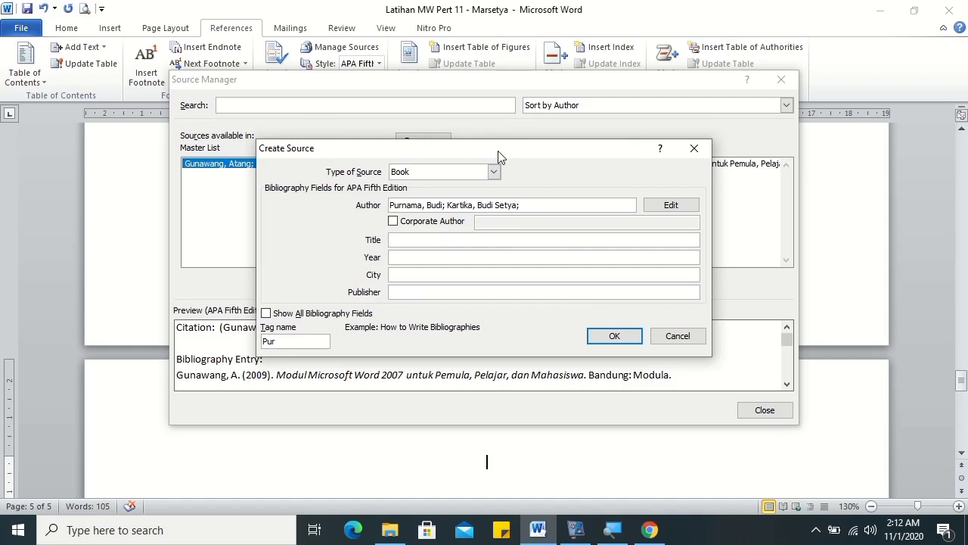
{"action": "type", "text": "Pand"}
{"action": "key", "text": "BackSpace"}
{"action": "key", "text": "BackSpace"}
{"action": "key", "text": "BackSpace"}
{"action": "key", "text": "BackSpace"}
{"action": "type", "text": "Kupas "}
{"action": "type", "text": "tuntas"}
{"action": "left_click", "coordinate": [417, 239]}
{"action": "key", "text": "BackSpace"}
{"action": "type", "text": "Tuntas"}
{"action": "type", "text": " Microsoft Word 2016 beserta"}
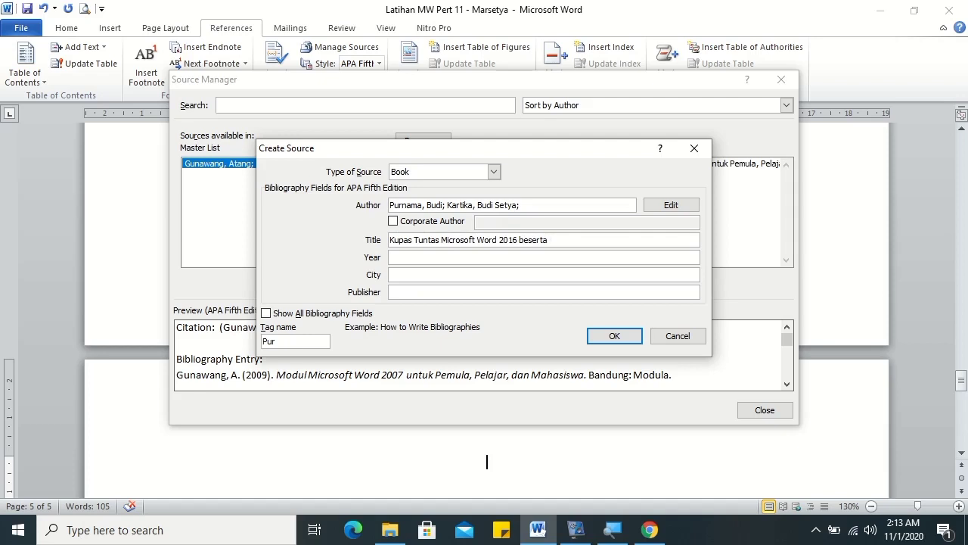
{"action": "type", "text": "pembahasanny"}
{"action": "type", "text": "a"}
- Enter year 2016, city Bandung and publisher SatuNusaa, then save the book source
{"action": "left_click", "coordinate": [561, 259]}
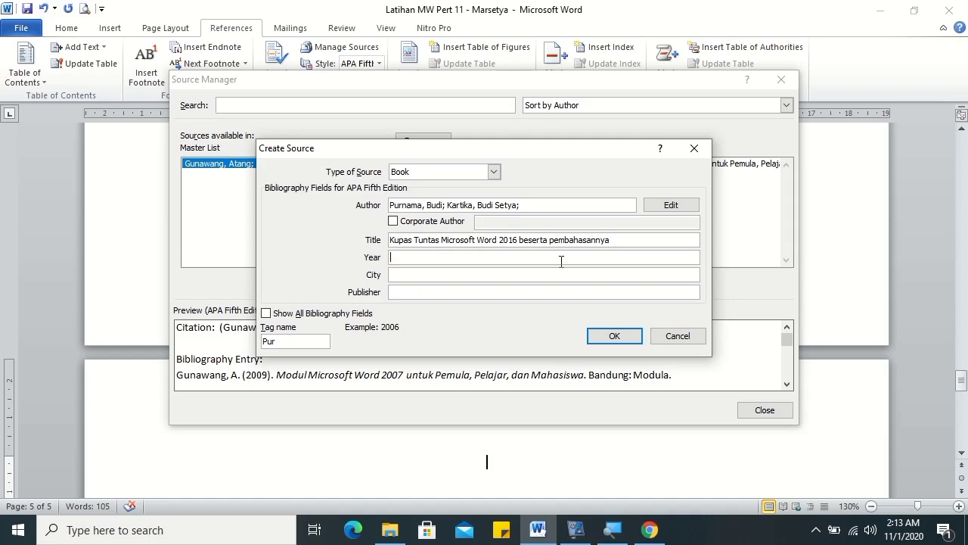
{"action": "type", "text": "2016"}
{"action": "key", "text": "Tab"}
{"action": "type", "text": "Bandung"}
{"action": "key", "text": "Tab"}
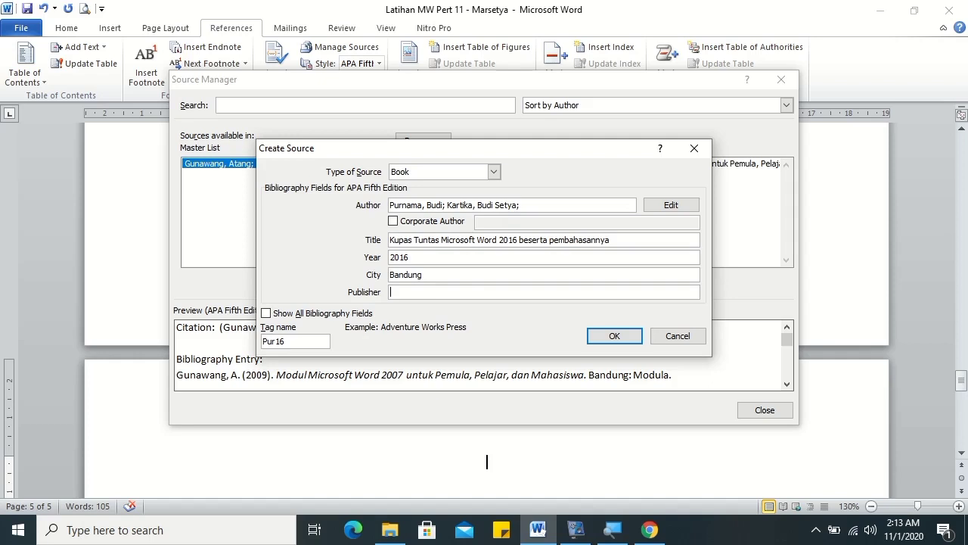
{"action": "type", "text": "B"}
{"action": "key", "text": "BackSpace"}
{"action": "type", "text": "Bu"}
{"action": "key", "text": "BackSpace"}
{"action": "key", "text": "BackSpace"}
{"action": "type", "text": "Satu"}
{"action": "type", "text": "Nusaa"}
{"action": "left_click", "coordinate": [615, 336]}
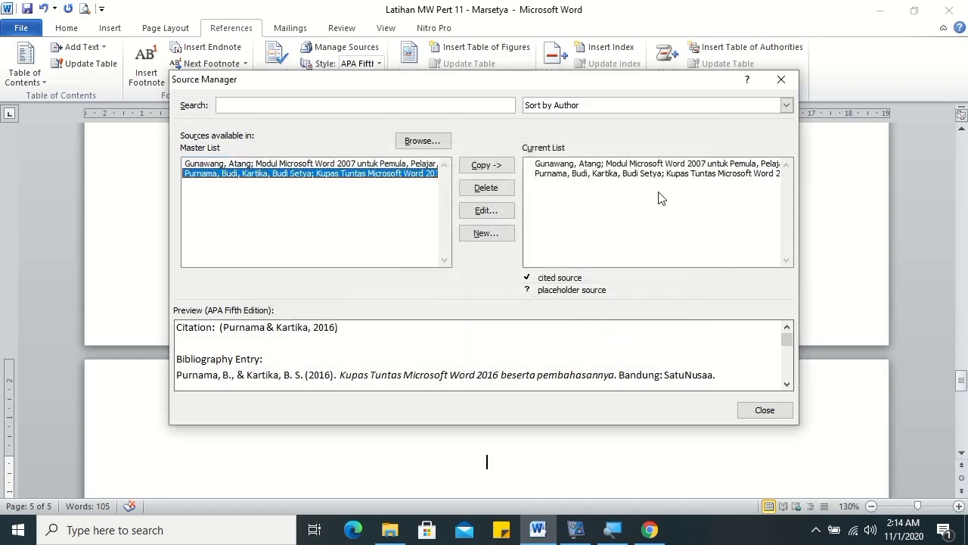
- Start a third source and set its type to Web site
{"action": "left_click", "coordinate": [490, 234]}
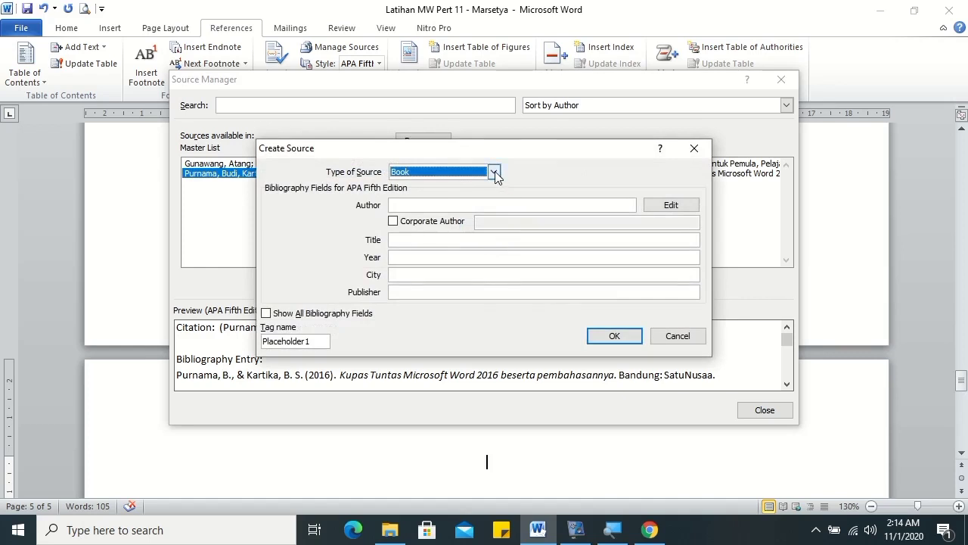
{"action": "left_click", "coordinate": [494, 172]}
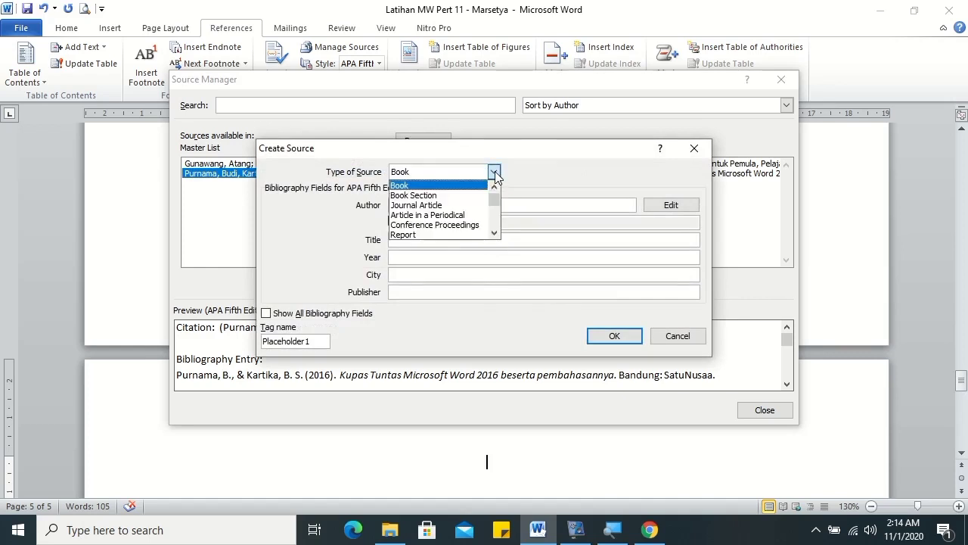
{"action": "left_click", "coordinate": [482, 226]}
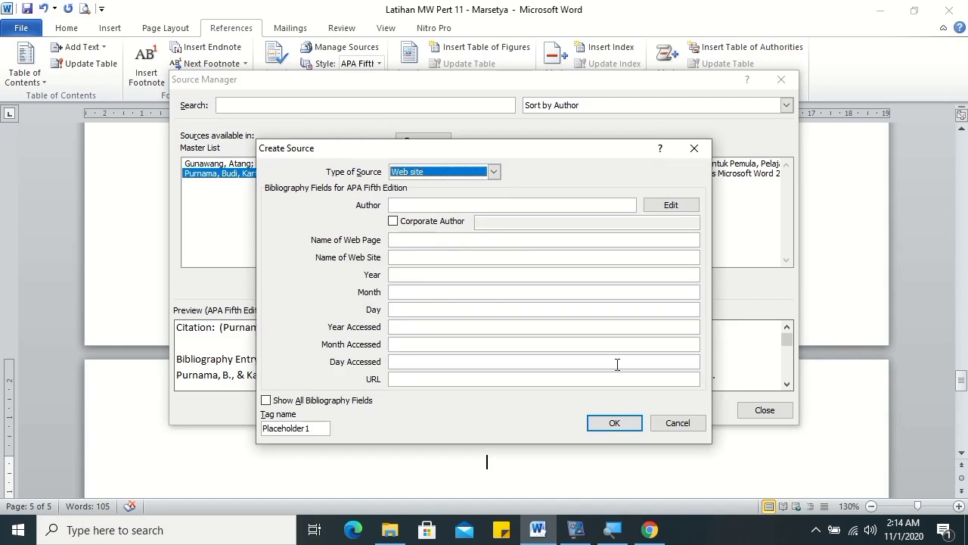
{"action": "left_click", "coordinate": [659, 533]}
{"action": "left_click", "coordinate": [651, 529]}
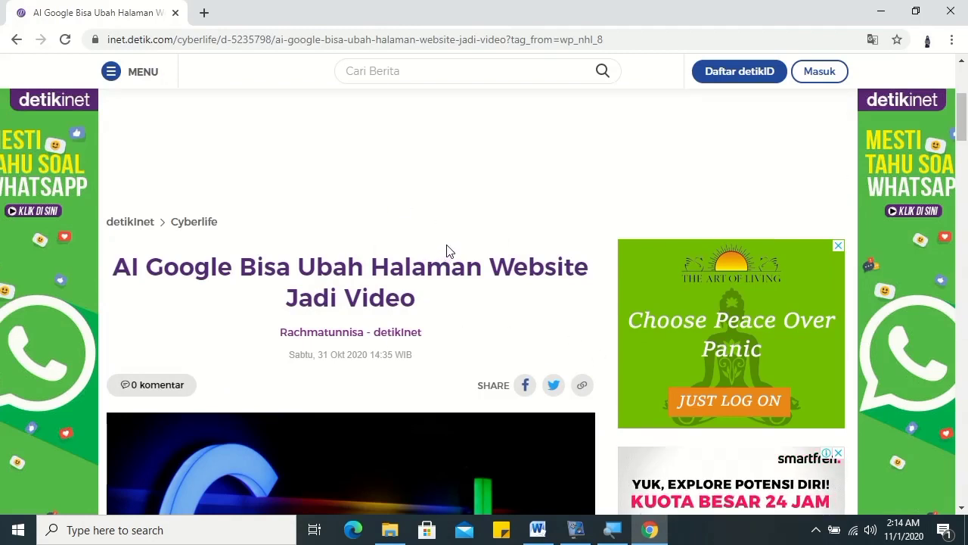
{"action": "key", "text": "ctrl+s"}
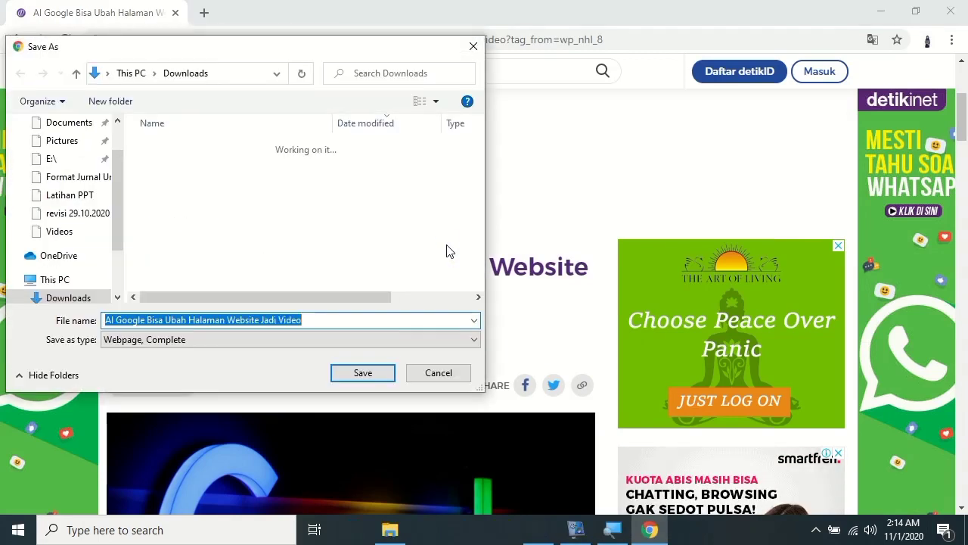
{"action": "left_click", "coordinate": [449, 371]}
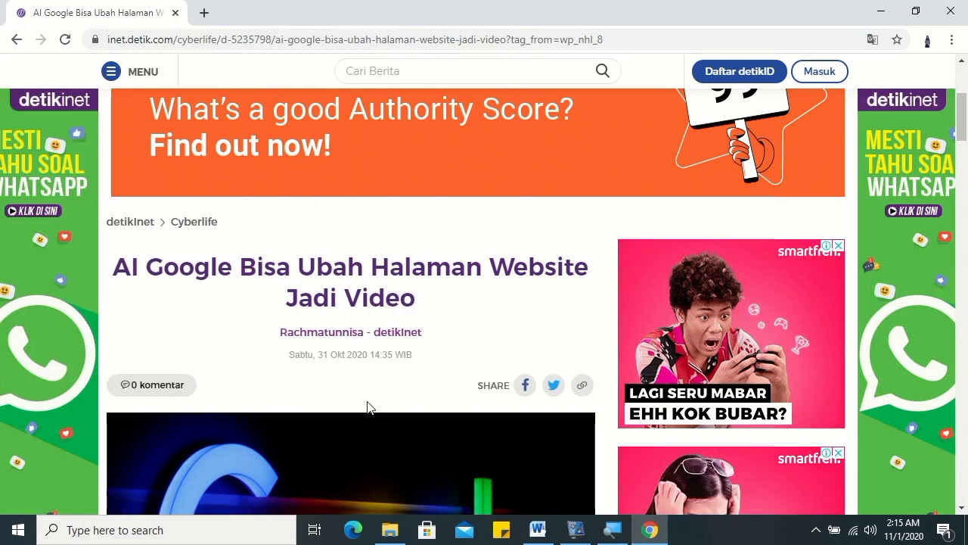
- Add the detik article writer's name from Chrome as the source author's first name
{"action": "key", "text": "alt+Tab"}
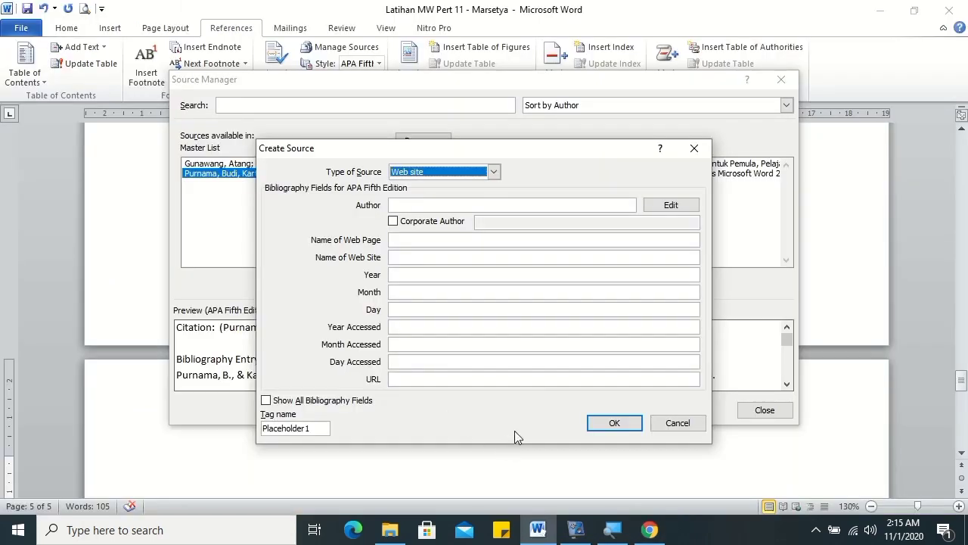
{"action": "left_click", "coordinate": [665, 205]}
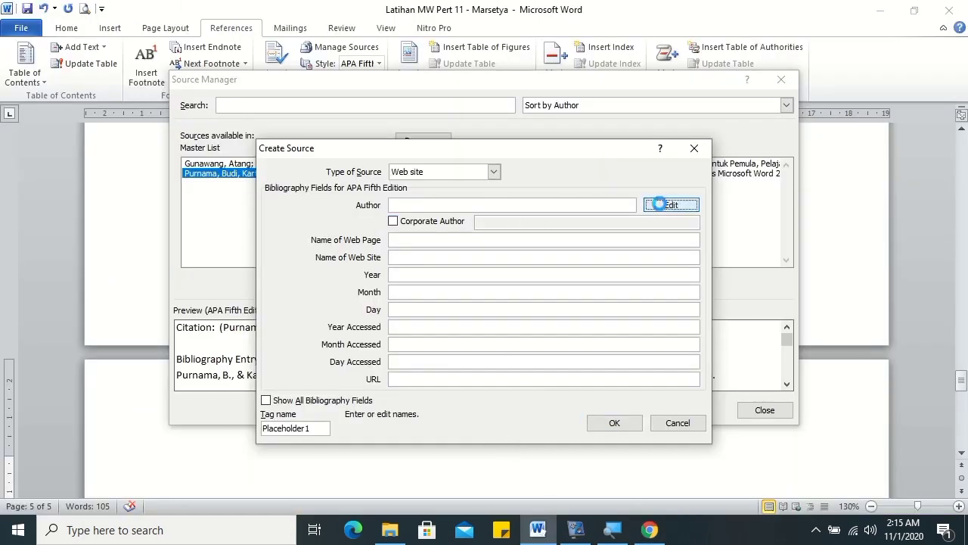
{"action": "left_click", "coordinate": [650, 529]}
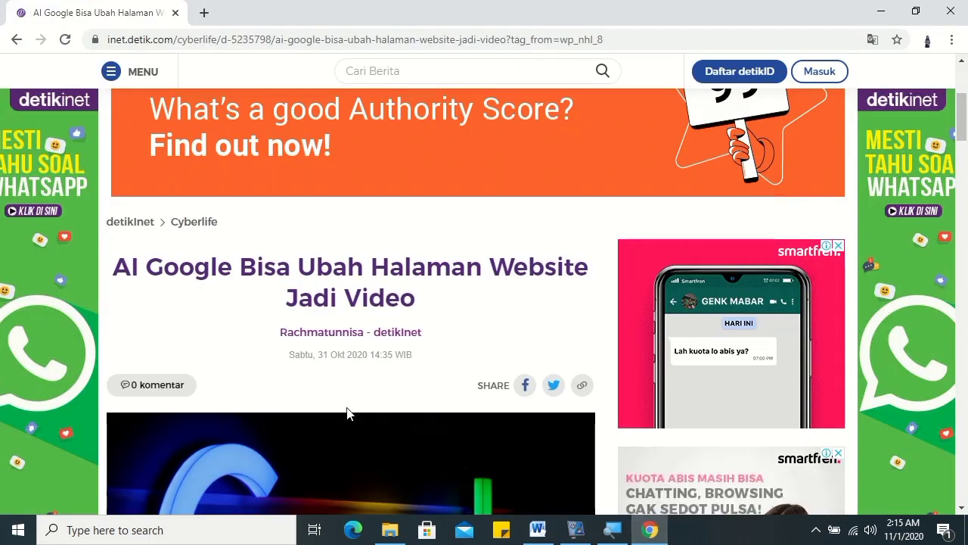
{"action": "left_click_drag", "start_coordinate": [280, 331], "coordinate": [365, 333]}
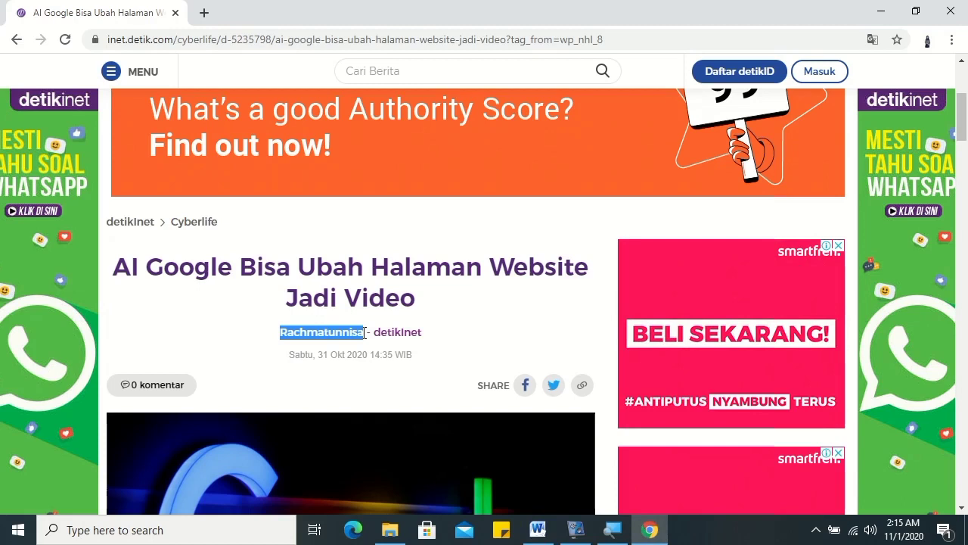
{"action": "key", "text": "alt+Tab"}
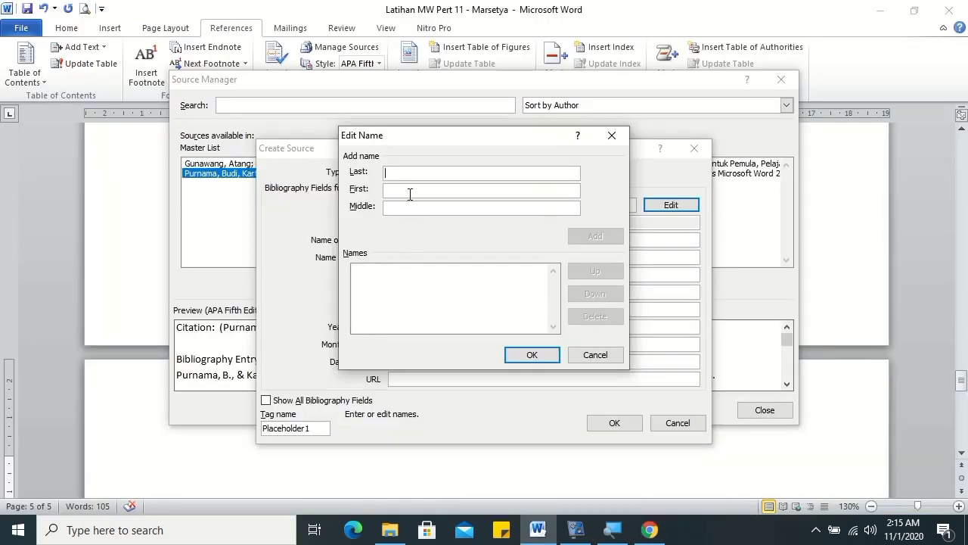
{"action": "left_click", "coordinate": [398, 190]}
{"action": "type", "text": "Rachmatunnisa"}
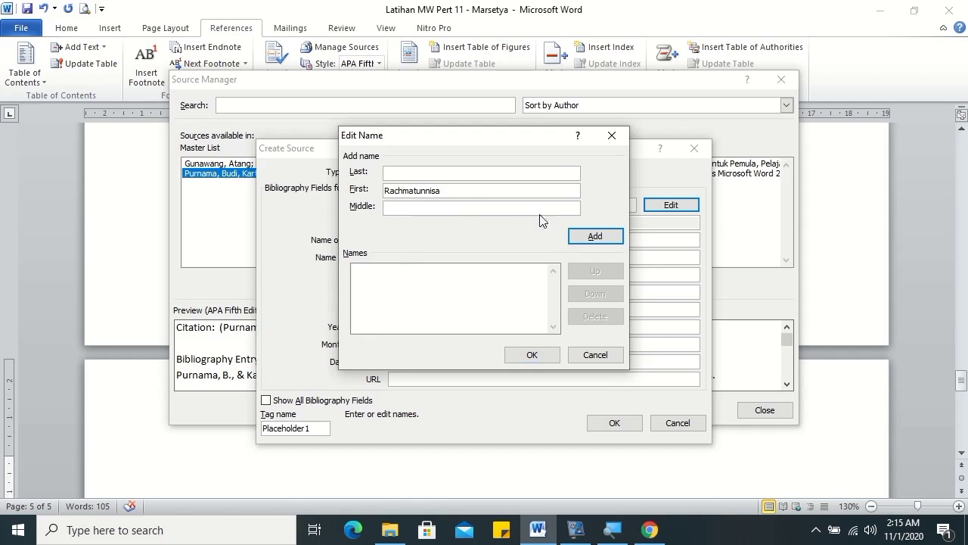
{"action": "left_click", "coordinate": [595, 236]}
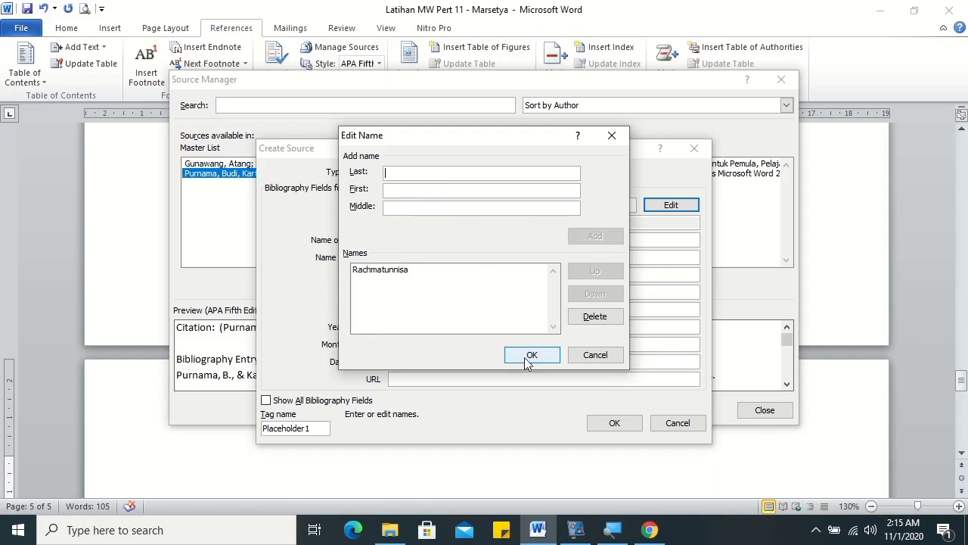
{"action": "left_click", "coordinate": [527, 357]}
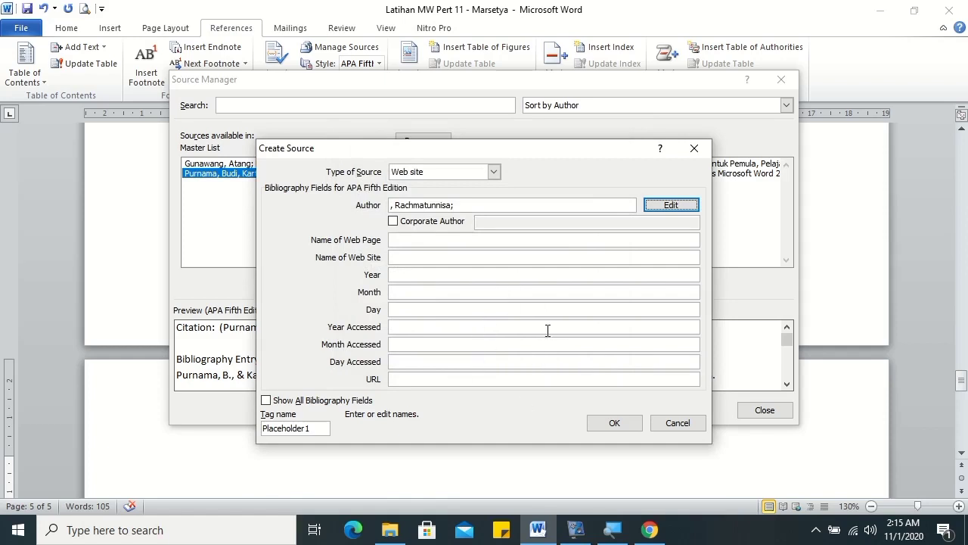
- Paste the article title 'AI Google Bisa Ubah Halaman Website Jadi Video' as the page name
{"action": "key", "text": "alt+Tab"}
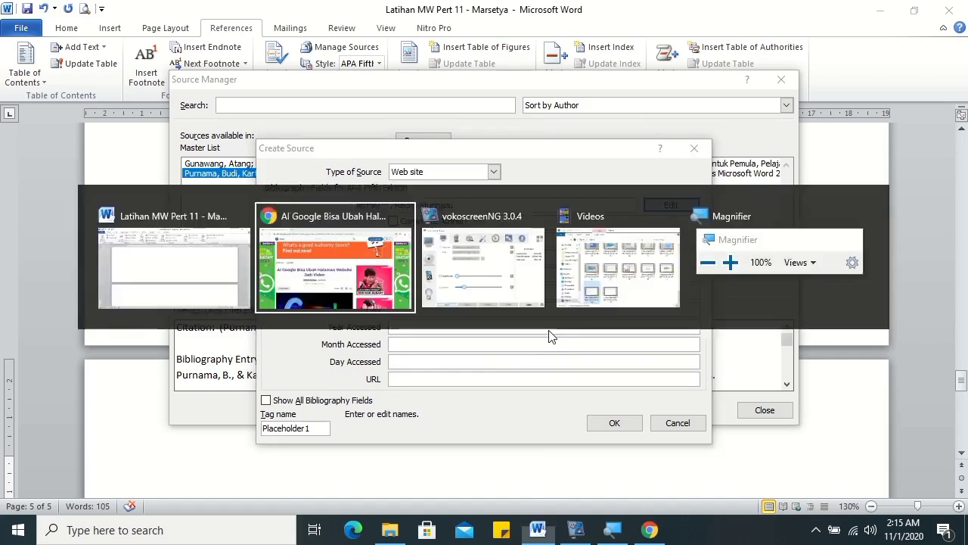
{"action": "key", "text": "alt+Tab"}
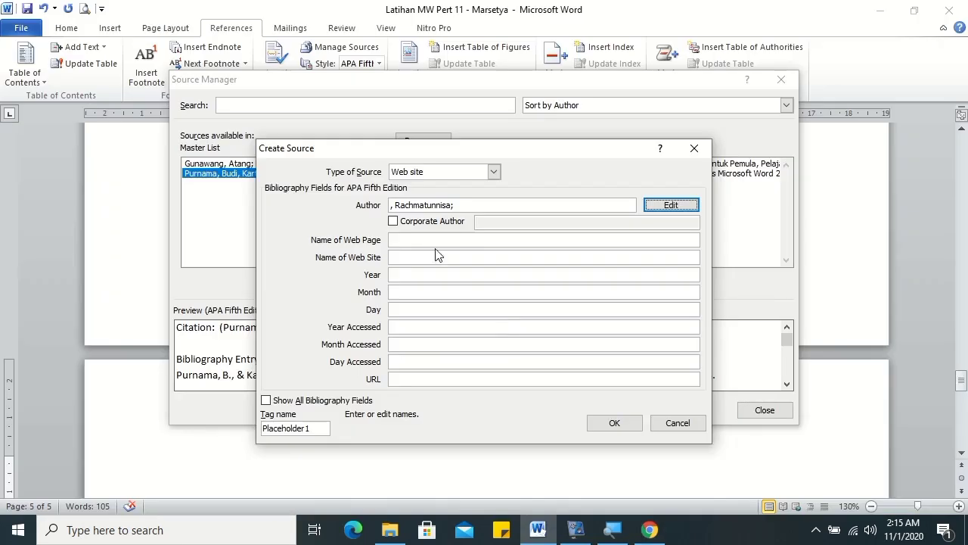
{"action": "left_click", "coordinate": [422, 240]}
{"action": "left_click", "coordinate": [644, 529]}
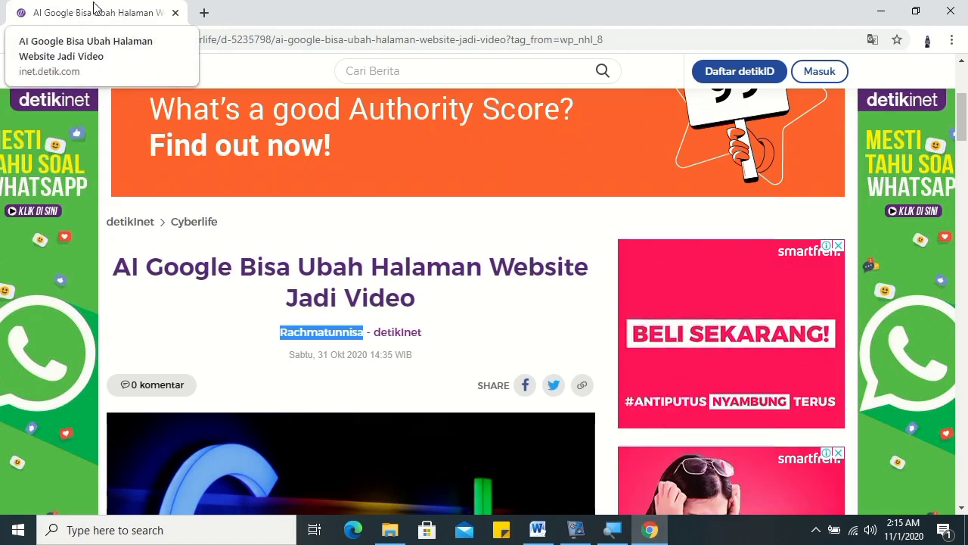
{"action": "left_click", "coordinate": [119, 269]}
{"action": "left_click_drag", "start_coordinate": [119, 268], "coordinate": [407, 300]}
{"action": "key", "text": "ctrl+c"}
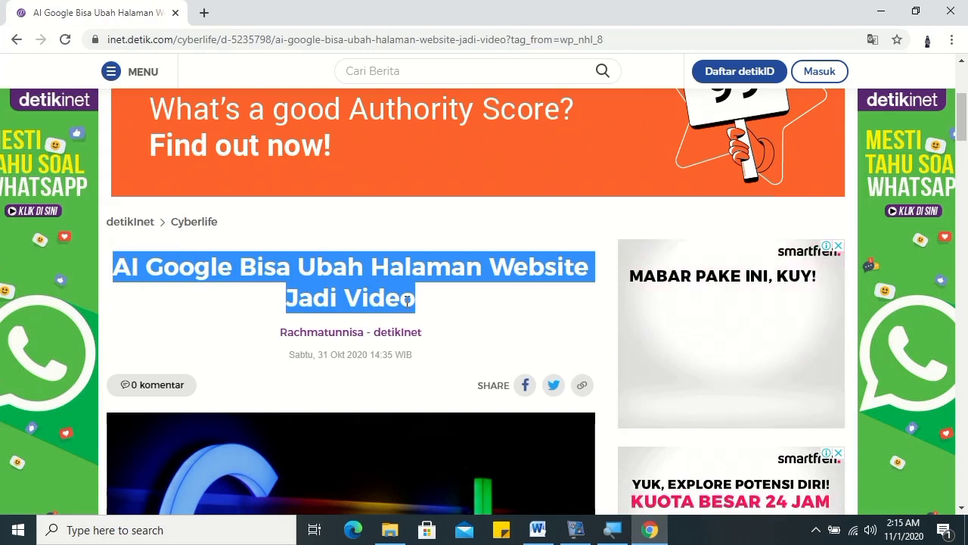
{"action": "key", "text": "alt+Tab"}
{"action": "left_click", "coordinate": [429, 239]}
{"action": "key", "text": "ctrl+v"}
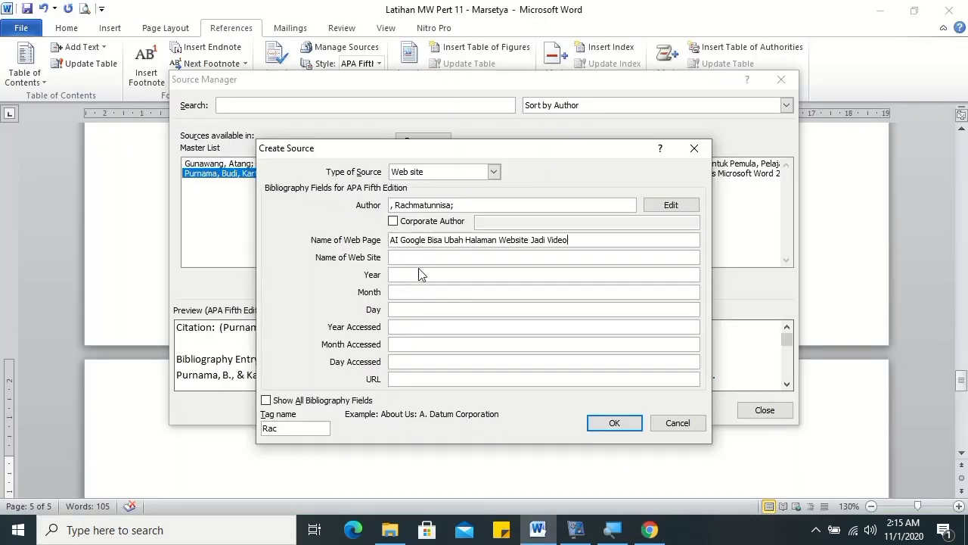
- Copy 'detikInet' from the article into the web site name field
{"action": "key", "text": "alt+Tab"}
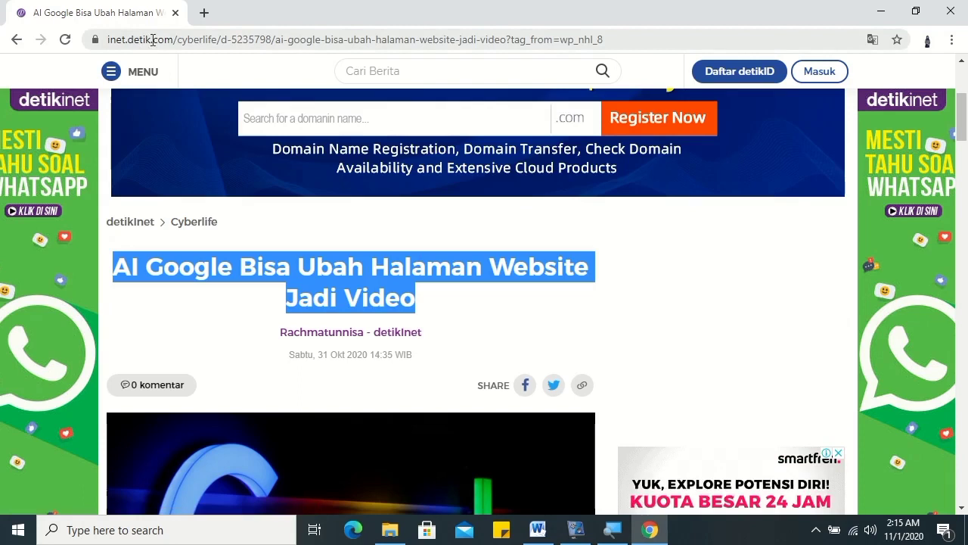
{"action": "left_click_drag", "start_coordinate": [422, 333], "coordinate": [379, 331]}
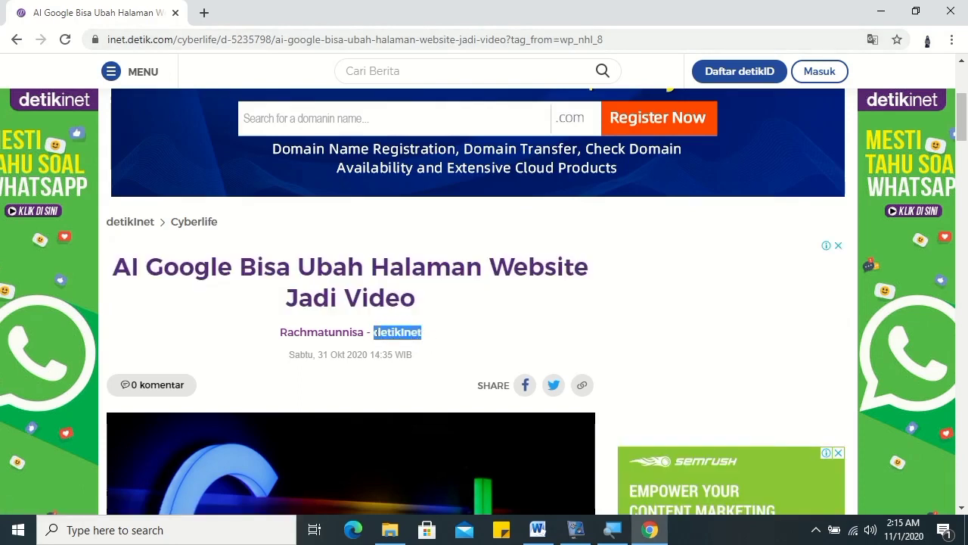
{"action": "key", "text": "alt+Tab"}
{"action": "left_click", "coordinate": [419, 257]}
{"action": "type", "text": "detikInet"}
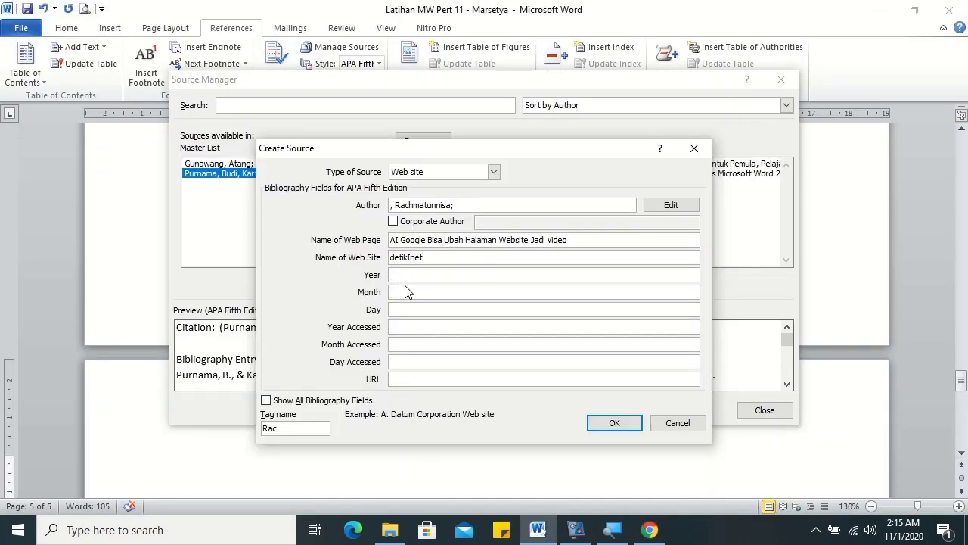
- Enter the article's publication date: year 2020 and day 31
{"action": "key", "text": "alt+Tab"}
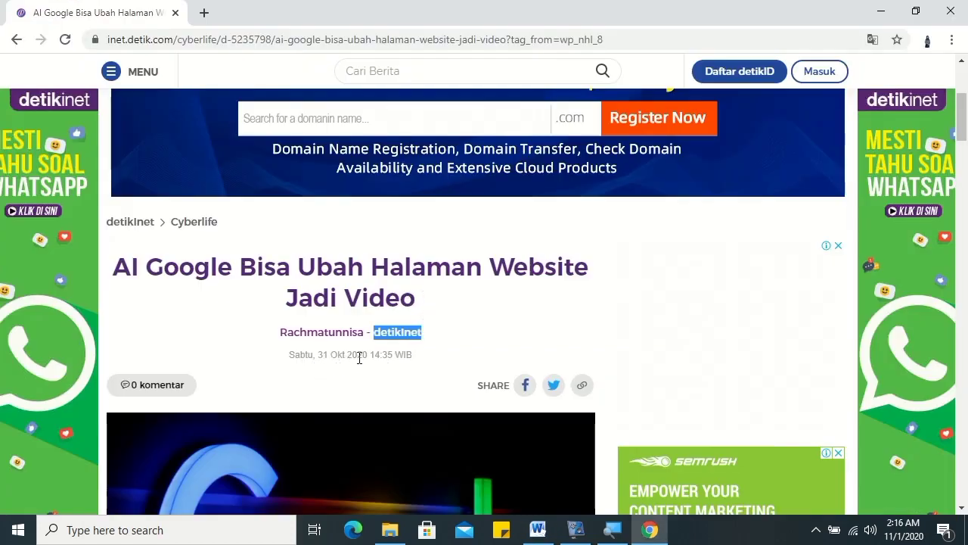
{"action": "key", "text": "alt+Tab"}
{"action": "left_click", "coordinate": [427, 277]}
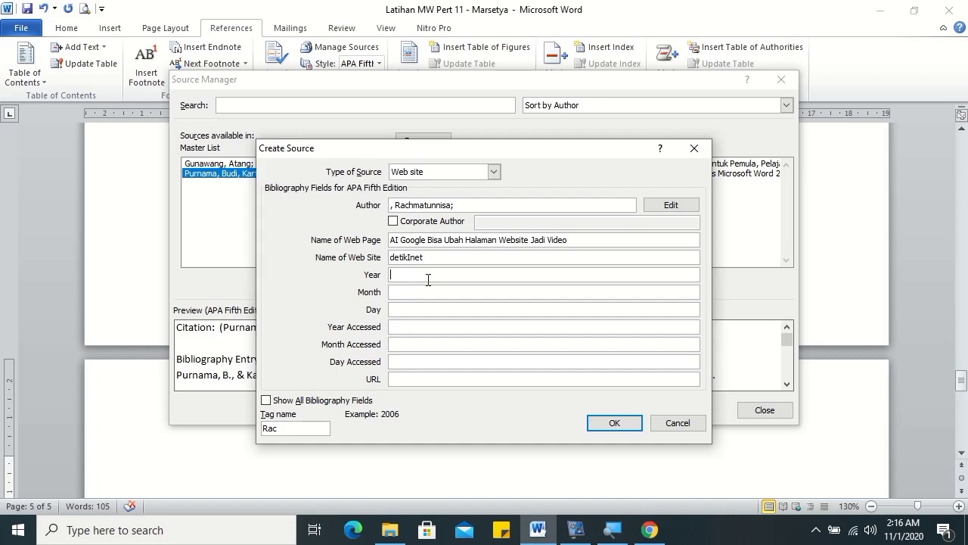
{"action": "type", "text": "2020"}
{"action": "key", "text": "alt+Tab"}
{"action": "key", "text": "alt+Tab"}
{"action": "left_click", "coordinate": [413, 295]}
{"action": "key", "text": "alt+Tab"}
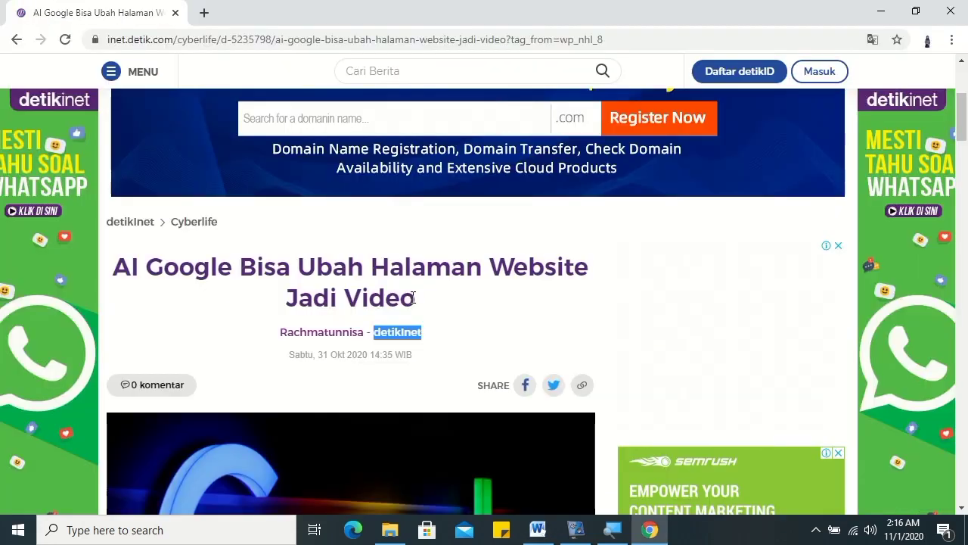
{"action": "key", "text": "alt+Tab"}
{"action": "left_click", "coordinate": [406, 309]}
{"action": "type", "text": "31"}
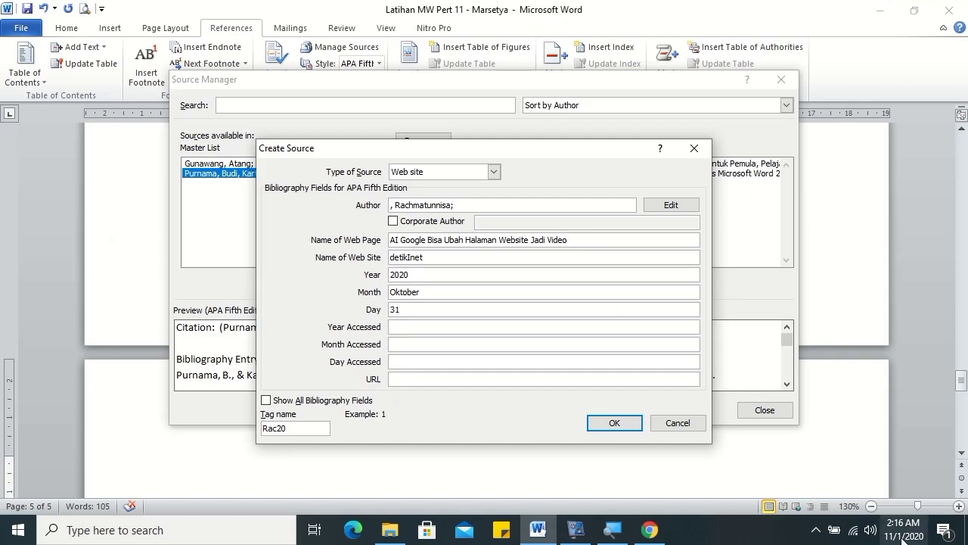
- Fill in the year and month the page was accessed
{"action": "mouse_move", "coordinate": [905, 530]}
{"action": "left_click", "coordinate": [401, 326]}
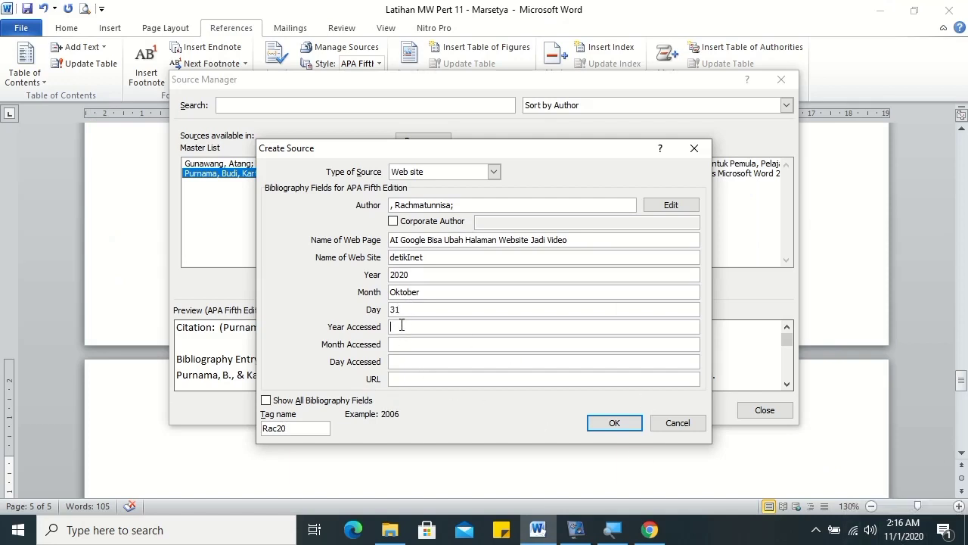
{"action": "type", "text": "2020"}
{"action": "left_click", "coordinate": [401, 344]}
{"action": "type", "text": "r"}
{"action": "key", "text": "Tab"}
- Paste the article's URL from Chrome's address bar and save the web source
{"action": "left_click", "coordinate": [650, 529]}
{"action": "left_click", "coordinate": [260, 41]}
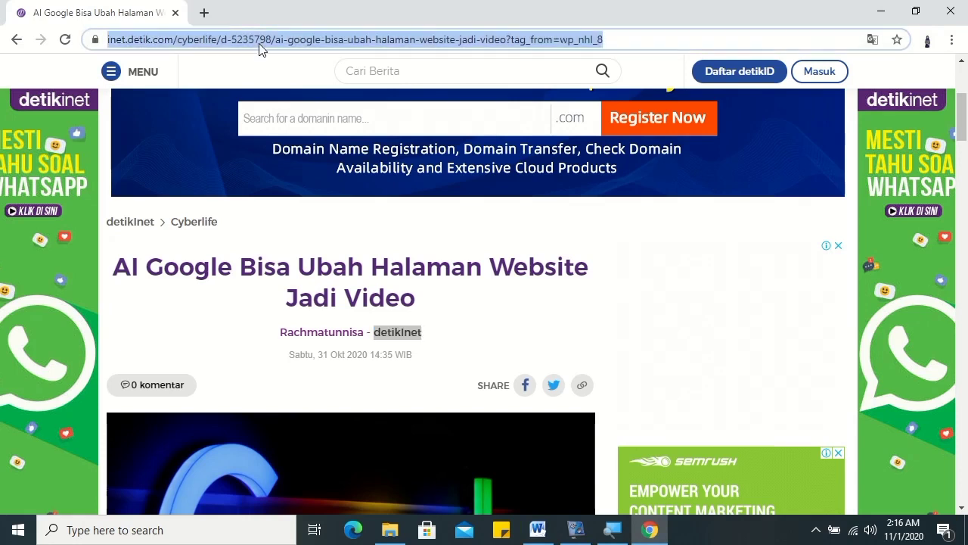
{"action": "key", "text": "ctrl+c"}
{"action": "key", "text": "alt+Tab"}
{"action": "left_click", "coordinate": [412, 378]}
{"action": "key", "text": "ctrl+v"}
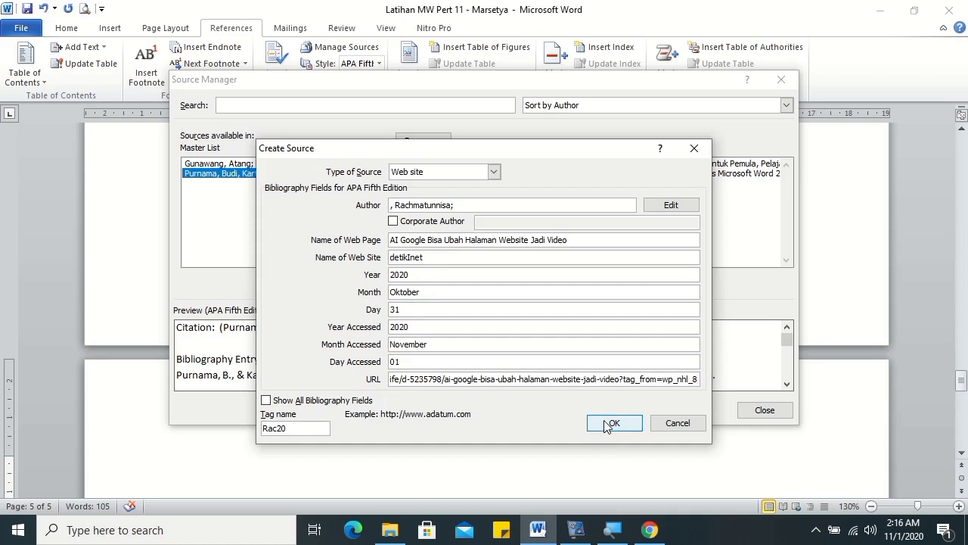
{"action": "left_click", "coordinate": [605, 423]}
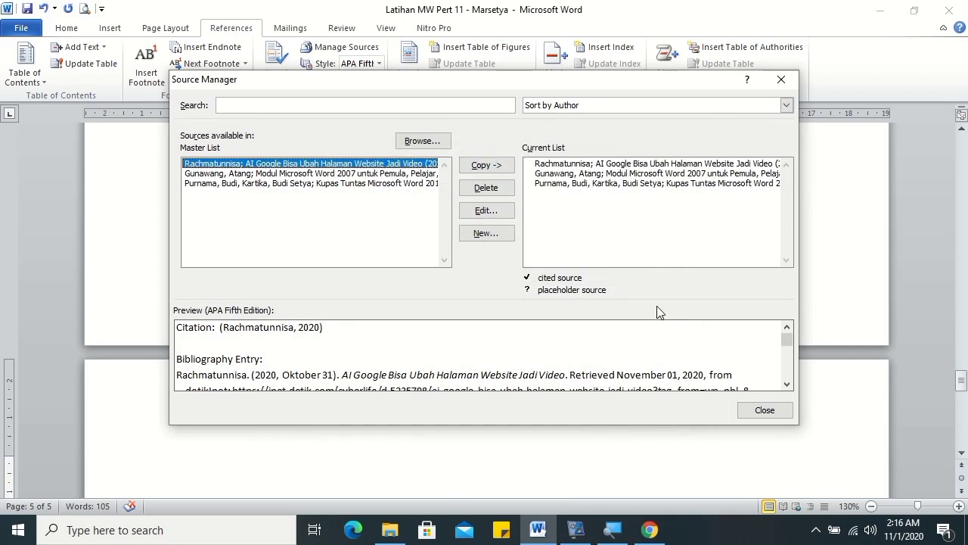
- Close Source Manager and insert the built-in Bibliography listing all three sources on page 5
{"action": "left_click", "coordinate": [764, 410]}
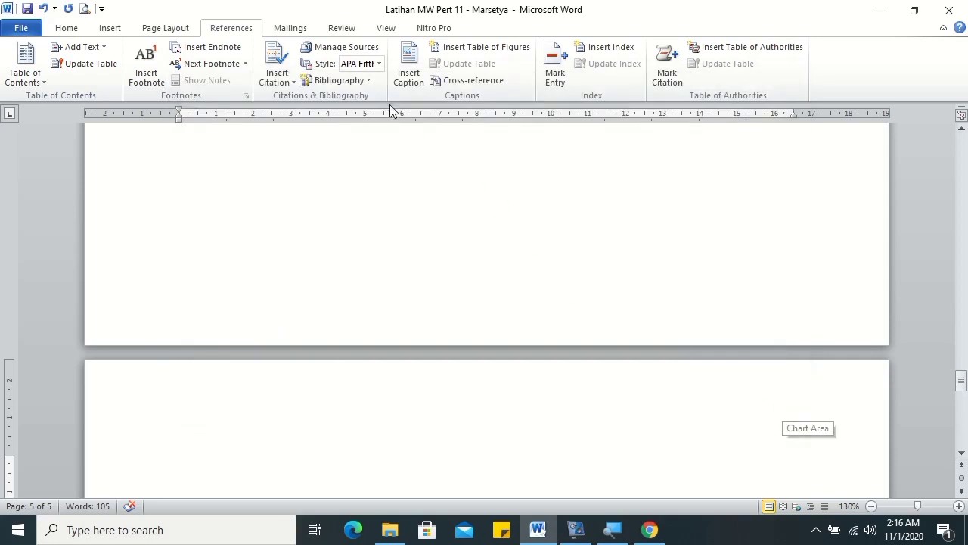
{"action": "left_click", "coordinate": [370, 82]}
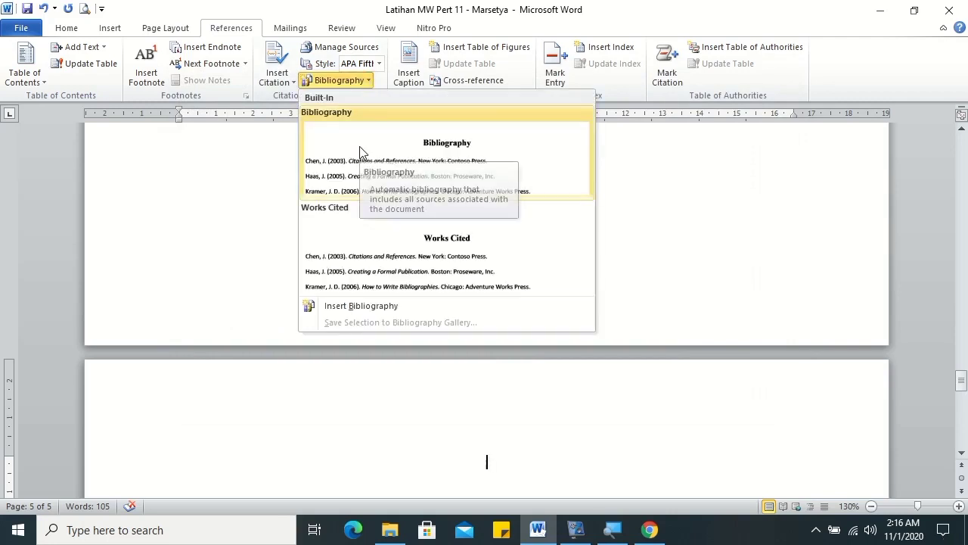
{"action": "left_click", "coordinate": [359, 146]}
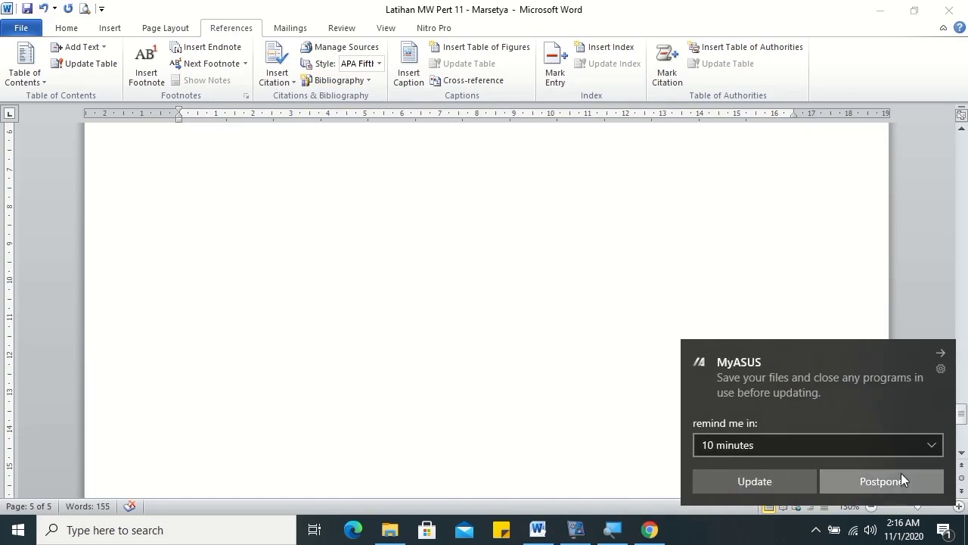
{"action": "left_click", "coordinate": [901, 472]}
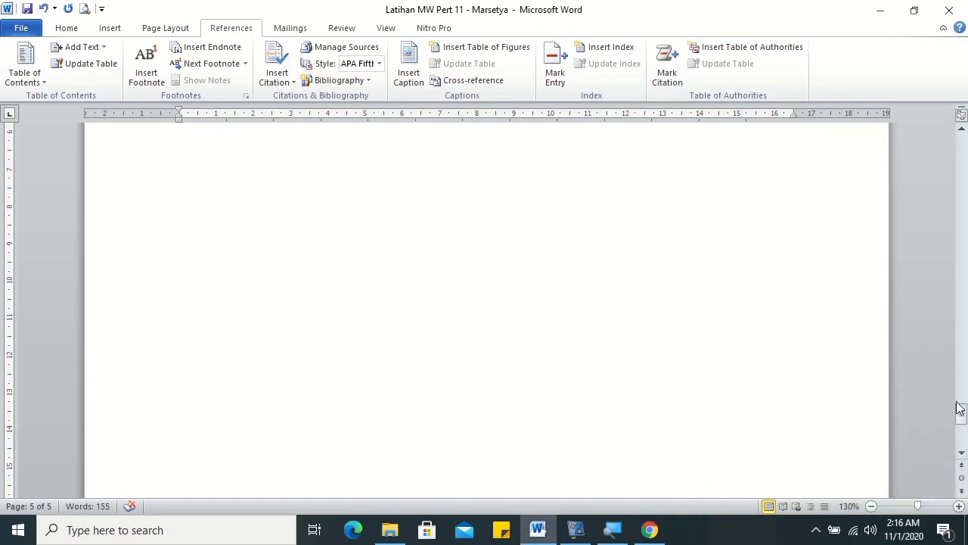
{"action": "left_click_drag", "start_coordinate": [963, 408], "coordinate": [963, 395]}
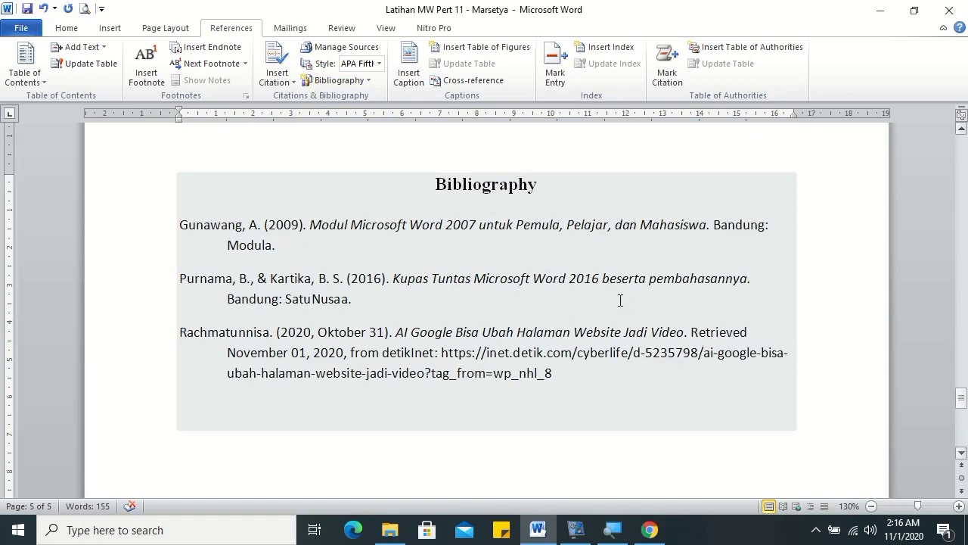
{"action": "left_click", "coordinate": [601, 280]}
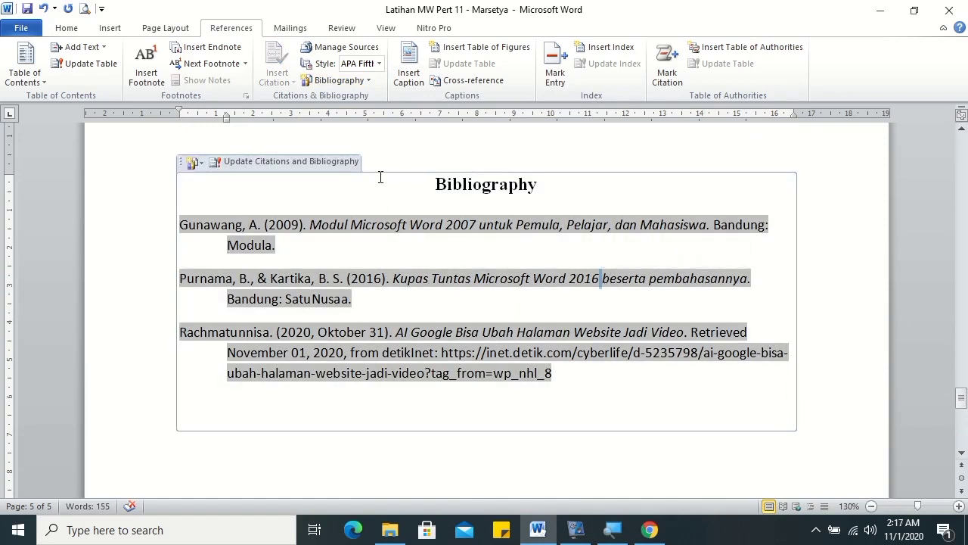
- Select the three bibliography entries below the heading
{"action": "left_click", "coordinate": [75, 28]}
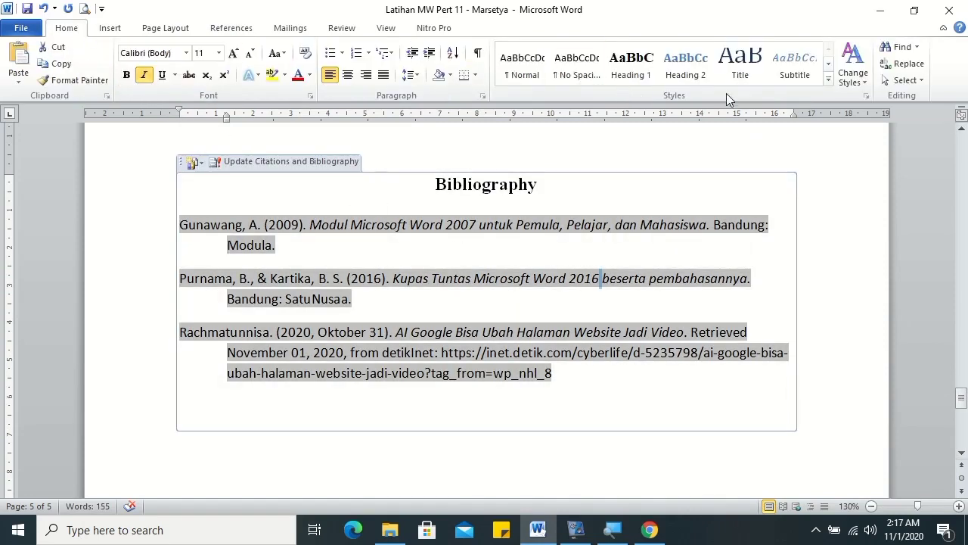
{"action": "left_click", "coordinate": [828, 77]}
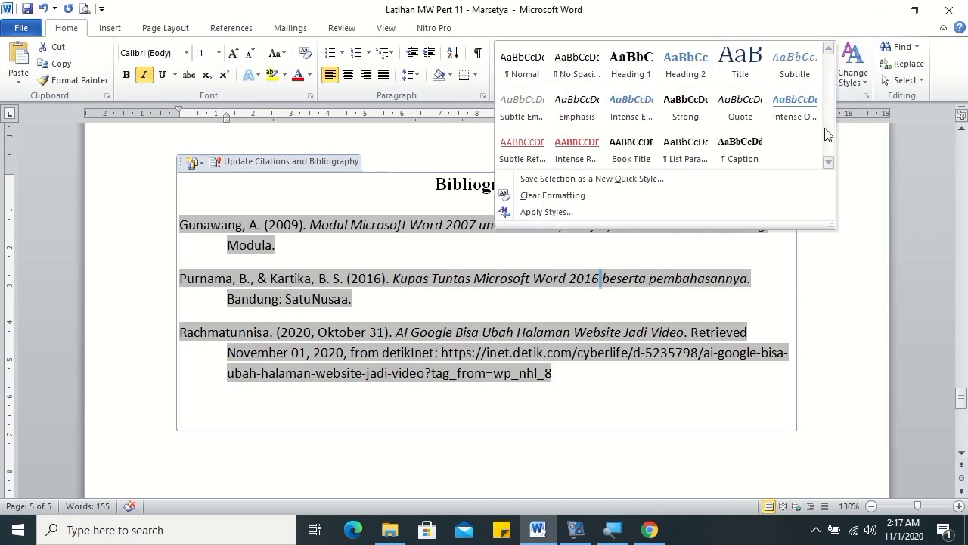
{"action": "left_click", "coordinate": [771, 281]}
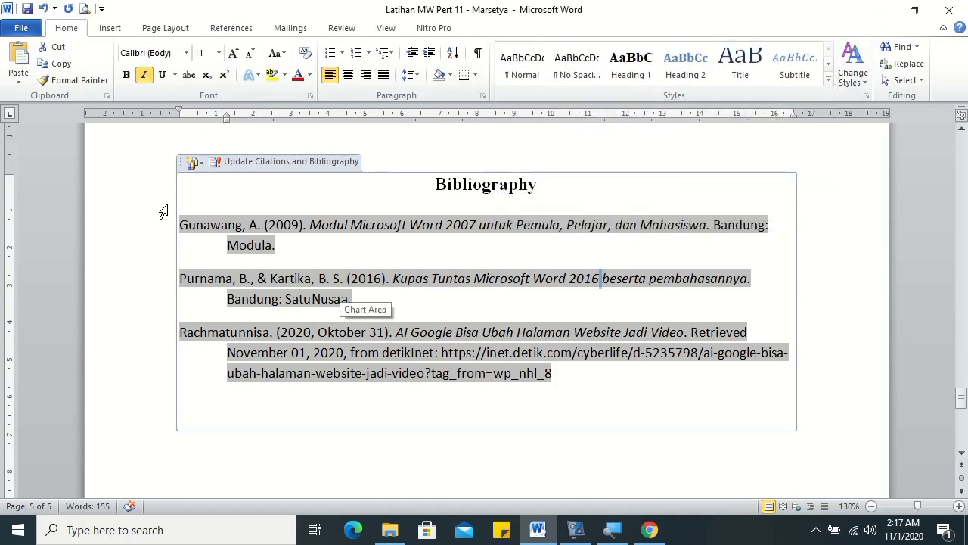
{"action": "left_click", "coordinate": [211, 226]}
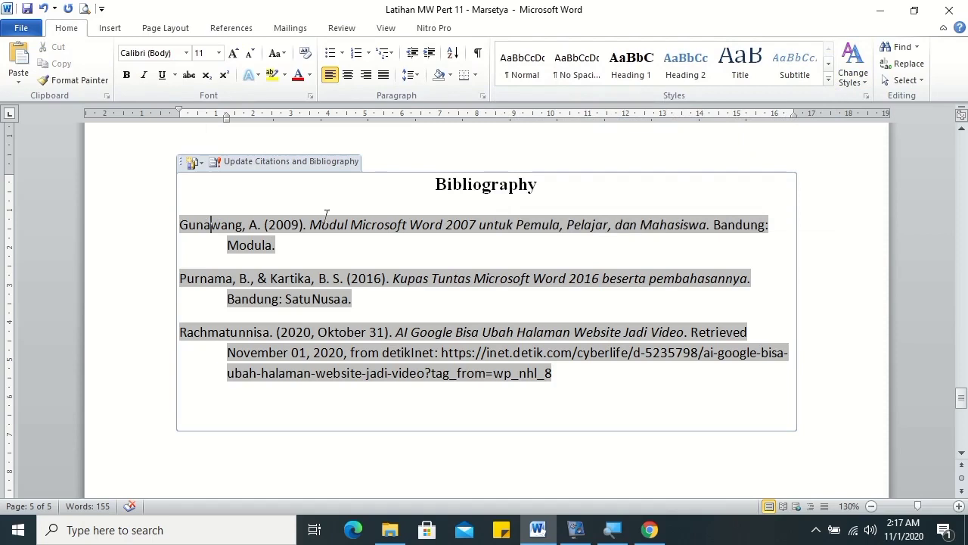
{"action": "left_click_drag", "start_coordinate": [437, 187], "coordinate": [532, 197]}
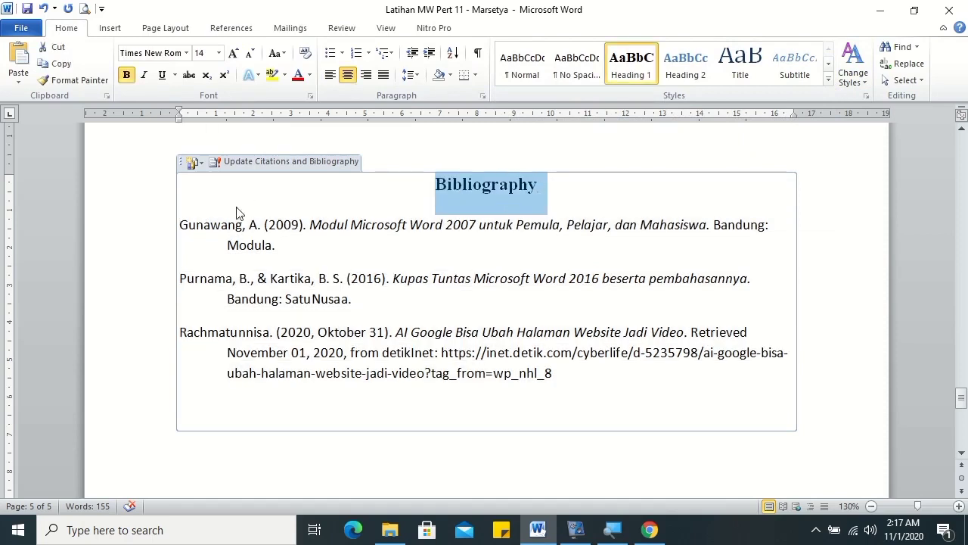
{"action": "left_click", "coordinate": [211, 225]}
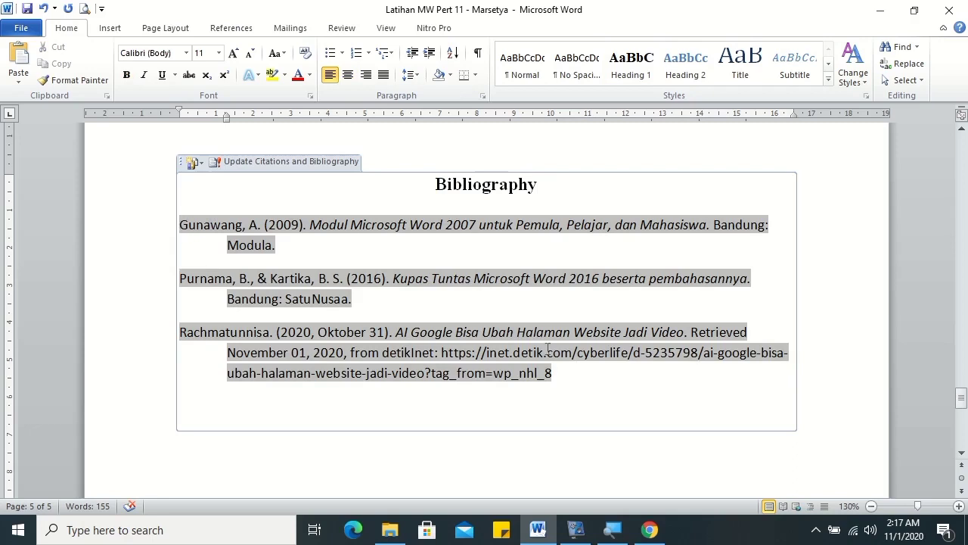
{"action": "left_click", "coordinate": [558, 370], "text": "shift"}
- Format the entries as Times New Roman 12 pt with justified alignment
{"action": "left_click", "coordinate": [201, 53]}
{"action": "type", "text": "12"}
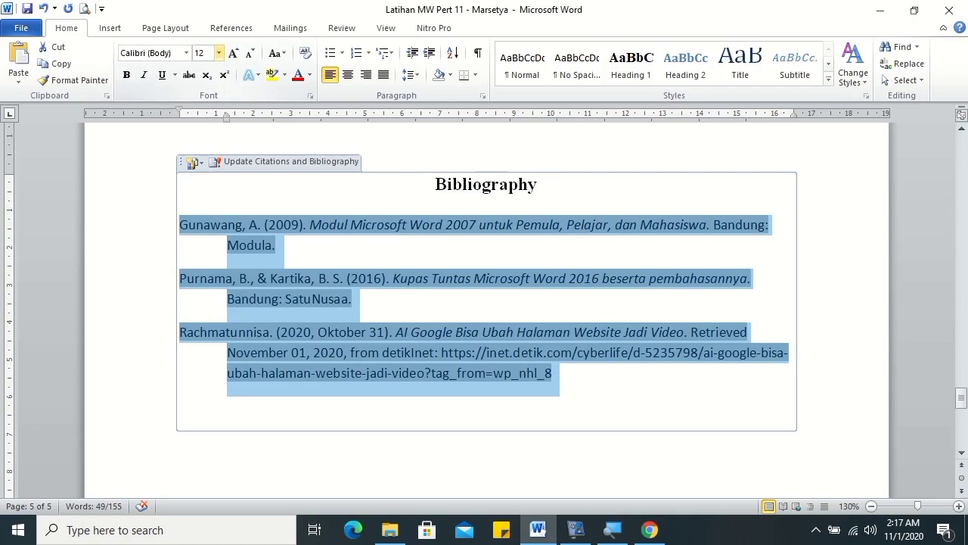
{"action": "key", "text": "Return"}
{"action": "left_click", "coordinate": [151, 53]}
{"action": "type", "text": "Times New Roman"}
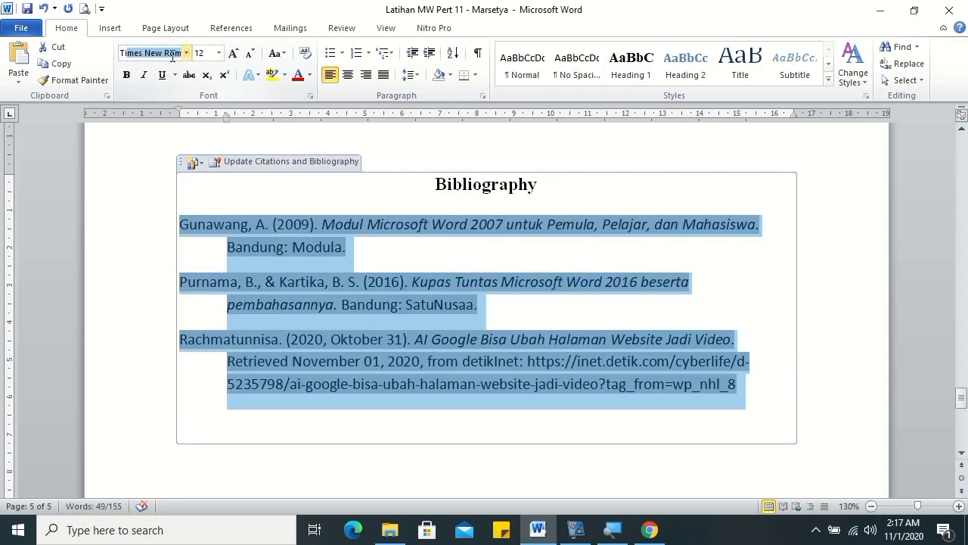
{"action": "key", "text": "Return"}
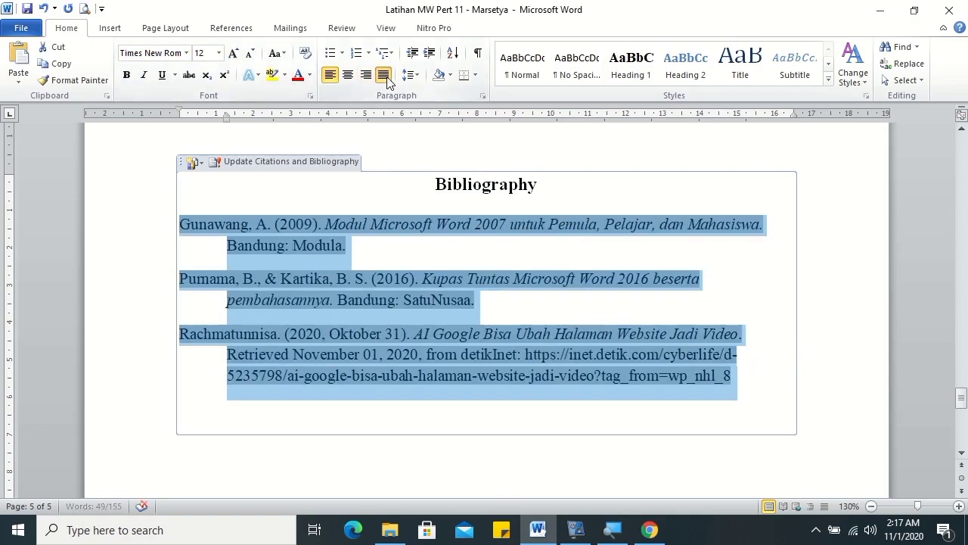
{"action": "left_click", "coordinate": [383, 74]}
{"action": "left_click", "coordinate": [411, 272]}
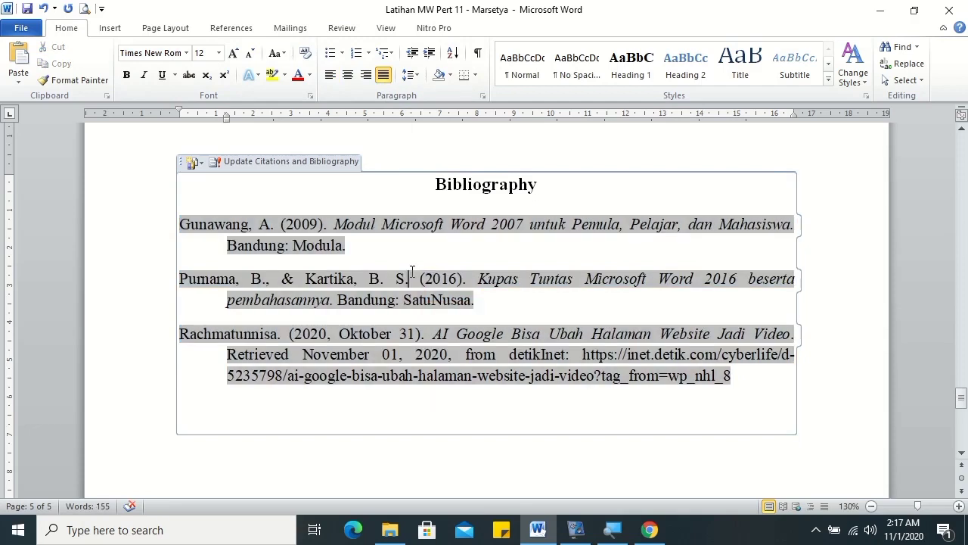
{"action": "left_click", "coordinate": [535, 186]}
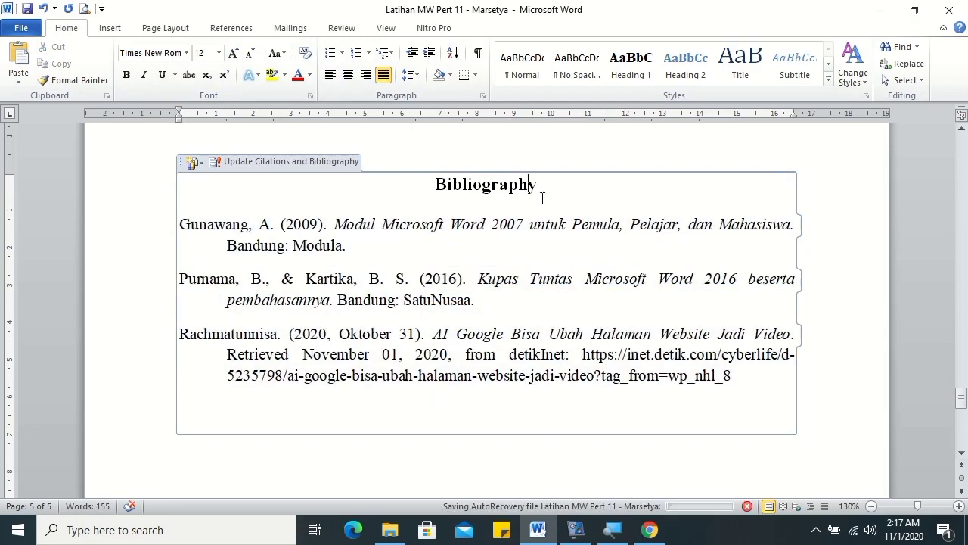
{"action": "key", "text": "Return"}
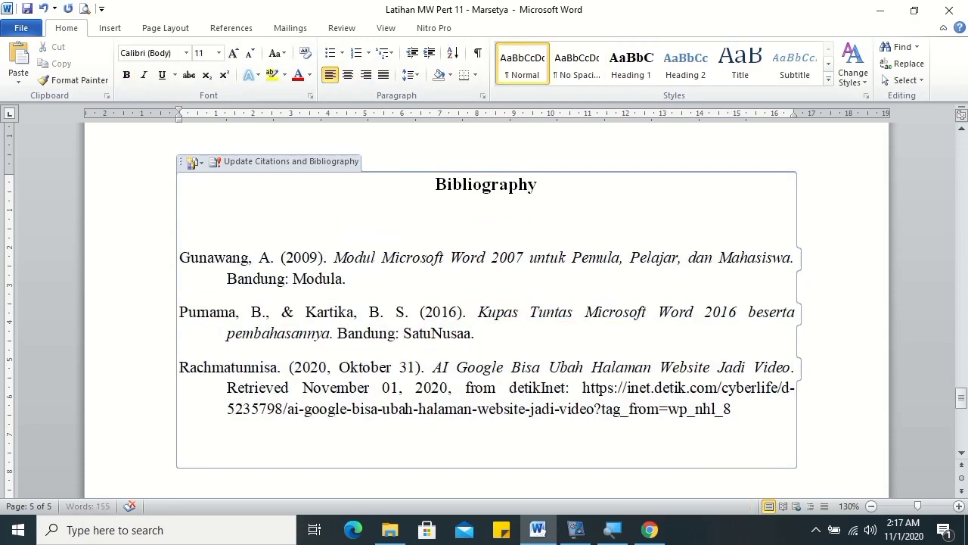
{"action": "key", "text": "Left"}
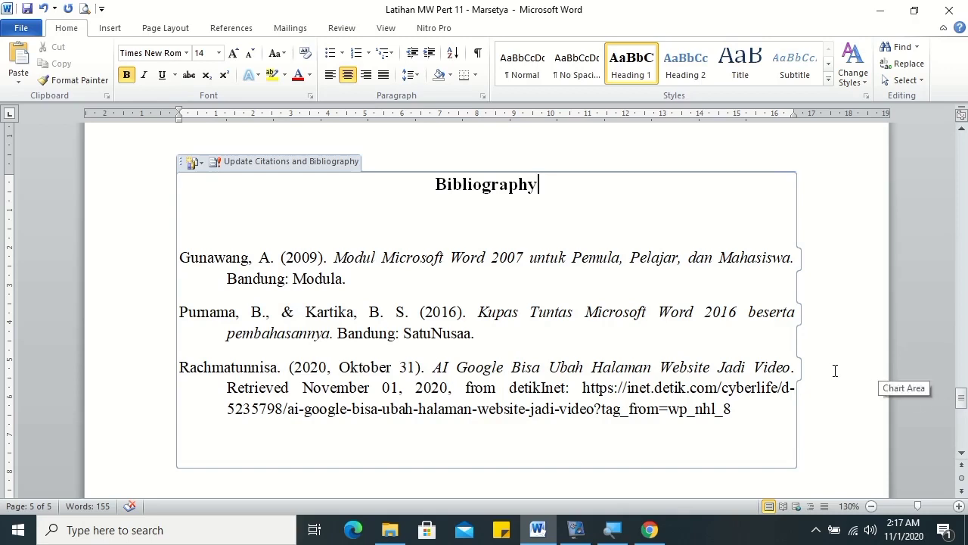
- Replace the 'Bibliography' heading text with 'DAFTAR PUSTAKA'
{"action": "triple_click", "coordinate": [437, 185]}
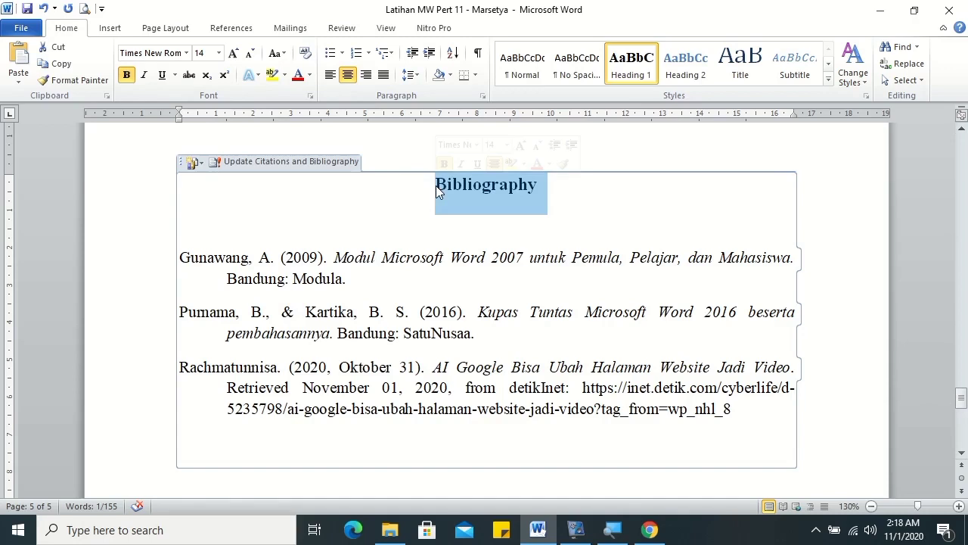
{"action": "type", "text": "DAFTAR PUSST"}
{"action": "key", "text": "BackSpace"}
{"action": "key", "text": "BackSpace"}
{"action": "type", "text": "TAKA"}
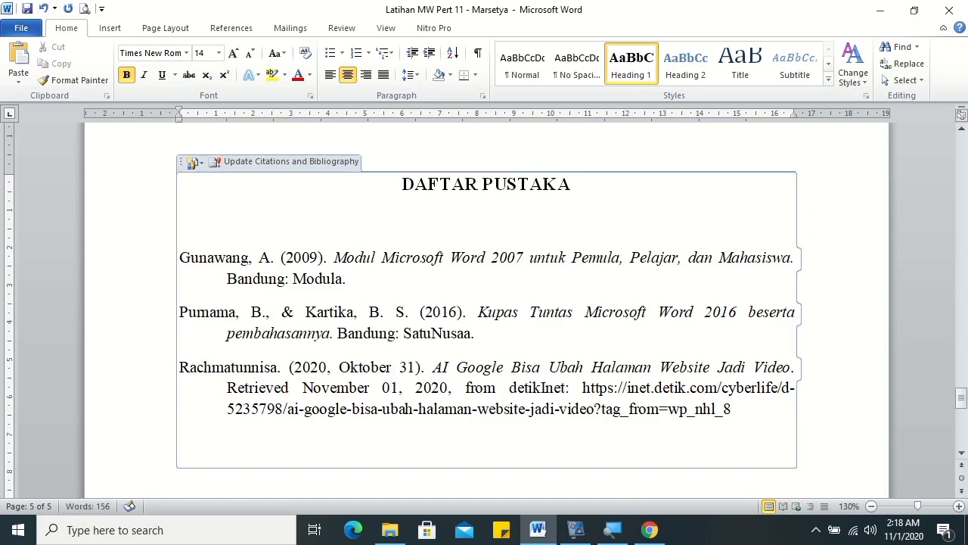
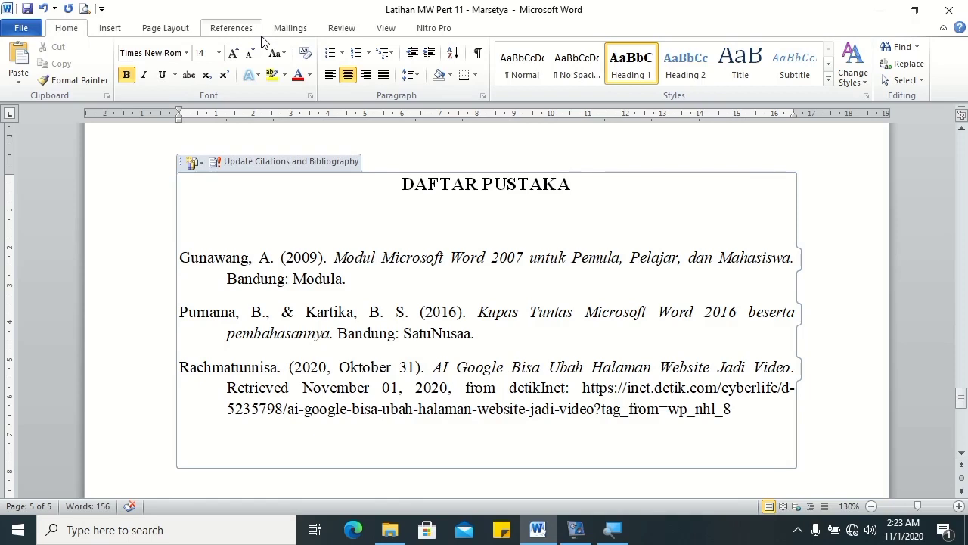
- Scroll up through the document, checking the DAFTAR PUSTAKA and DAFTAR TABEL headings
{"action": "left_click", "coordinate": [233, 29]}
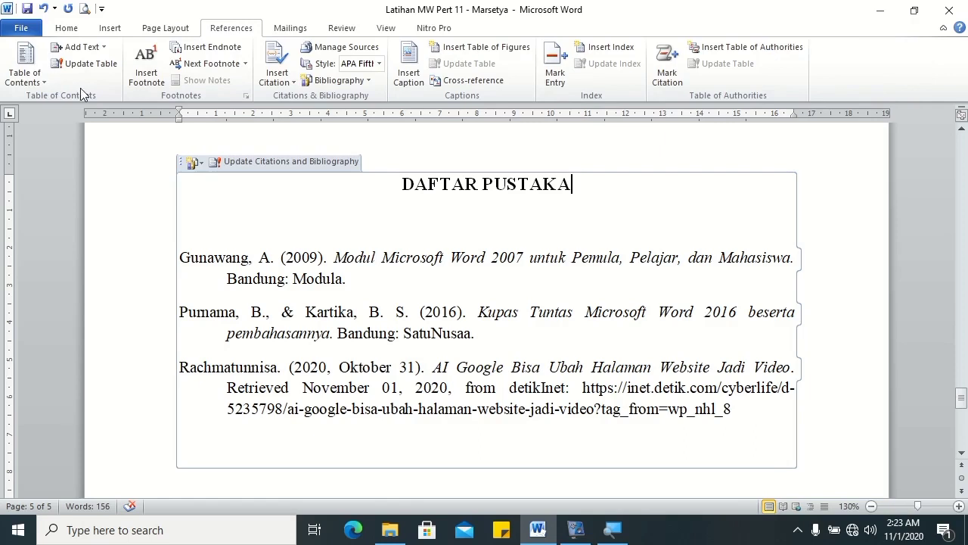
{"action": "left_click_drag", "start_coordinate": [440, 187], "coordinate": [454, 187]}
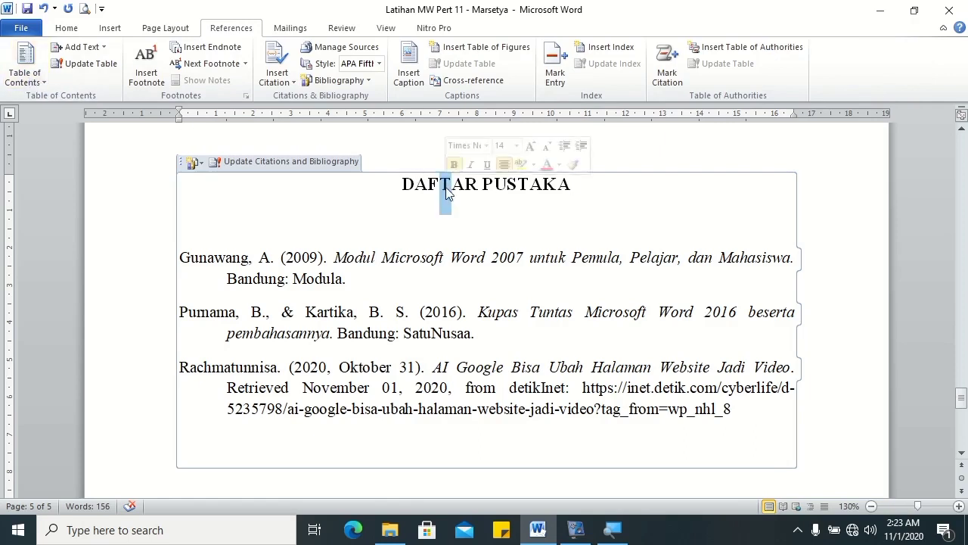
{"action": "left_click", "coordinate": [65, 28]}
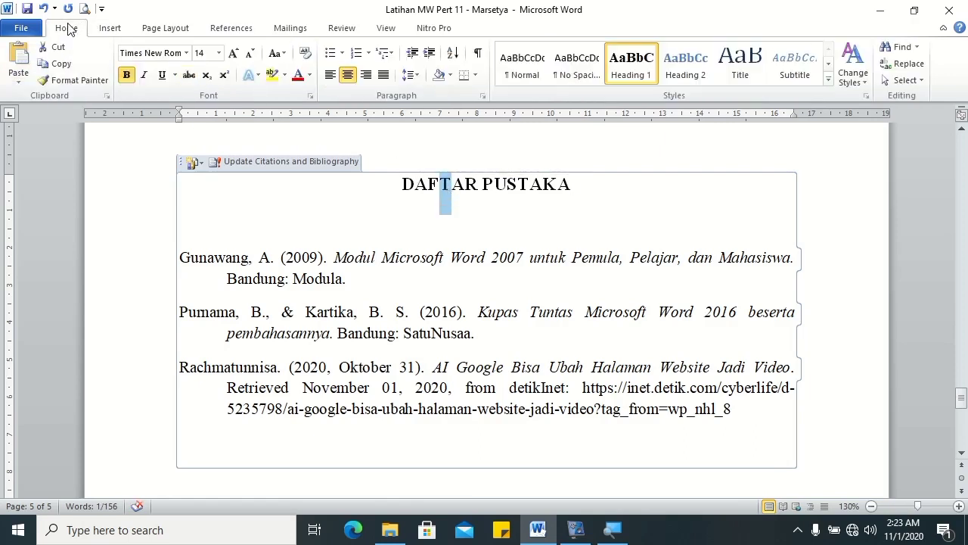
{"action": "left_click", "coordinate": [961, 404]}
{"action": "left_click_drag", "start_coordinate": [961, 405], "coordinate": [962, 291]}
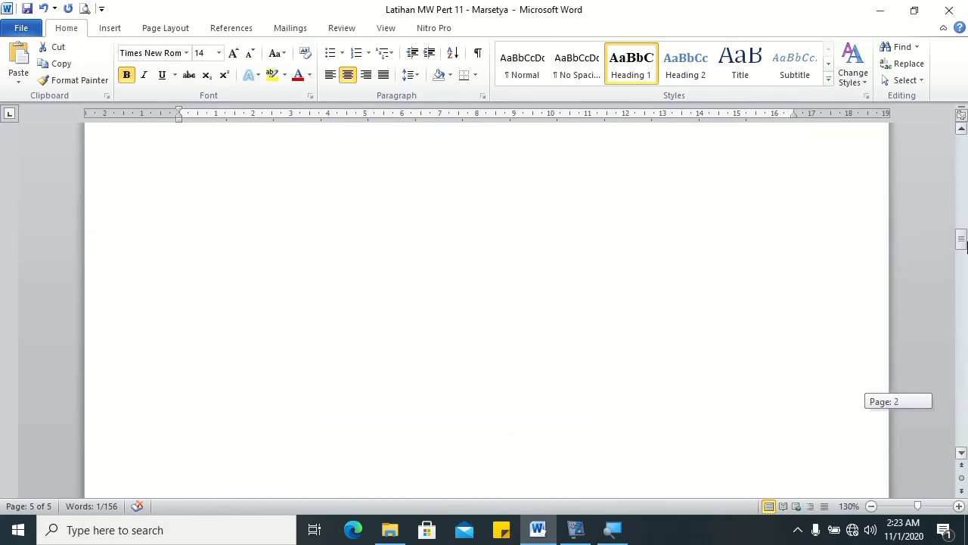
{"action": "left_click_drag", "start_coordinate": [963, 291], "coordinate": [961, 203]}
{"action": "left_click", "coordinate": [521, 368]}
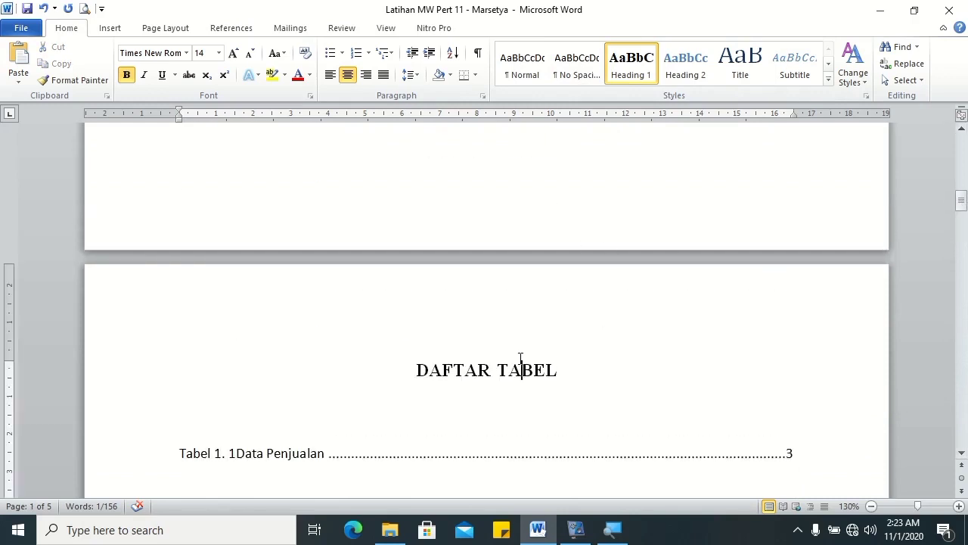
{"action": "left_click_drag", "start_coordinate": [962, 203], "coordinate": [961, 145]}
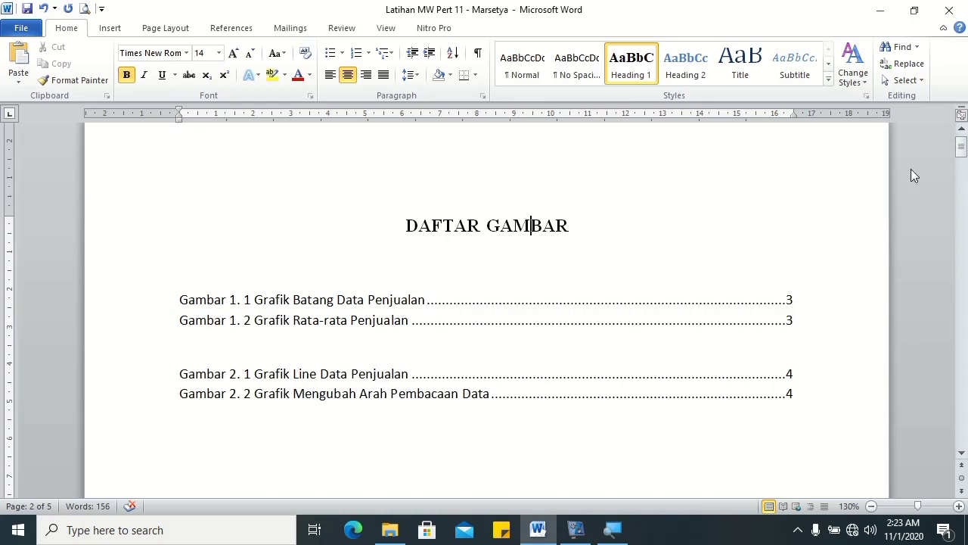
{"action": "mouse_move", "coordinate": [961, 148]}
{"action": "left_mouse_down"}
{"action": "mouse_move", "coordinate": [962, 350]}
{"action": "mouse_move", "coordinate": [965, 130]}
{"action": "left_mouse_up"}
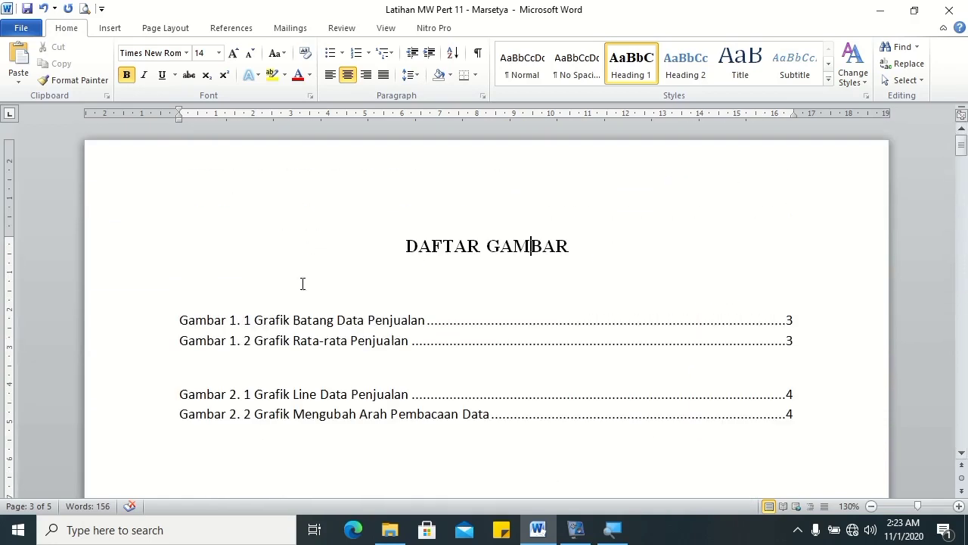
- Insert a page break before DAFTAR GAMBAR and type DAFTAR ISI on the new blank page
{"action": "left_click", "coordinate": [114, 28]}
{"action": "left_click", "coordinate": [81, 83]}
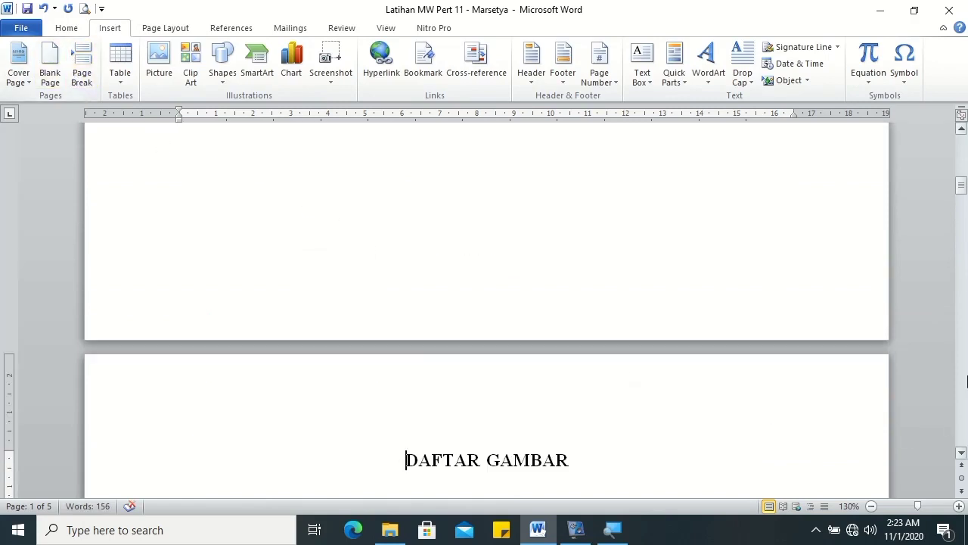
{"action": "left_click_drag", "start_coordinate": [962, 187], "coordinate": [962, 145]}
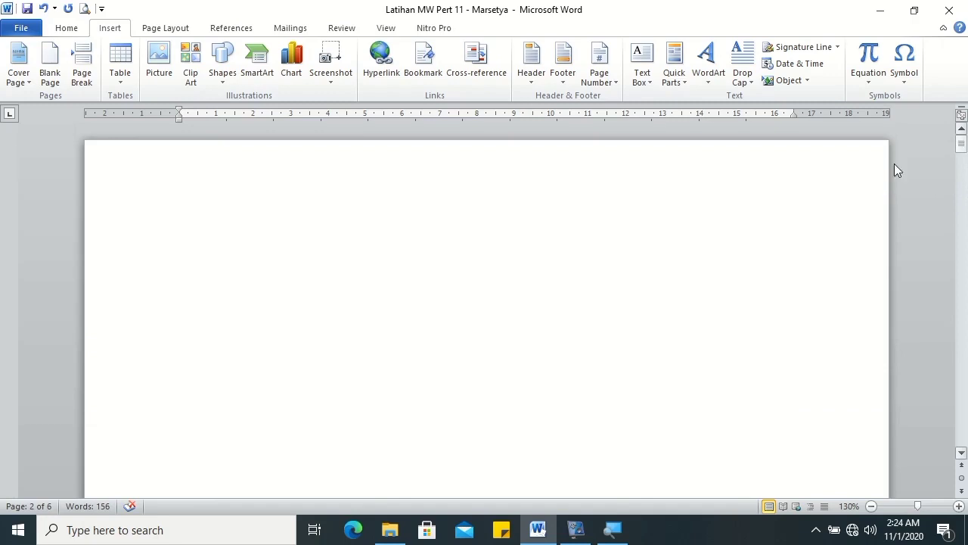
{"action": "left_click", "coordinate": [258, 238]}
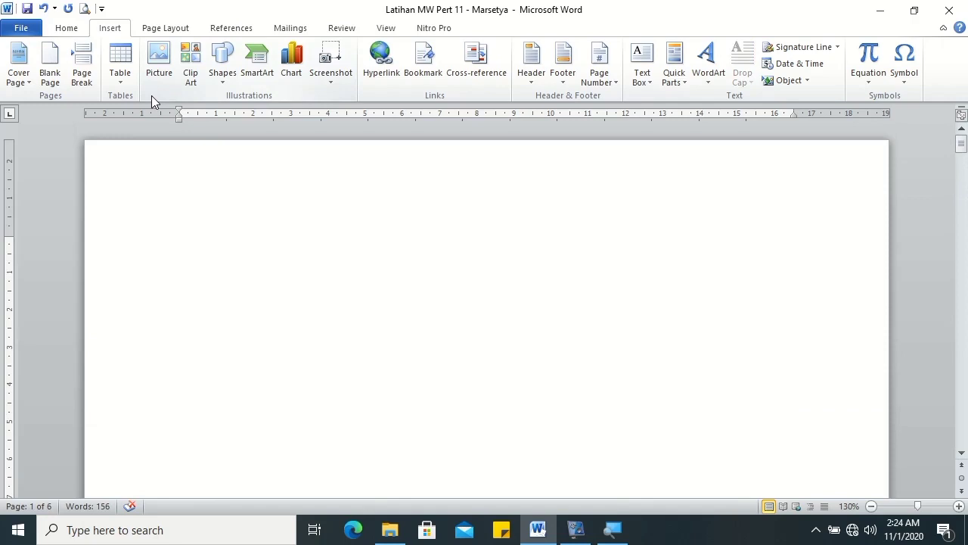
{"action": "type", "text": "DAF"}
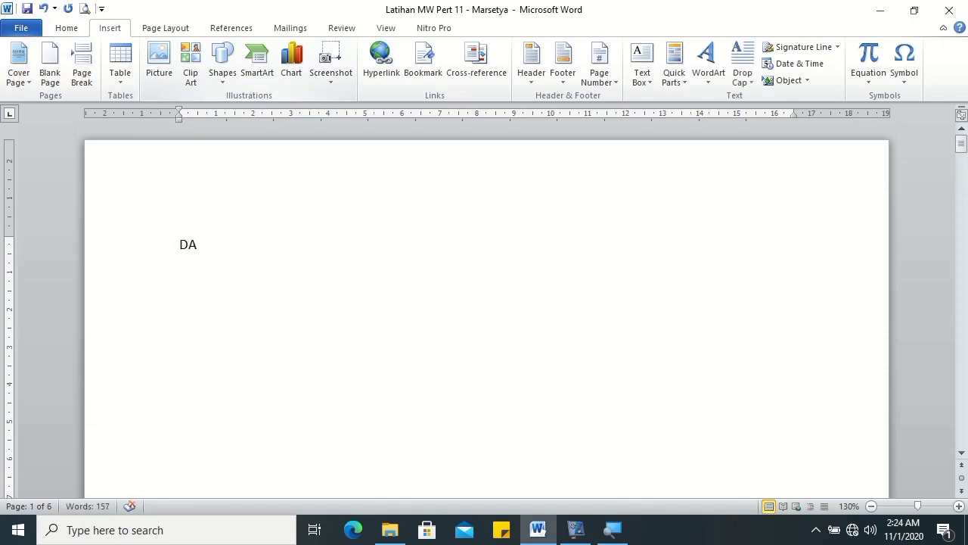
{"action": "type", "text": "TAR ISI"}
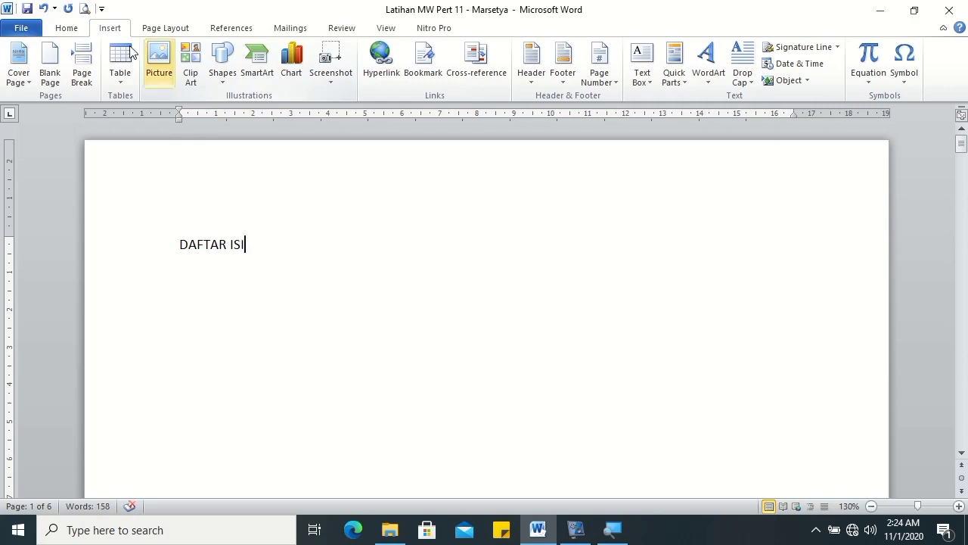
- Make DAFTAR ISI a Heading 1 with no space before, followed by an empty Normal line
{"action": "left_click", "coordinate": [65, 33]}
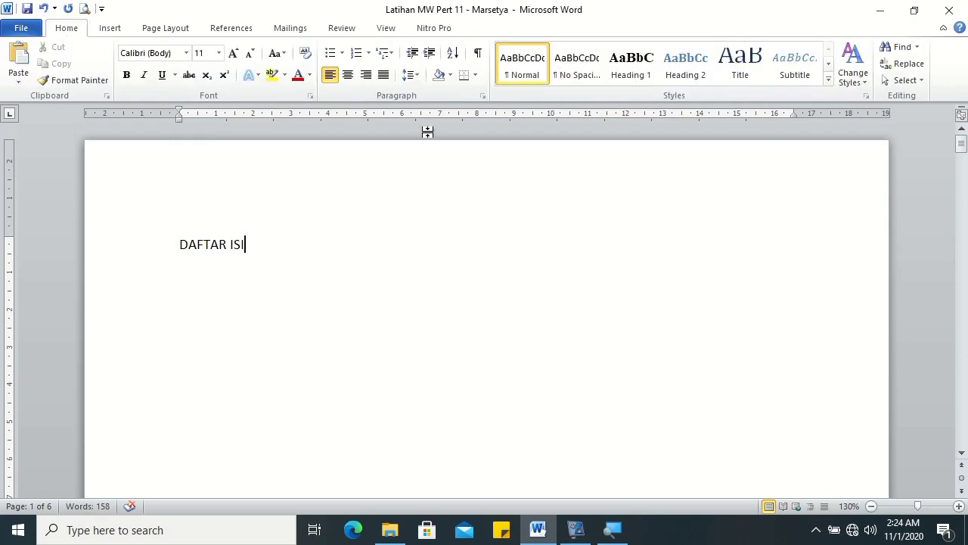
{"action": "left_click_drag", "start_coordinate": [246, 243], "coordinate": [202, 234]}
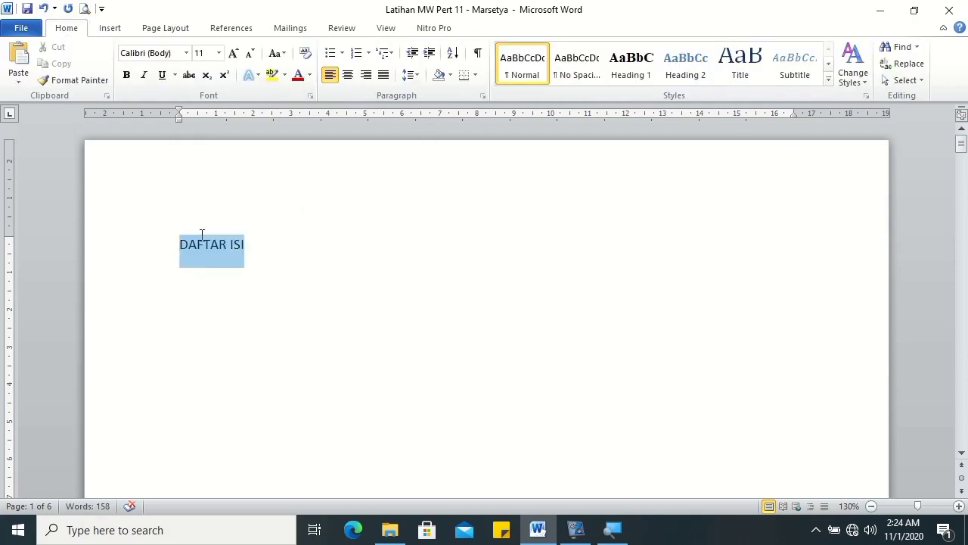
{"action": "left_click", "coordinate": [644, 67]}
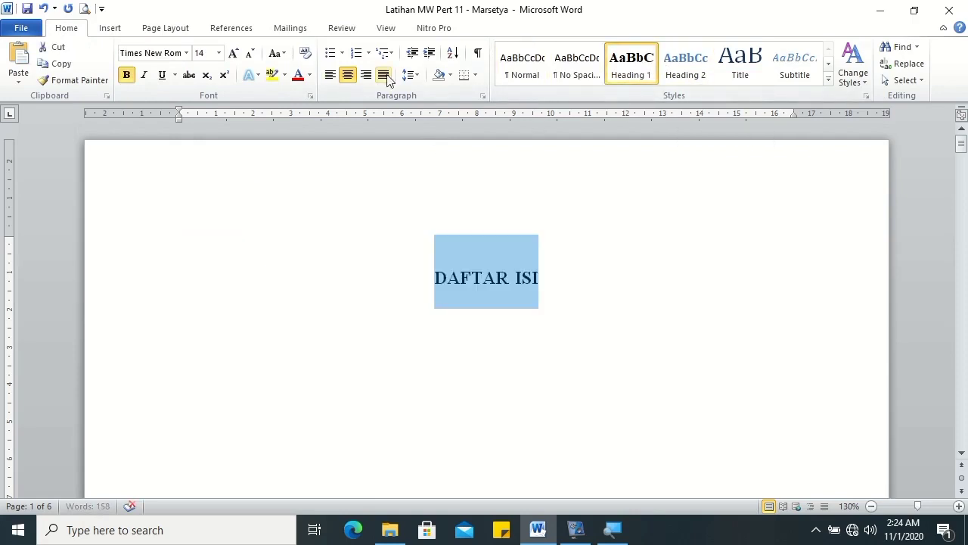
{"action": "left_click", "coordinate": [410, 74]}
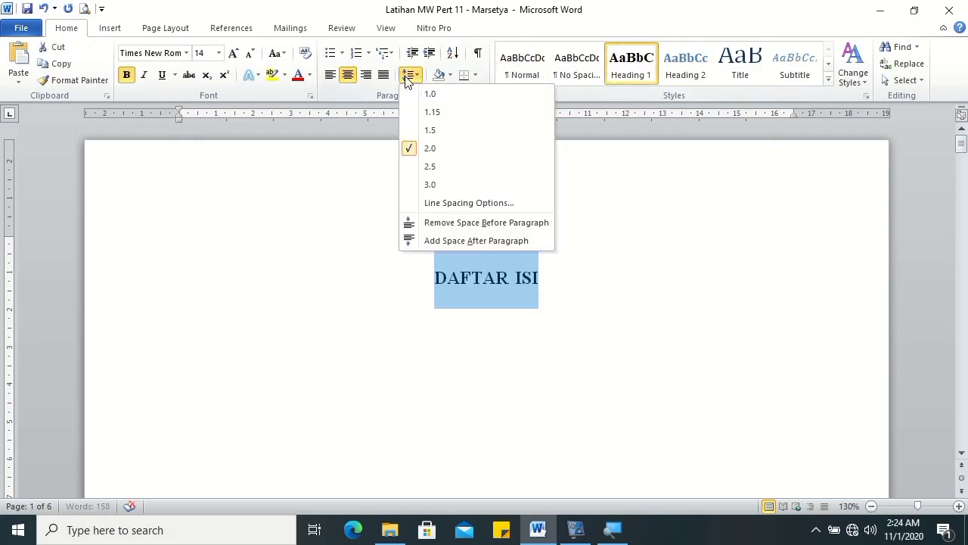
{"action": "left_click", "coordinate": [435, 220]}
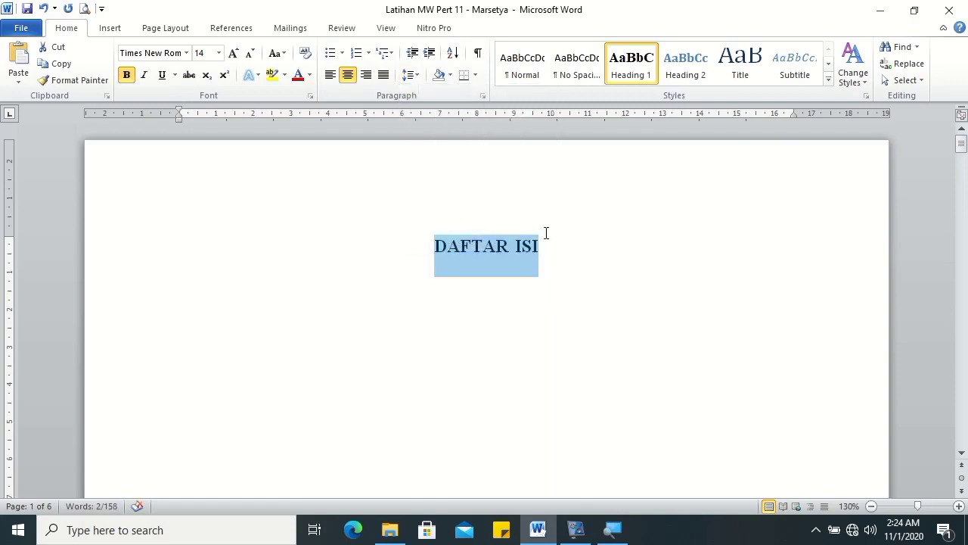
{"action": "left_click", "coordinate": [568, 273]}
{"action": "left_click", "coordinate": [499, 278]}
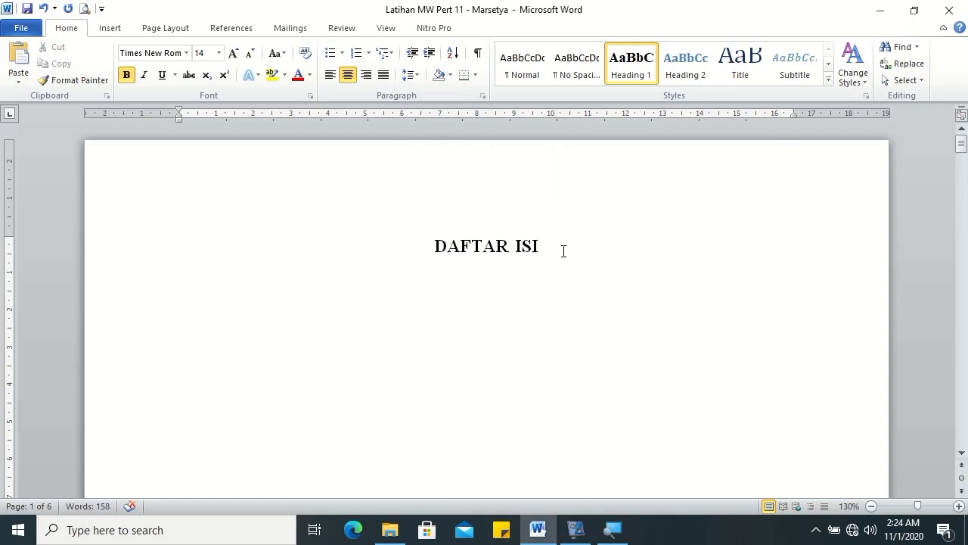
{"action": "key", "text": "Return"}
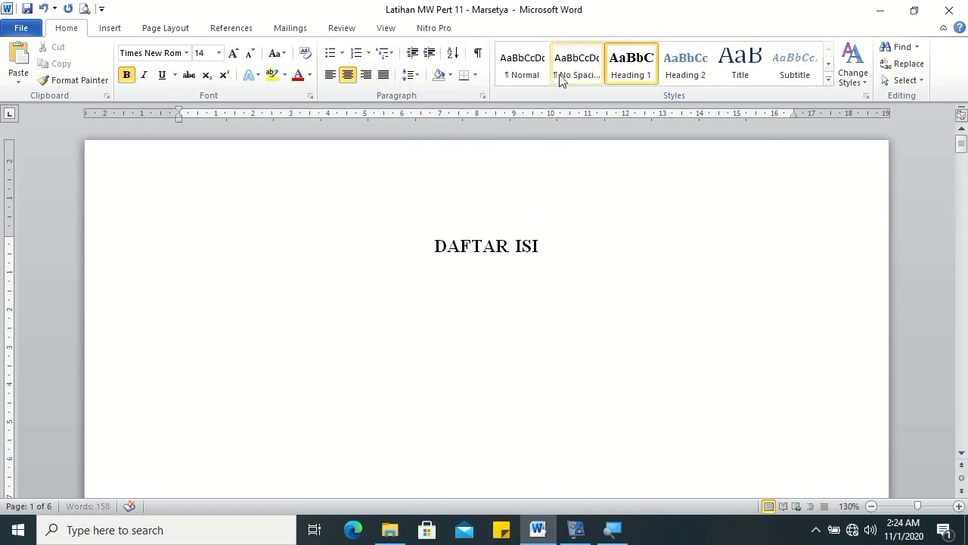
{"action": "left_click", "coordinate": [520, 57]}
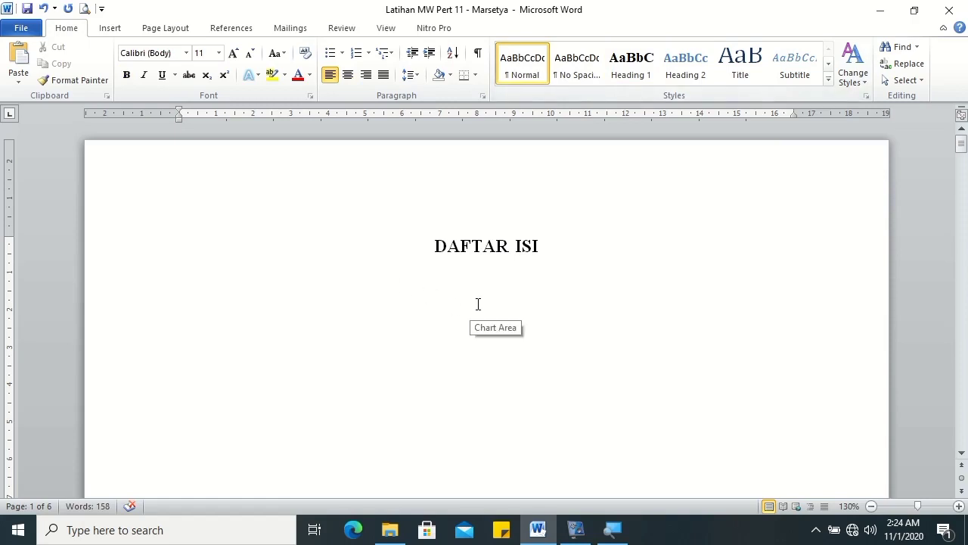
- Insert an Automatic Table 1 table of contents below DAFTAR ISI and select its Contents title
{"action": "left_click", "coordinate": [227, 30]}
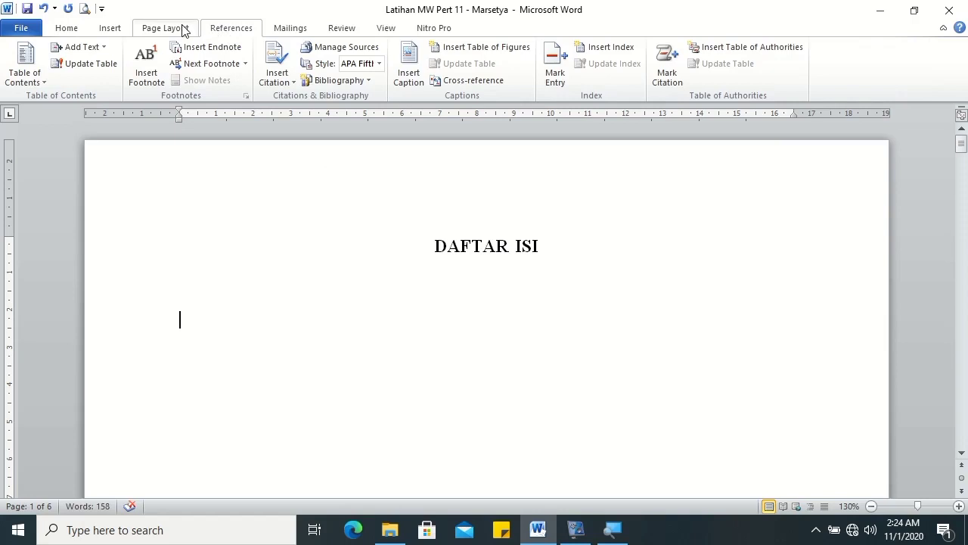
{"action": "left_click", "coordinate": [38, 72]}
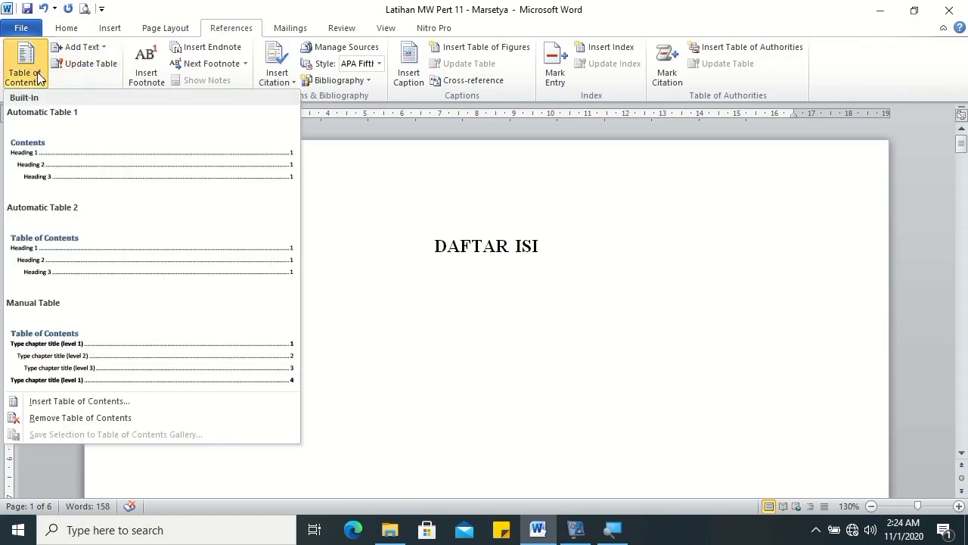
{"action": "left_click", "coordinate": [67, 140]}
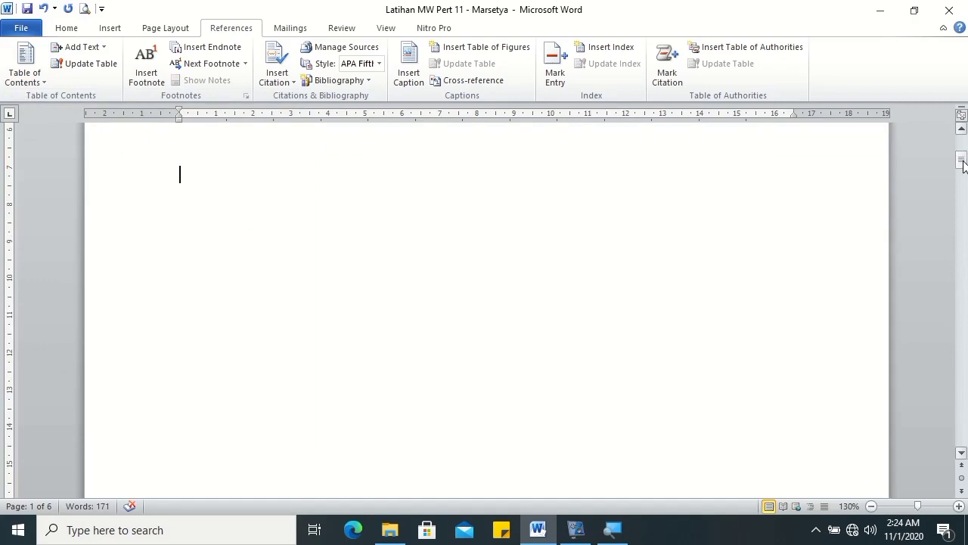
{"action": "left_click_drag", "start_coordinate": [961, 161], "coordinate": [963, 151]}
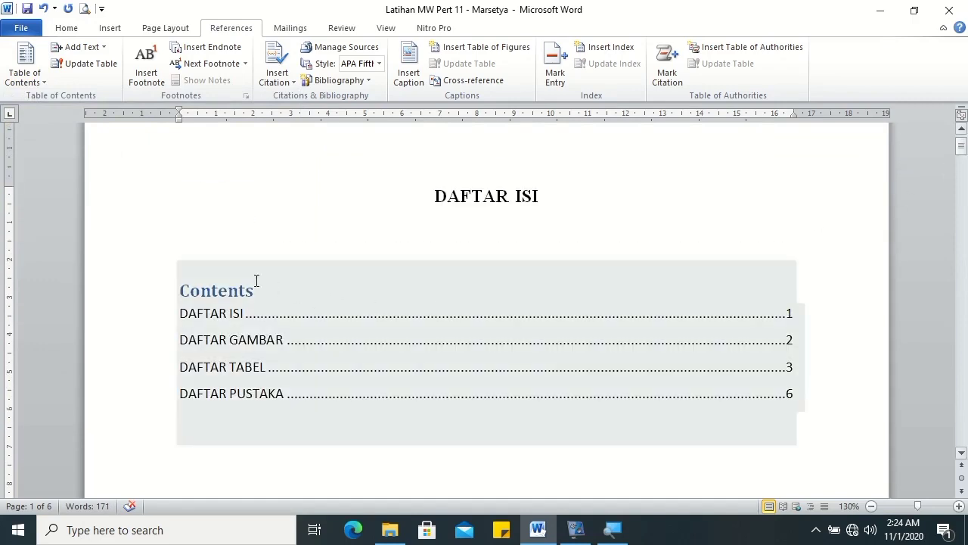
{"action": "left_click_drag", "start_coordinate": [257, 286], "coordinate": [159, 277]}
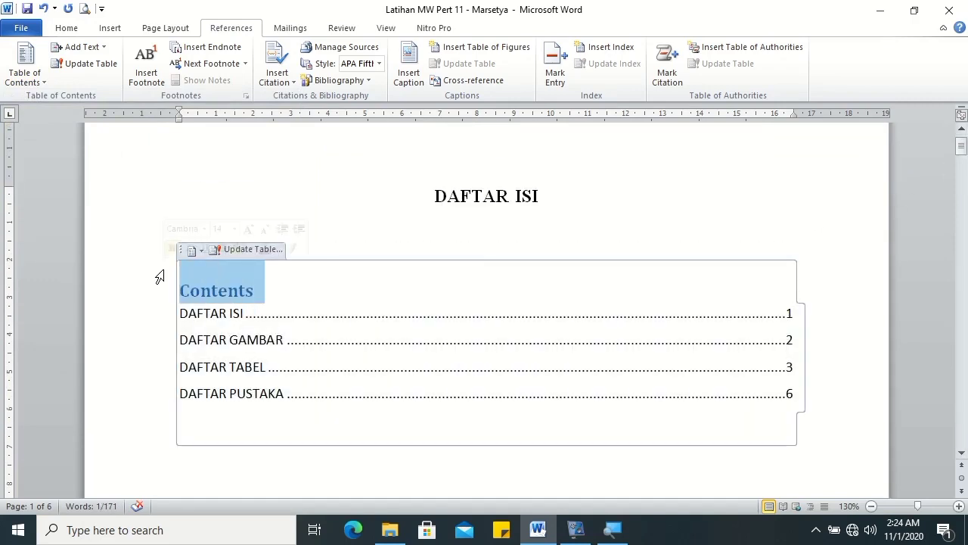
- Delete the Contents heading and the empty line beneath the DAFTAR ISI title
{"action": "left_click", "coordinate": [66, 28]}
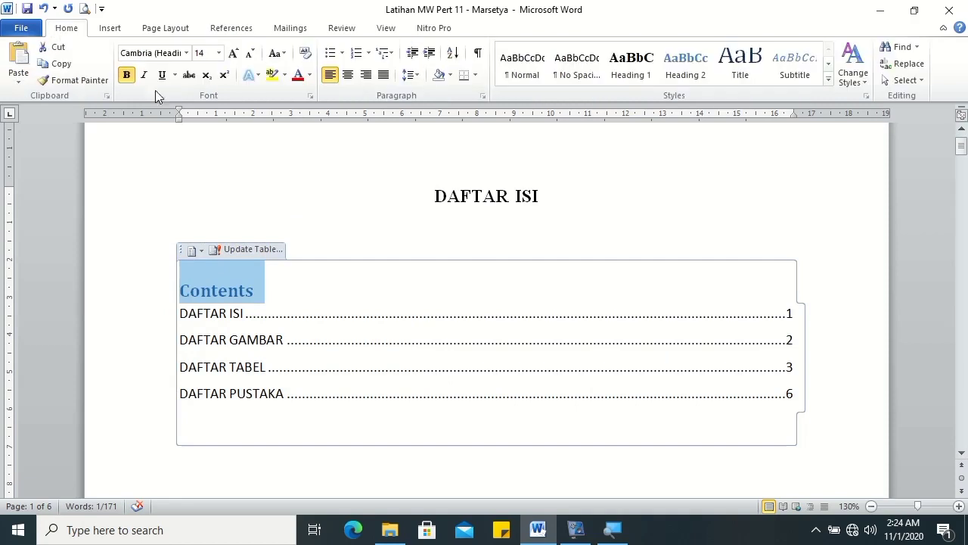
{"action": "left_click", "coordinate": [205, 291]}
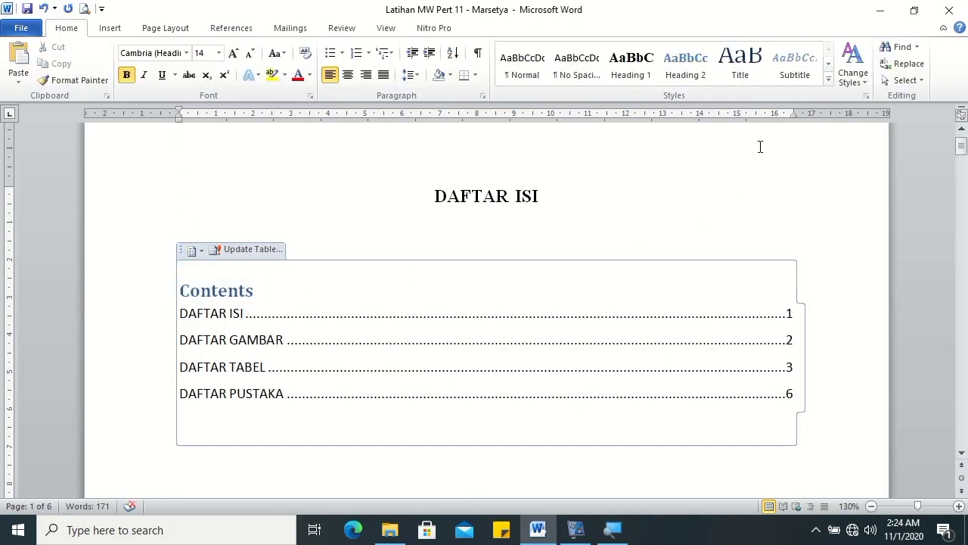
{"action": "left_click", "coordinate": [828, 79]}
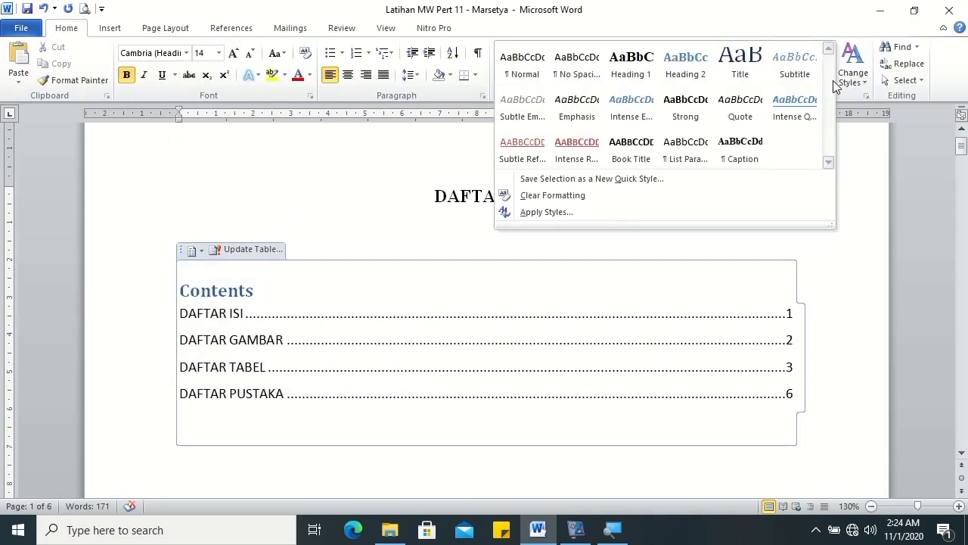
{"action": "left_click", "coordinate": [283, 305]}
{"action": "left_click_drag", "start_coordinate": [269, 289], "coordinate": [173, 282]}
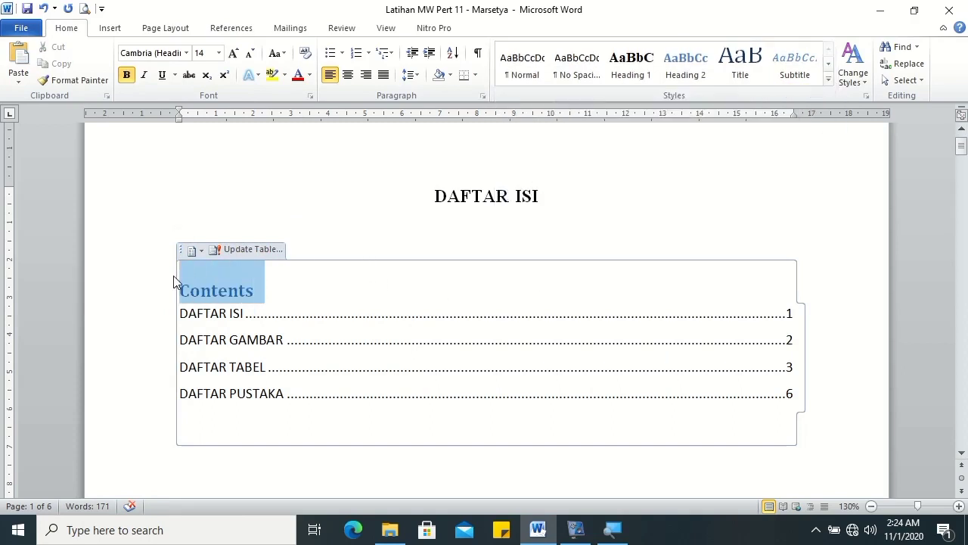
{"action": "key", "text": "Delete"}
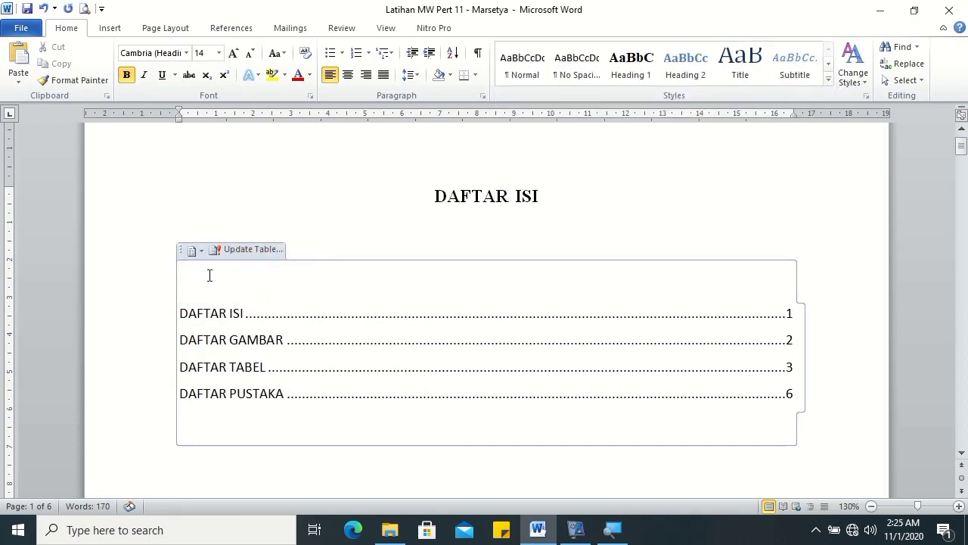
{"action": "key", "text": "Delete"}
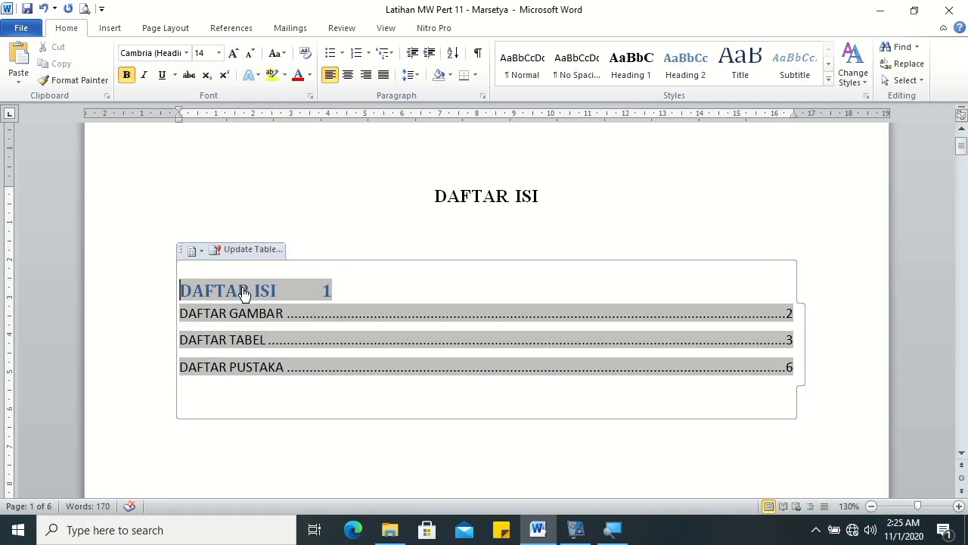
{"action": "key", "text": "ctrl+z"}
{"action": "left_click", "coordinate": [449, 231]}
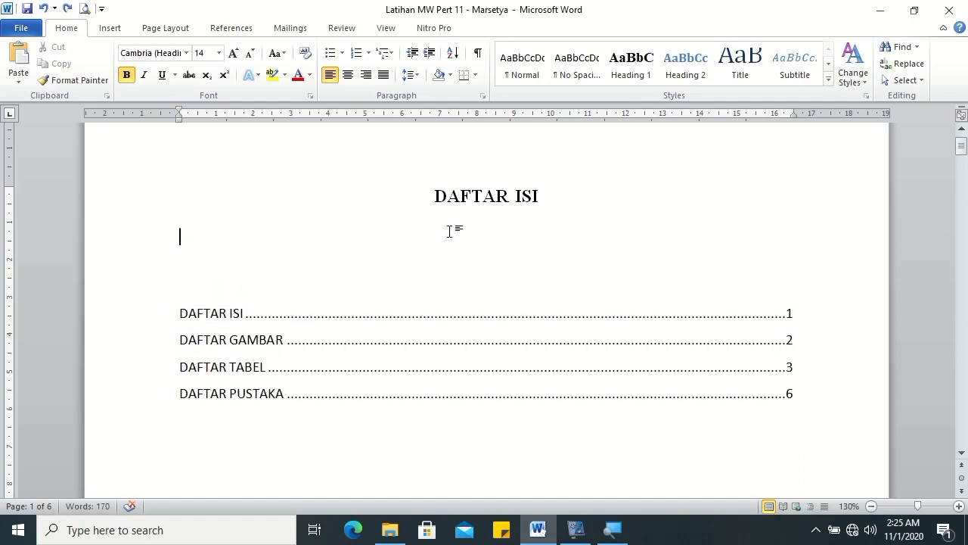
{"action": "key", "text": "Delete"}
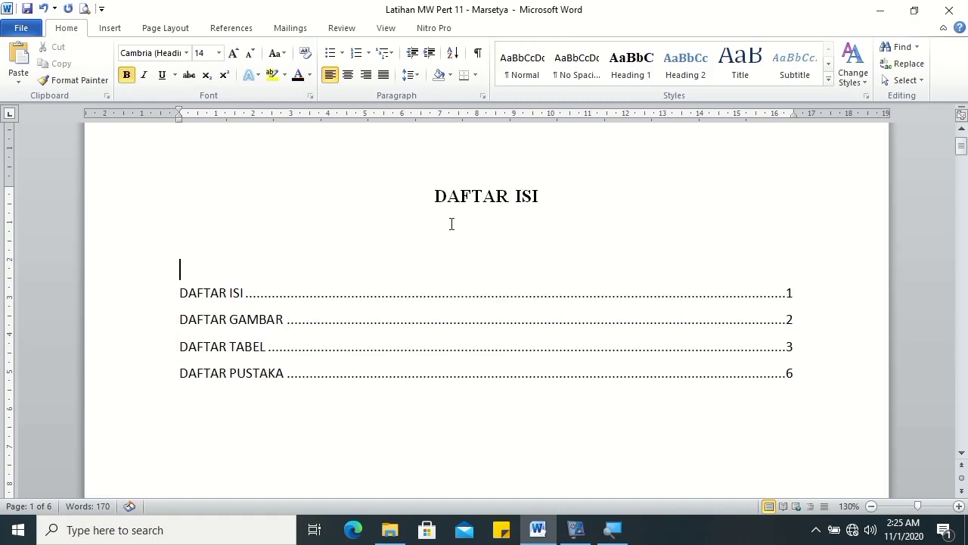
- Apply Times New Roman to the whole document, including the contents entries
{"action": "left_click", "coordinate": [447, 215]}
{"action": "left_click", "coordinate": [447, 231]}
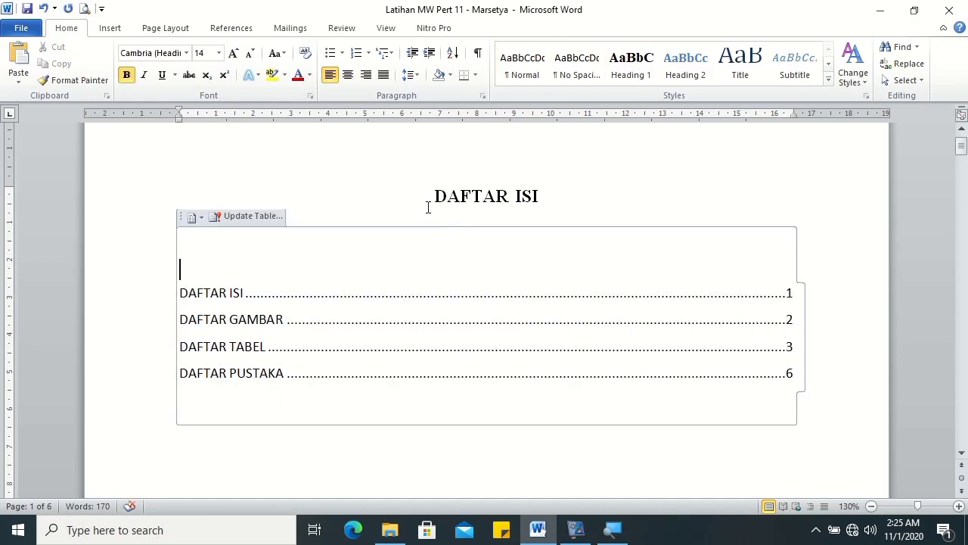
{"action": "left_click", "coordinate": [321, 299]}
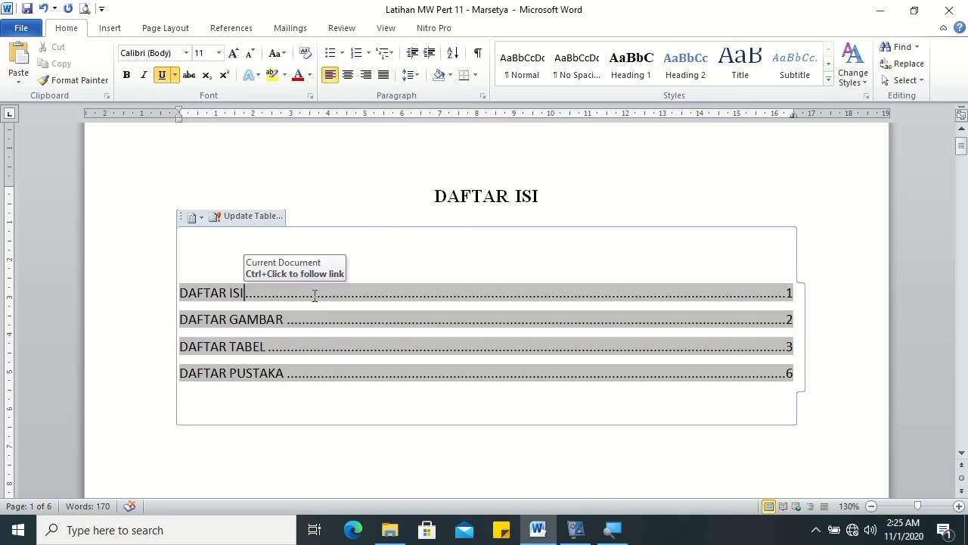
{"action": "left_click", "coordinate": [828, 80]}
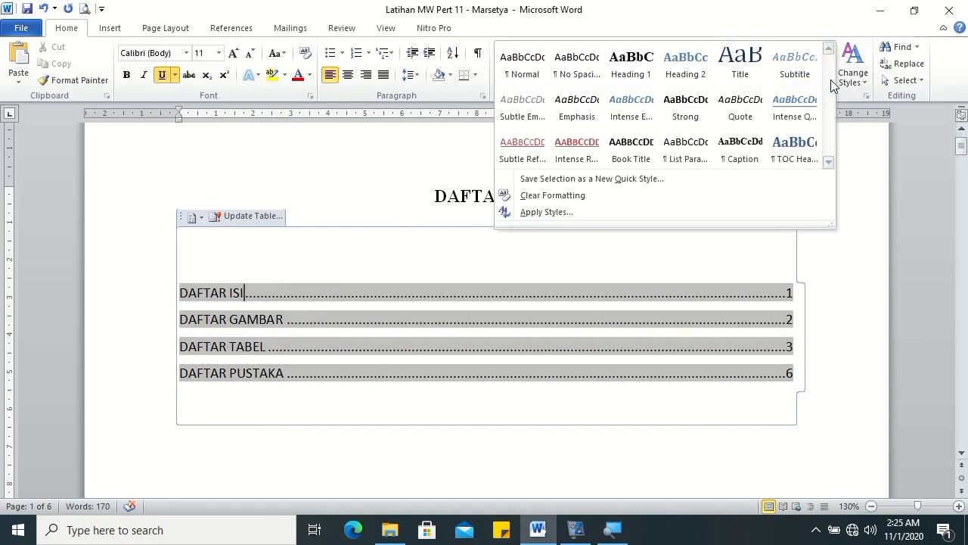
{"action": "left_click", "coordinate": [635, 286]}
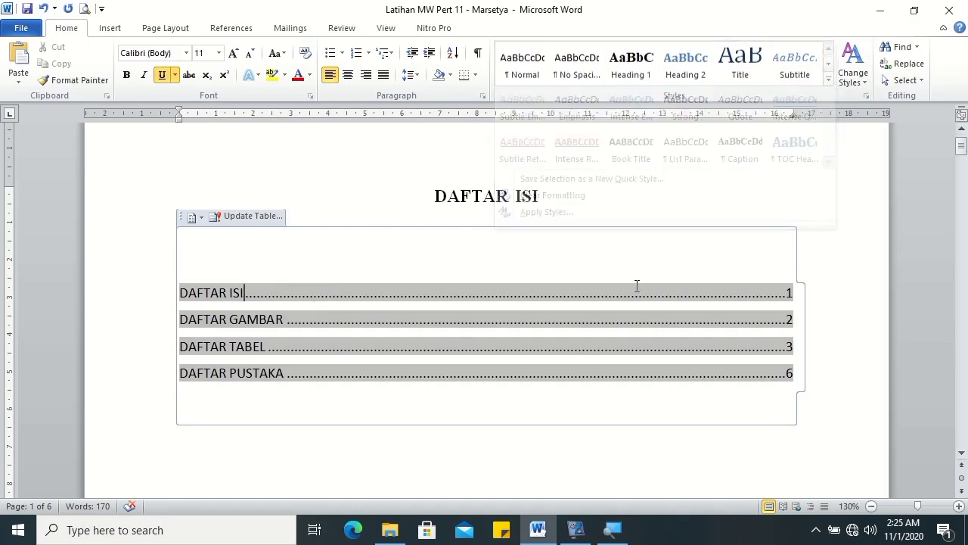
{"action": "left_click", "coordinate": [195, 272]}
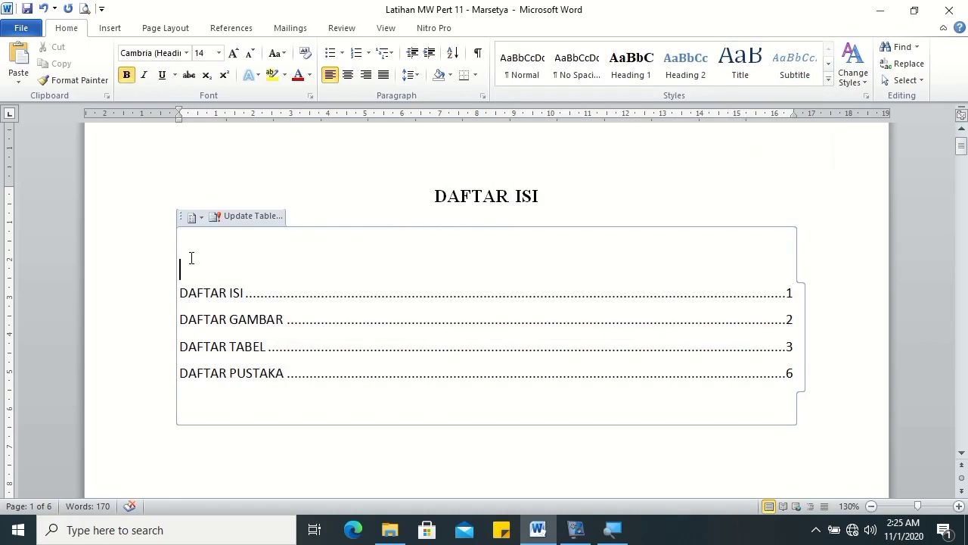
{"action": "key", "text": "ctrl+a"}
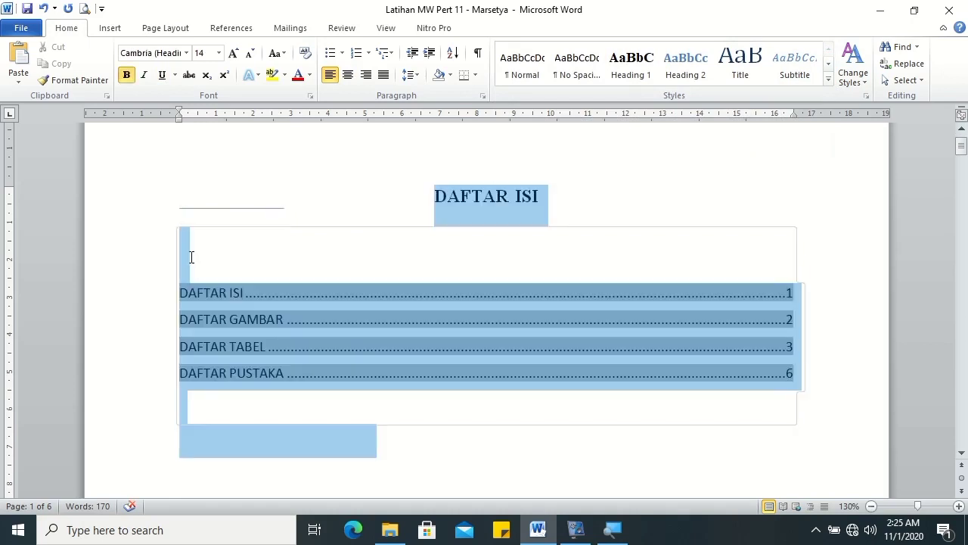
{"action": "left_click", "coordinate": [164, 51]}
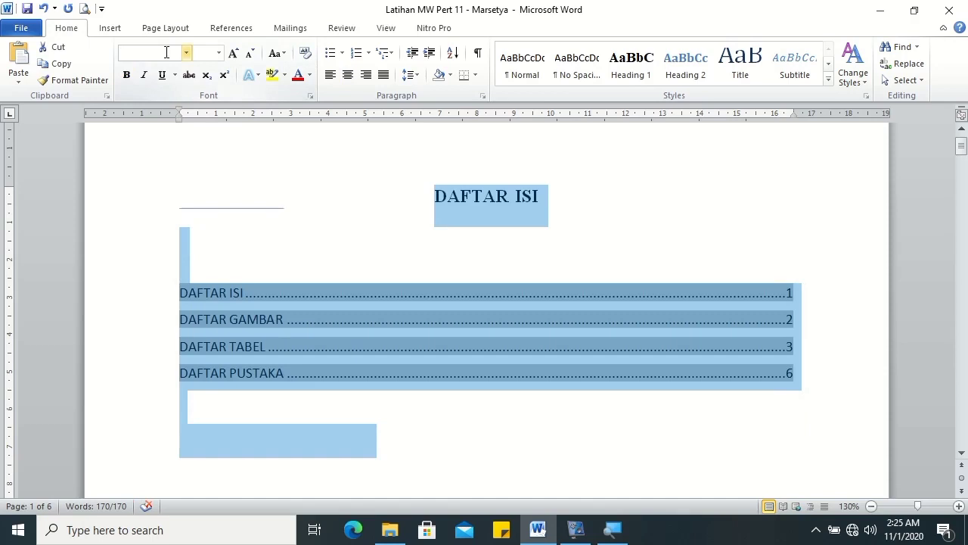
{"action": "type", "text": "T"}
{"action": "key", "text": "Return"}
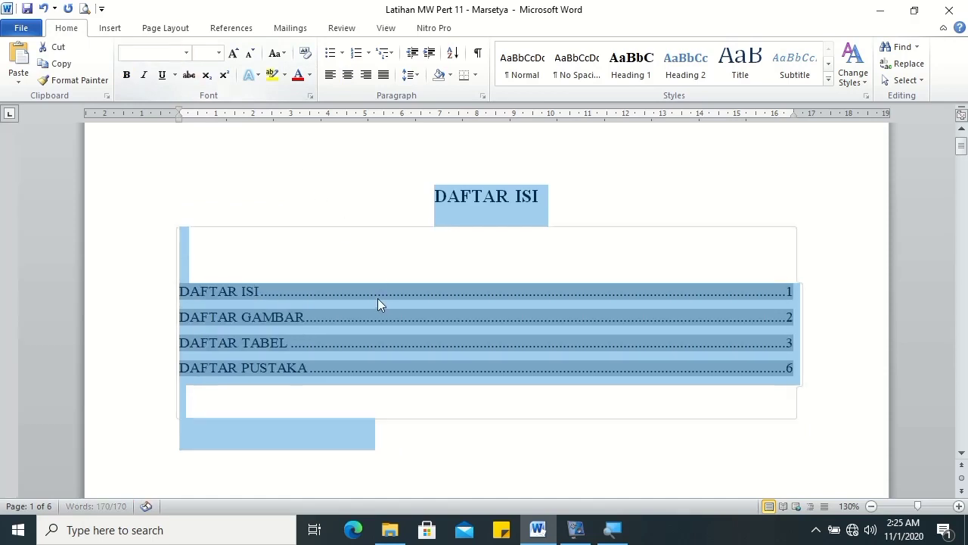
- Set the four contents entries to font size 12
{"action": "left_click", "coordinate": [198, 265]}
{"action": "left_click", "coordinate": [181, 290]}
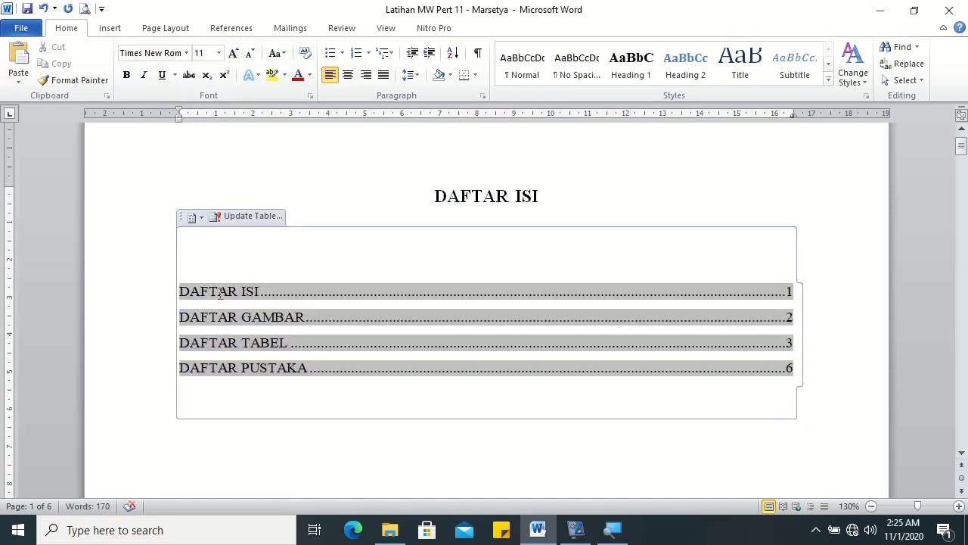
{"action": "left_click", "coordinate": [795, 368], "text": "shift"}
{"action": "left_click", "coordinate": [203, 54]}
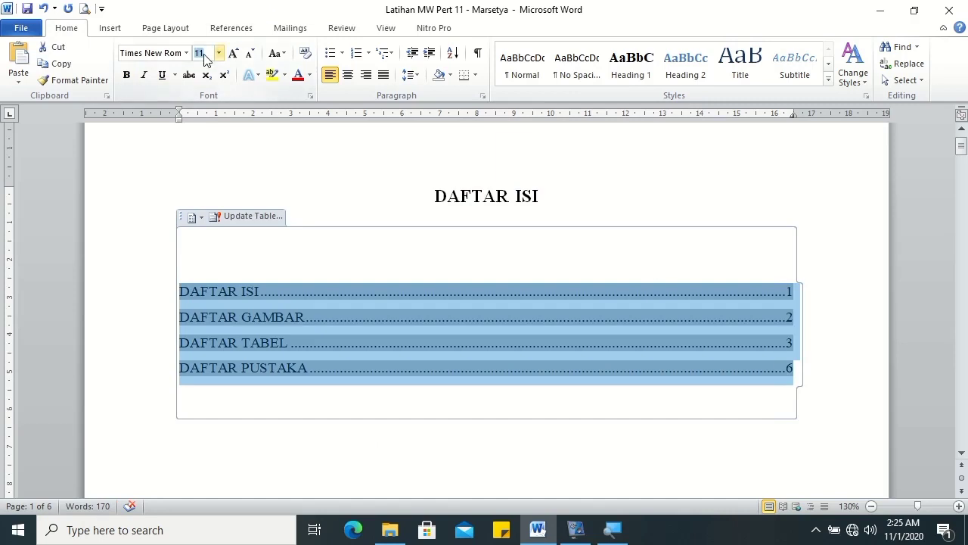
{"action": "type", "text": "12"}
{"action": "key", "text": "Return"}
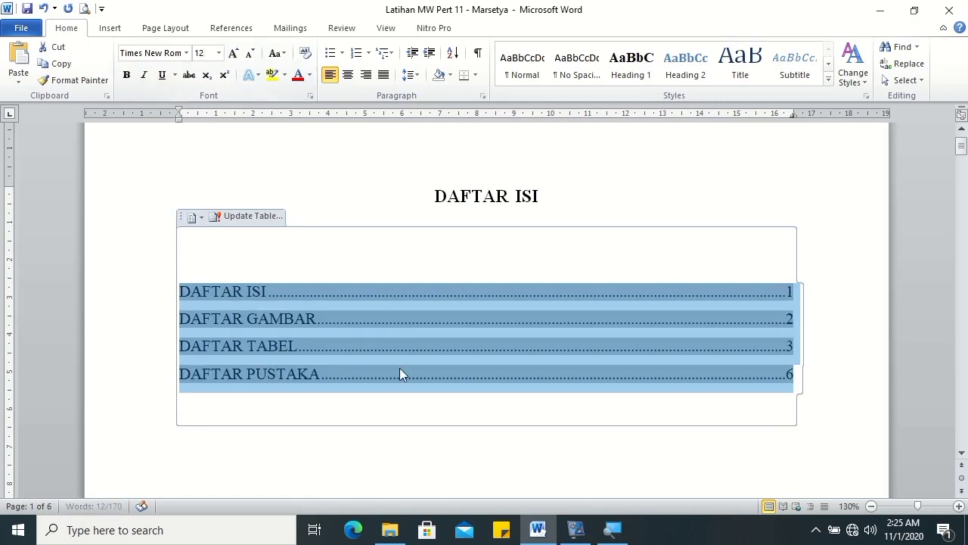
{"action": "left_click", "coordinate": [399, 371]}
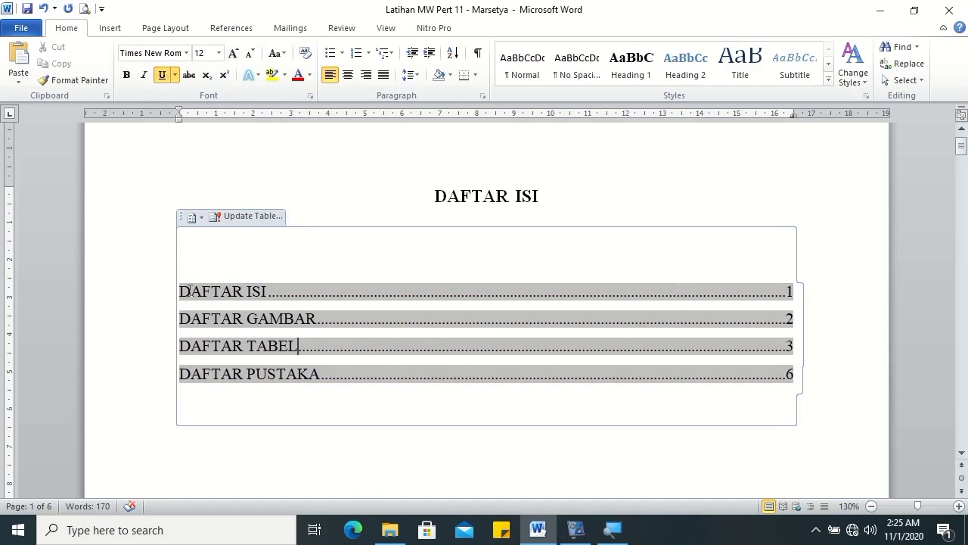
{"action": "left_click_drag", "start_coordinate": [189, 291], "coordinate": [719, 382]}
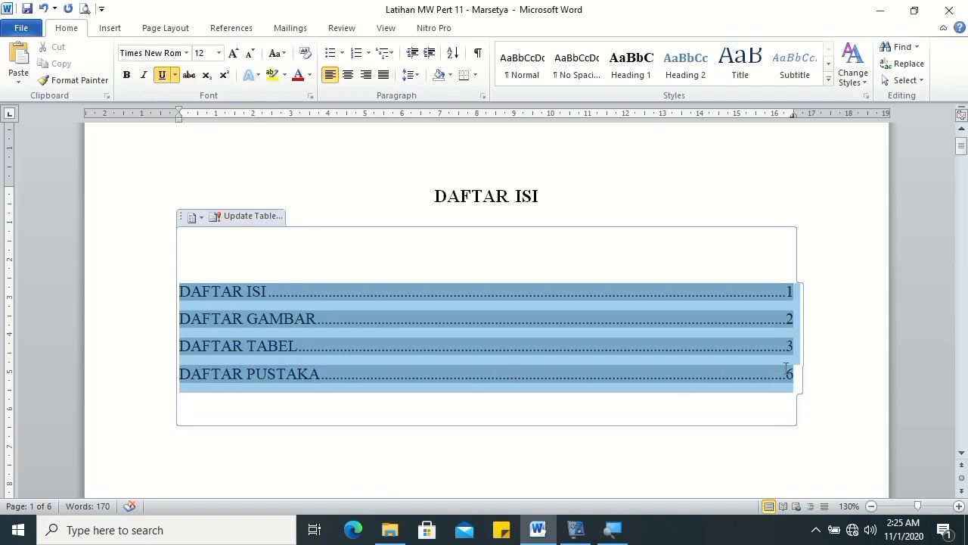
{"action": "left_click_drag", "start_coordinate": [792, 370], "coordinate": [780, 368]}
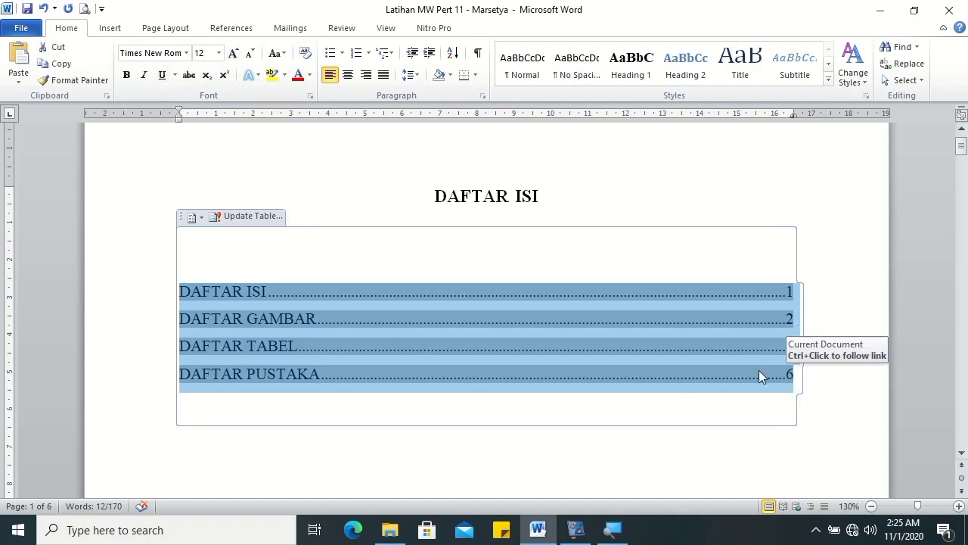
{"action": "right_click", "coordinate": [759, 370]}
{"action": "left_click", "coordinate": [637, 350]}
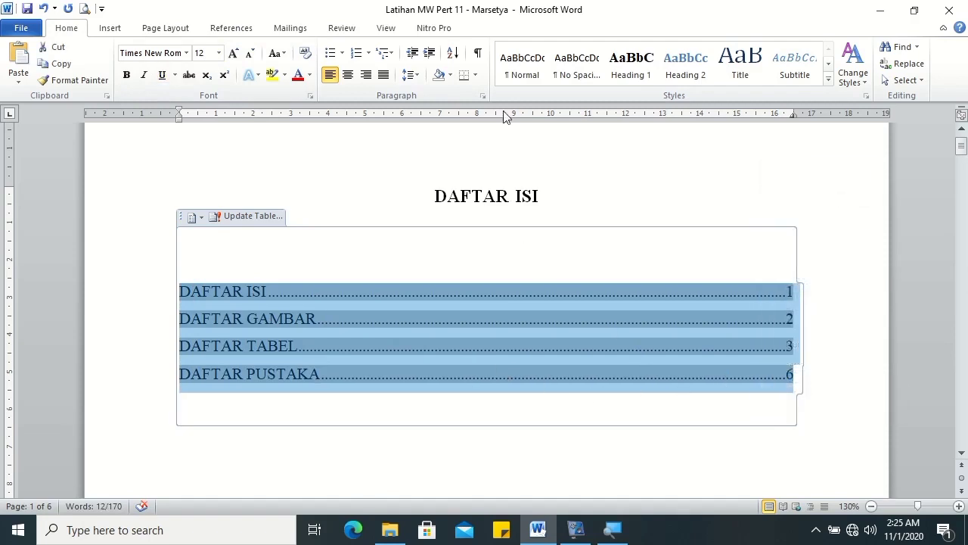
{"action": "left_click", "coordinate": [481, 97]}
- Replace the entries' tab stops with a right stop at 16.5 cm and a dotted right stop at 15.5 cm
{"action": "left_click", "coordinate": [469, 480]}
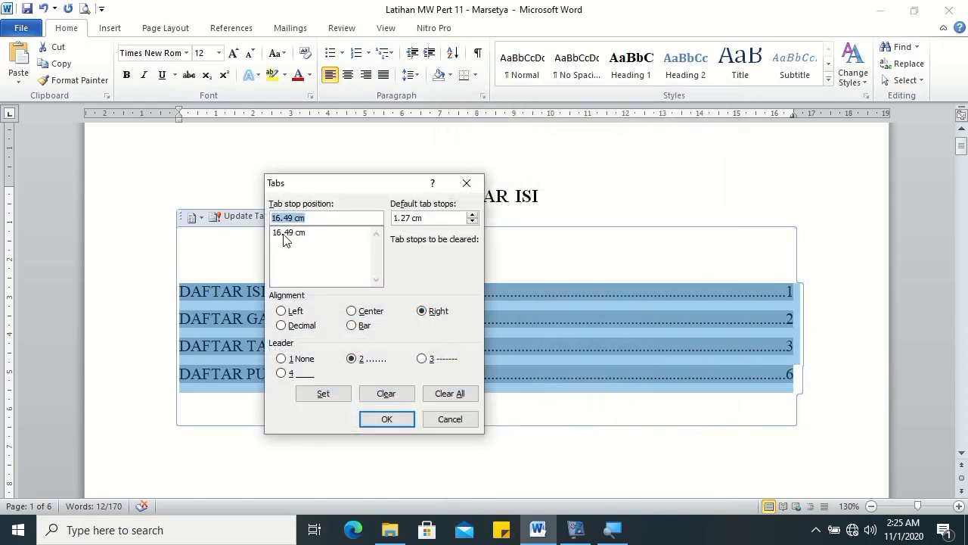
{"action": "left_click", "coordinate": [446, 394]}
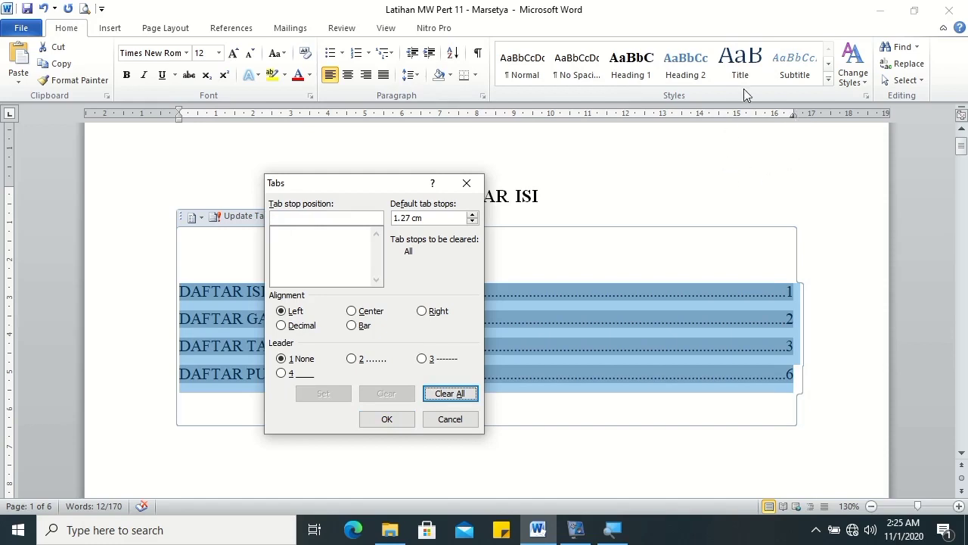
{"action": "left_click", "coordinate": [317, 217]}
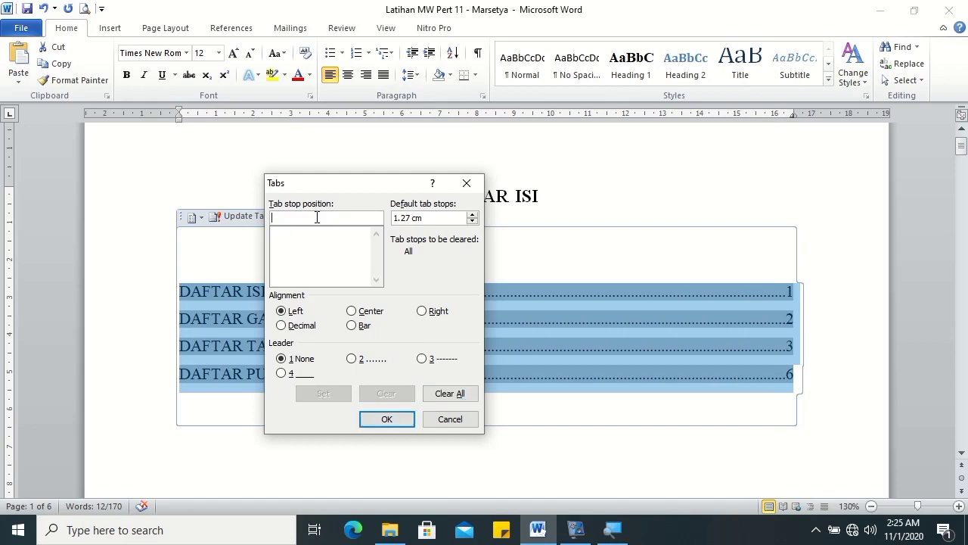
{"action": "type", "text": "16."}
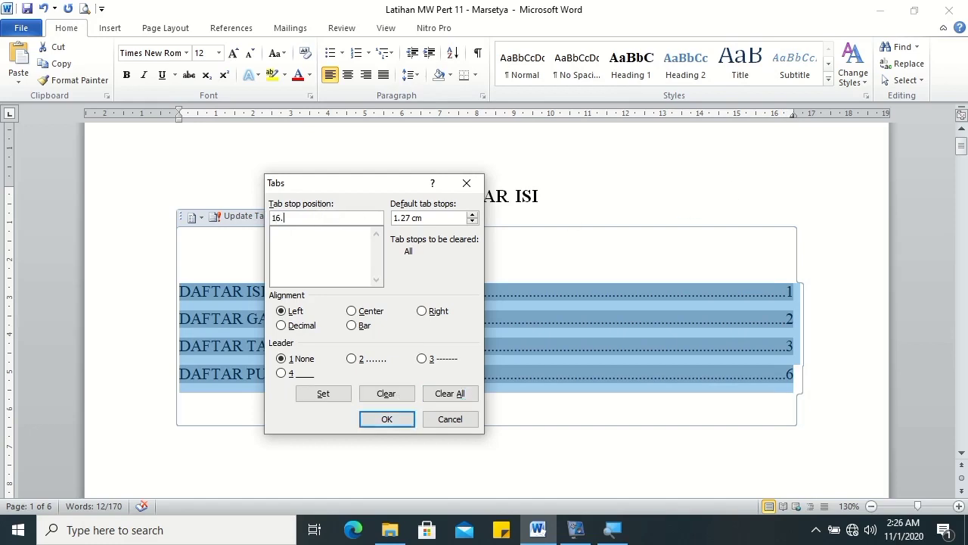
{"action": "type", "text": "5"}
{"action": "left_click", "coordinate": [437, 312]}
{"action": "left_click", "coordinate": [325, 394]}
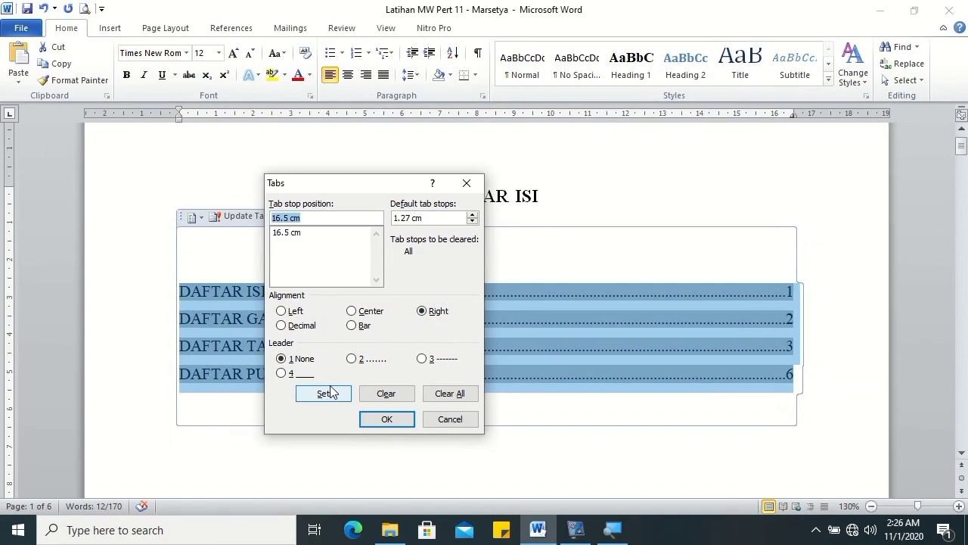
{"action": "left_click", "coordinate": [279, 218]}
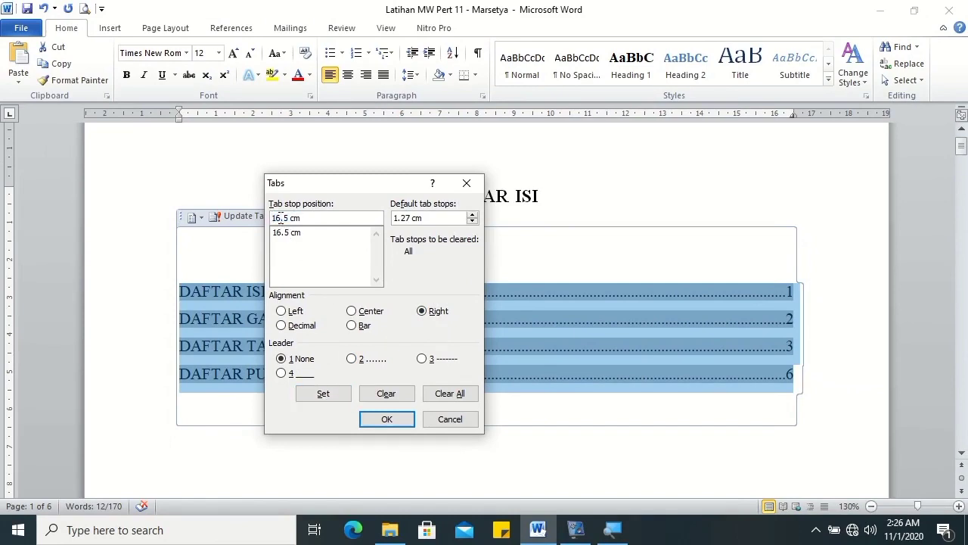
{"action": "type", "text": "5"}
{"action": "left_click", "coordinate": [351, 359]}
{"action": "left_click", "coordinate": [323, 393]}
{"action": "left_click", "coordinate": [400, 420]}
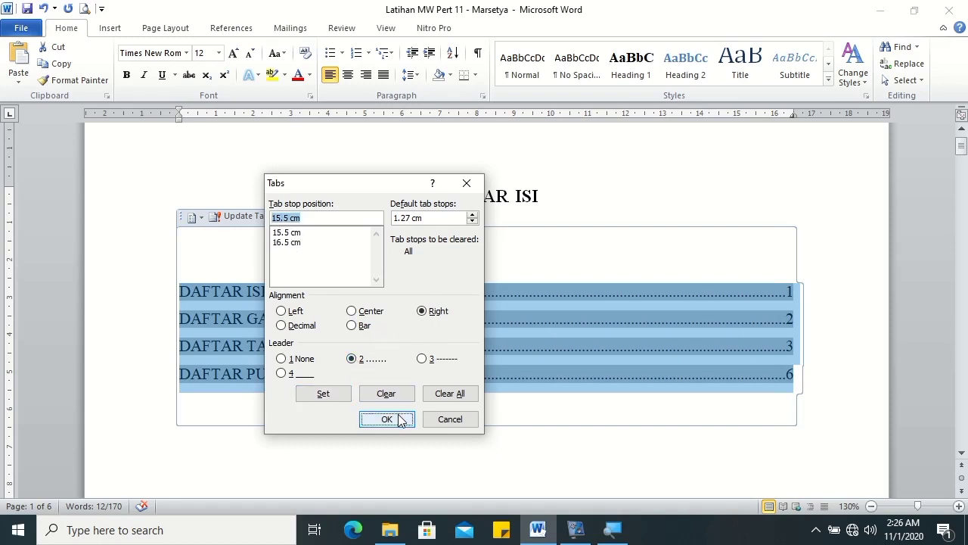
{"action": "left_click", "coordinate": [722, 292]}
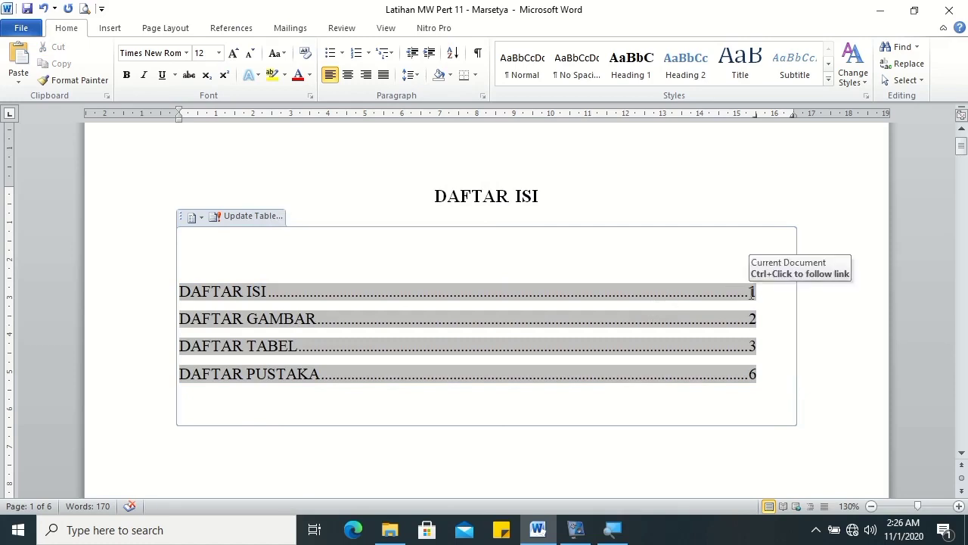
- Tab page numbers 1, 2, 3 and 6 to the outer stop and bold all four entries
{"action": "key", "text": "Tab"}
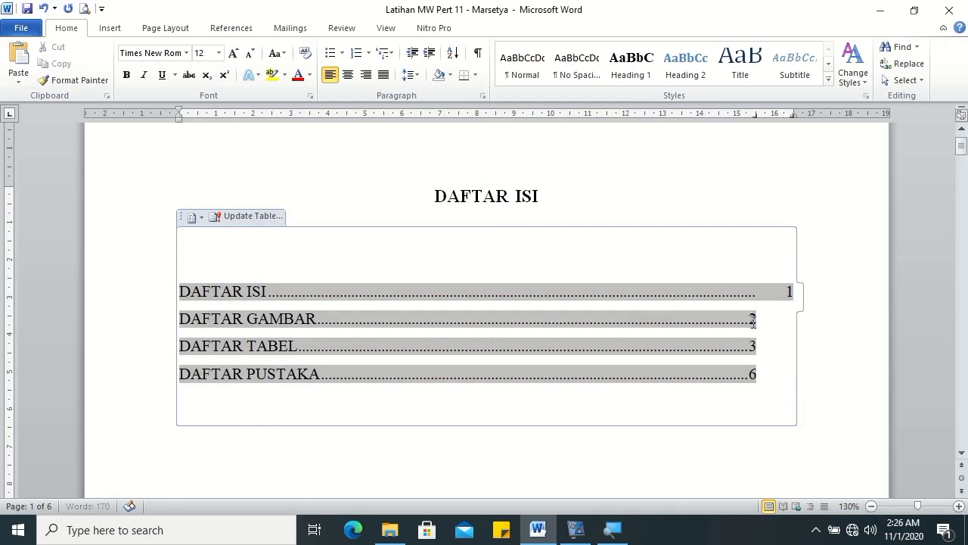
{"action": "left_click", "coordinate": [751, 318]}
{"action": "key", "text": "Tab"}
{"action": "left_click", "coordinate": [749, 346]}
{"action": "key", "text": "Tab"}
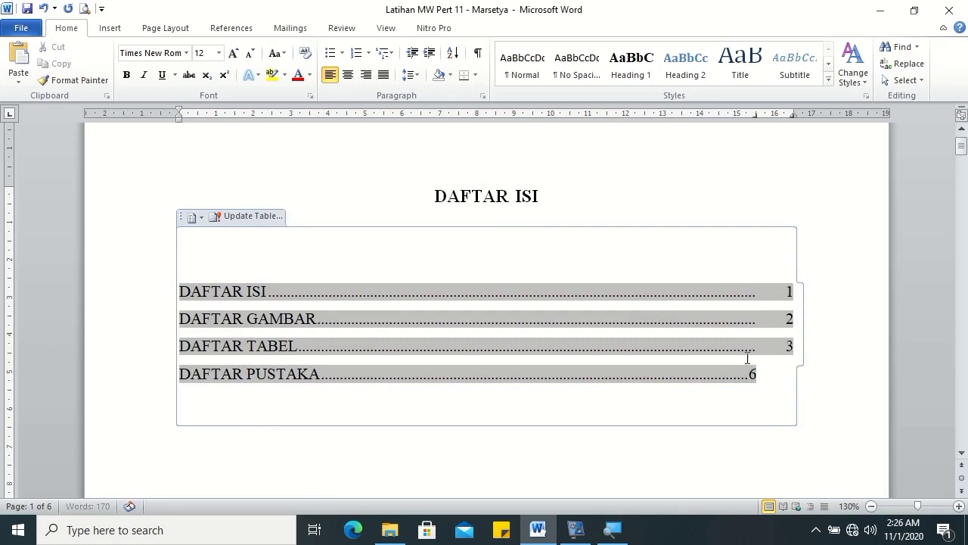
{"action": "left_click", "coordinate": [749, 374]}
{"action": "key", "text": "Tab"}
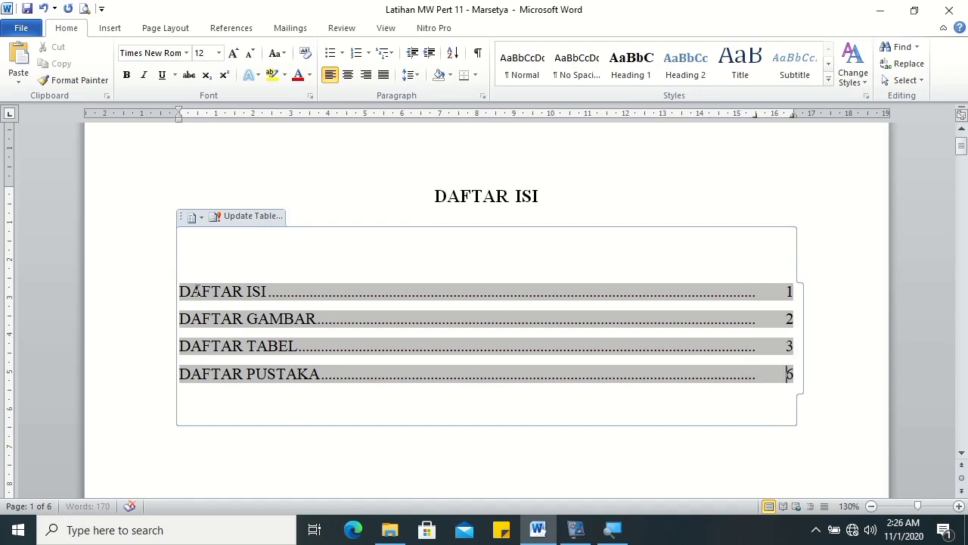
{"action": "left_click_drag", "start_coordinate": [196, 290], "coordinate": [754, 370]}
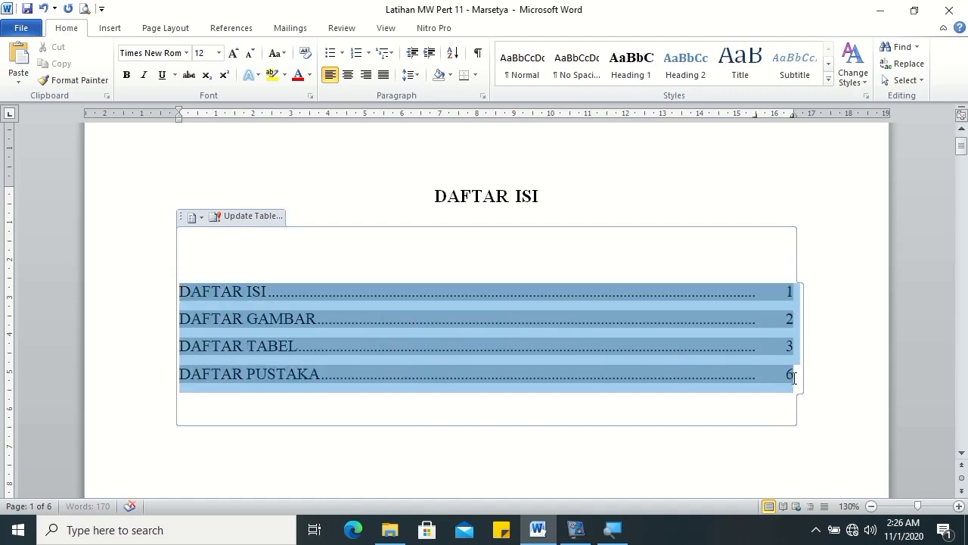
{"action": "key", "text": "ctrl+b"}
- Follow the DAFTAR GAMBAR contents entry to jump to its page
{"action": "left_click", "coordinate": [830, 347]}
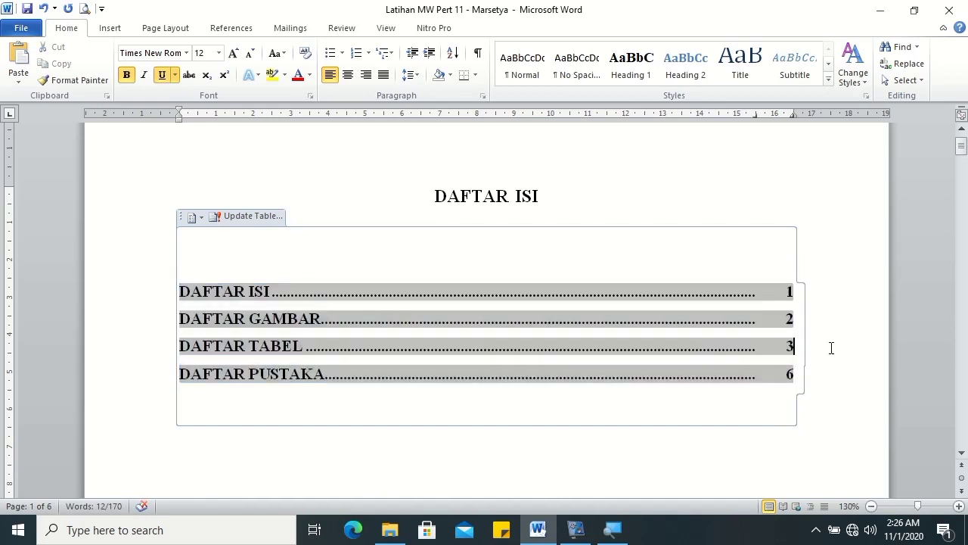
{"action": "left_click", "coordinate": [857, 418]}
{"action": "left_click", "coordinate": [801, 454]}
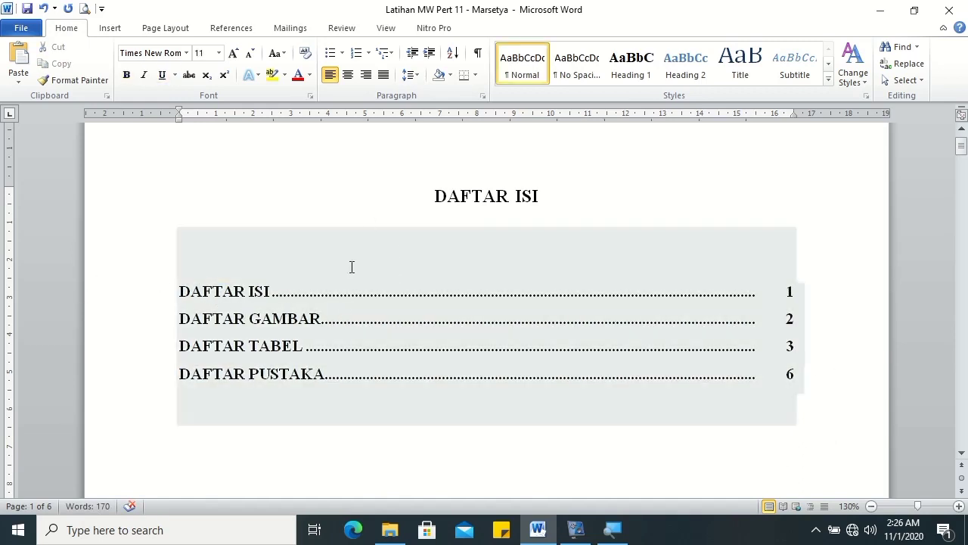
{"action": "mouse_move", "coordinate": [962, 152]}
{"action": "left_mouse_down"}
{"action": "mouse_move", "coordinate": [964, 165]}
{"action": "mouse_move", "coordinate": [962, 151]}
{"action": "left_mouse_up"}
{"action": "left_click", "coordinate": [790, 299]}
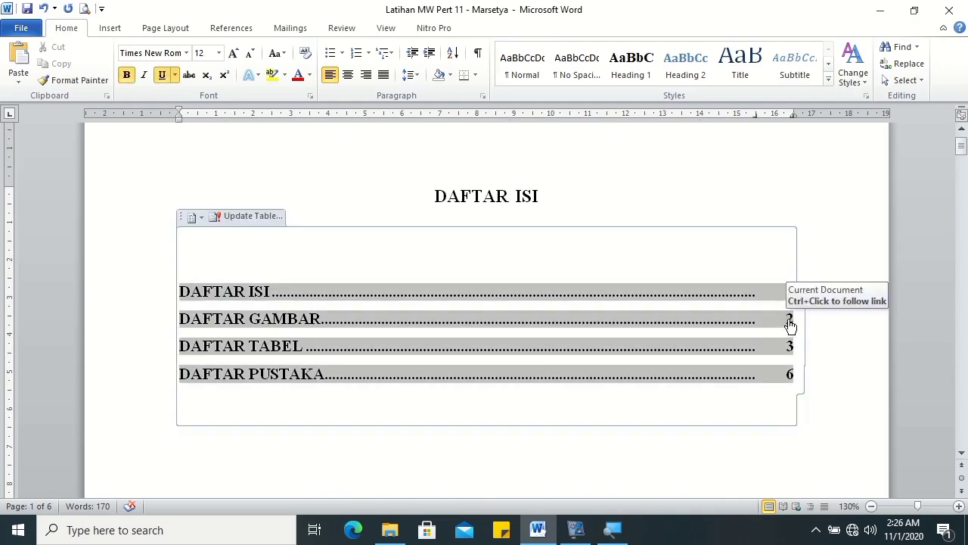
{"action": "left_click", "coordinate": [789, 318], "text": "ctrl"}
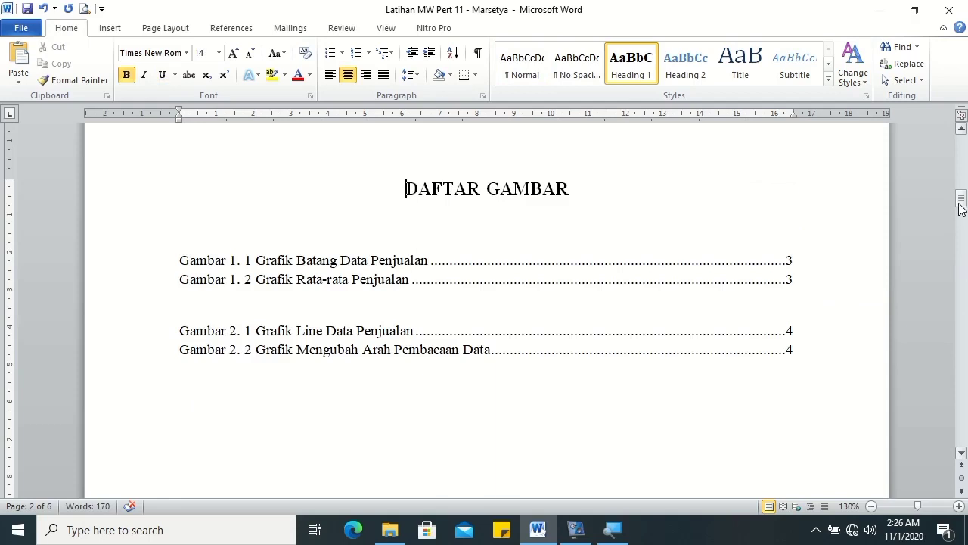
- Delete the blank line separating the Gambar 1 and Gambar 2 figure entries
{"action": "left_click_drag", "start_coordinate": [962, 203], "coordinate": [962, 199]}
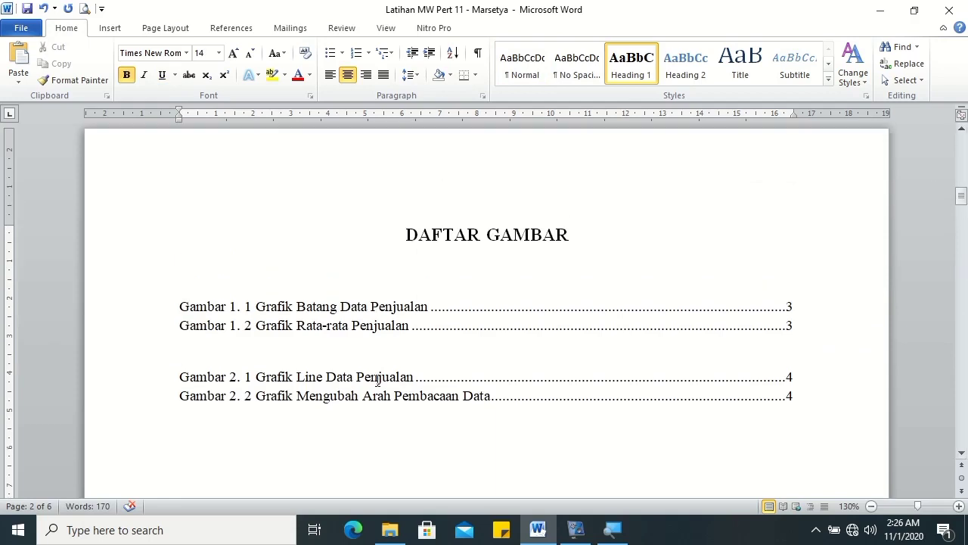
{"action": "left_click", "coordinate": [183, 344]}
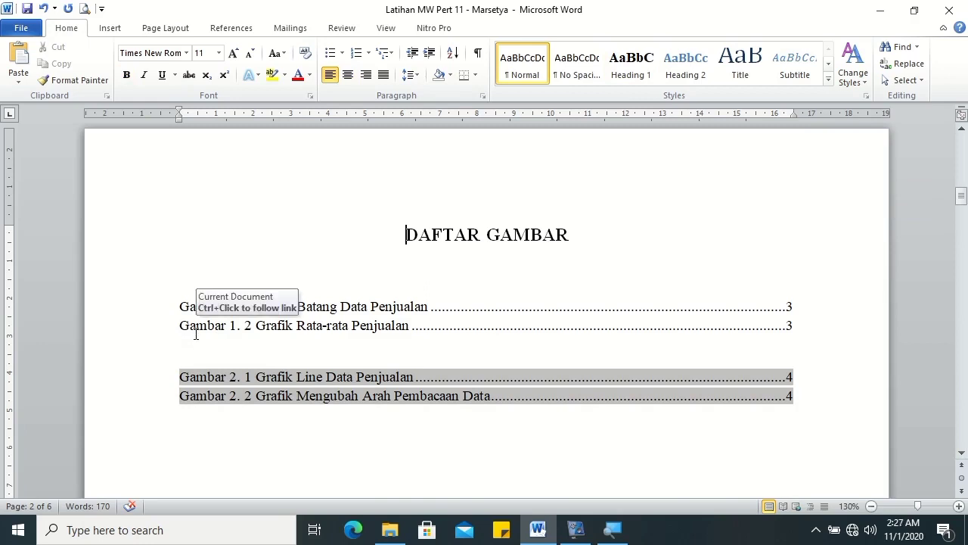
{"action": "key", "text": "Delete"}
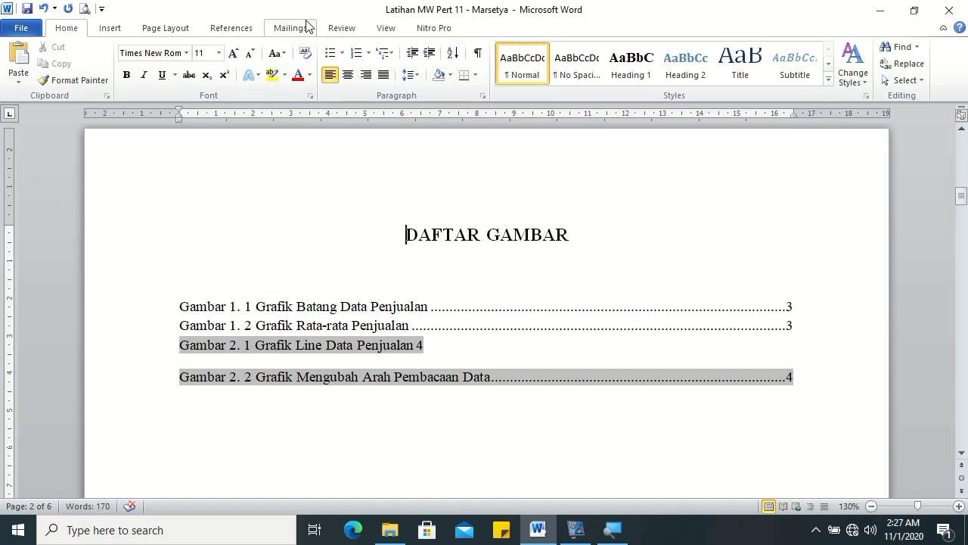
- Rebuild the entire list of figures so its entries show pages 4, 4, 5 and 5
{"action": "left_click", "coordinate": [231, 28]}
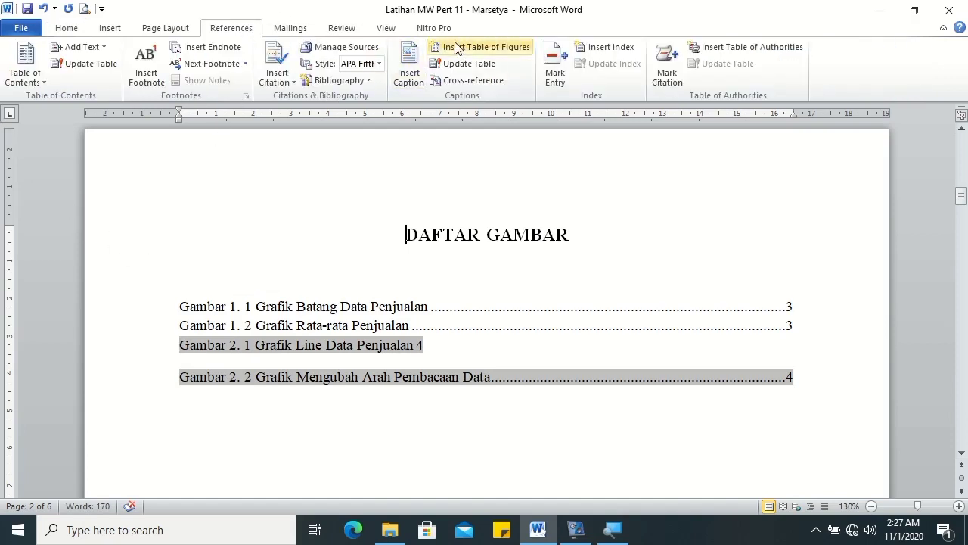
{"action": "left_click", "coordinate": [462, 65]}
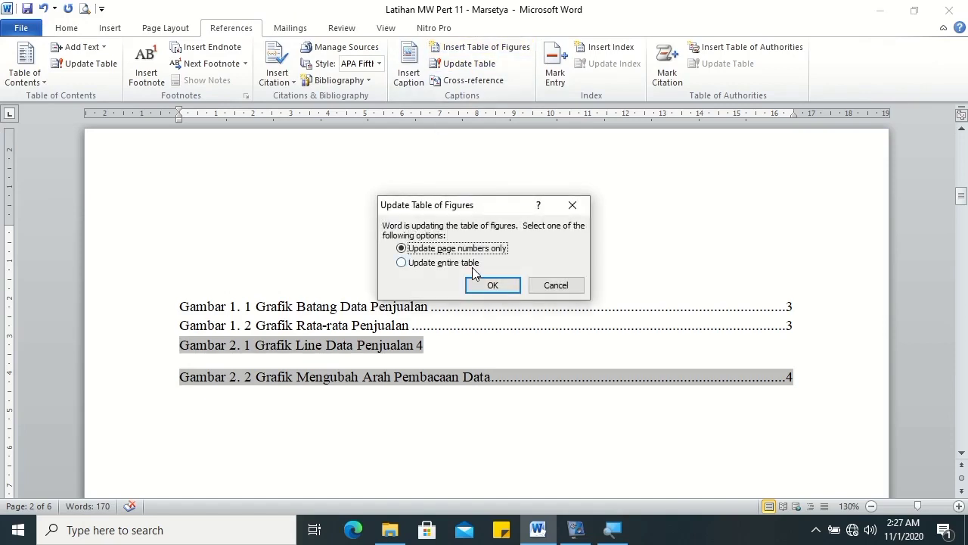
{"action": "left_click", "coordinate": [492, 286]}
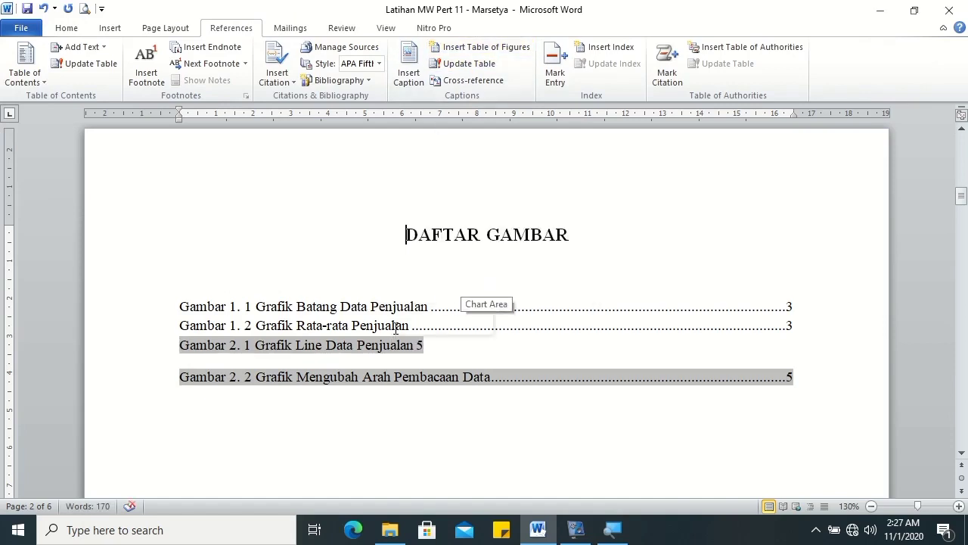
{"action": "left_click", "coordinate": [461, 63]}
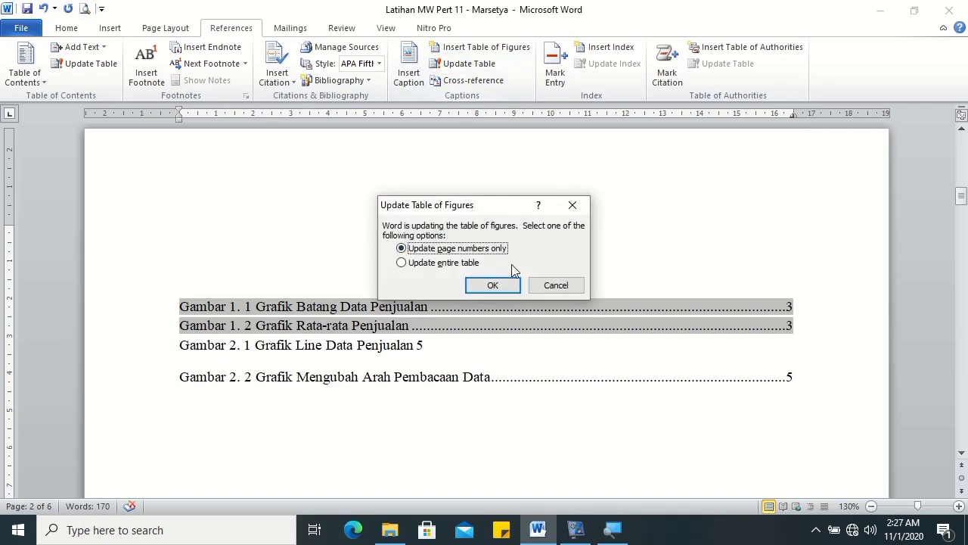
{"action": "left_click", "coordinate": [493, 285]}
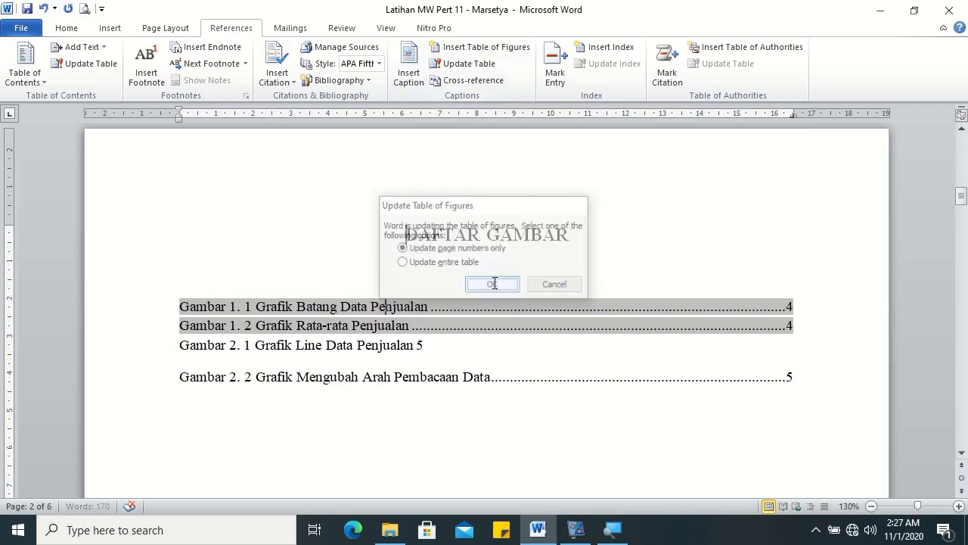
{"action": "left_click", "coordinate": [461, 64]}
{"action": "left_click", "coordinate": [440, 263]}
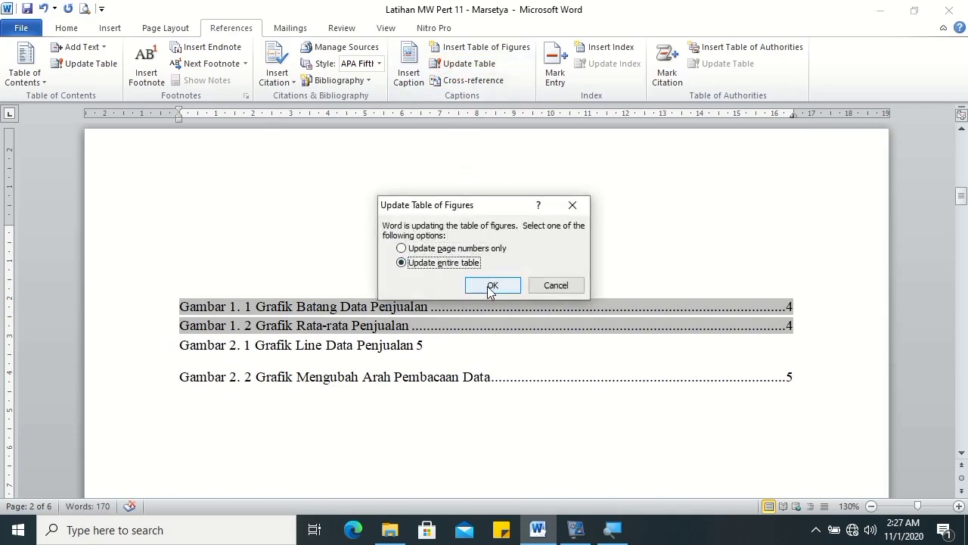
{"action": "left_click", "coordinate": [488, 289]}
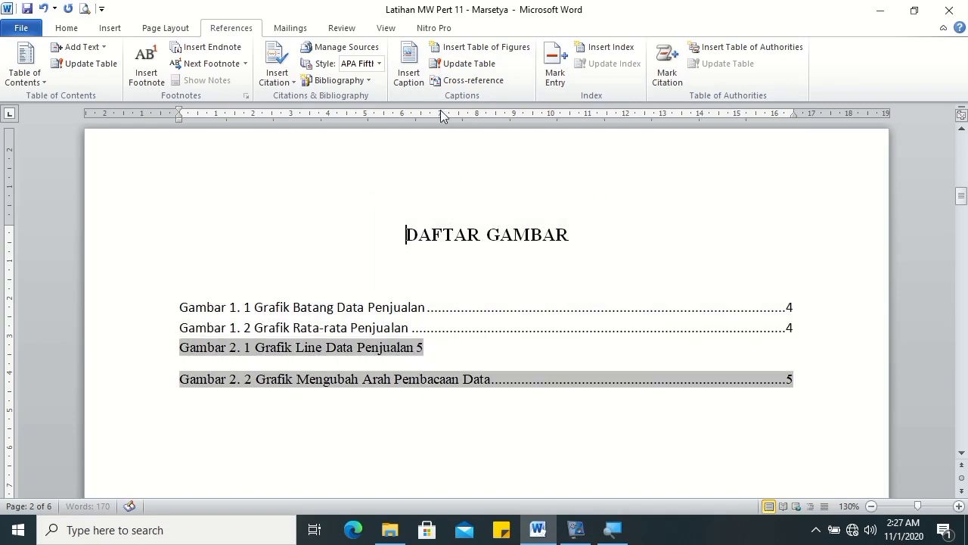
{"action": "left_click", "coordinate": [446, 65]}
{"action": "left_click", "coordinate": [440, 262]}
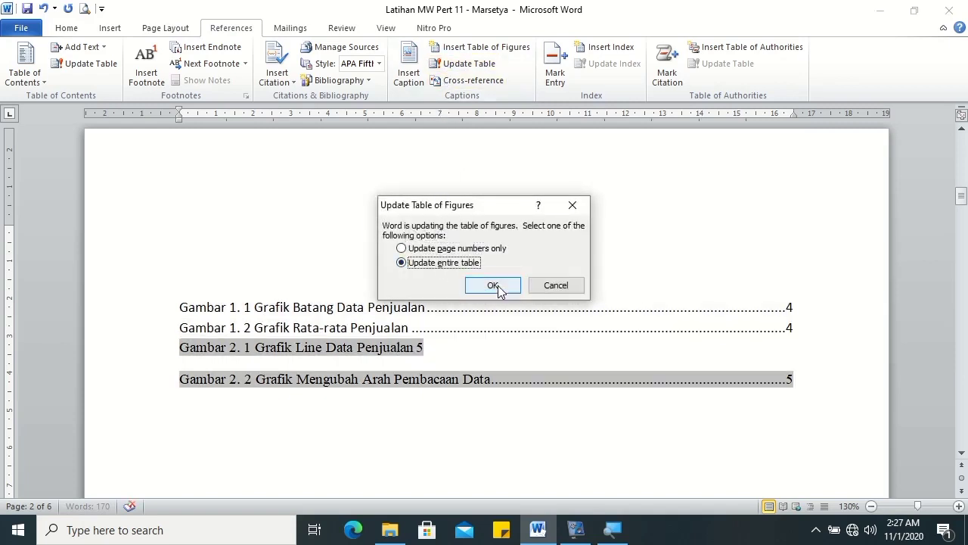
{"action": "left_click", "coordinate": [497, 287]}
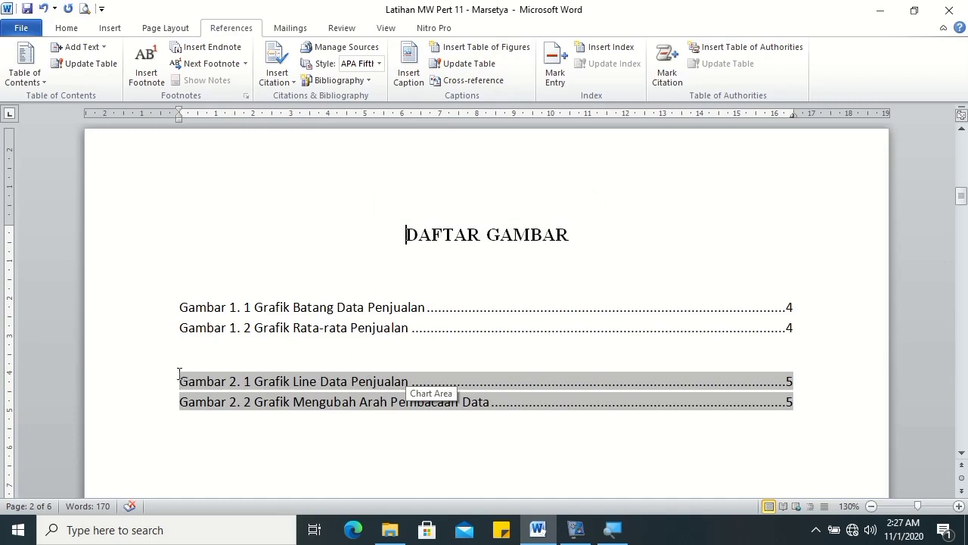
- Remove the blank line above Gambar 2. 1 and select the whole figure list
{"action": "key", "text": "BackSpace"}
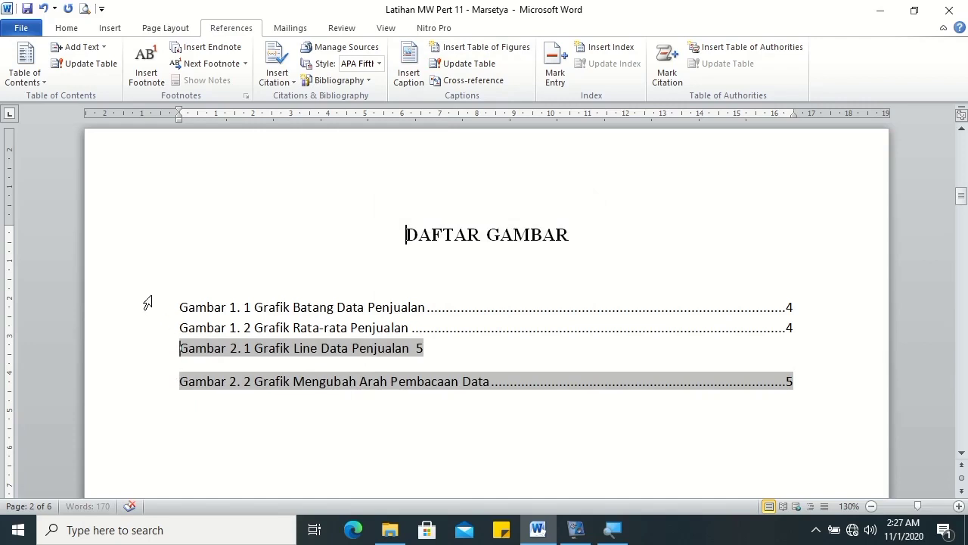
{"action": "left_click", "coordinate": [181, 309]}
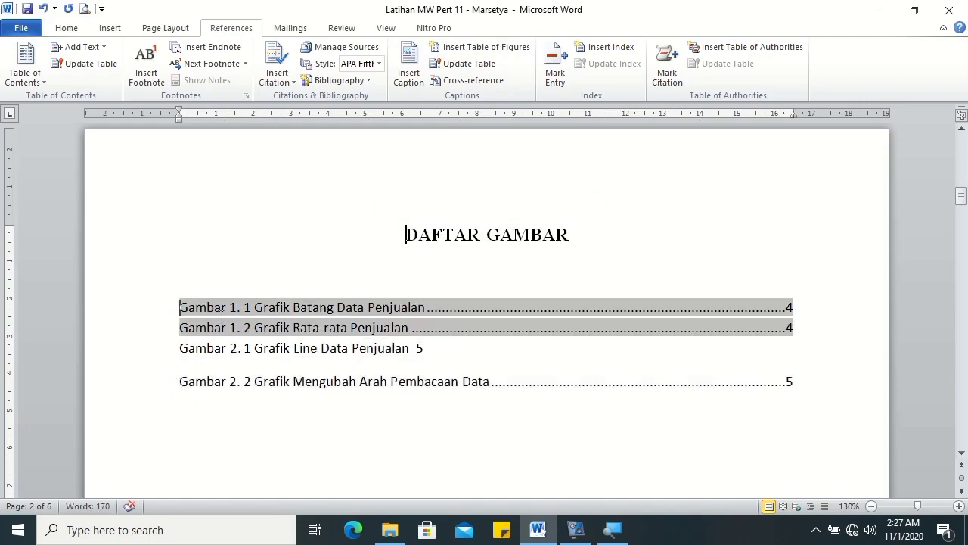
{"action": "left_click", "coordinate": [792, 380], "text": "shift"}
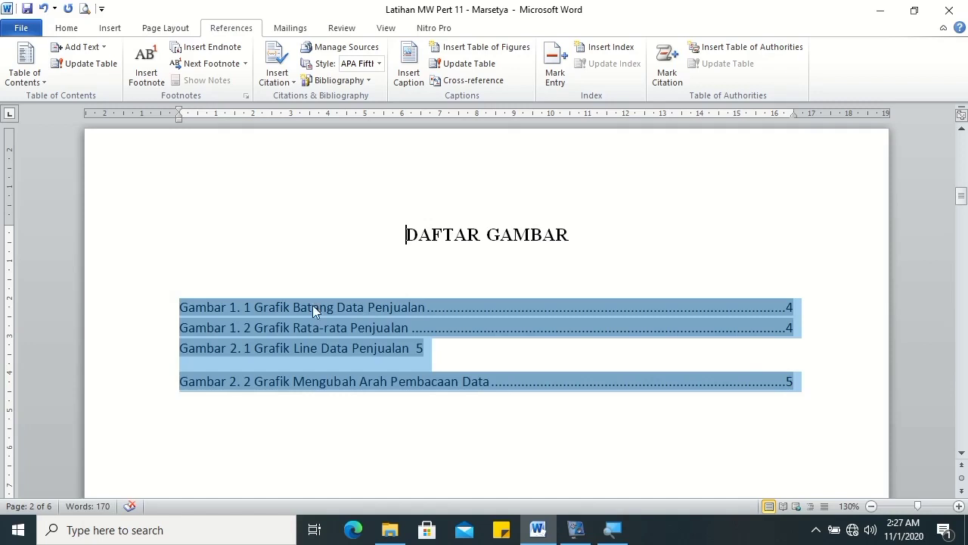
{"action": "left_click", "coordinate": [182, 299]}
{"action": "left_click", "coordinate": [182, 311]}
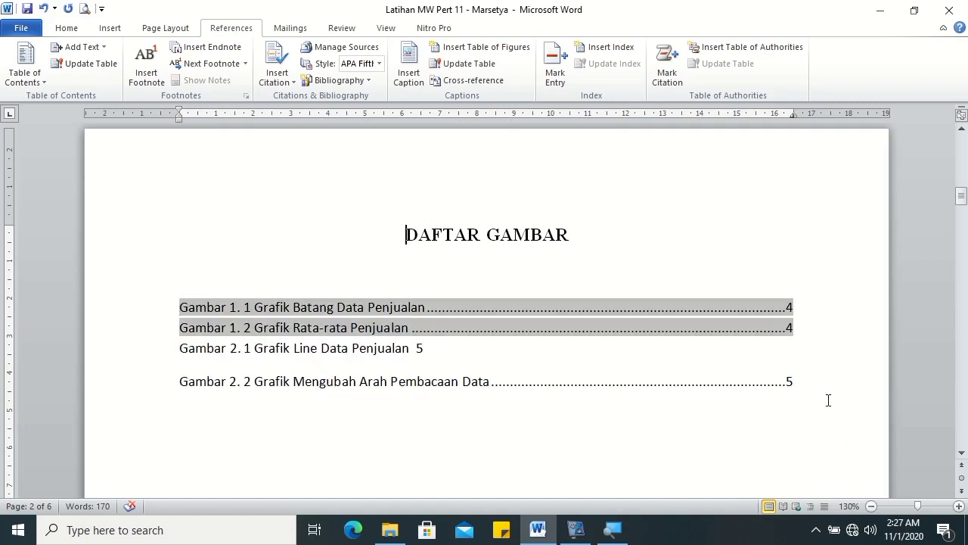
{"action": "left_click", "coordinate": [792, 381], "text": "shift"}
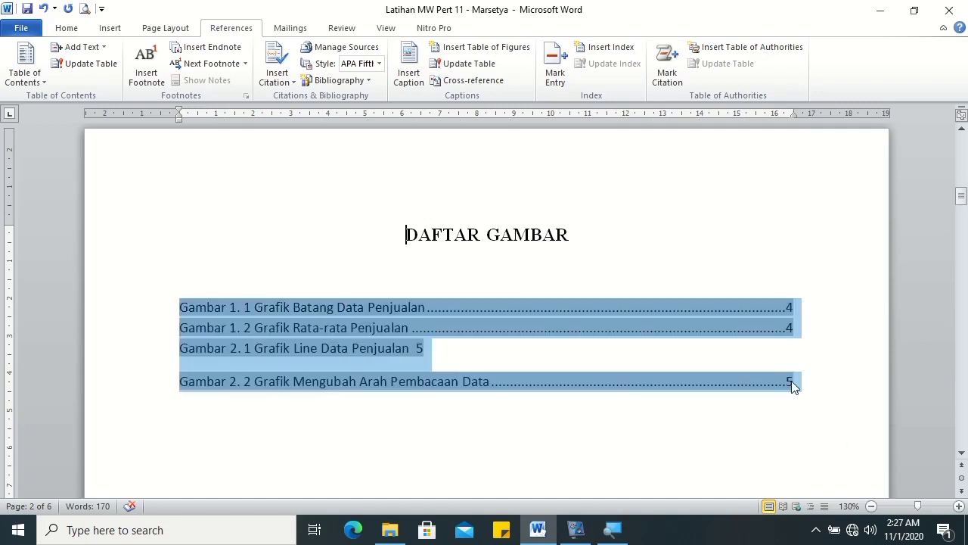
- Set the figure list to Times New Roman 12 pt, justified
{"action": "left_click", "coordinate": [76, 29]}
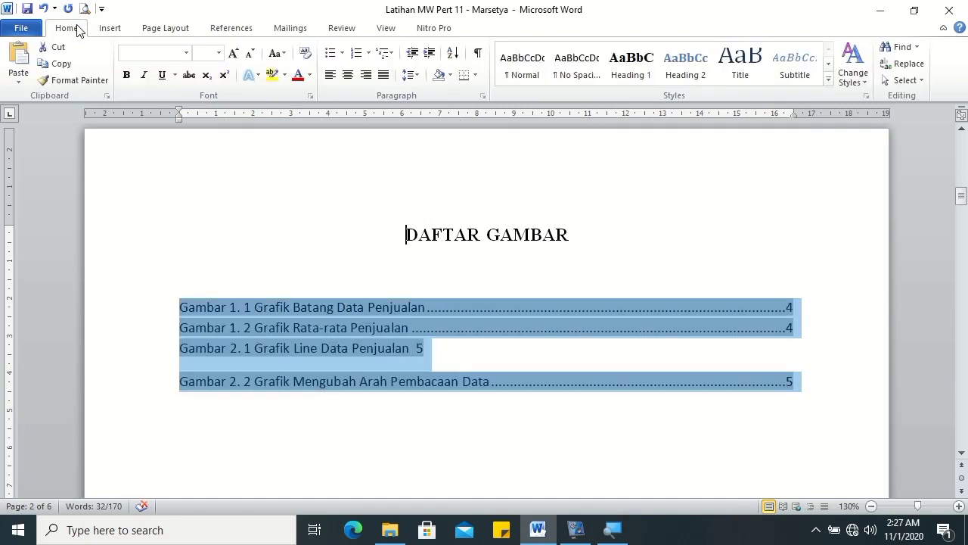
{"action": "left_click", "coordinate": [151, 53]}
{"action": "type", "text": "Ti"}
{"action": "key", "text": "Return"}
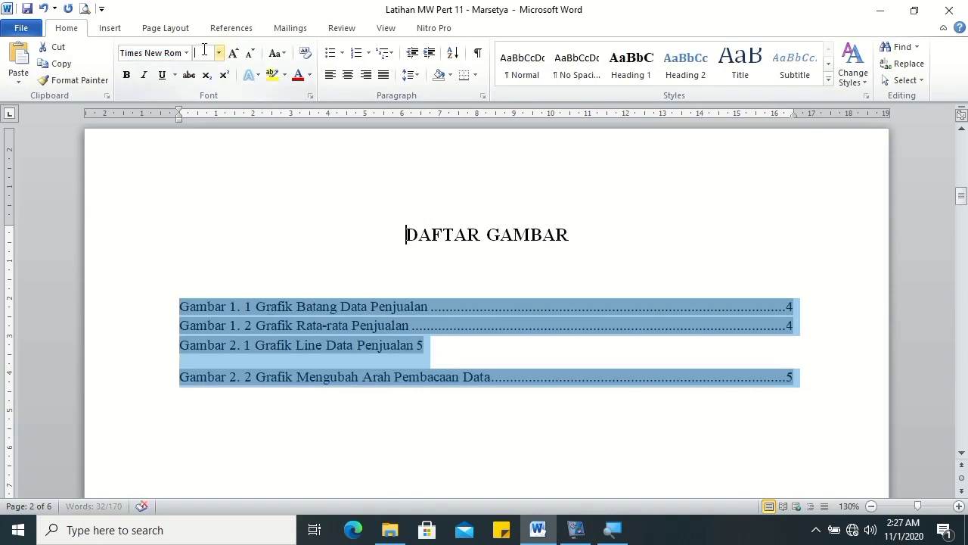
{"action": "type", "text": "12"}
{"action": "key", "text": "Return"}
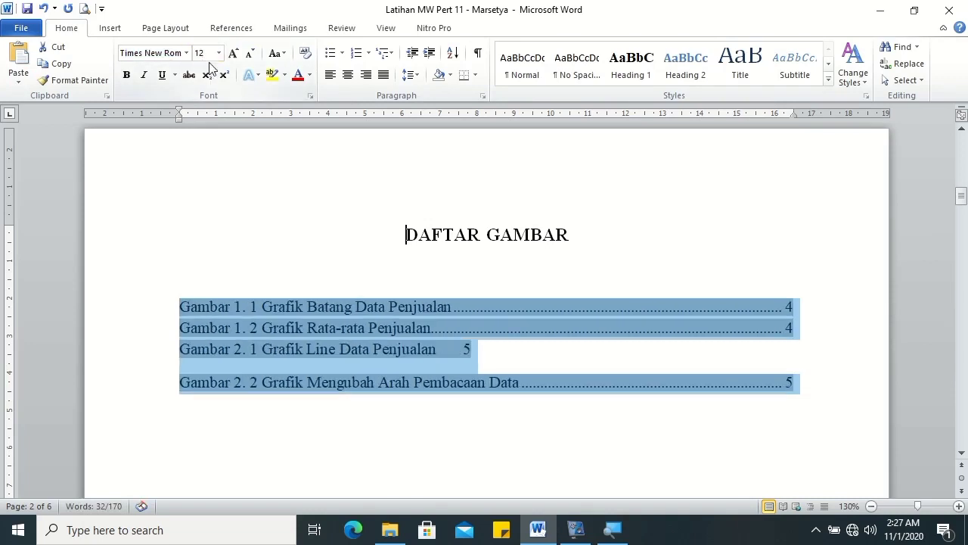
{"action": "left_click", "coordinate": [413, 75]}
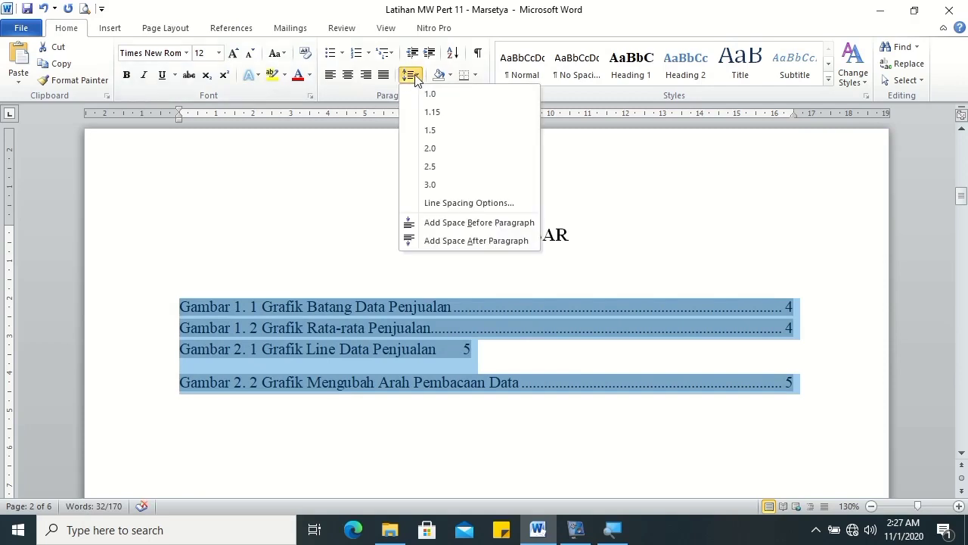
{"action": "left_click", "coordinate": [383, 76]}
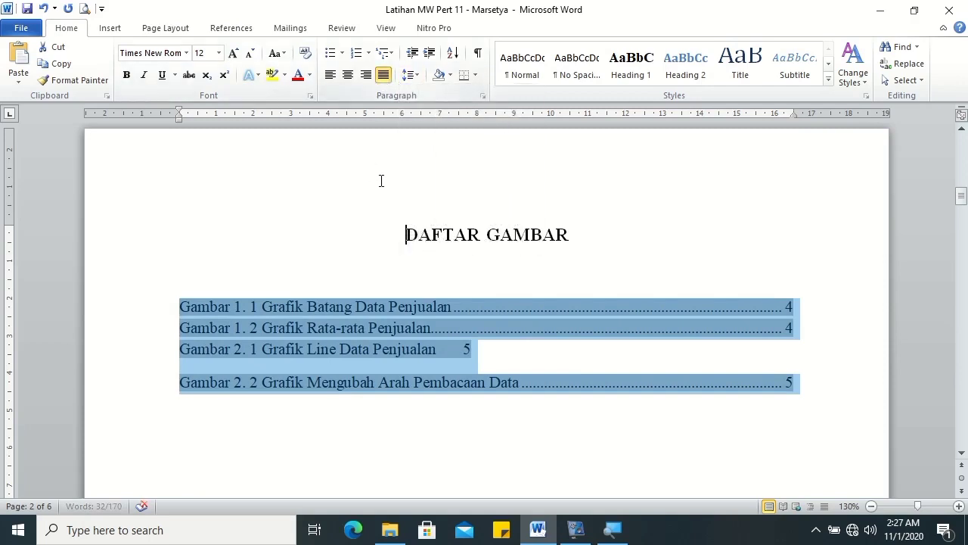
- Give the figure entries right tab stops at 16.5 cm and a dotted 15.5 cm
{"action": "left_click", "coordinate": [482, 96]}
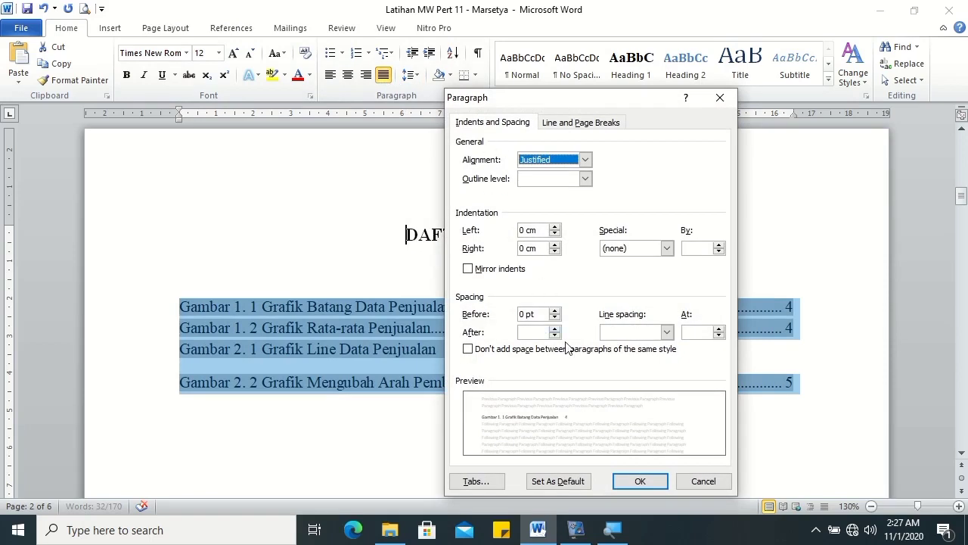
{"action": "left_click", "coordinate": [481, 481]}
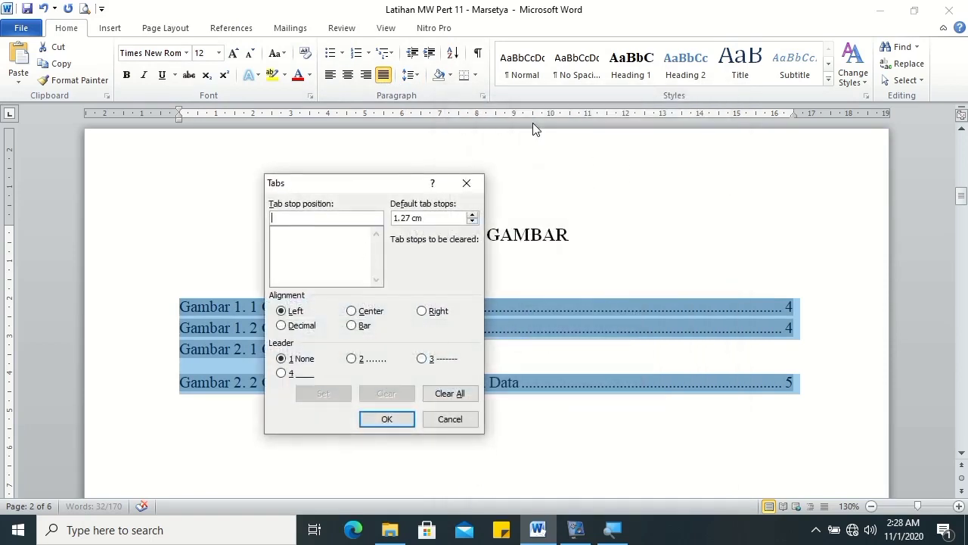
{"action": "type", "text": "16.5"}
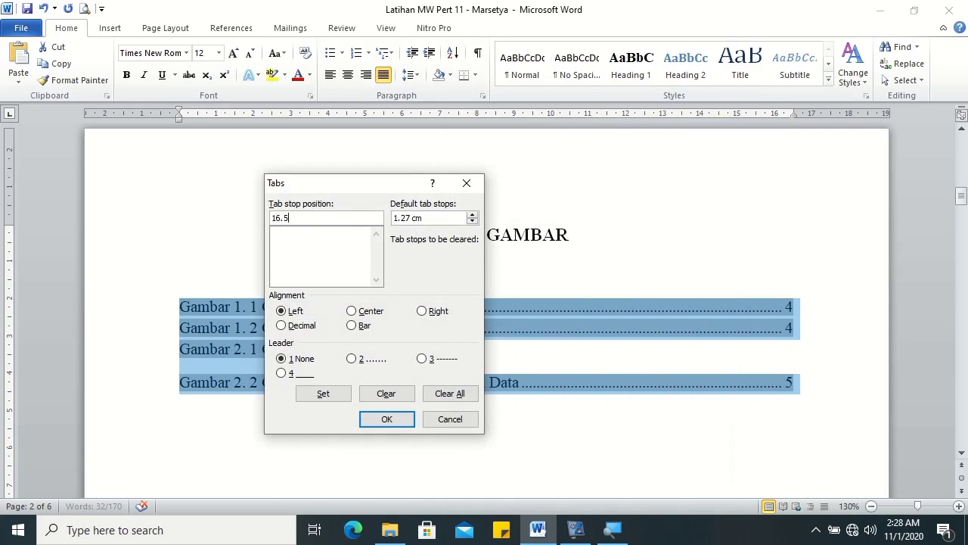
{"action": "left_click", "coordinate": [422, 311]}
{"action": "left_click", "coordinate": [316, 393]}
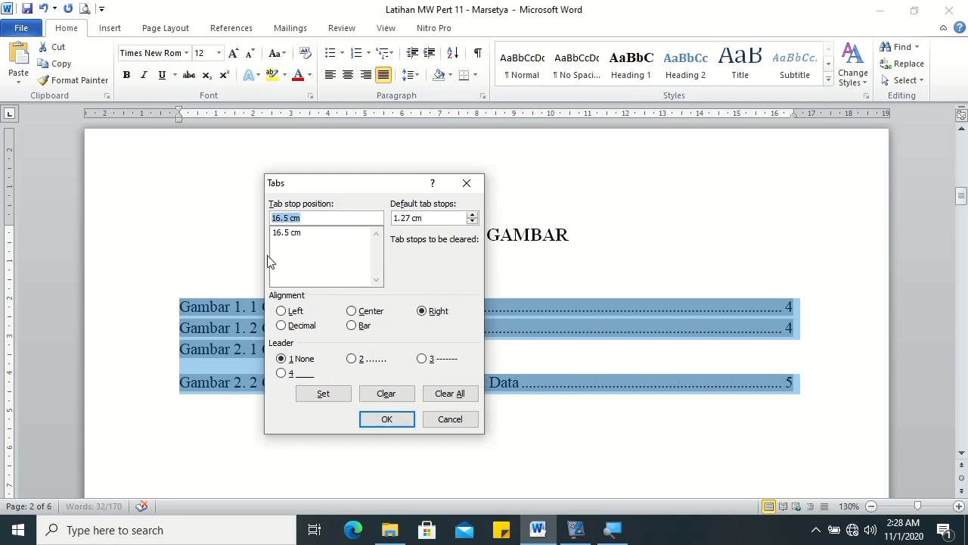
{"action": "left_click", "coordinate": [278, 217]}
{"action": "key", "text": "BackSpace"}
{"action": "type", "text": "5"}
{"action": "left_click", "coordinate": [352, 360]}
{"action": "left_click", "coordinate": [336, 394]}
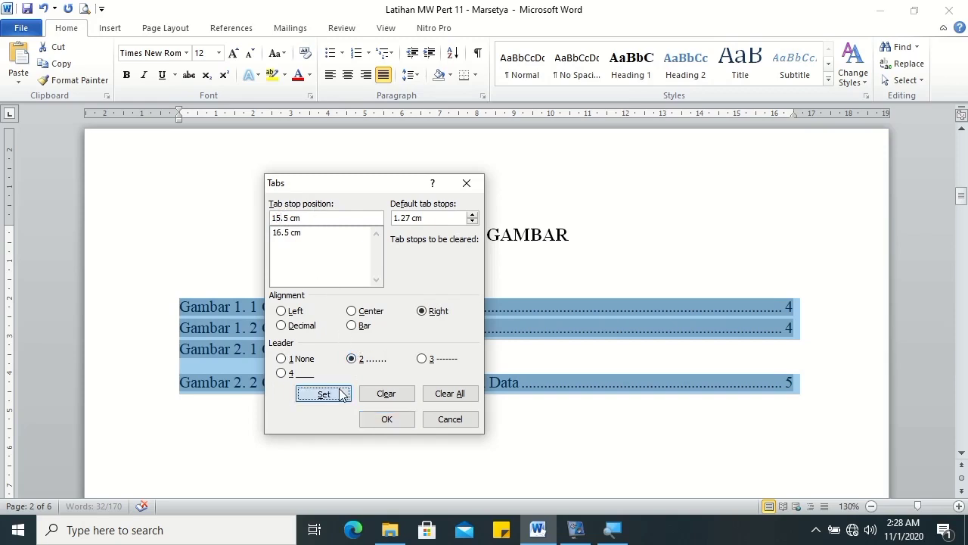
{"action": "left_click", "coordinate": [391, 420]}
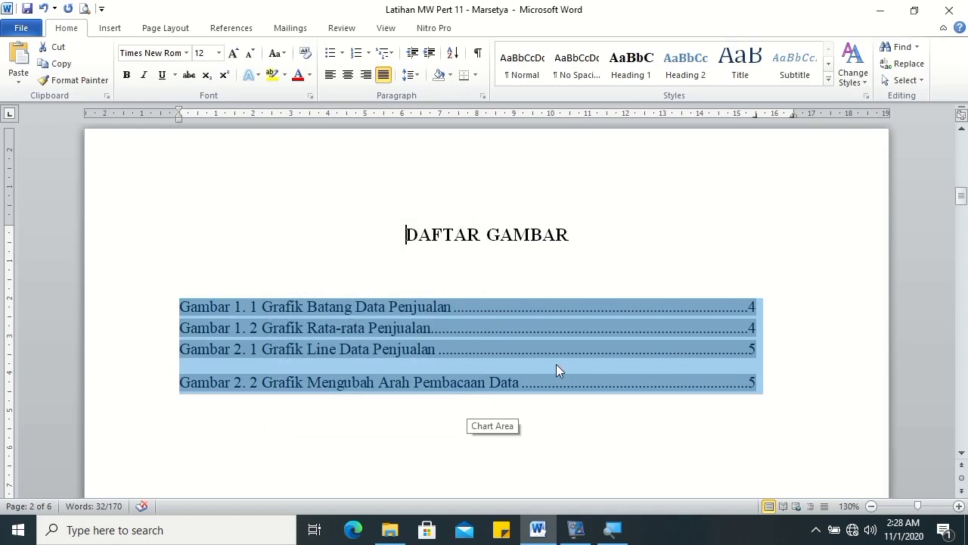
{"action": "left_click", "coordinate": [556, 365]}
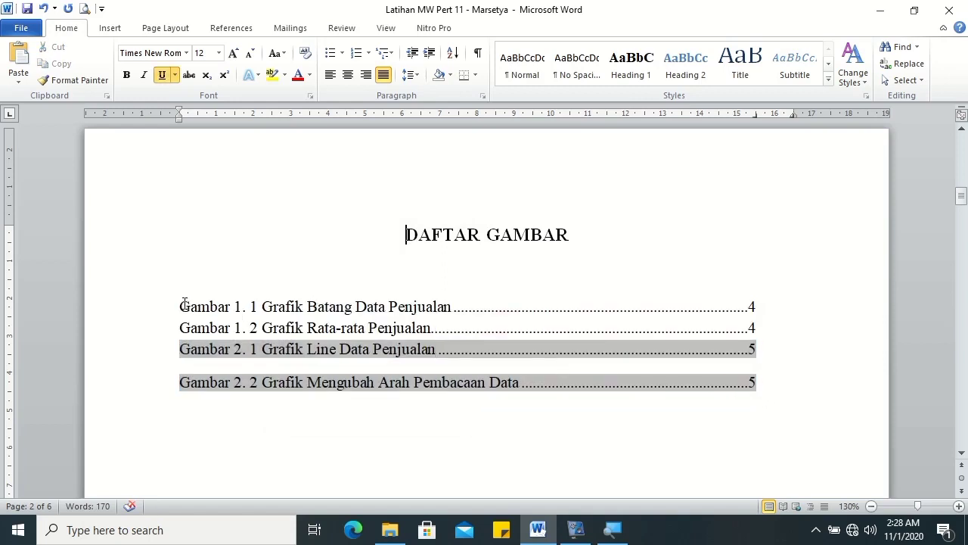
- Try double line spacing, then added space before, on the figure list entries
{"action": "left_click_drag", "start_coordinate": [184, 303], "coordinate": [199, 301]}
{"action": "left_click", "coordinate": [409, 74]}
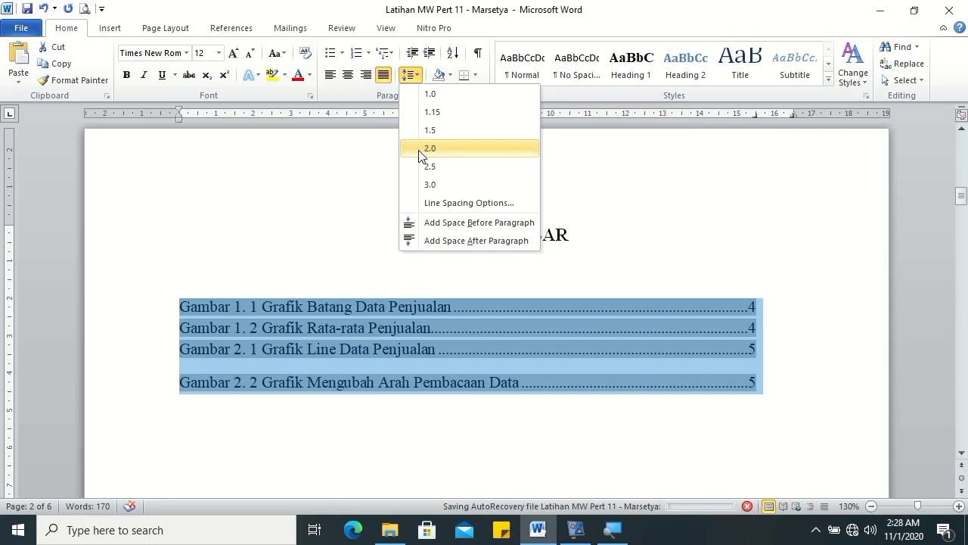
{"action": "left_click", "coordinate": [421, 150]}
{"action": "left_click", "coordinate": [337, 407]}
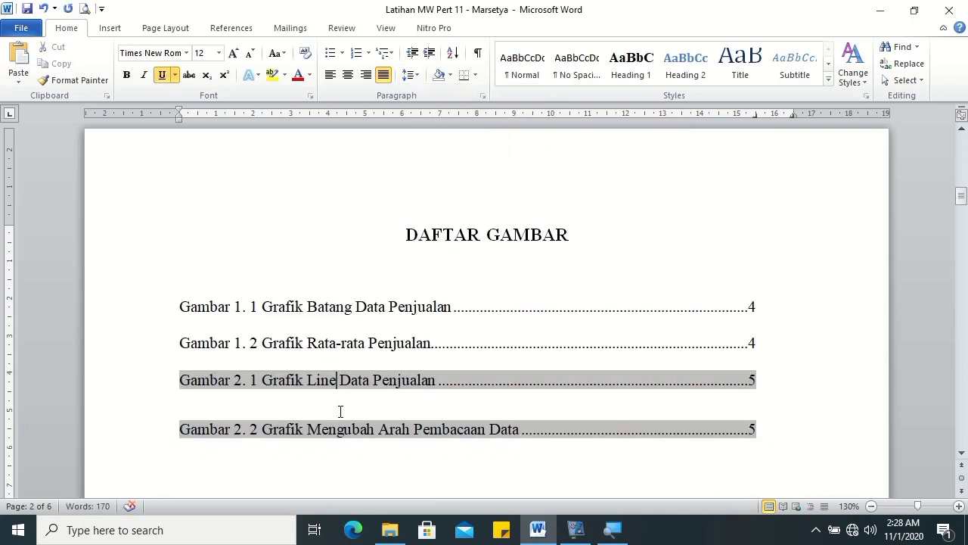
{"action": "left_click", "coordinate": [409, 74]}
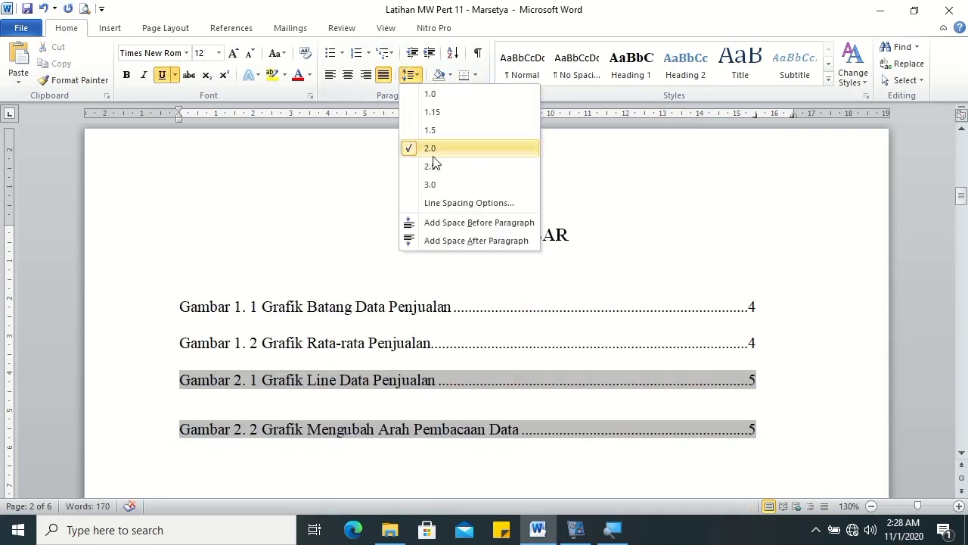
{"action": "left_click", "coordinate": [458, 223]}
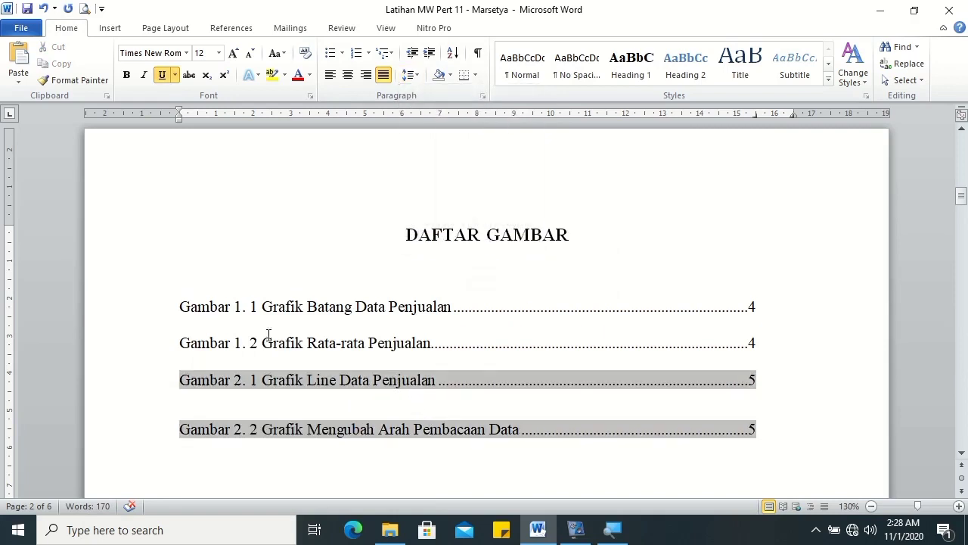
- Set the four Gambar entries to 1.5 line spacing with 0 spacing after
{"action": "left_click_drag", "start_coordinate": [180, 301], "coordinate": [724, 400]}
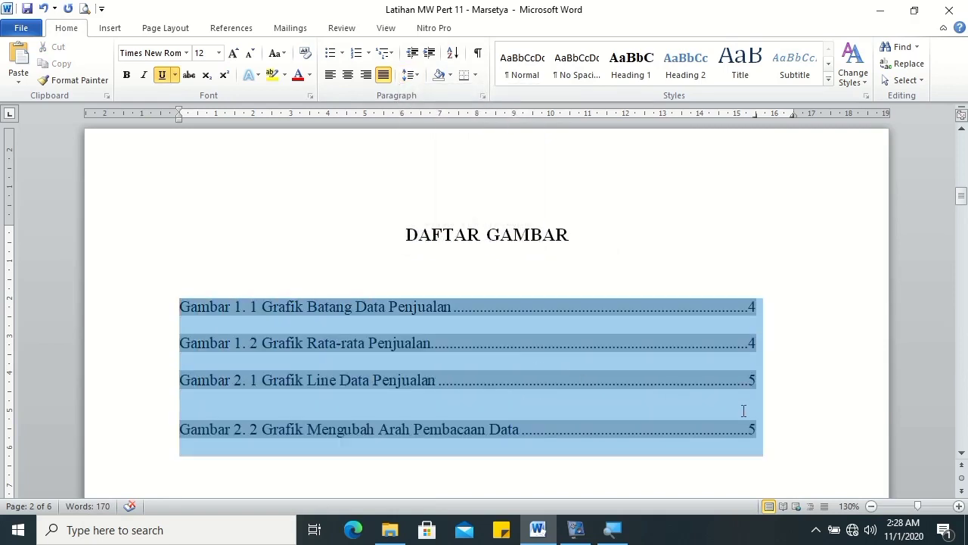
{"action": "left_click", "coordinate": [409, 74]}
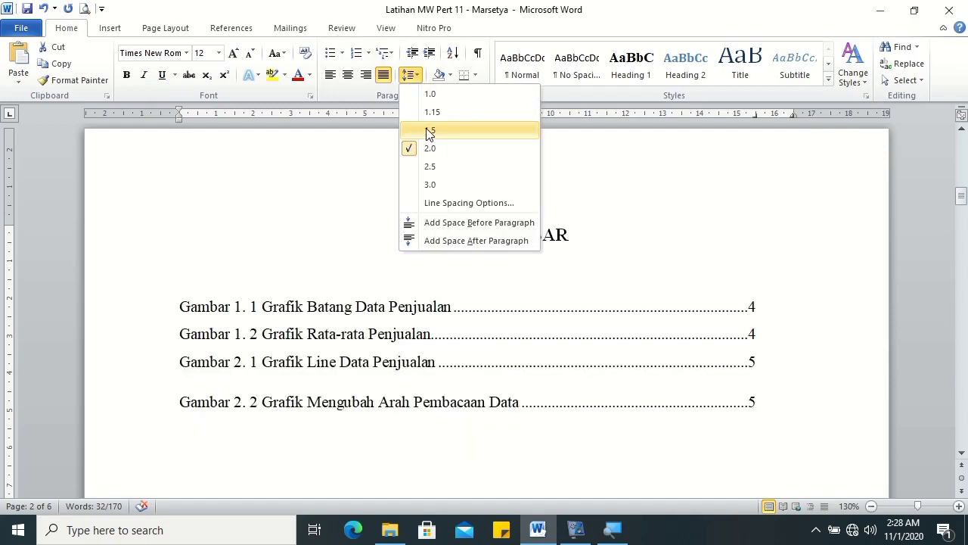
{"action": "left_click", "coordinate": [430, 132]}
{"action": "left_click", "coordinate": [409, 74]}
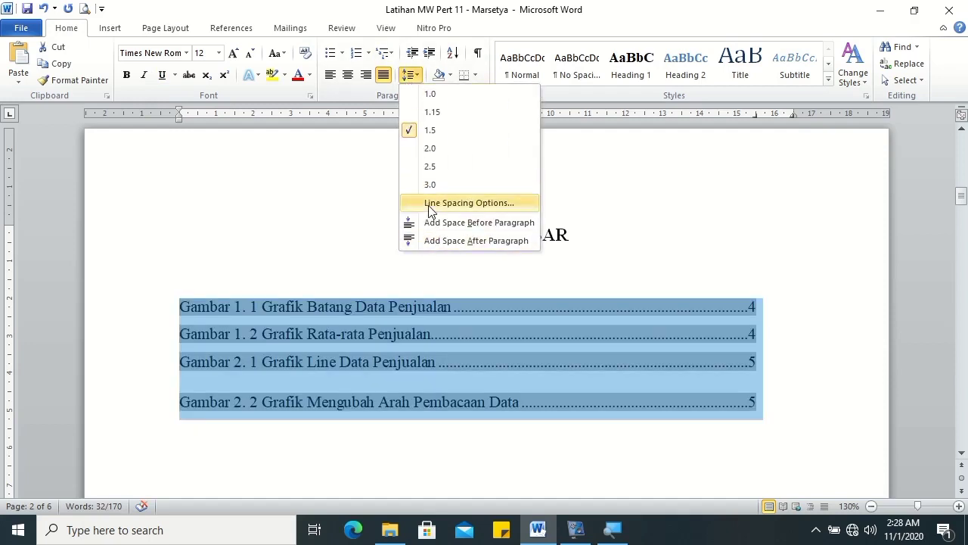
{"action": "left_click", "coordinate": [429, 206]}
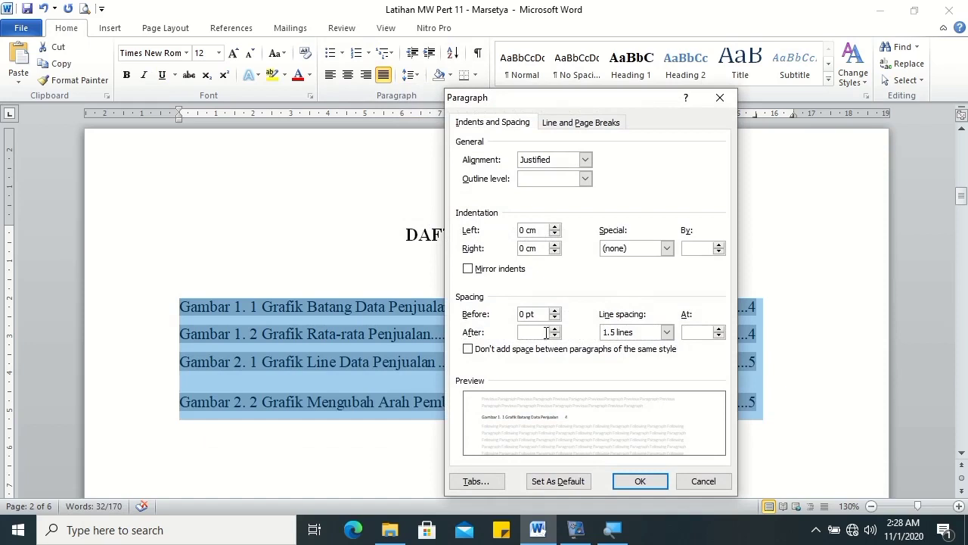
{"action": "left_click", "coordinate": [640, 481]}
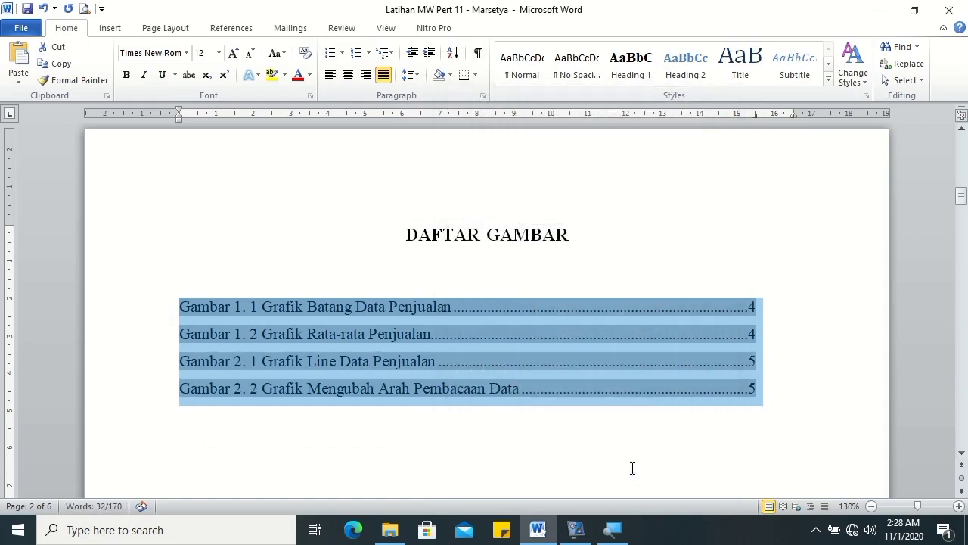
- Push the first, third and fourth figure page numbers further right with Tab, then bring DAFTAR TABEL into view
{"action": "left_click", "coordinate": [592, 404]}
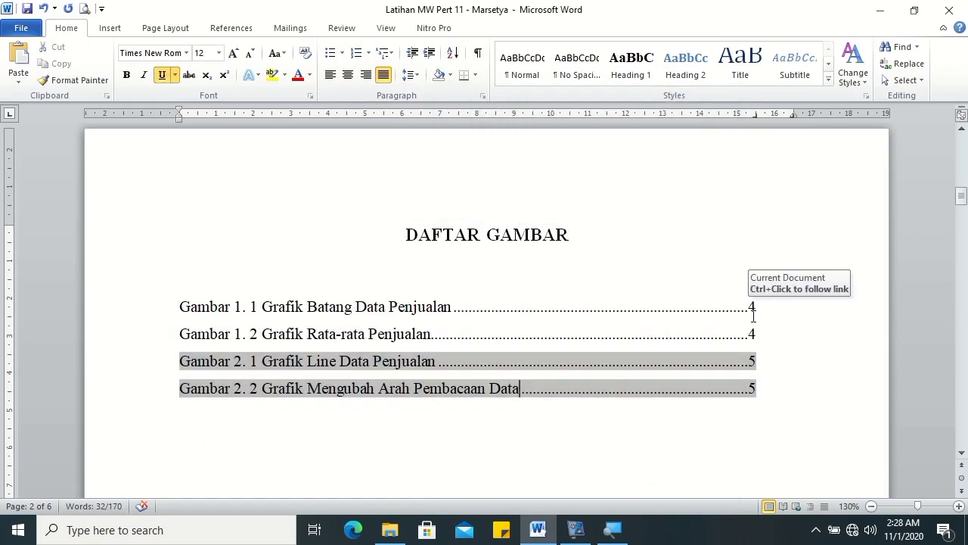
{"action": "left_click", "coordinate": [750, 310]}
{"action": "key", "text": "Tab"}
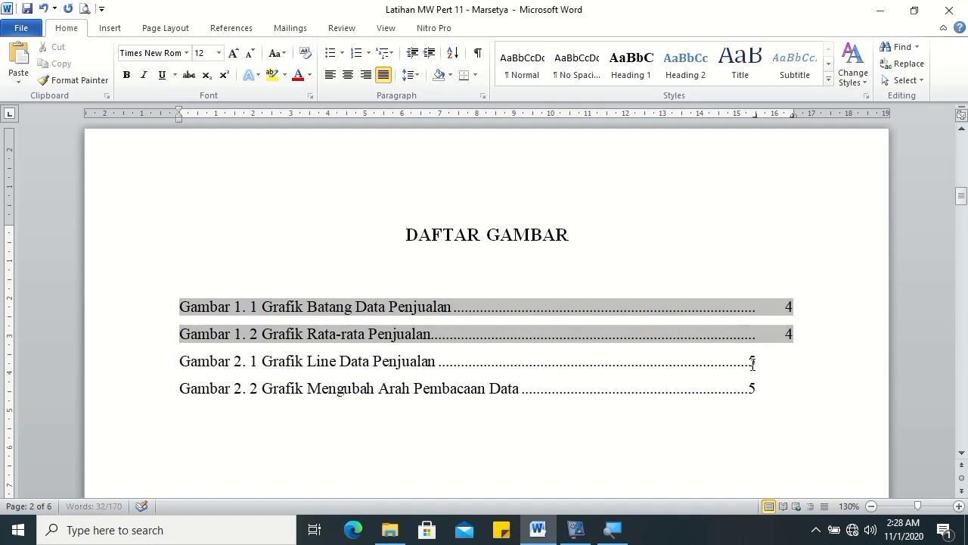
{"action": "left_click", "coordinate": [751, 362]}
{"action": "key", "text": "Tab"}
{"action": "left_click", "coordinate": [750, 388]}
{"action": "key", "text": "Tab"}
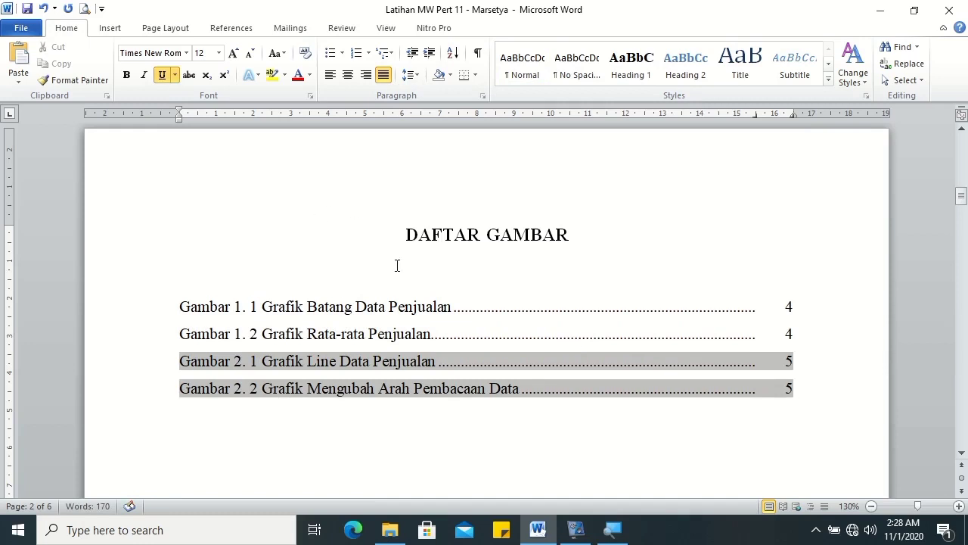
{"action": "left_click", "coordinate": [397, 268]}
{"action": "left_click_drag", "start_coordinate": [960, 212], "coordinate": [965, 261]}
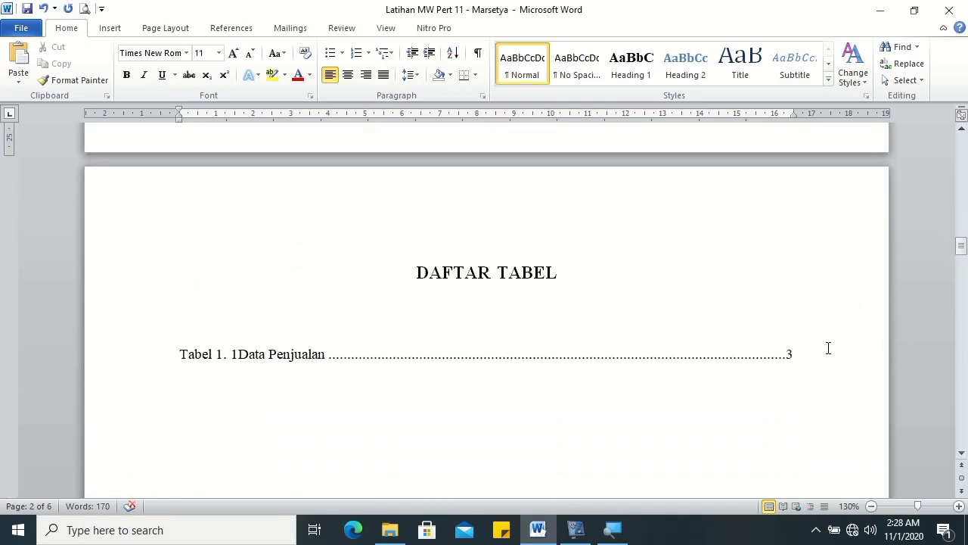
- Make the Tabel 1.1 entry 12 pt and justified
{"action": "left_click", "coordinate": [766, 352]}
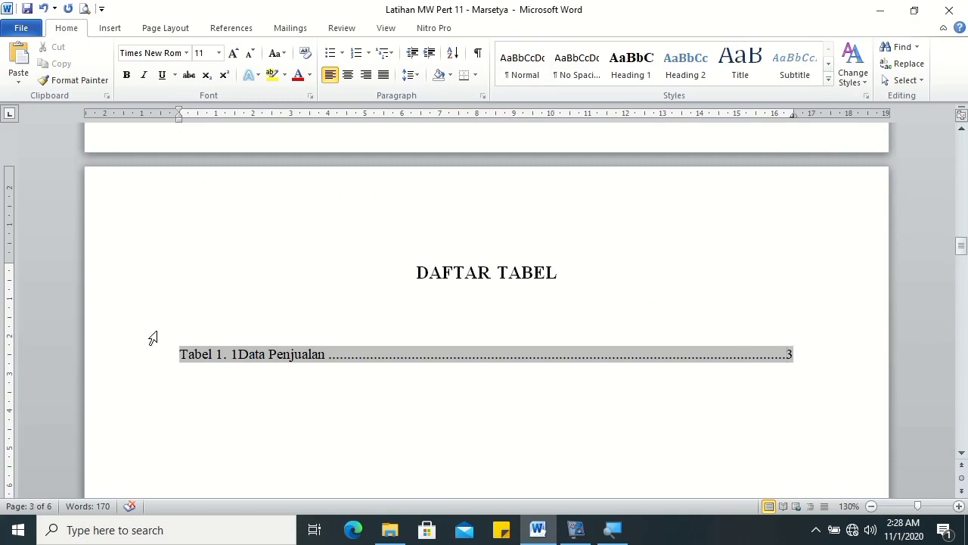
{"action": "triple_click", "coordinate": [799, 356]}
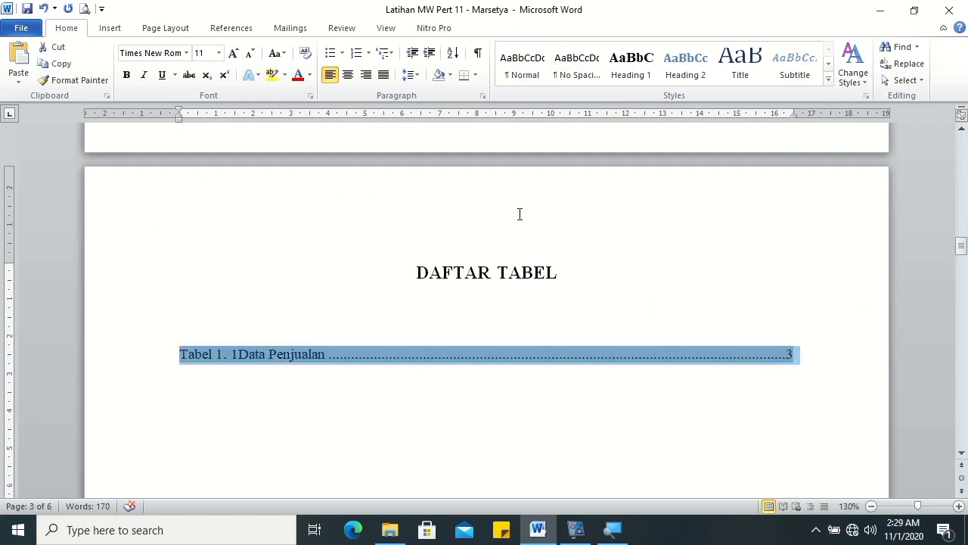
{"action": "left_click", "coordinate": [204, 53]}
{"action": "type", "text": "12"}
{"action": "key", "text": "Return"}
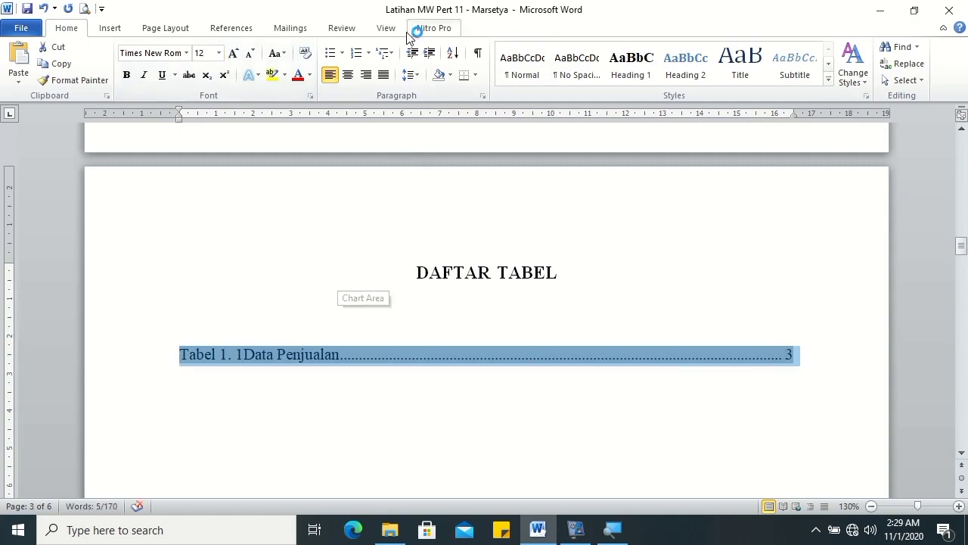
{"action": "left_click", "coordinate": [384, 74]}
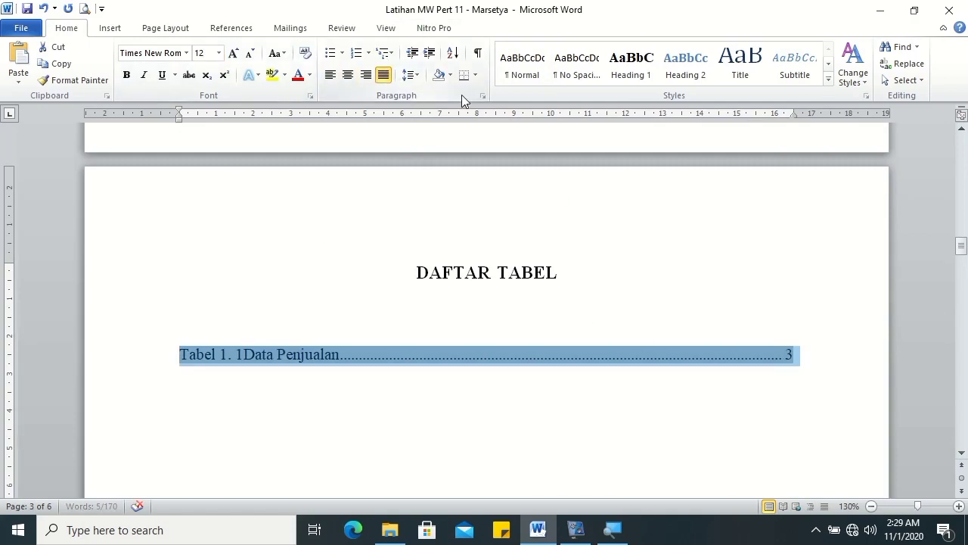
- Give the Tabel entry 0 spacing after and 1.5 line spacing
{"action": "left_click", "coordinate": [485, 96]}
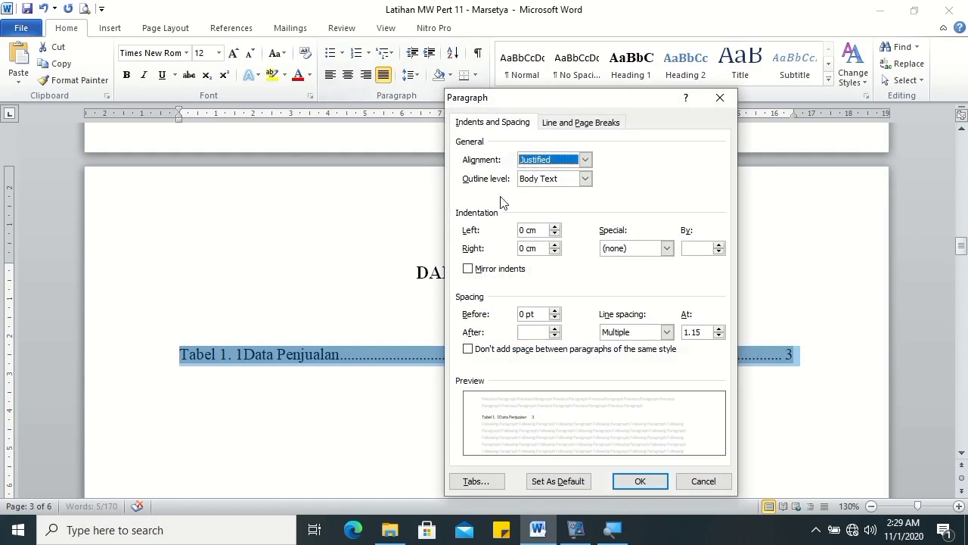
{"action": "left_click", "coordinate": [543, 331]}
{"action": "type", "text": "0"}
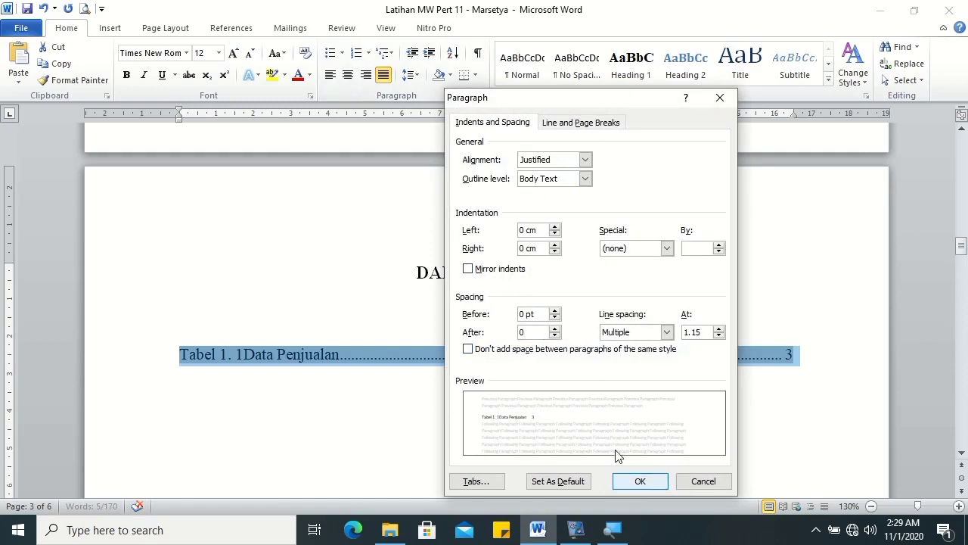
{"action": "left_click", "coordinate": [665, 333]}
{"action": "left_click", "coordinate": [639, 345]}
{"action": "left_click", "coordinate": [640, 333]}
{"action": "left_click", "coordinate": [651, 356]}
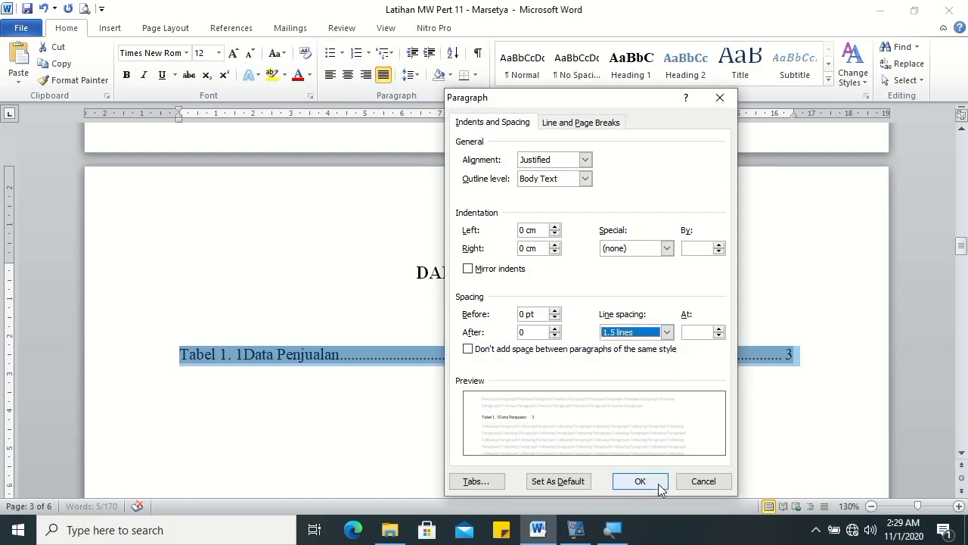
{"action": "left_click", "coordinate": [639, 481]}
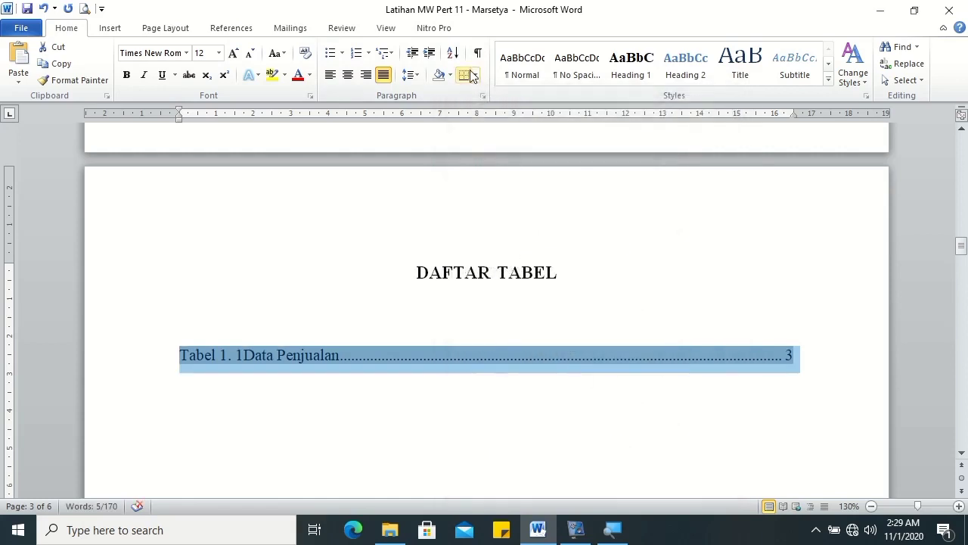
- Add right tab stops at 16.5 cm and 15.5 cm (dotted leader), then push page 3 outward with Tab
{"action": "left_click", "coordinate": [484, 97]}
{"action": "left_click", "coordinate": [489, 480]}
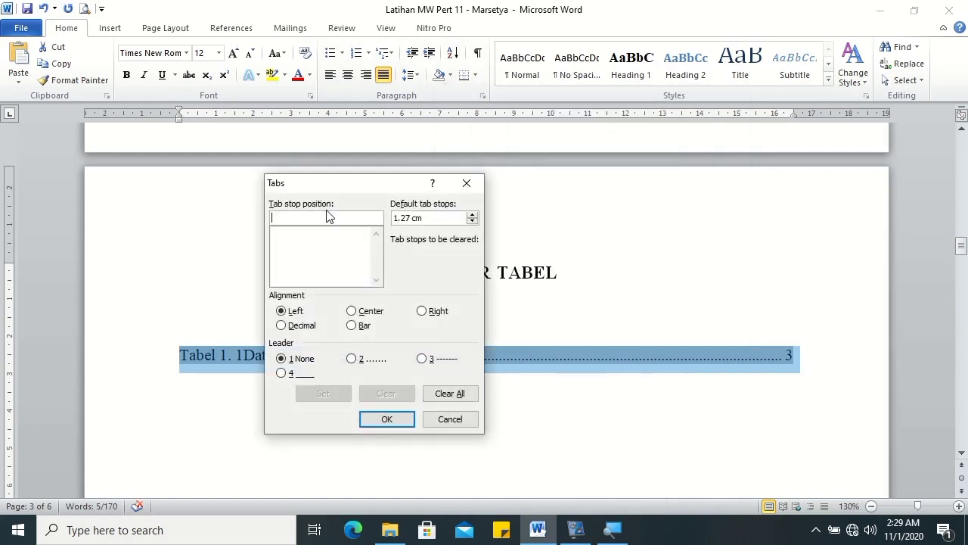
{"action": "type", "text": "16"}
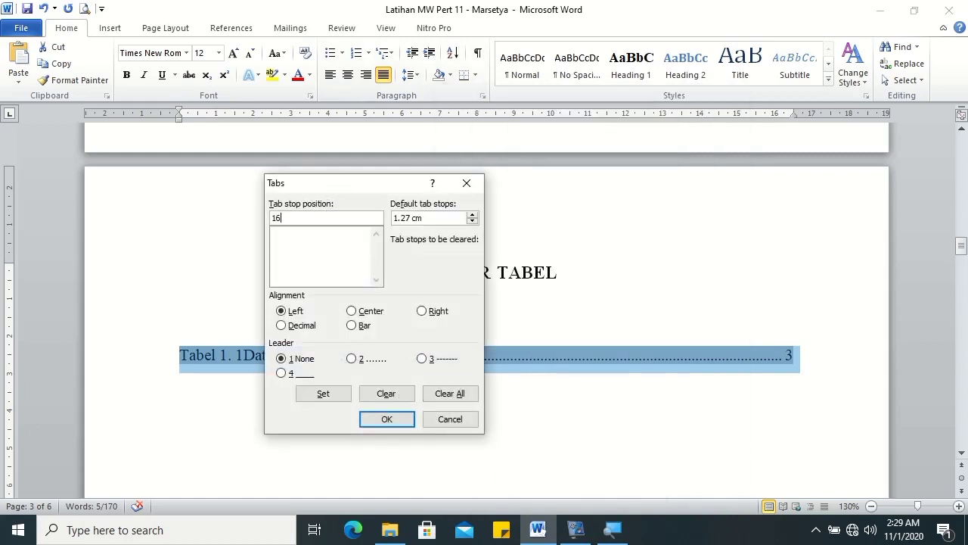
{"action": "type", "text": ".5"}
{"action": "left_click", "coordinate": [422, 311]}
{"action": "left_click", "coordinate": [308, 389]}
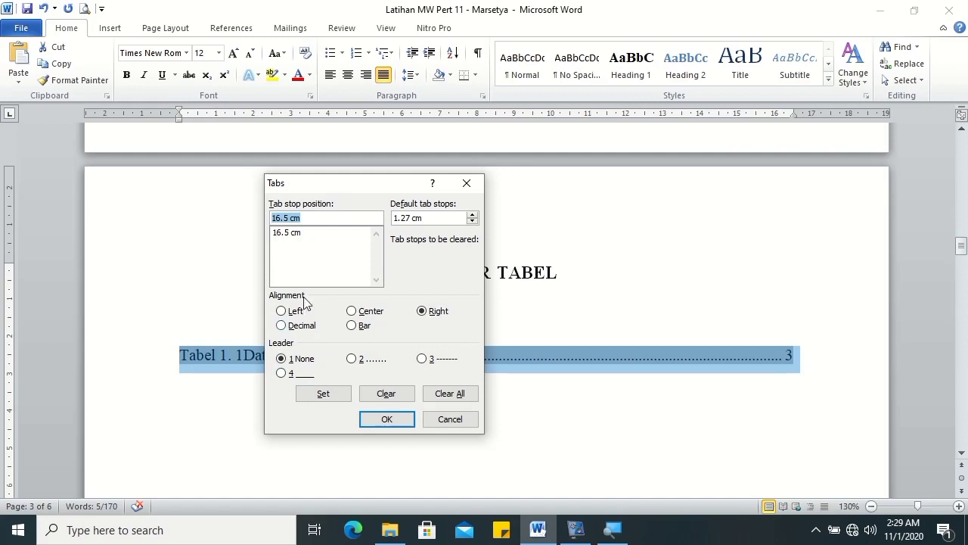
{"action": "left_click", "coordinate": [286, 218]}
{"action": "key", "text": "BackSpace"}
{"action": "type", "text": "5"}
{"action": "left_click", "coordinate": [363, 359]}
{"action": "left_click", "coordinate": [319, 400]}
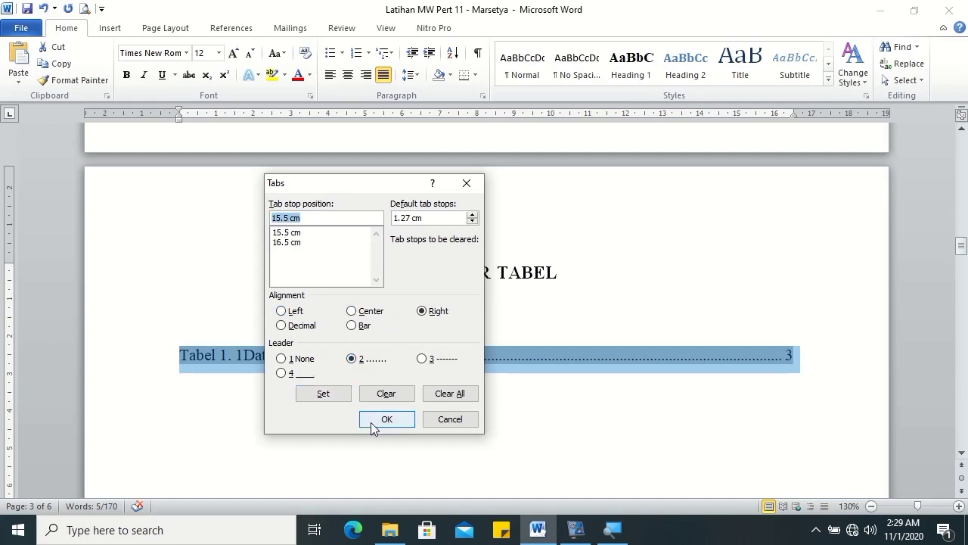
{"action": "left_click", "coordinate": [372, 422]}
{"action": "left_click", "coordinate": [741, 359]}
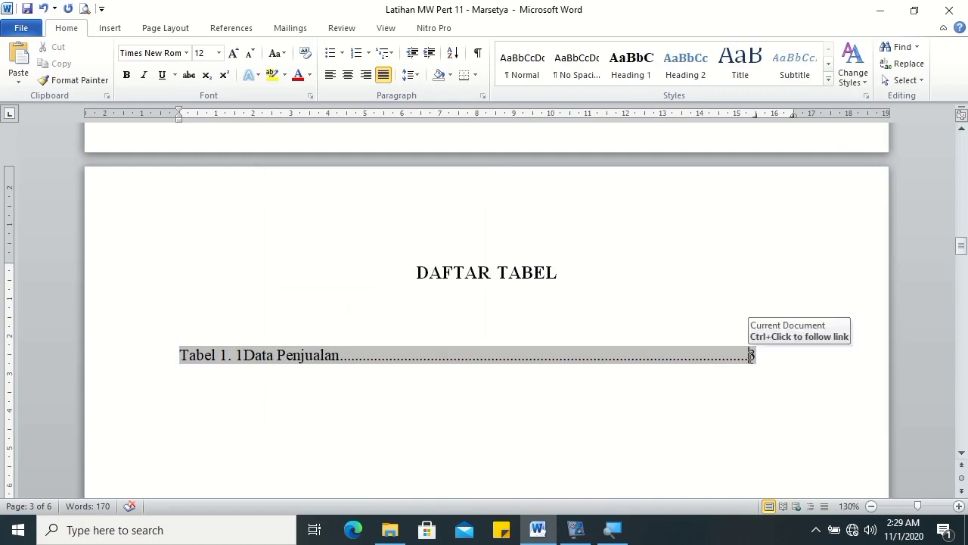
{"action": "key", "text": "Tab"}
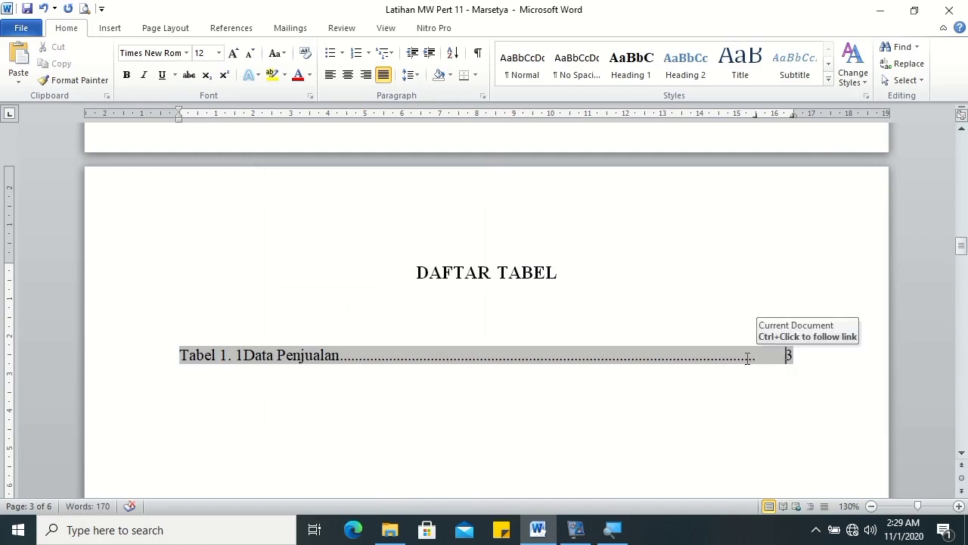